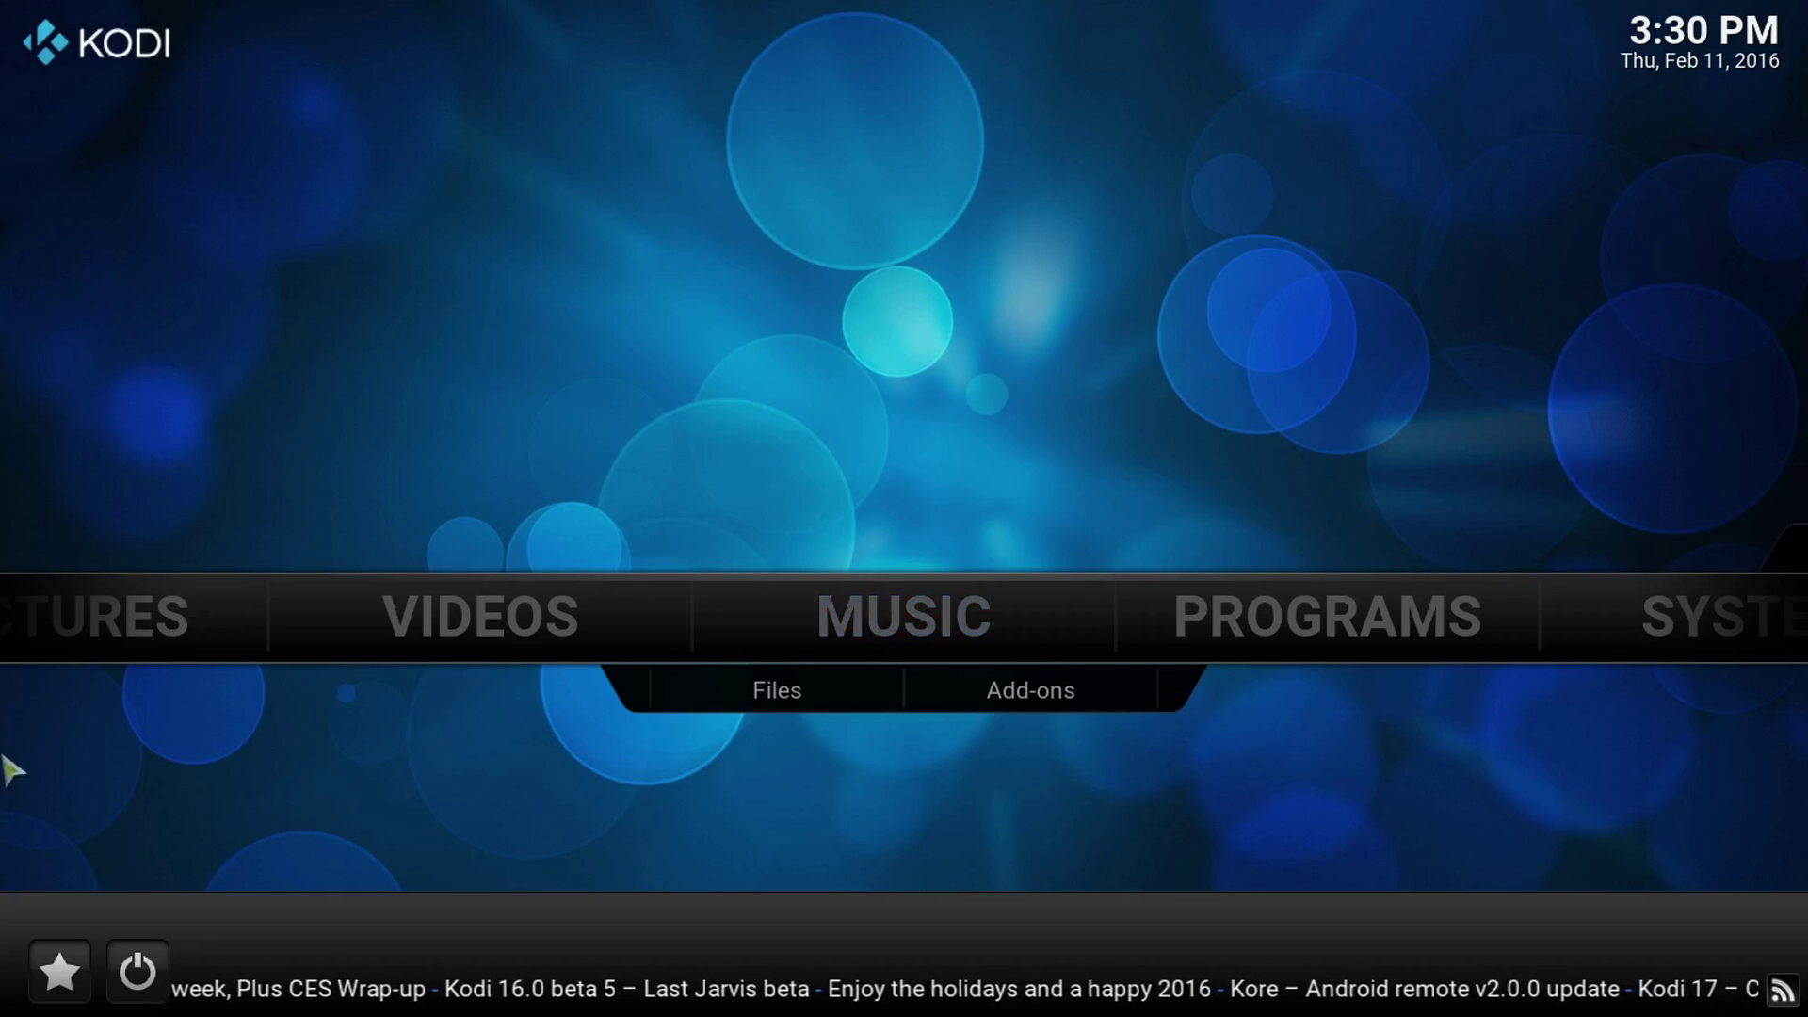
Rest on the SYSTEM entry in Kodi's home menu.
mouse_move(1539, 646)
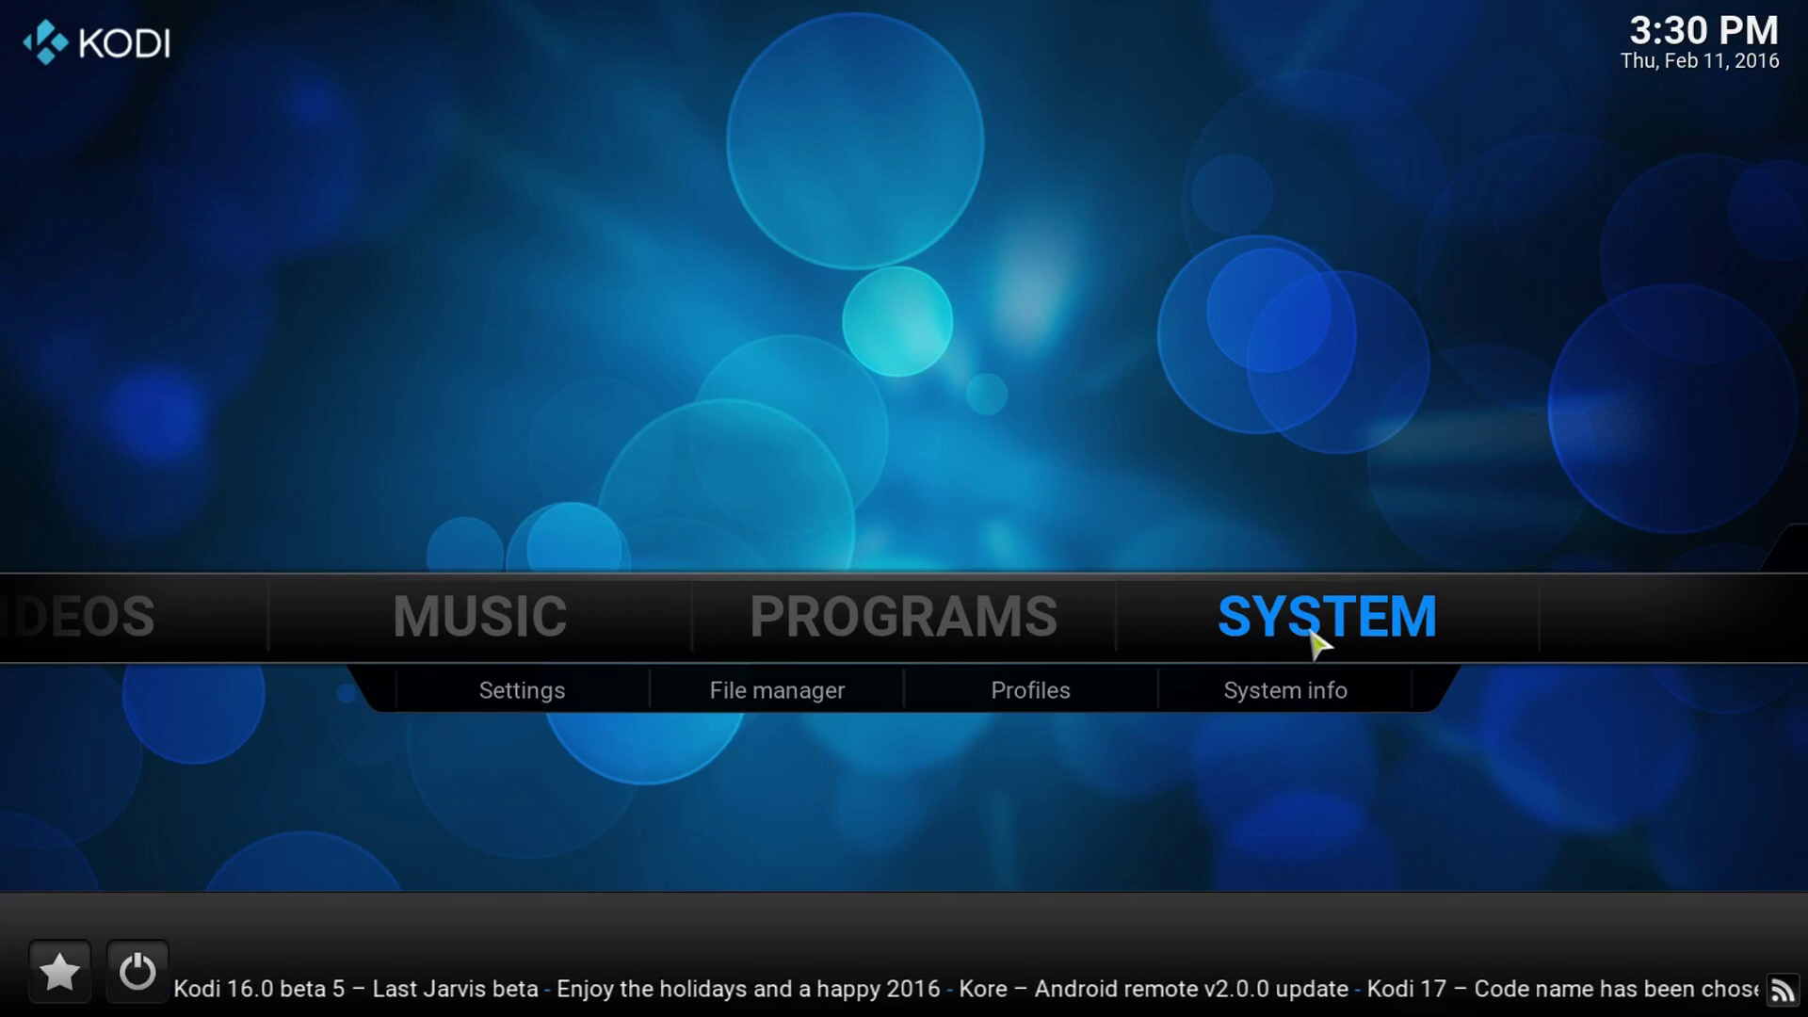
Raise the Appearance settings level to Expert and enable showing hidden files and directories.
left_click(1312, 636)
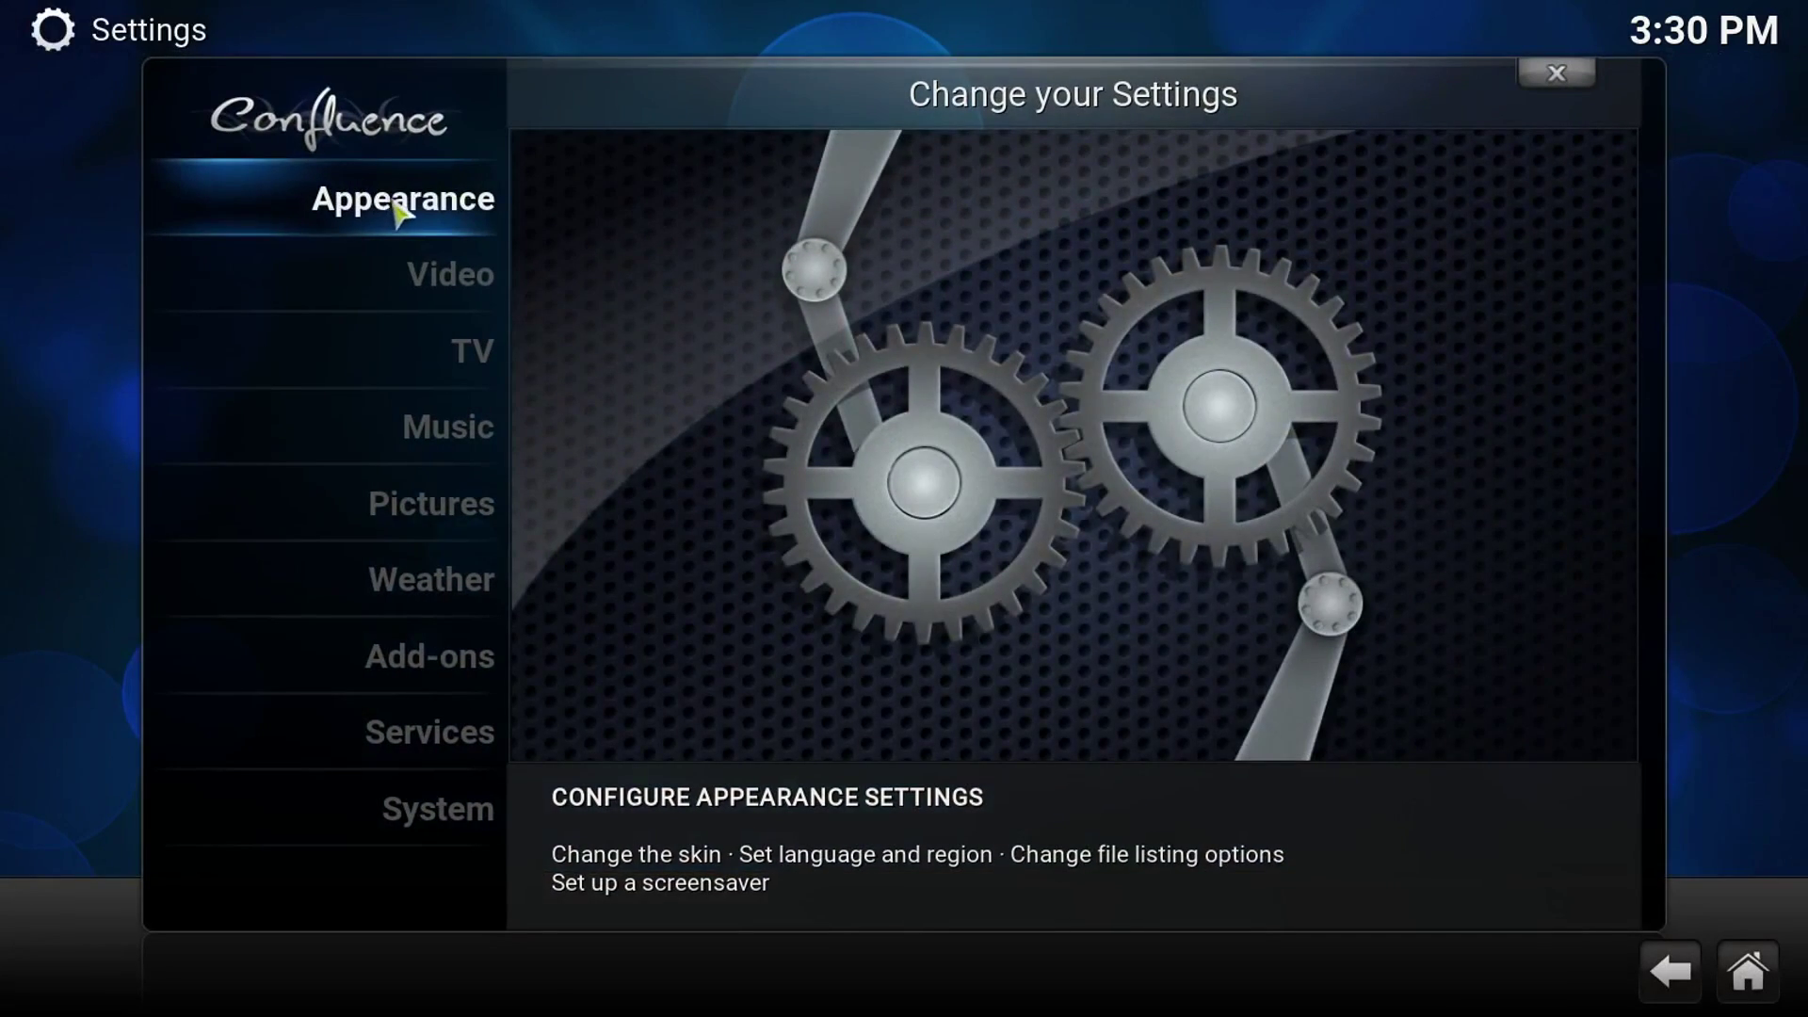
left_click(401, 196)
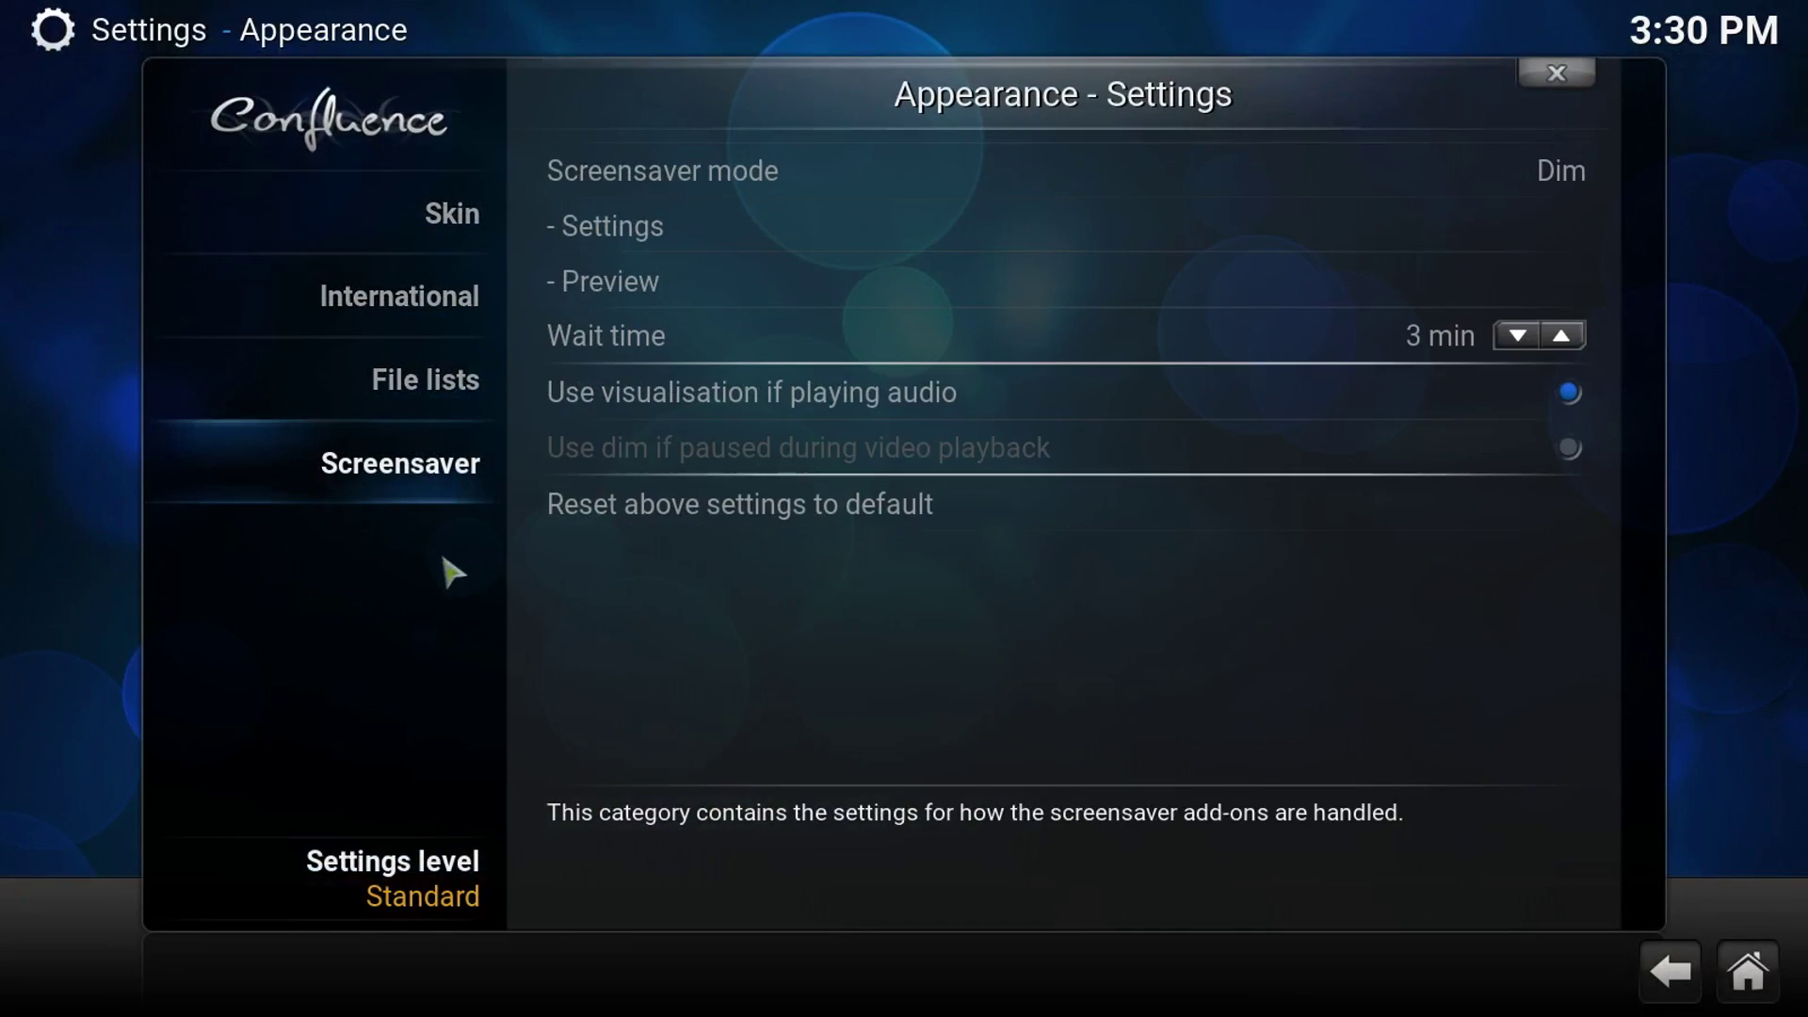
left_click(433, 885)
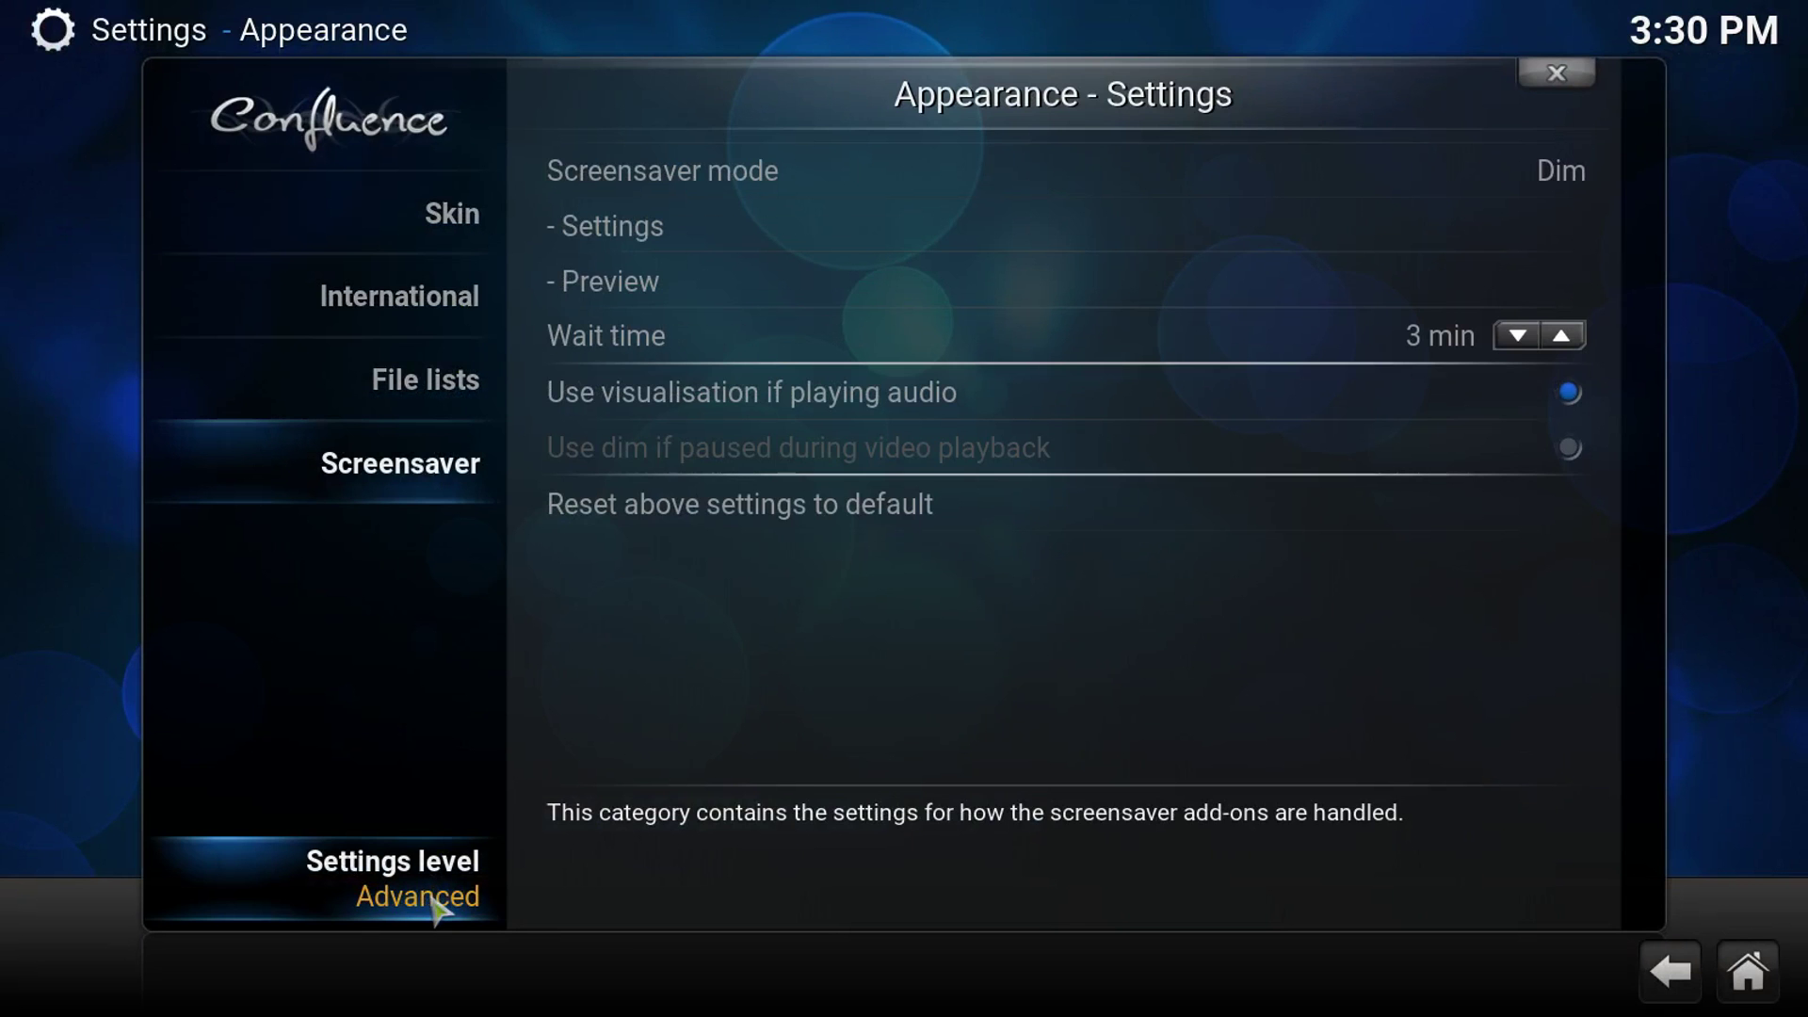
left_click(441, 900)
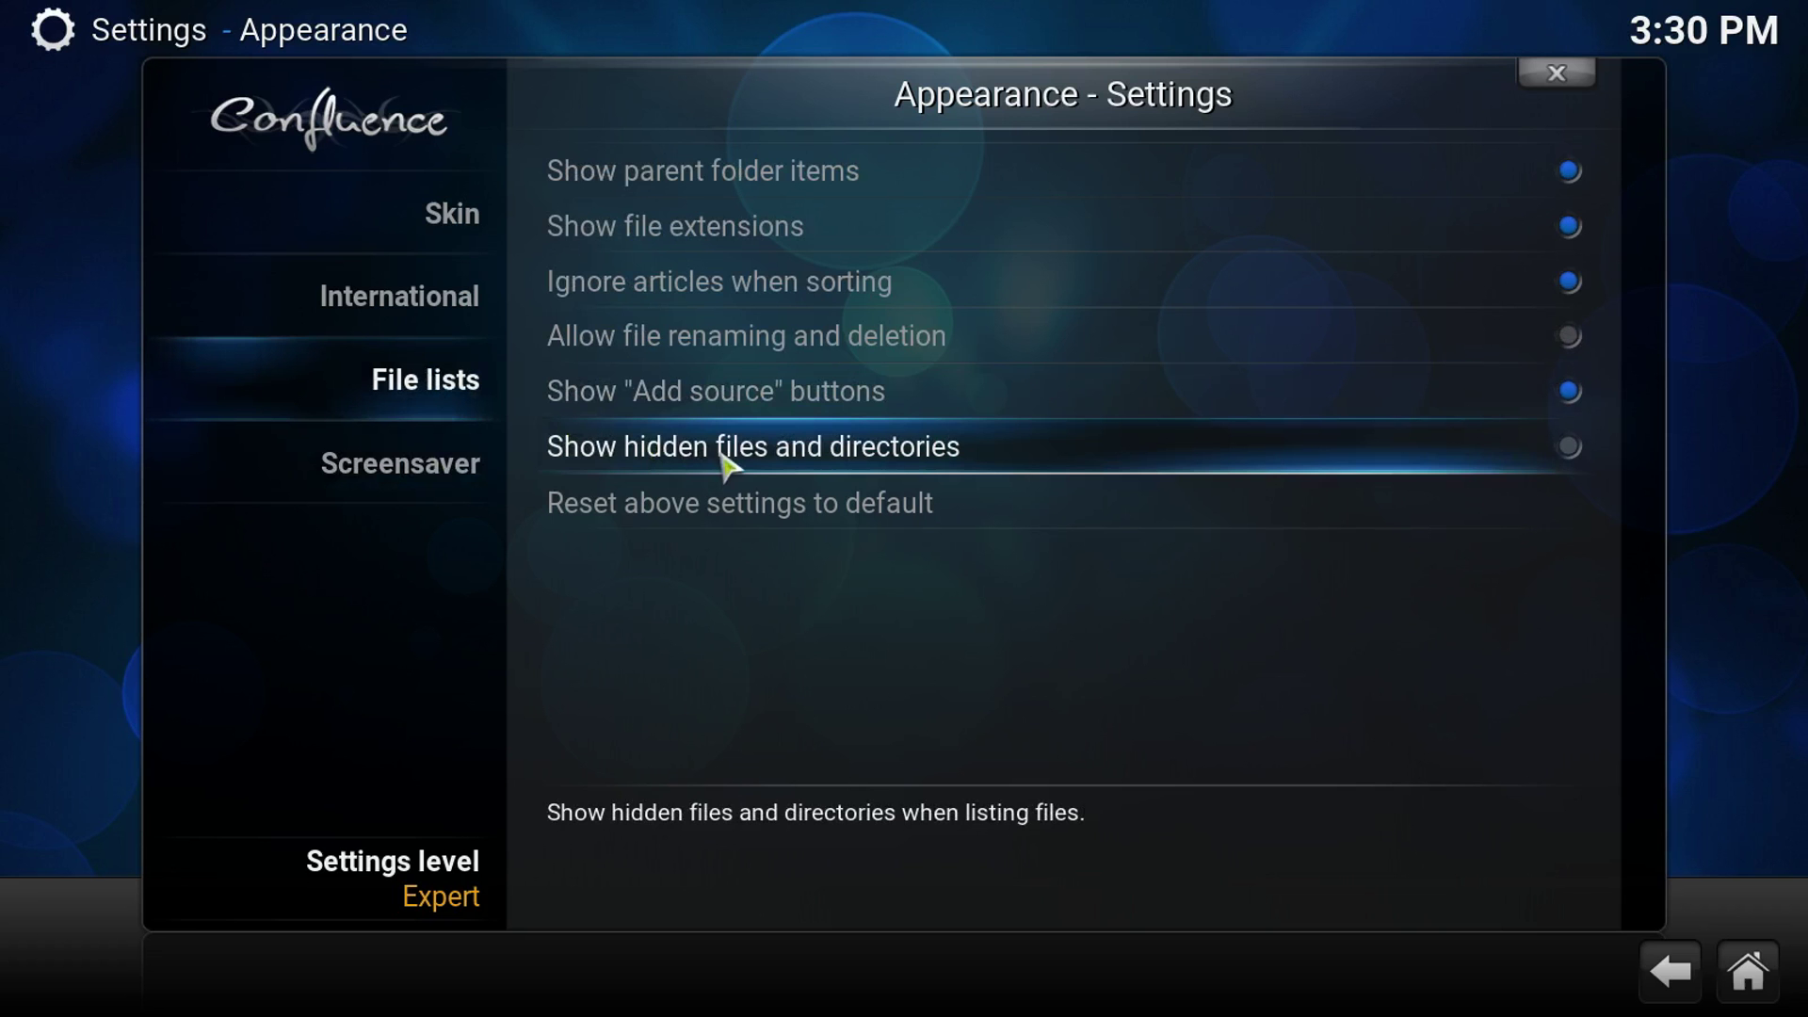
left_click(769, 451)
Close the settings and exit Kodi to the Windows desktop.
left_click(1564, 79)
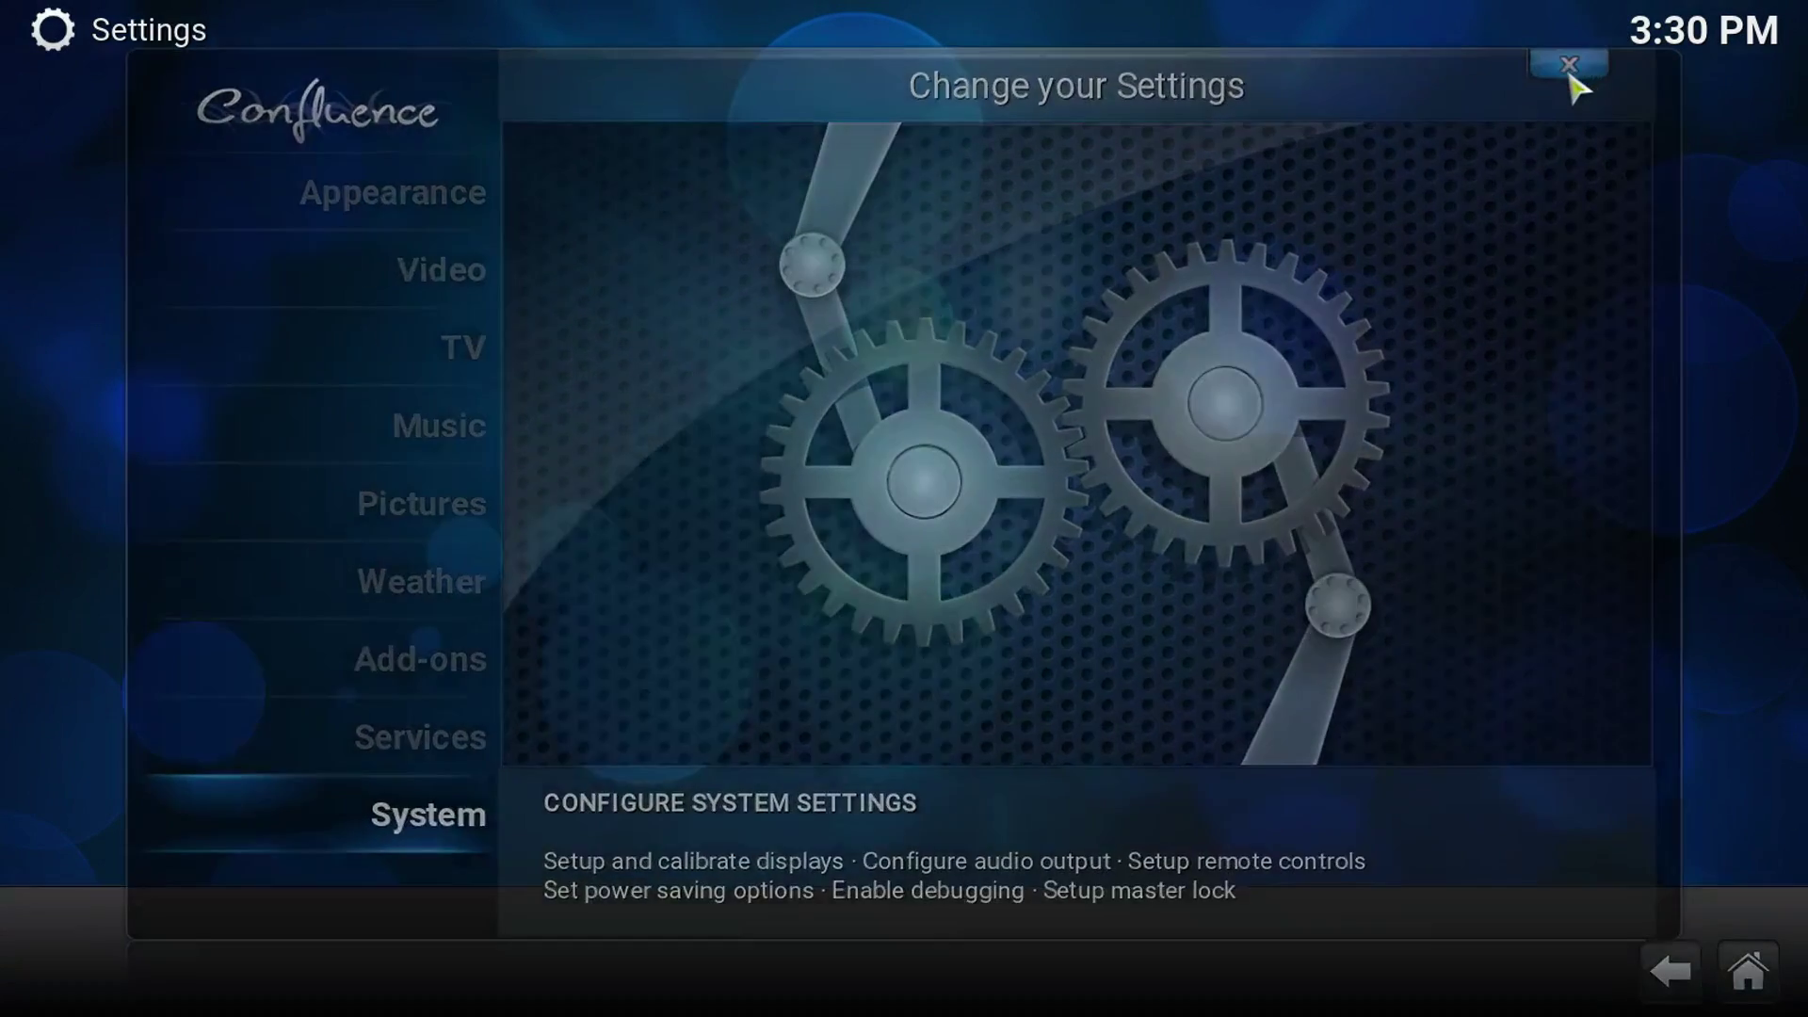
left_click(1568, 77)
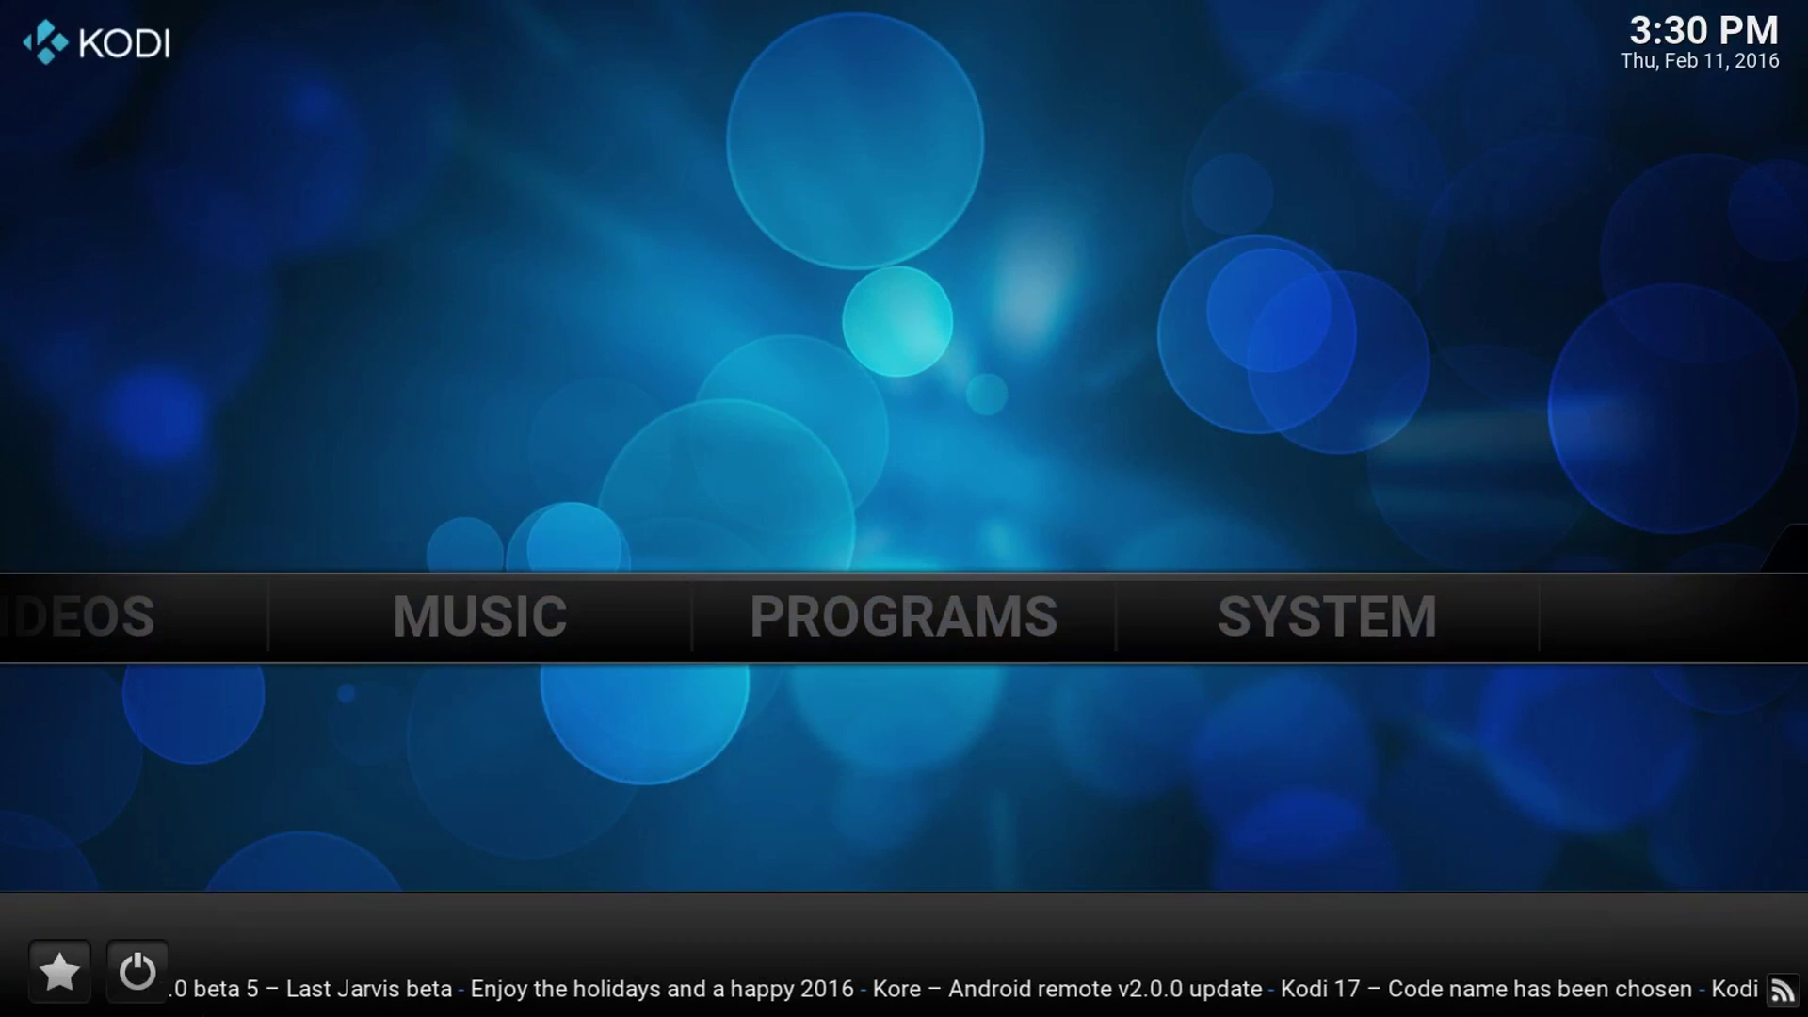
left_click(157, 985)
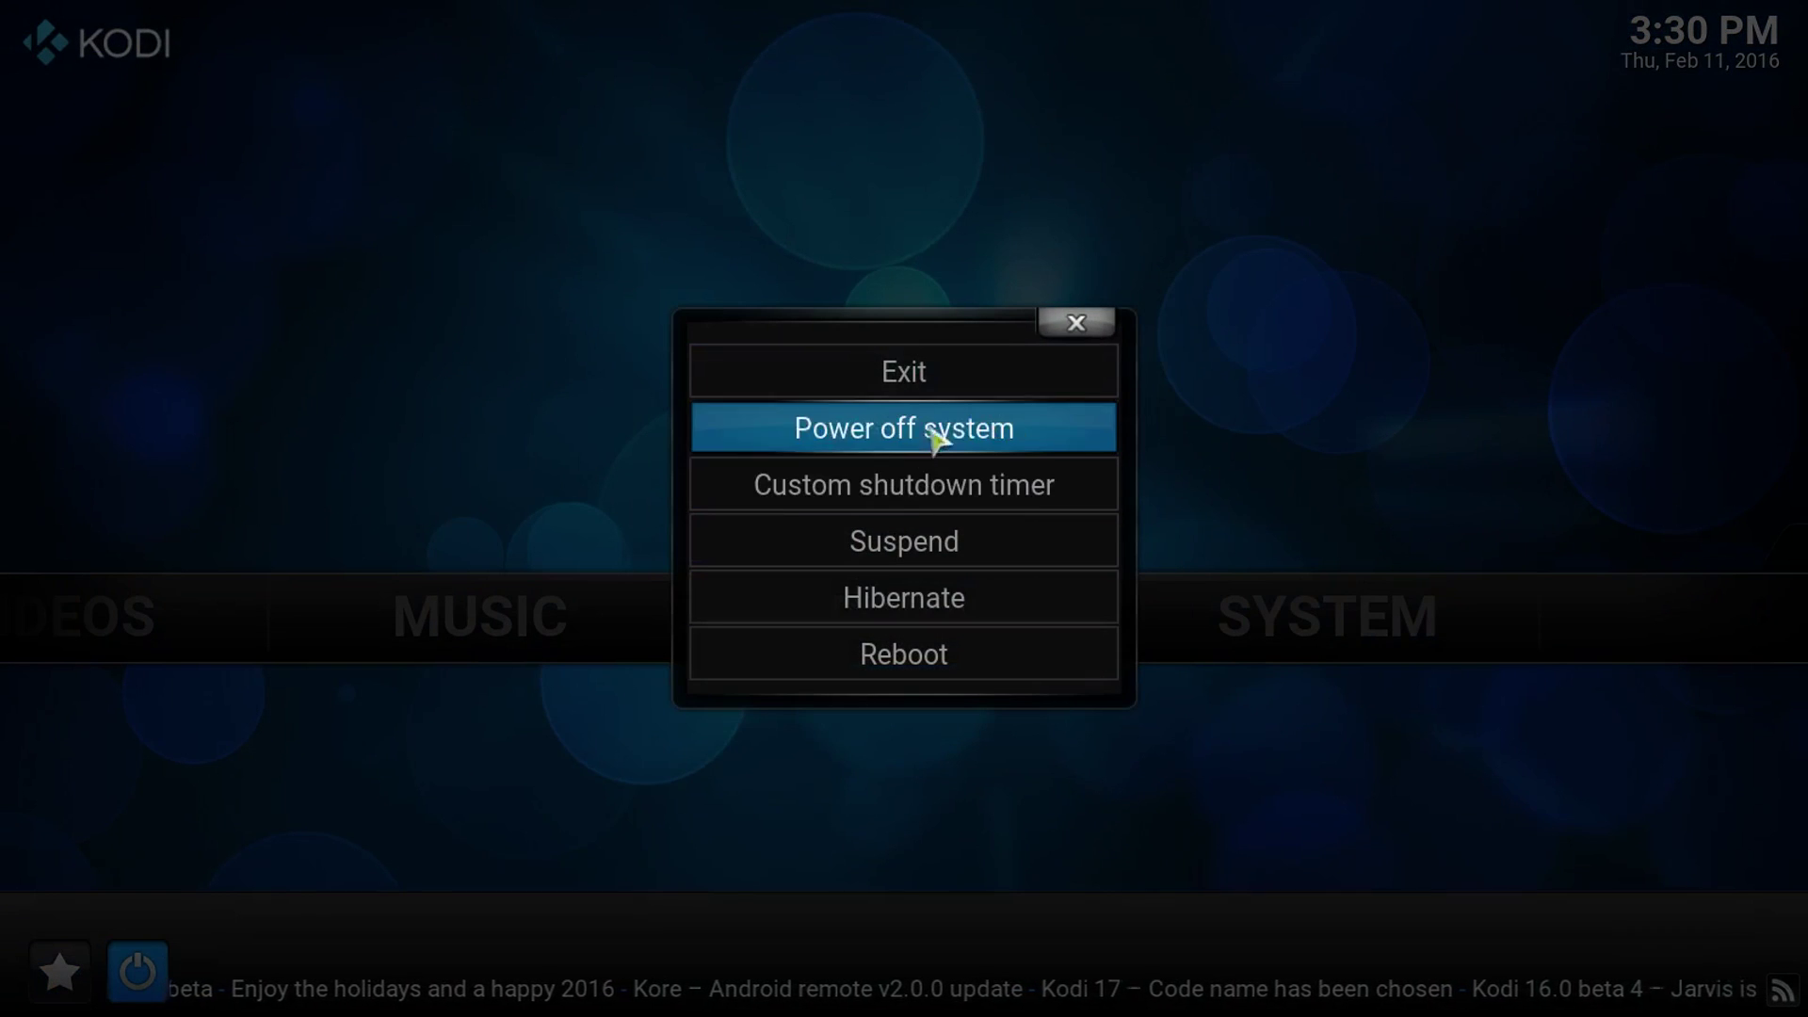
left_click(946, 392)
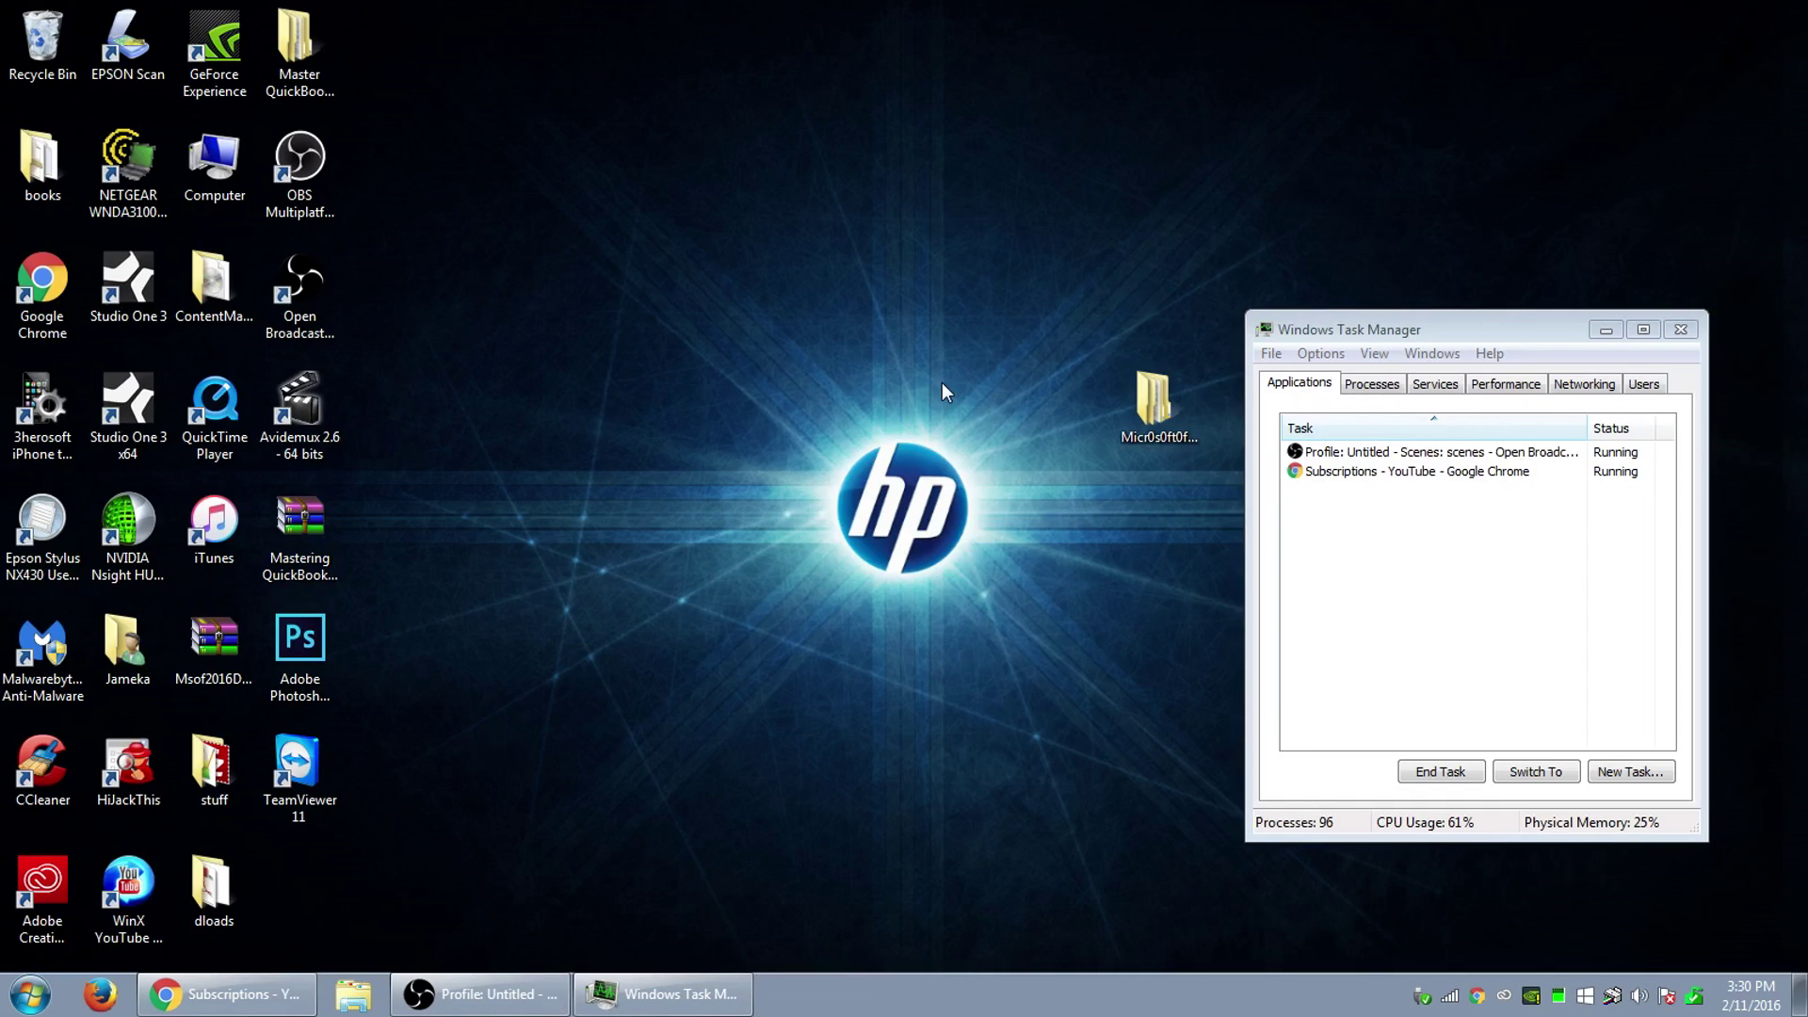
Turn on 'Show hidden files, folders, and drives' in Control Panel's Folder Options.
left_click(25, 1004)
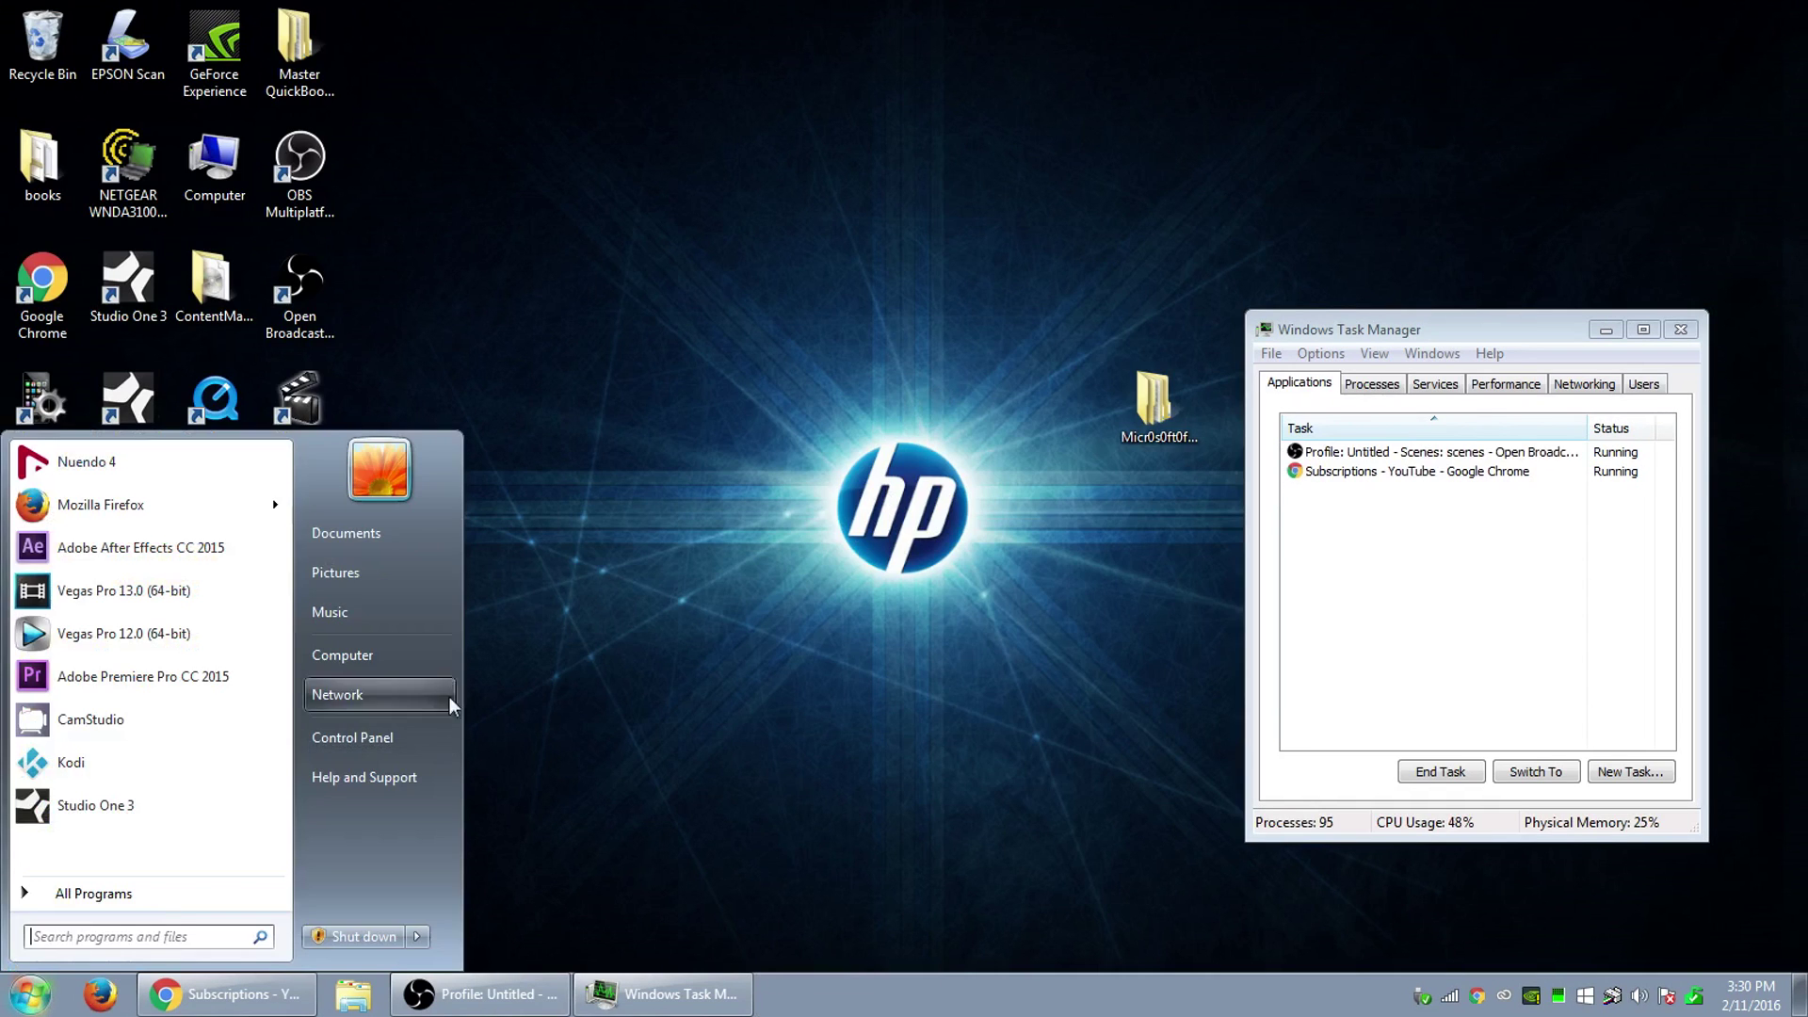
left_click(360, 737)
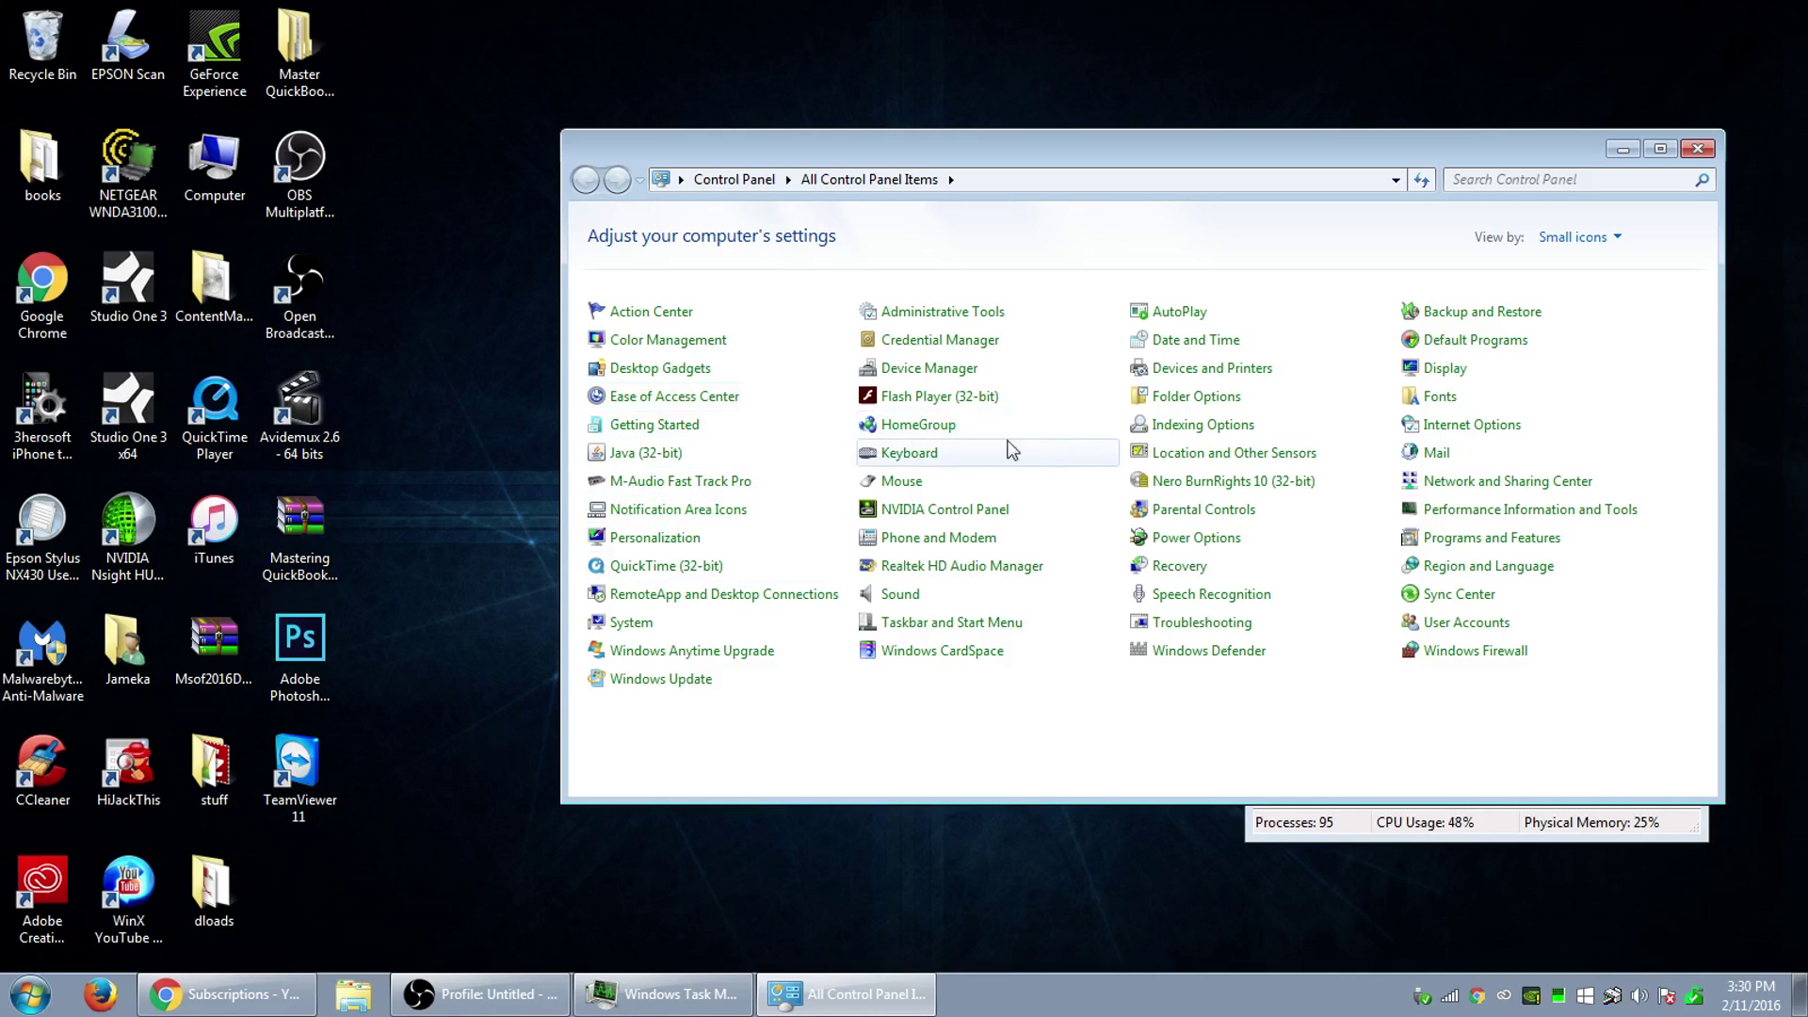
left_click(1198, 406)
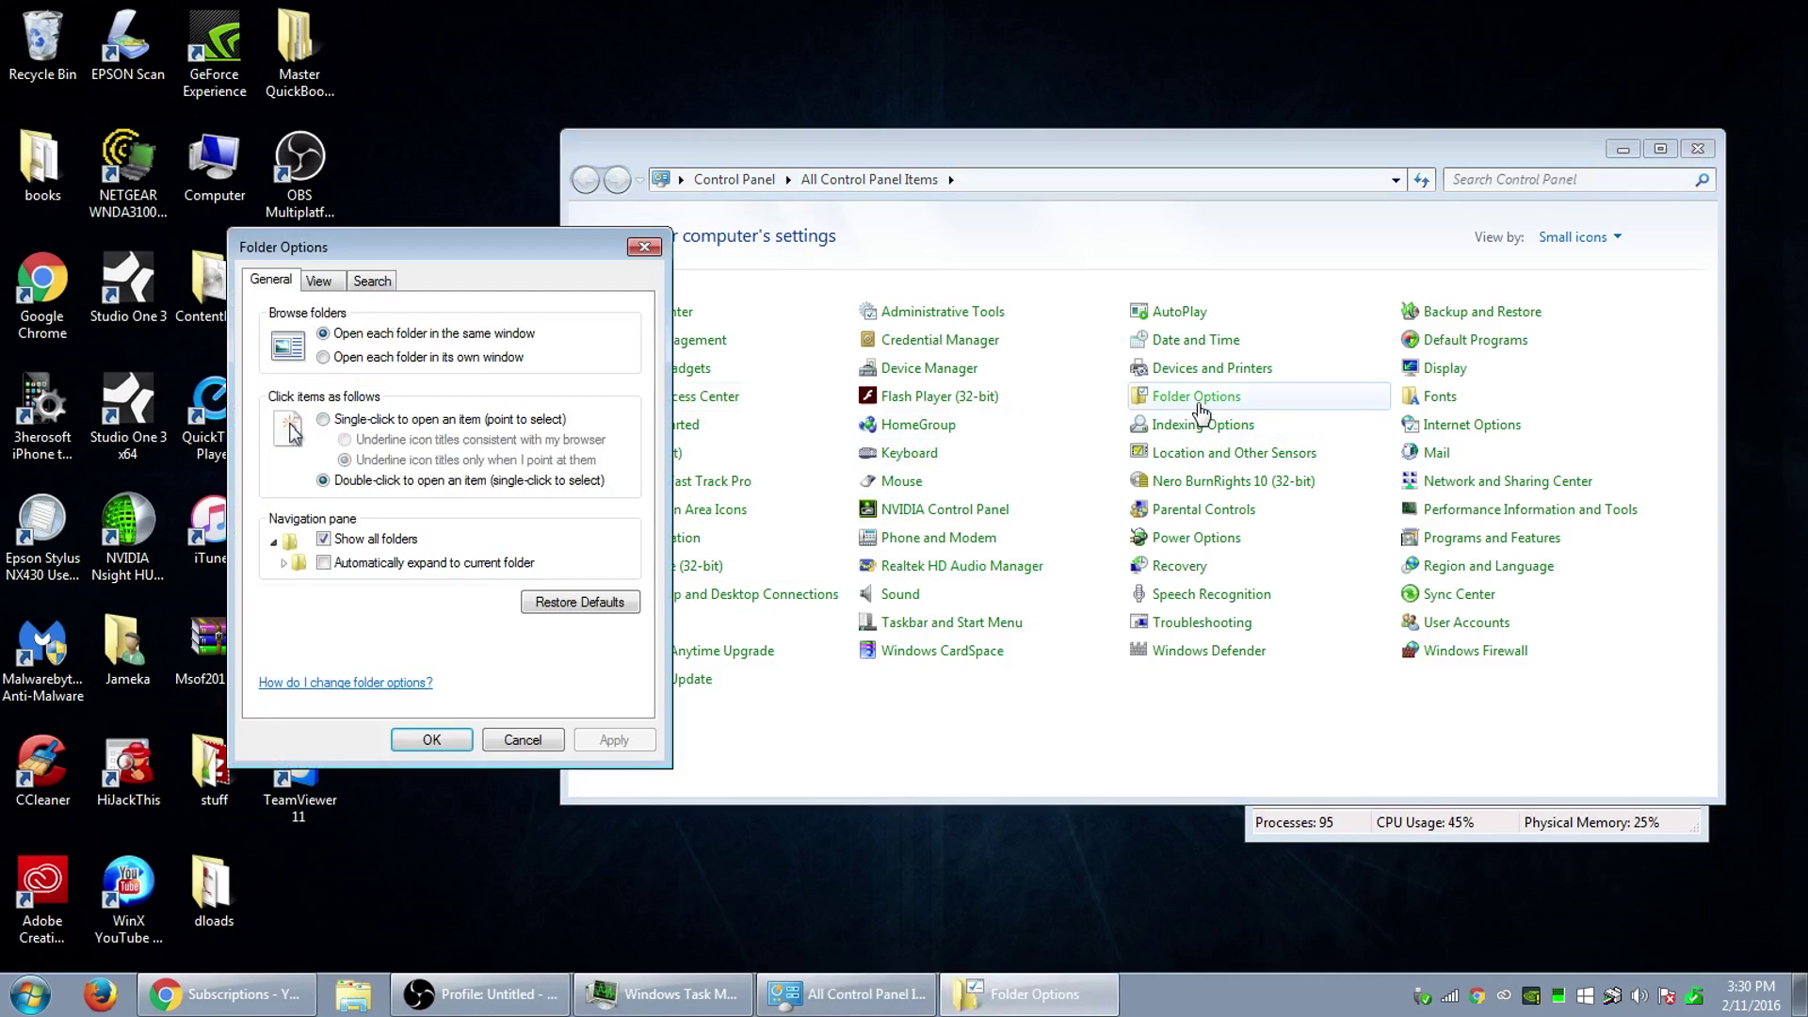
left_click(318, 281)
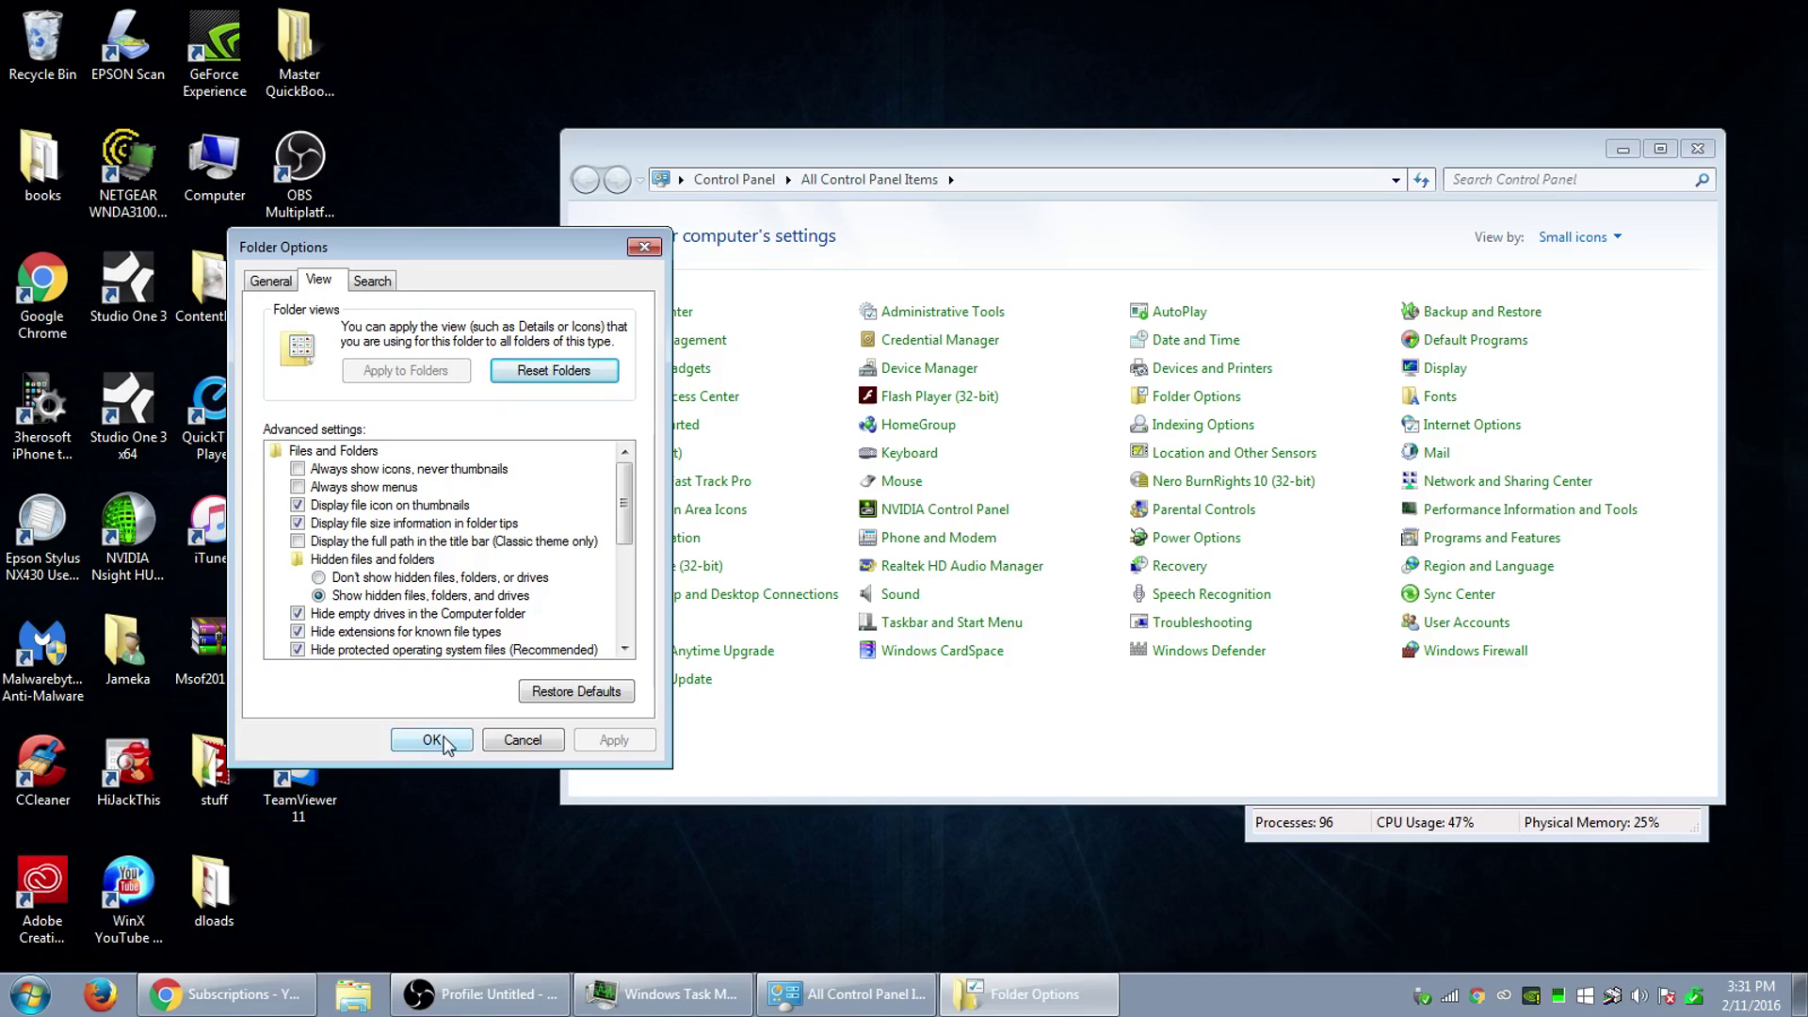
left_click(432, 740)
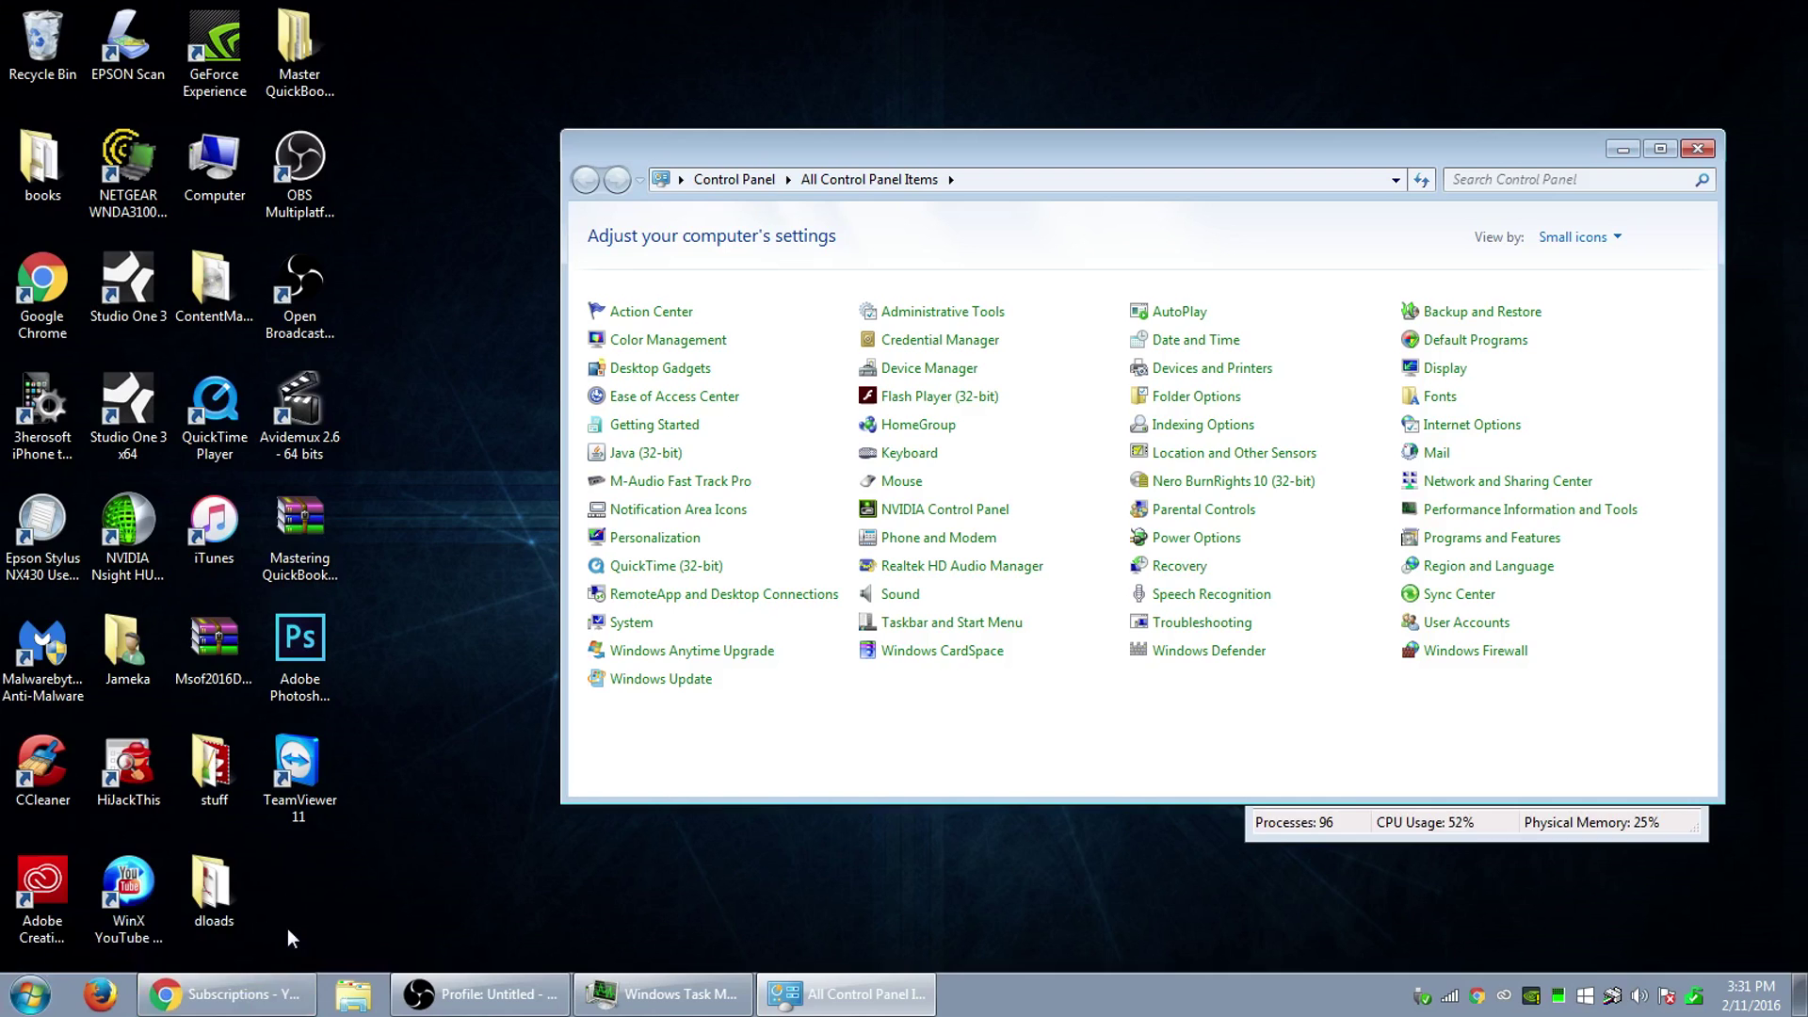
mouse_move(231, 1000)
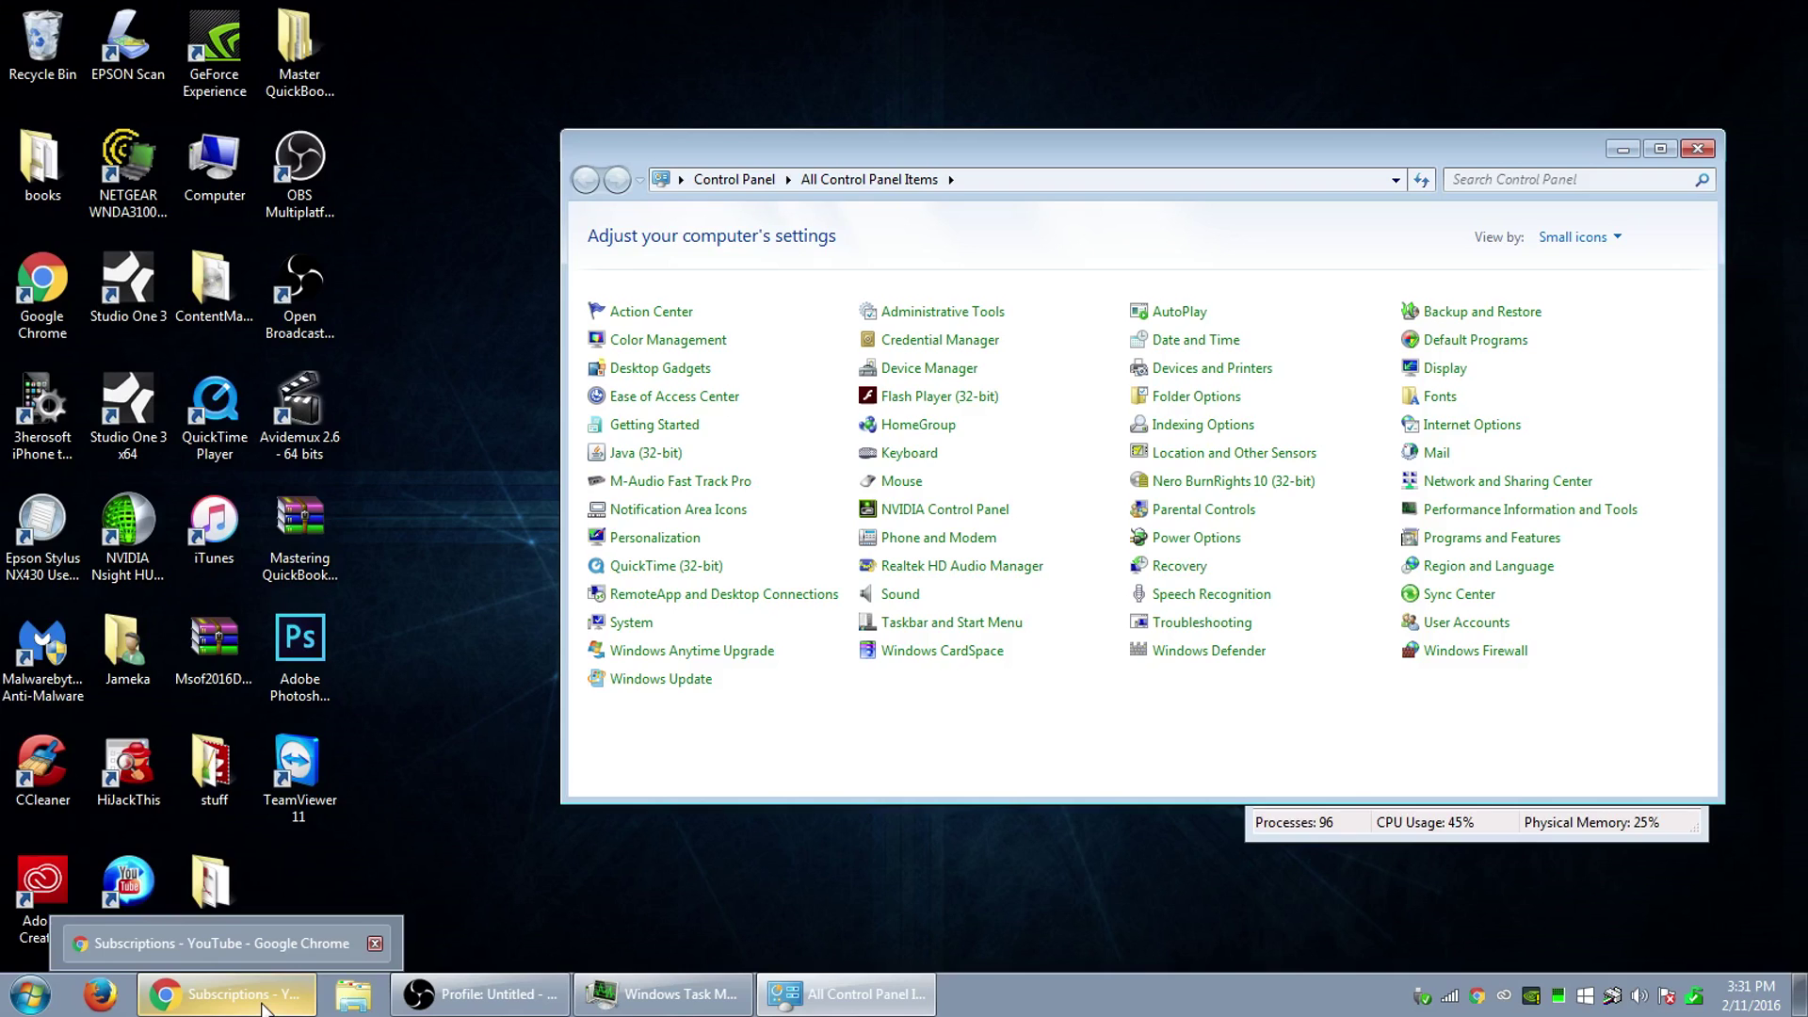
Search Google Images for 'hd wallpaper' and visit a wallpaper's source website.
left_click(263, 1007)
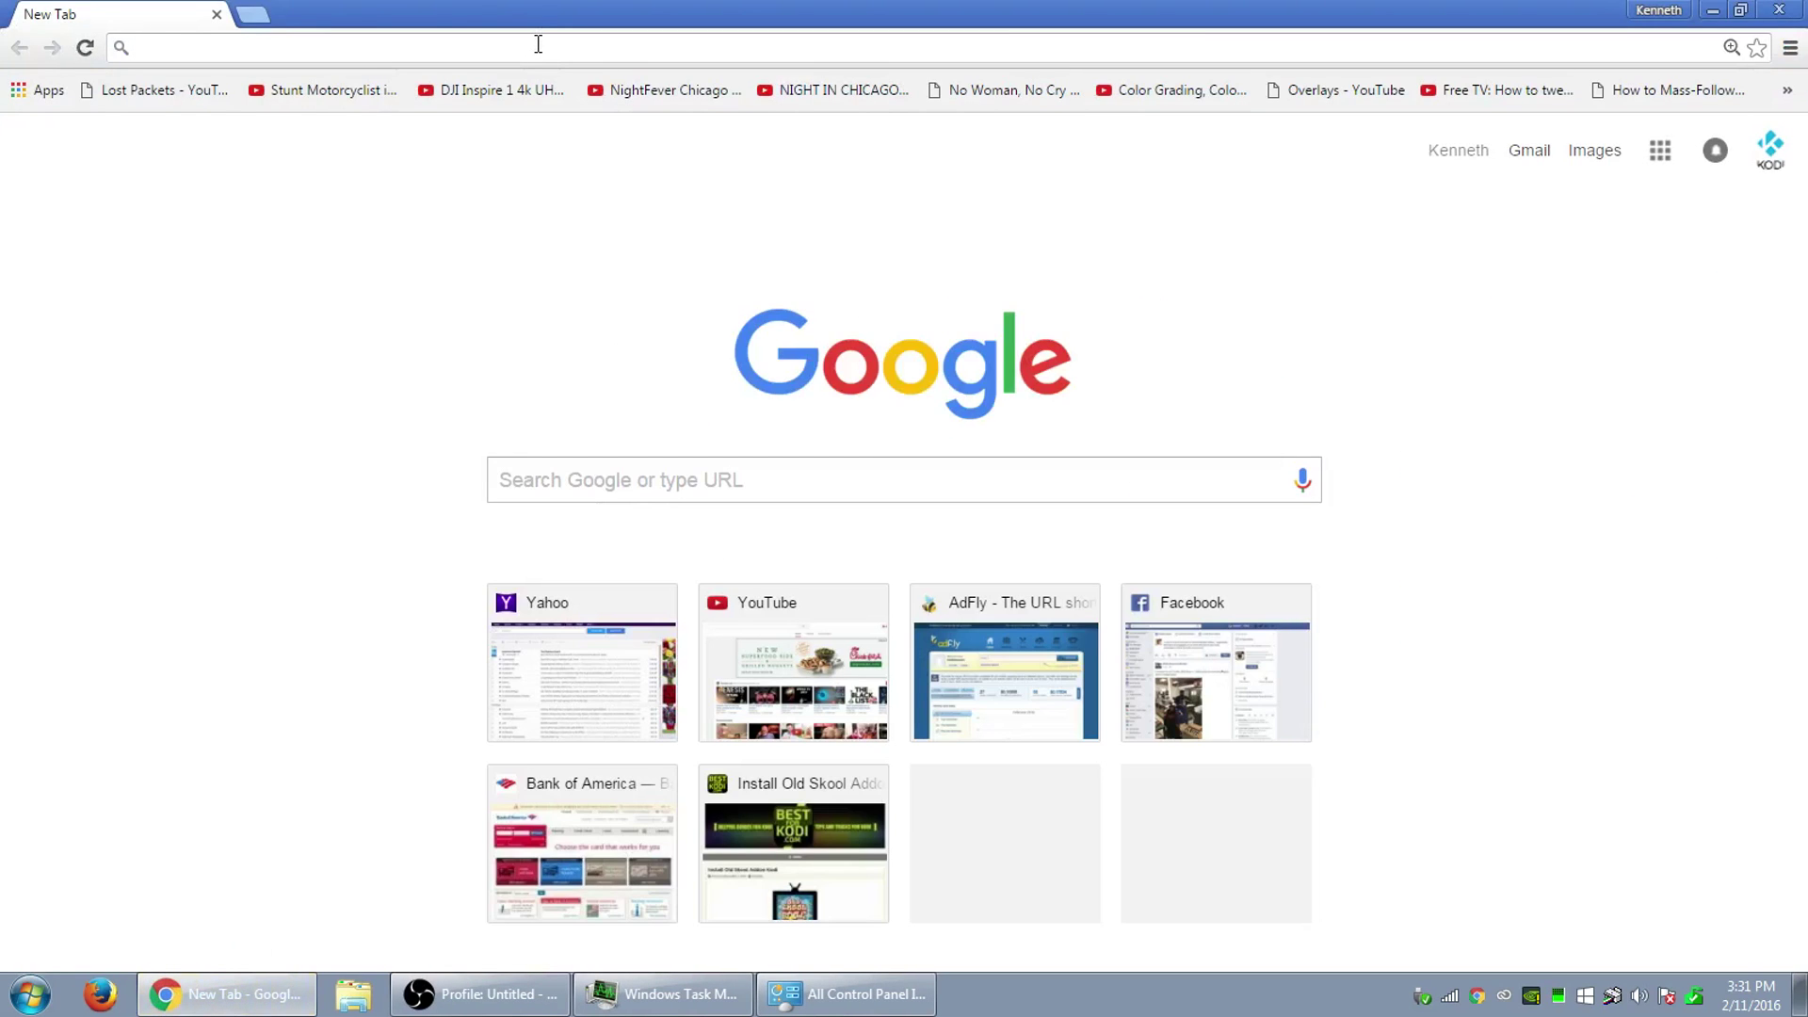
type("hd wall")
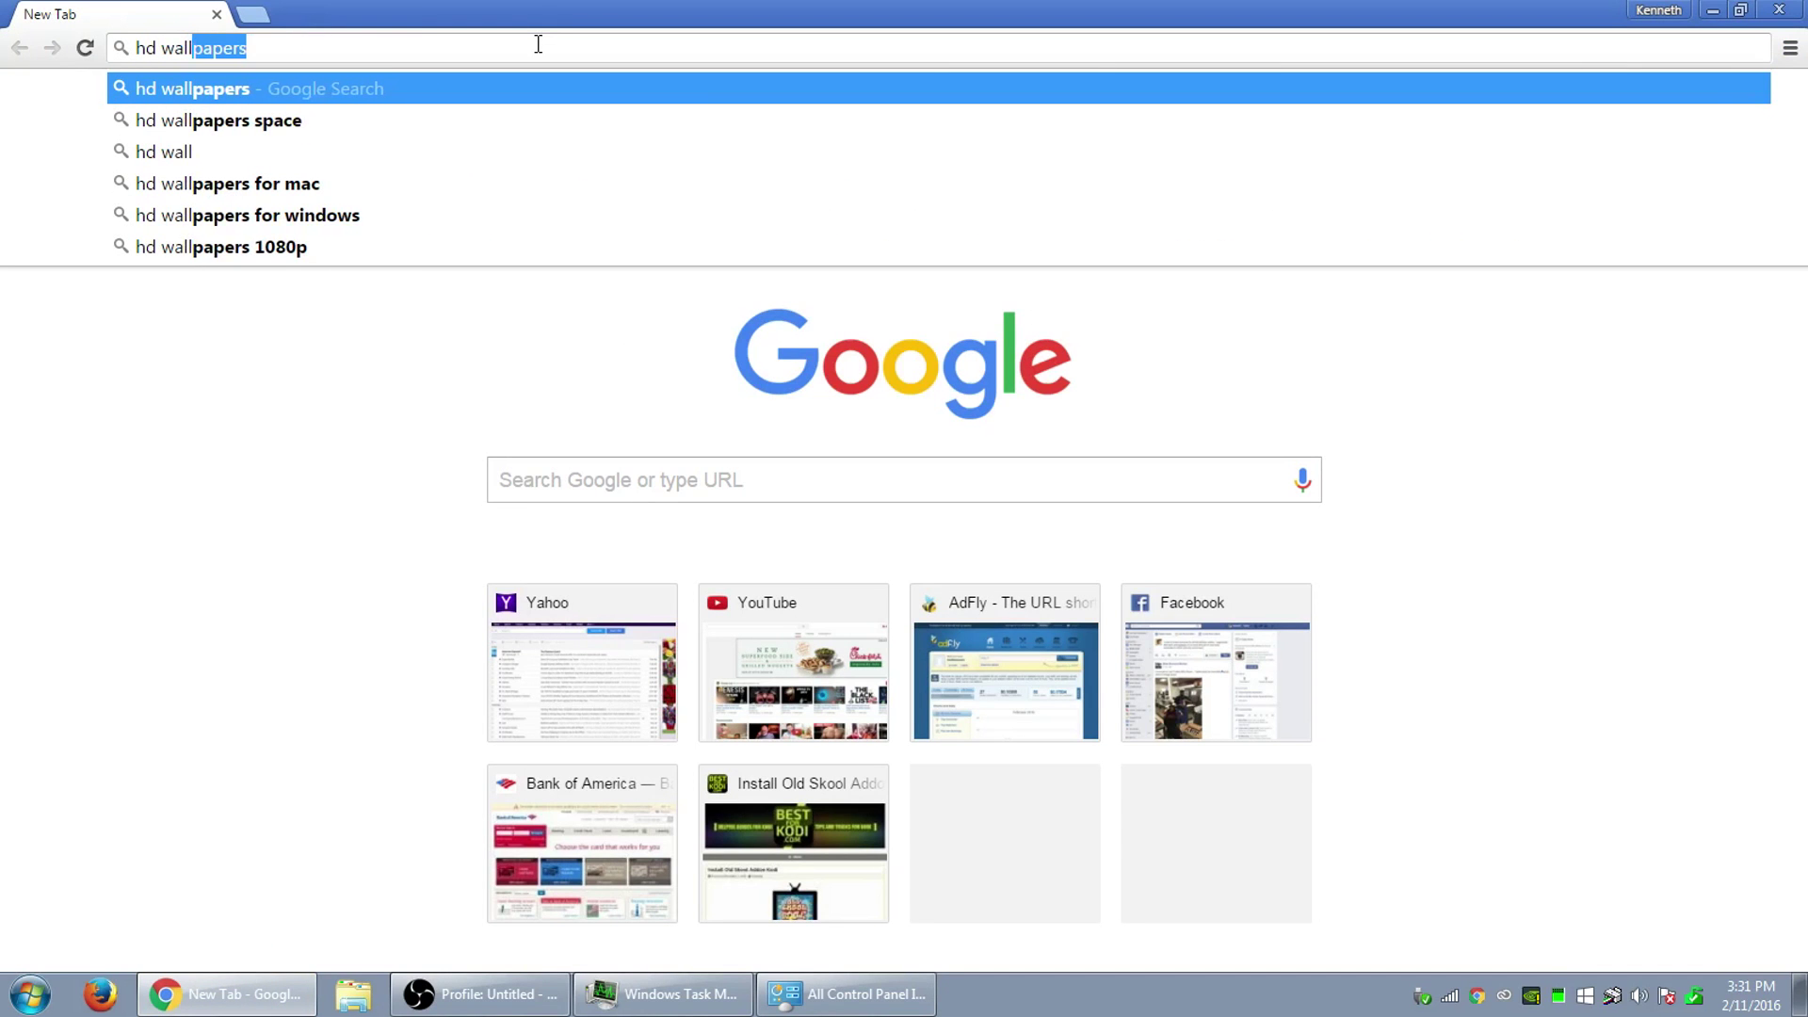
type("paper")
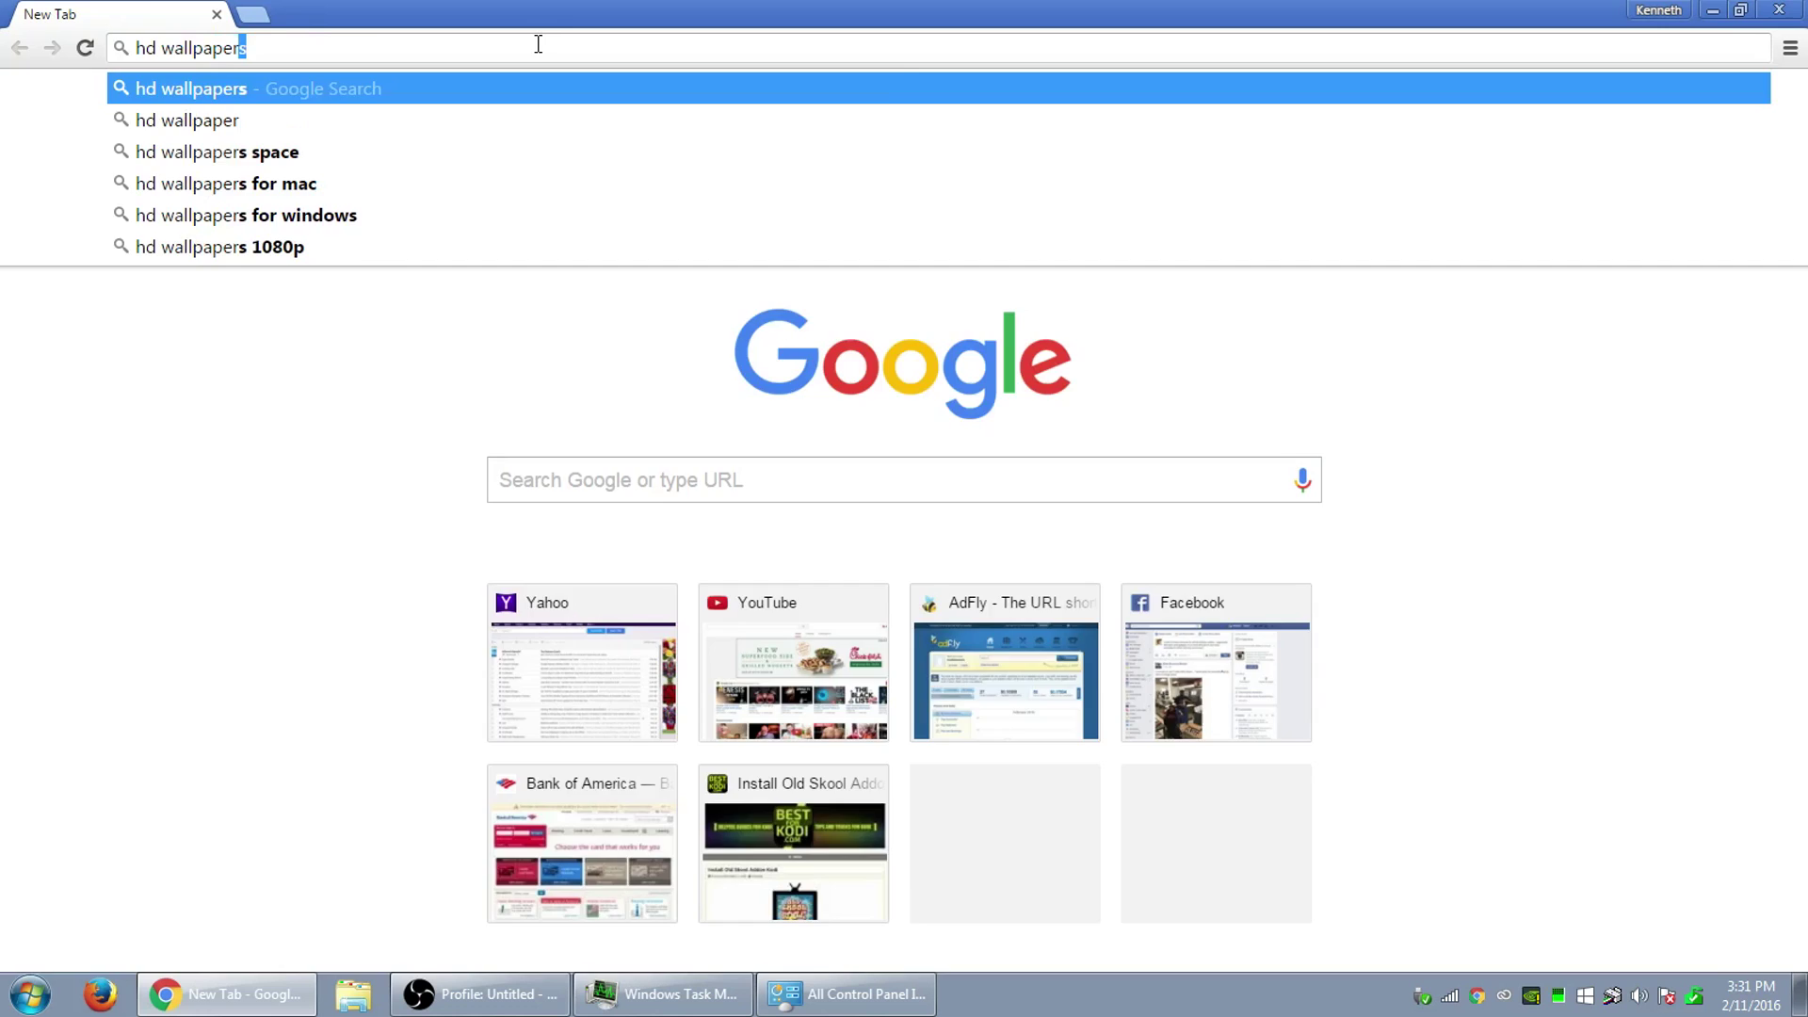
key("Return")
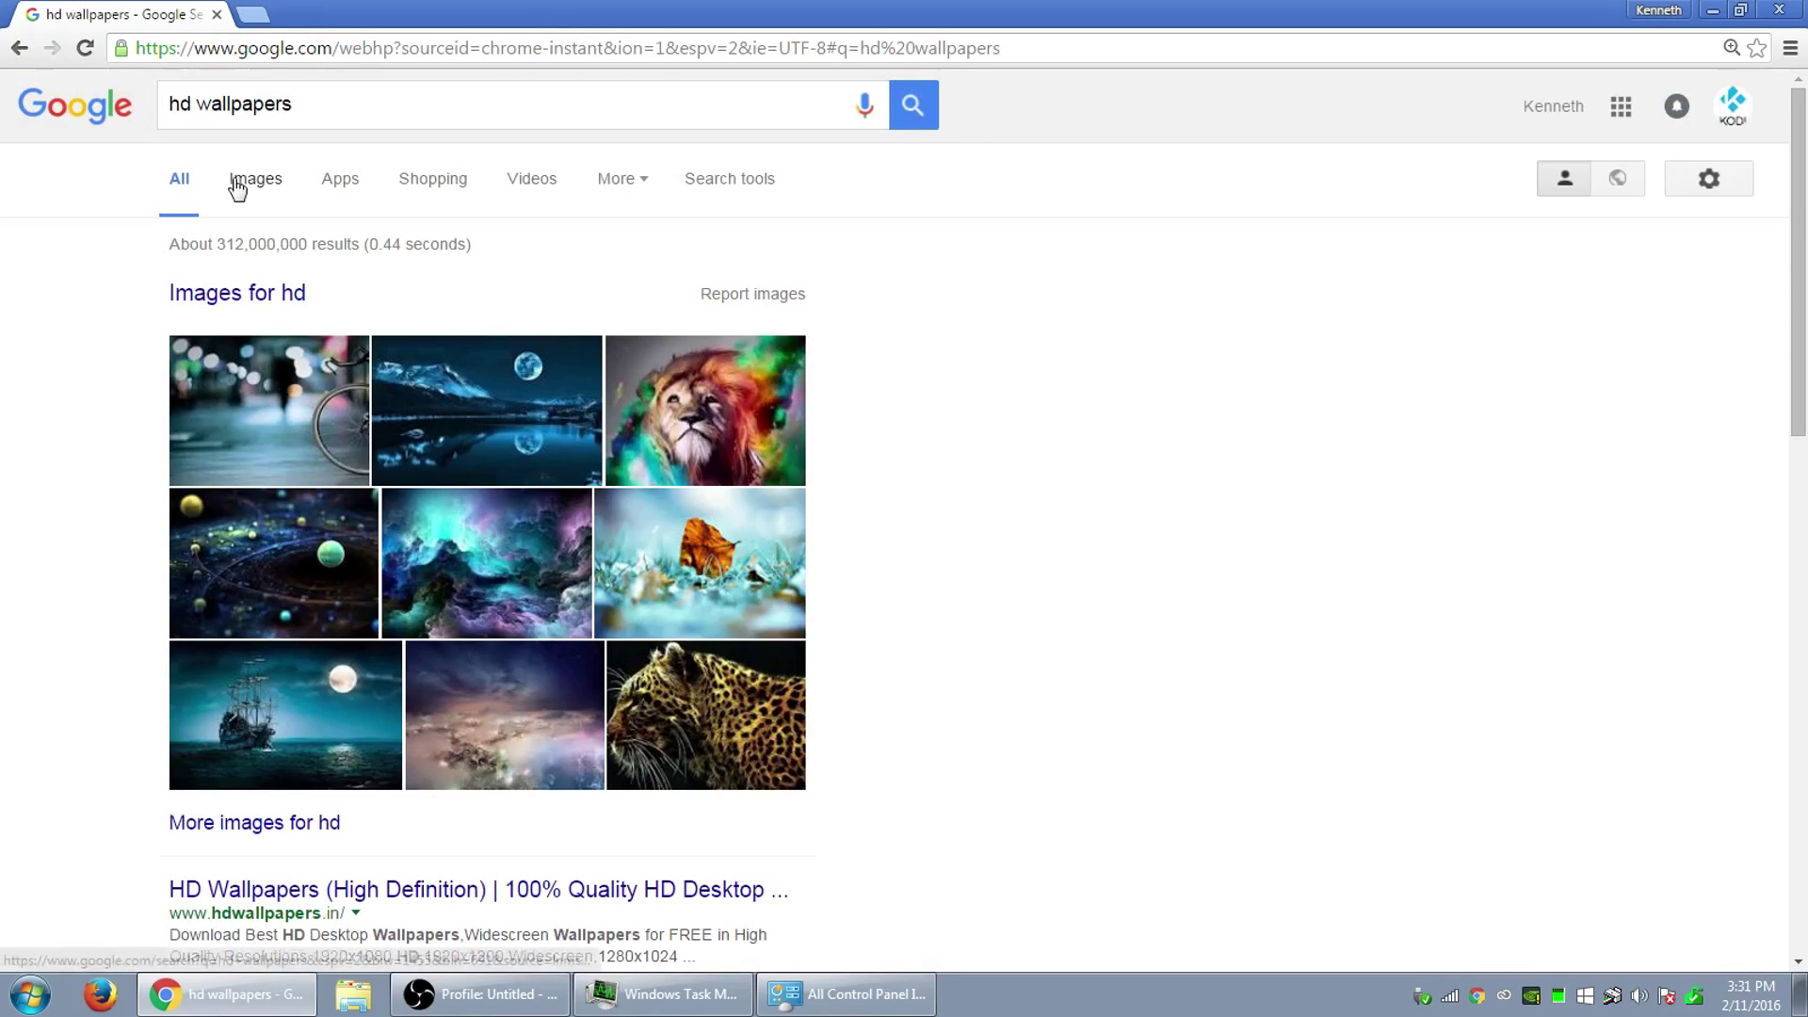
left_click(238, 181)
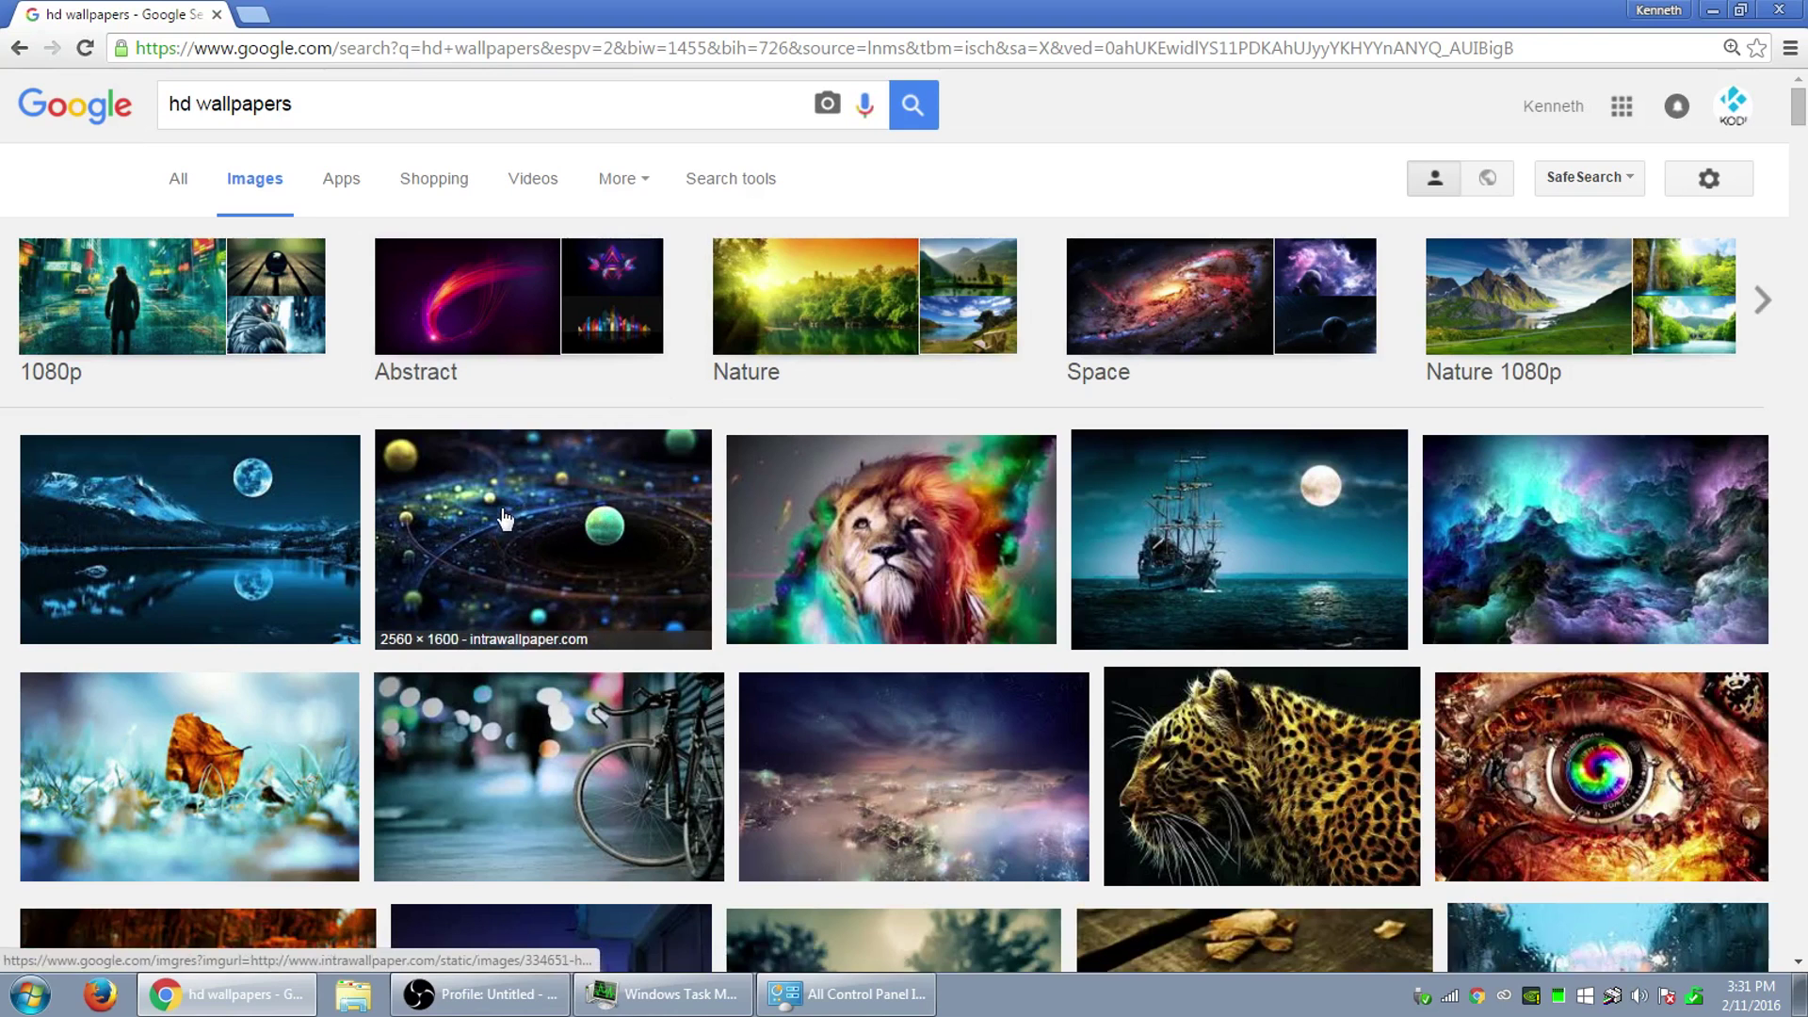
left_click(585, 521)
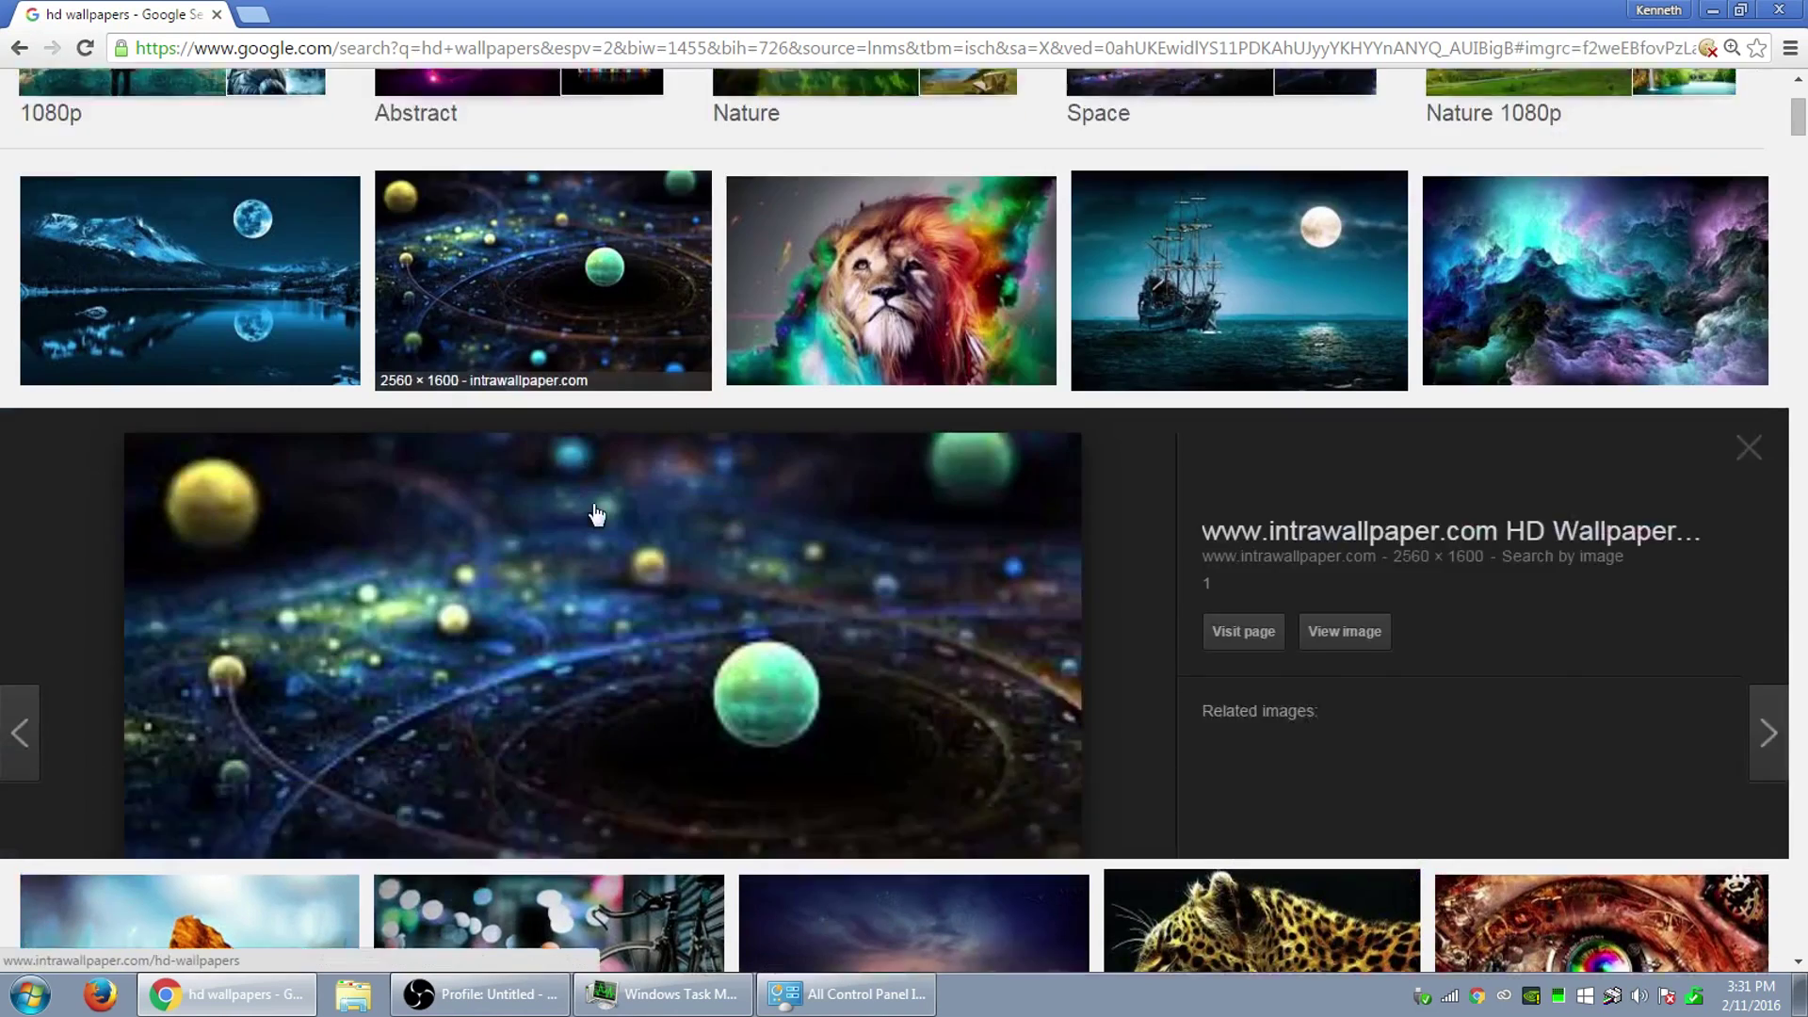
left_click(1277, 491)
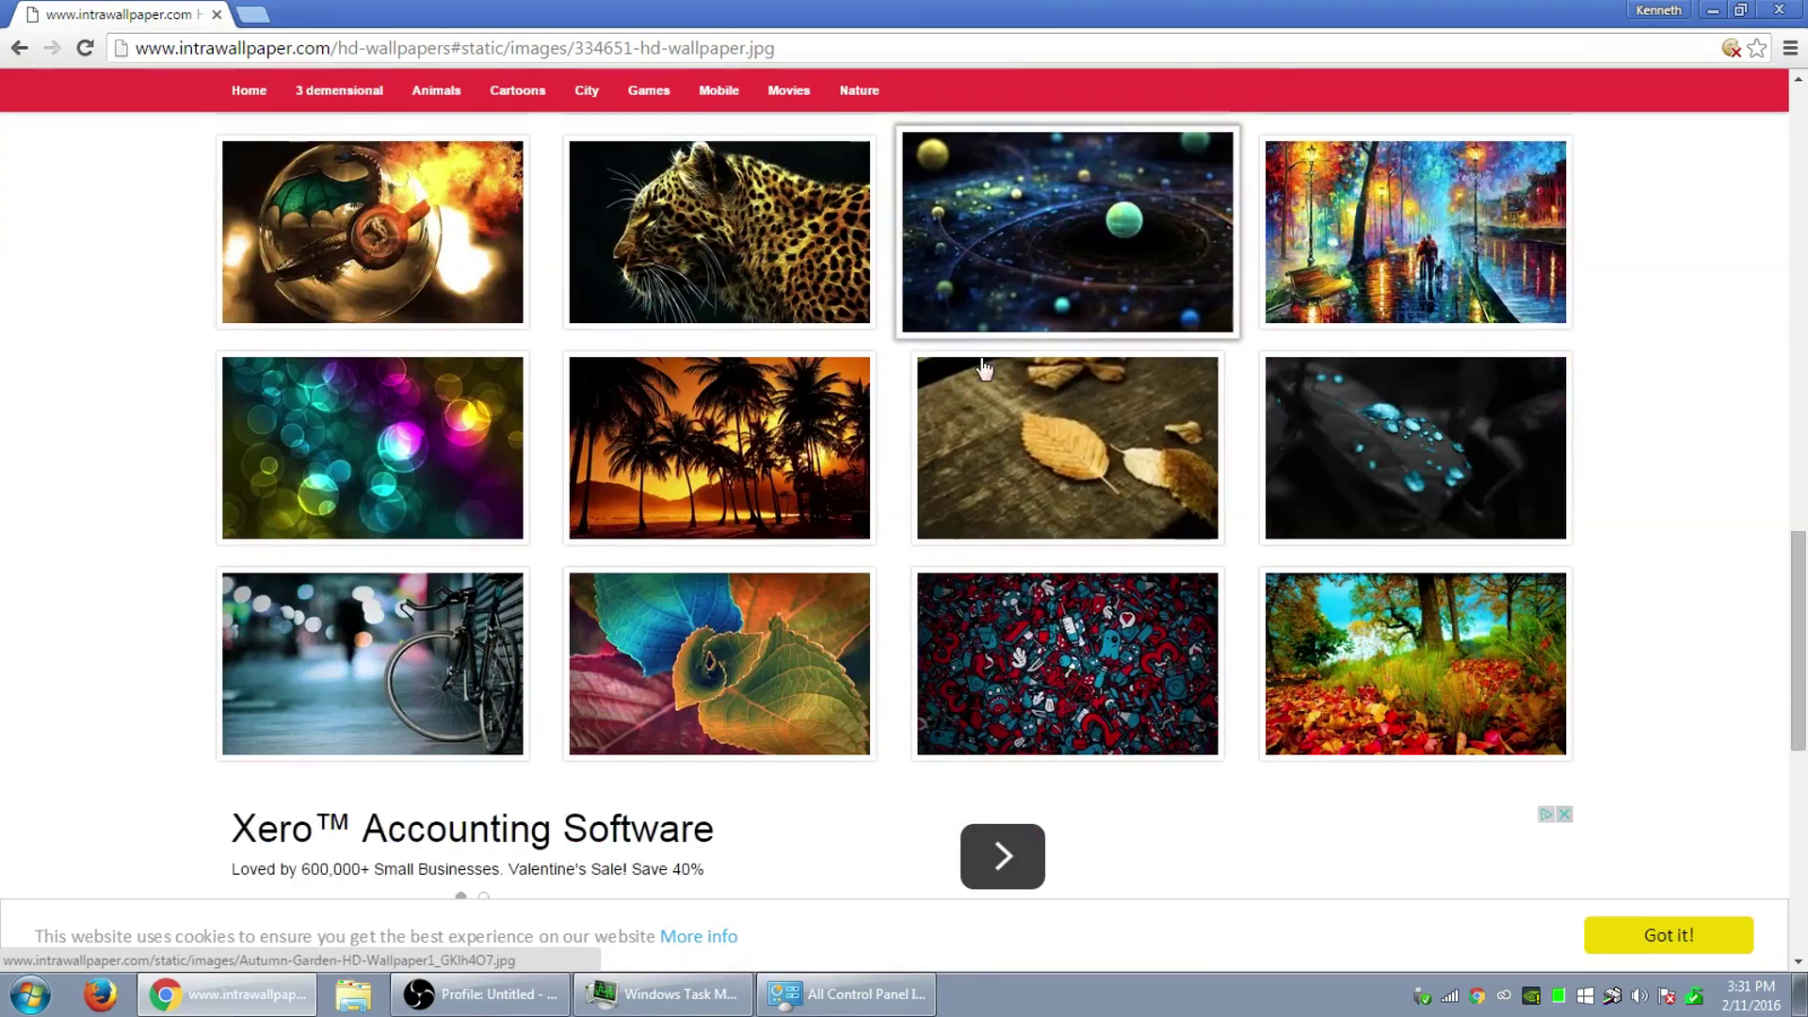
Save the Tron bike wallpaper to the Desktop as hd_wallpapers_ew4.jpg and close Chrome.
scroll(579, 396, "up", 4)
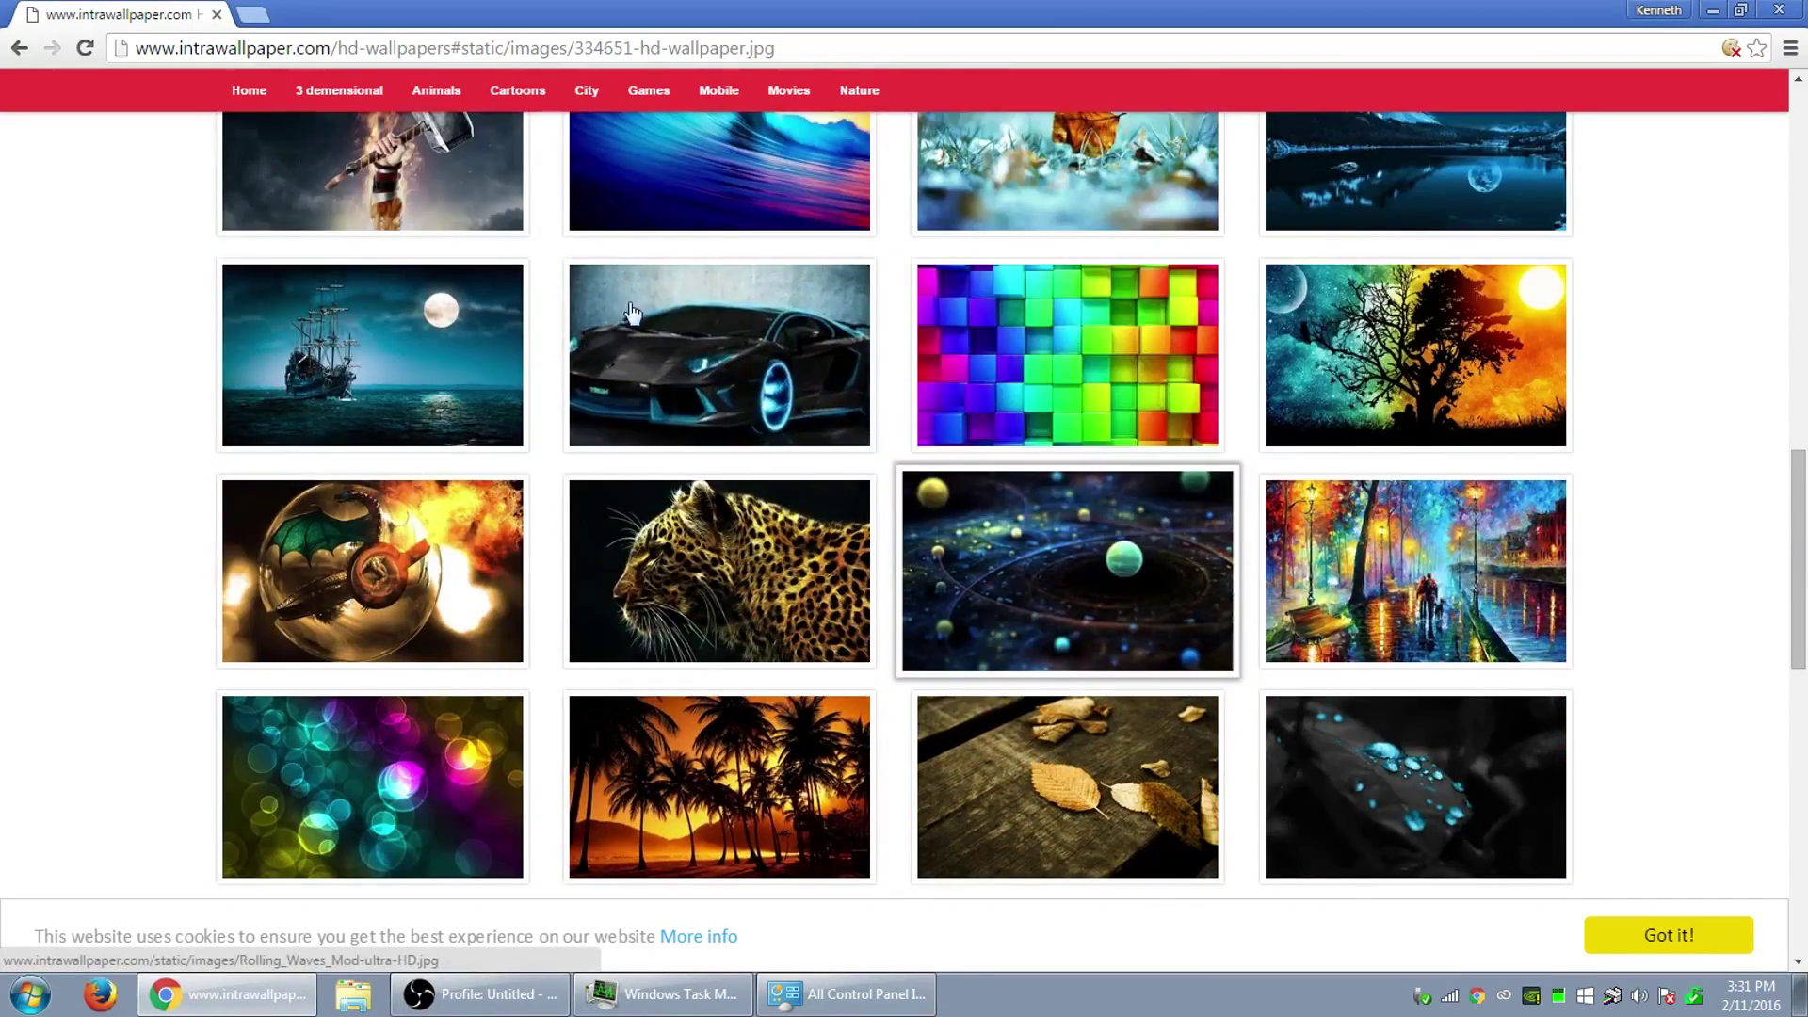
scroll(596, 348, "up", 6)
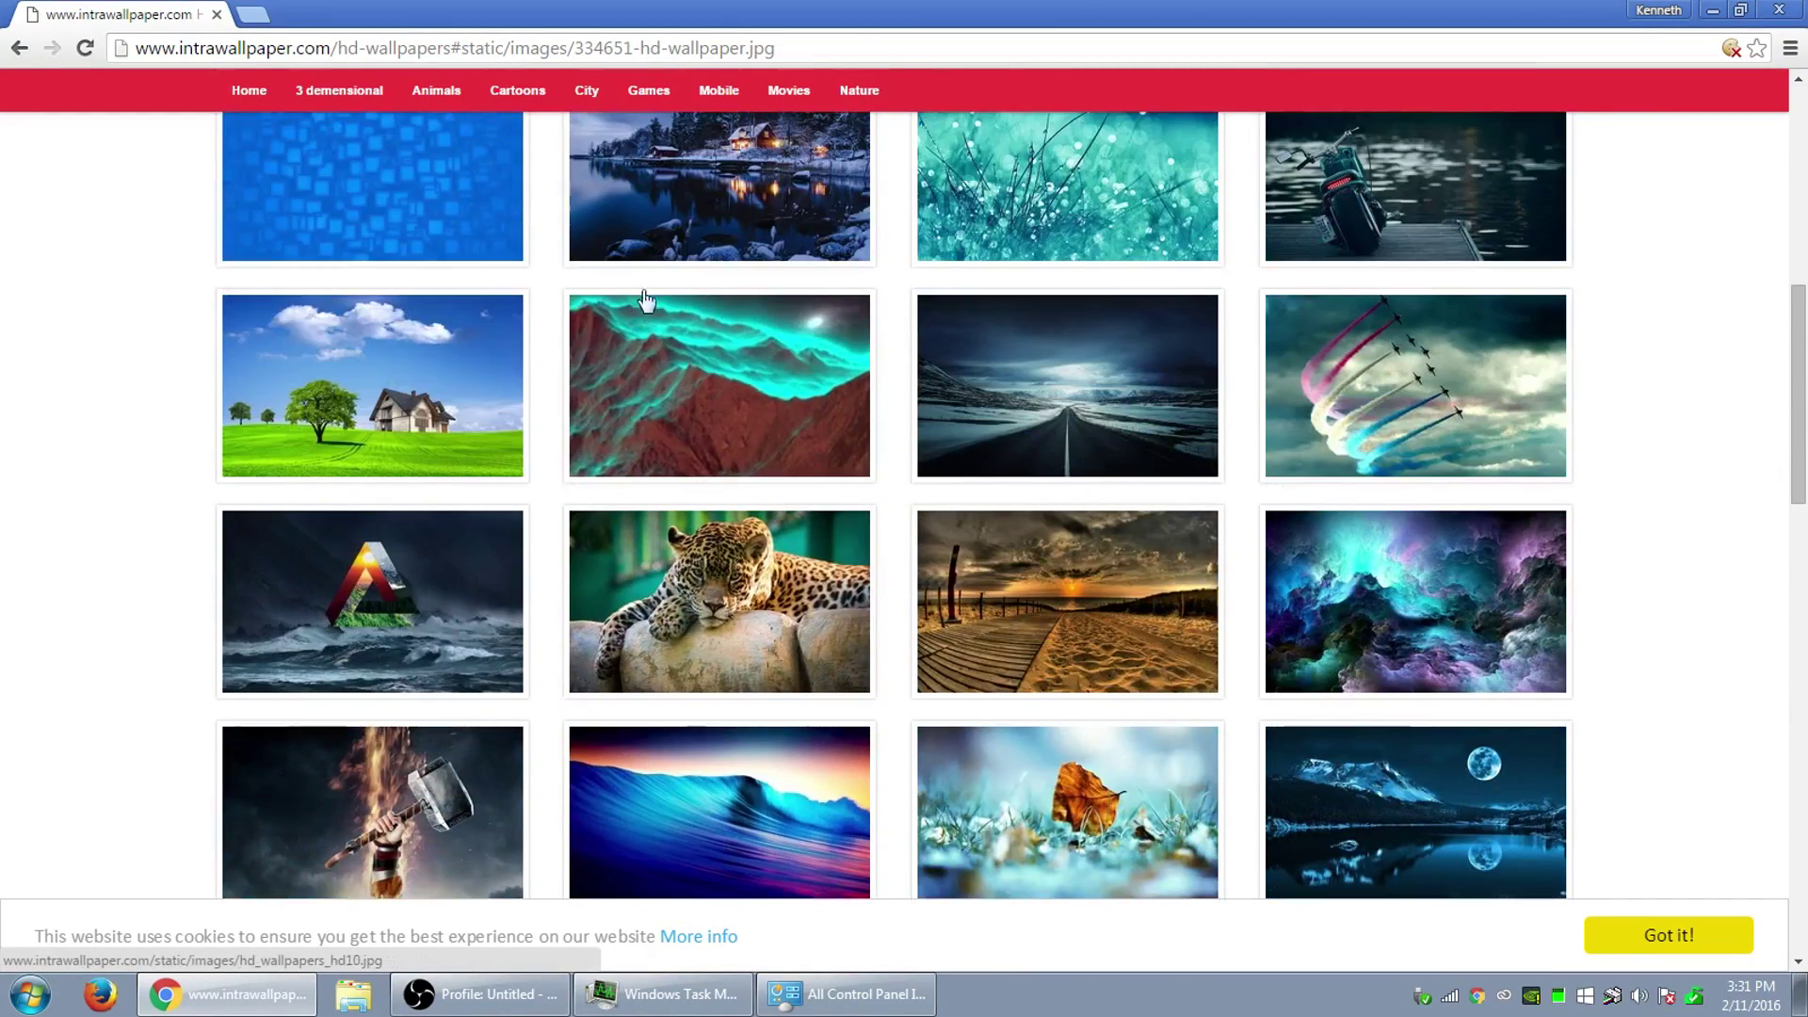
scroll(649, 300, "up", 5)
scroll(704, 304, "up", 1)
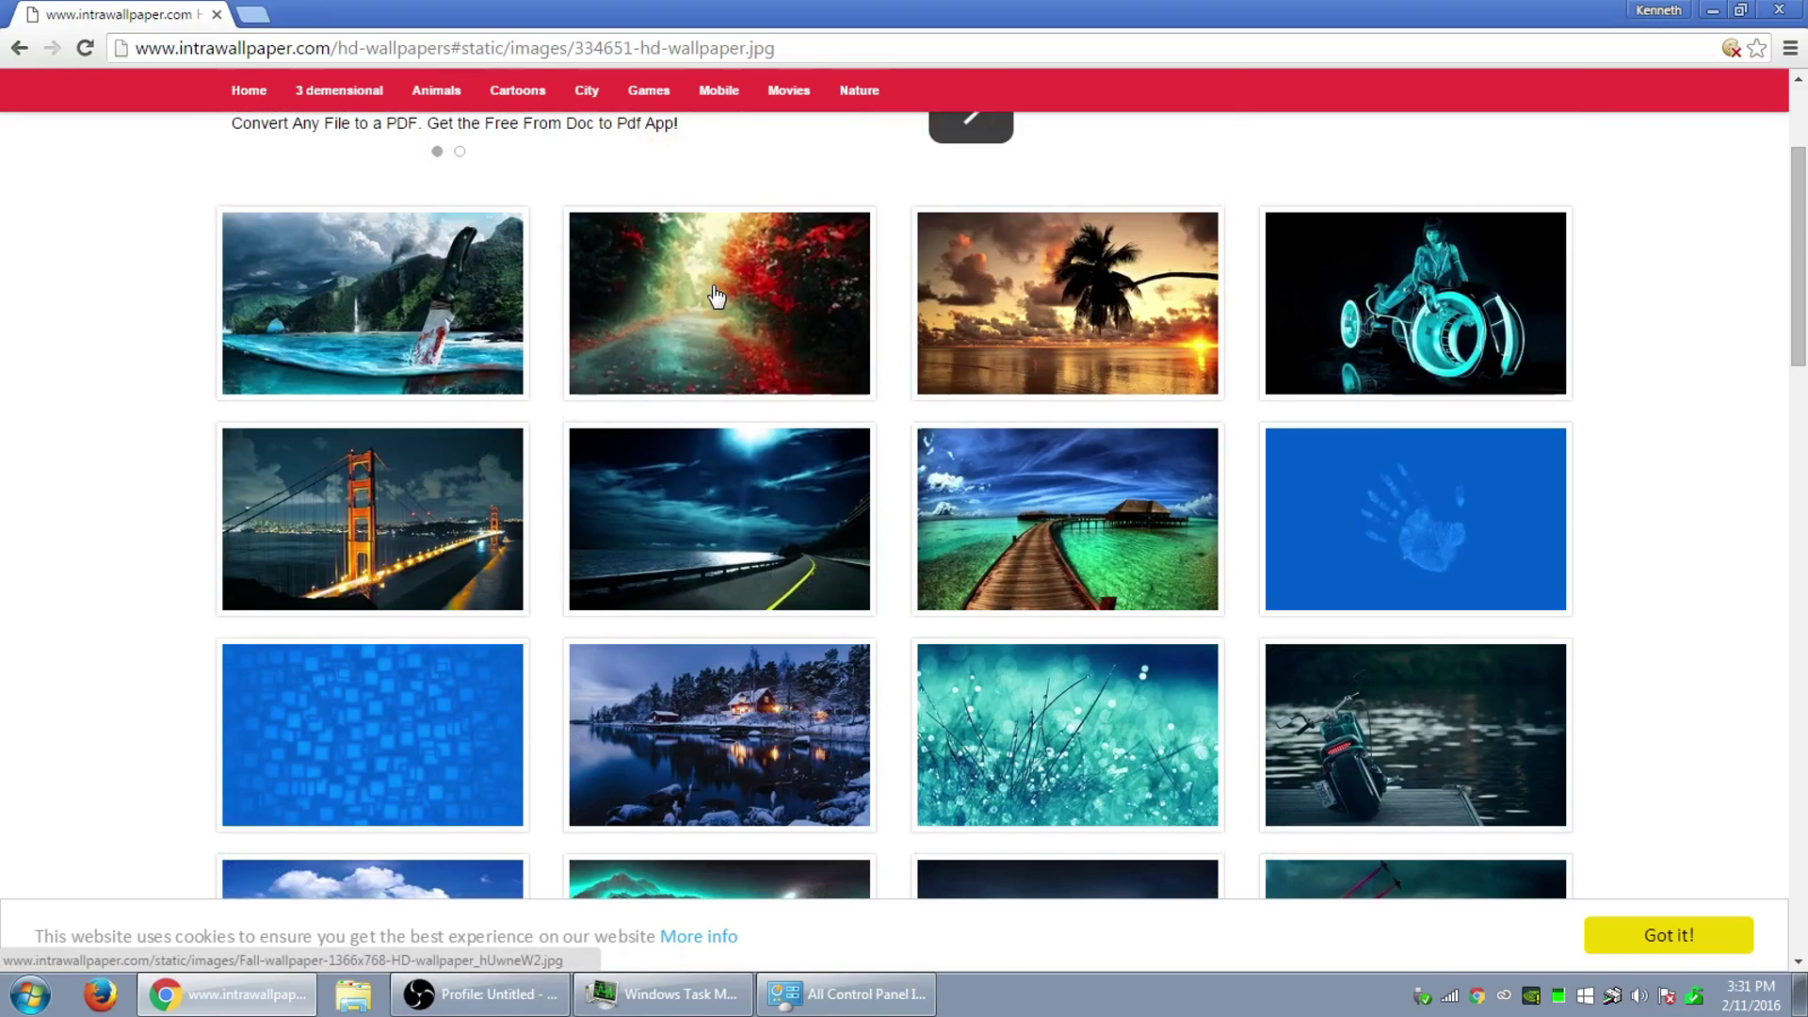
left_click(1421, 302)
right_click(765, 419)
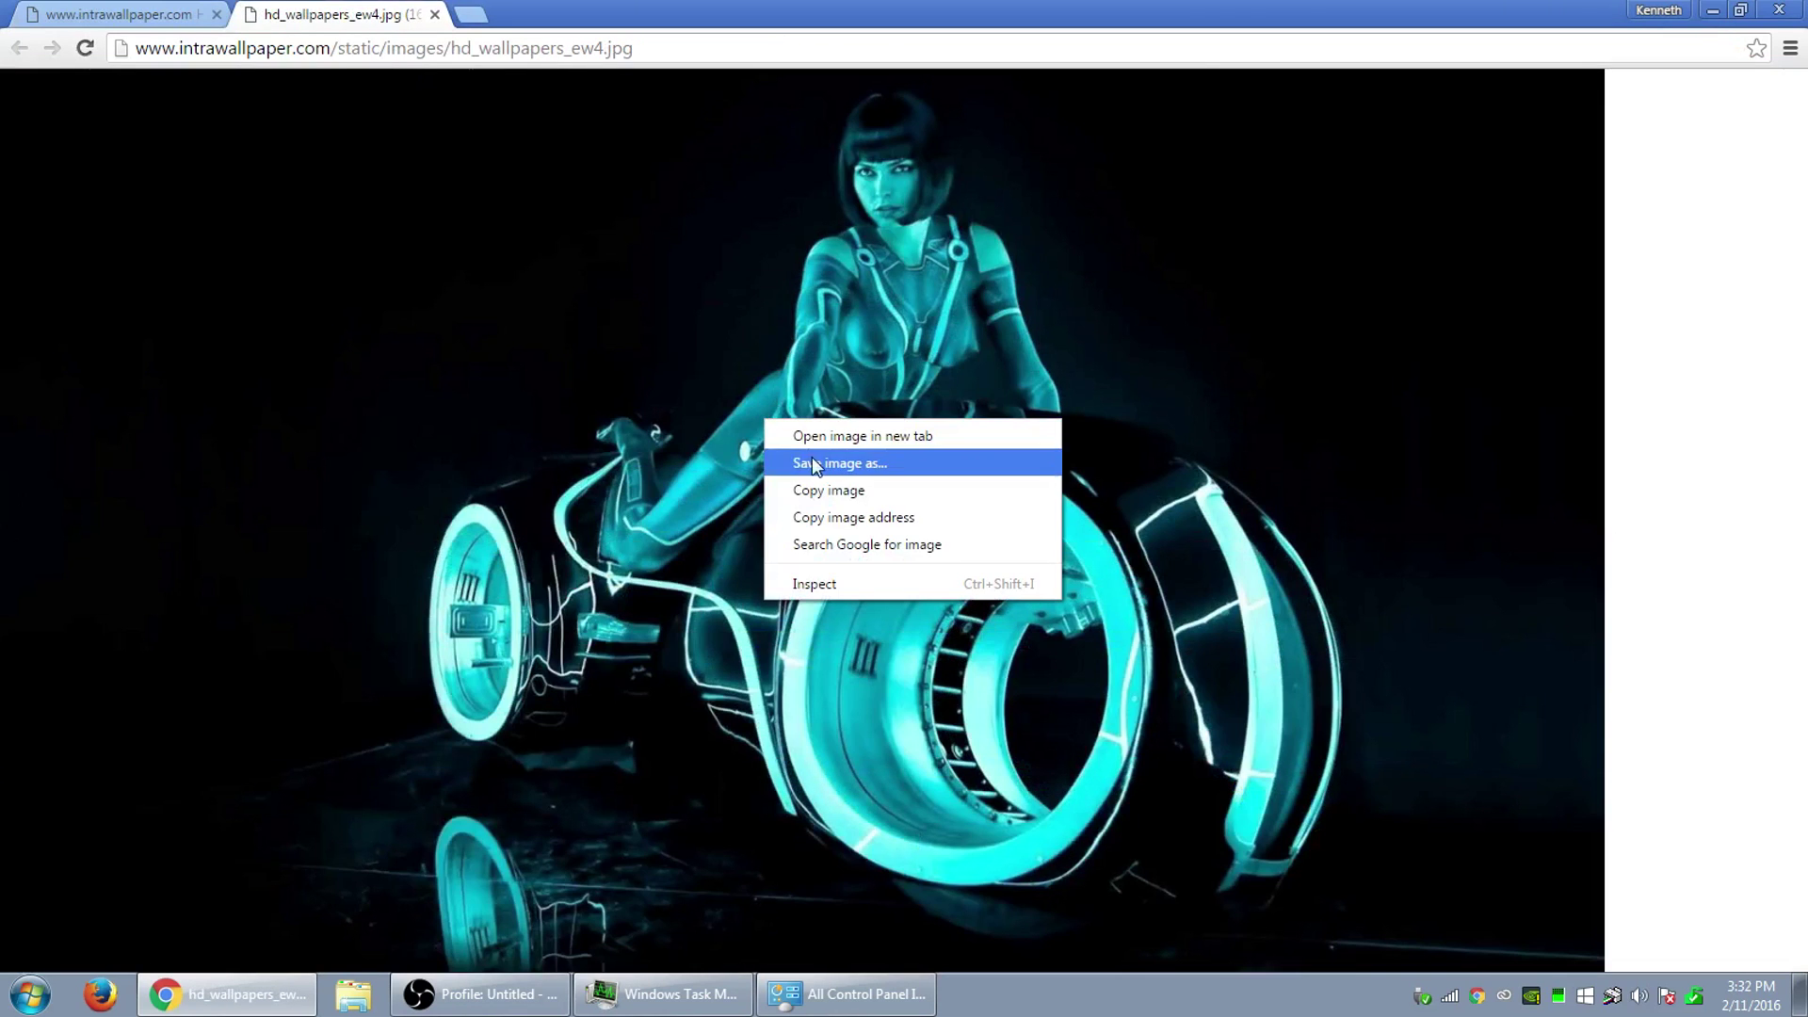
left_click(845, 464)
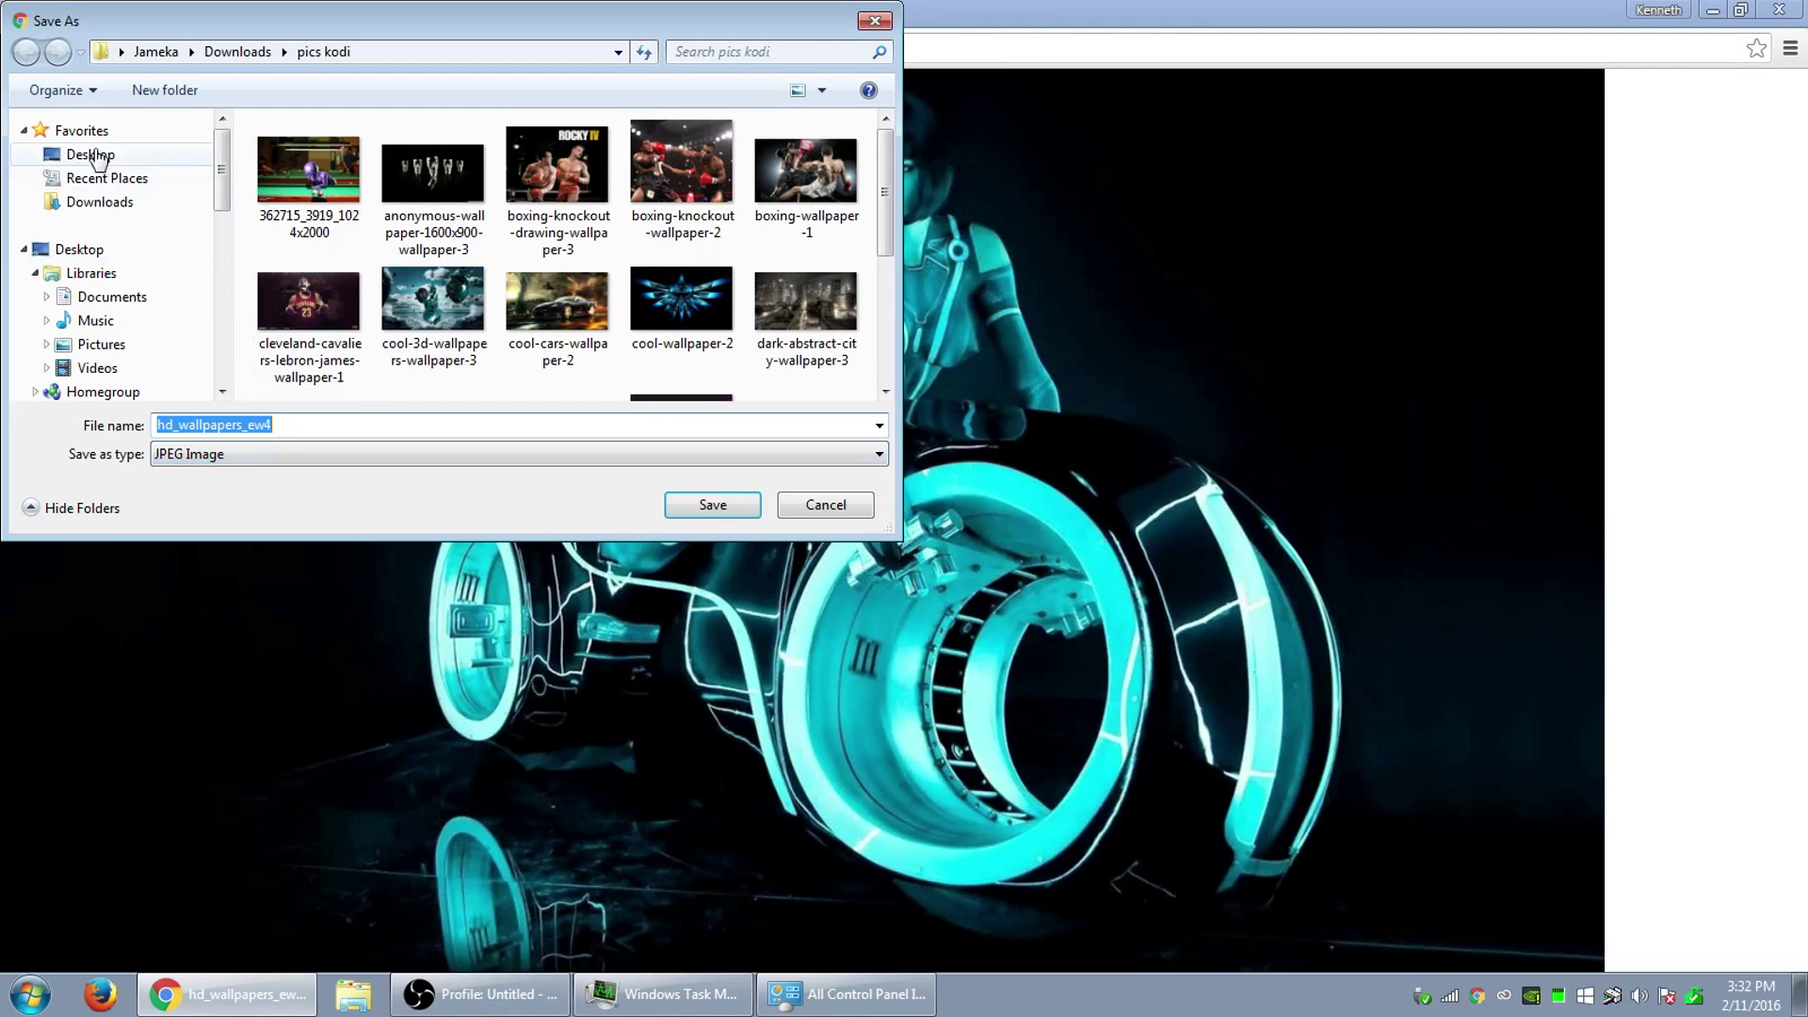
left_click(90, 153)
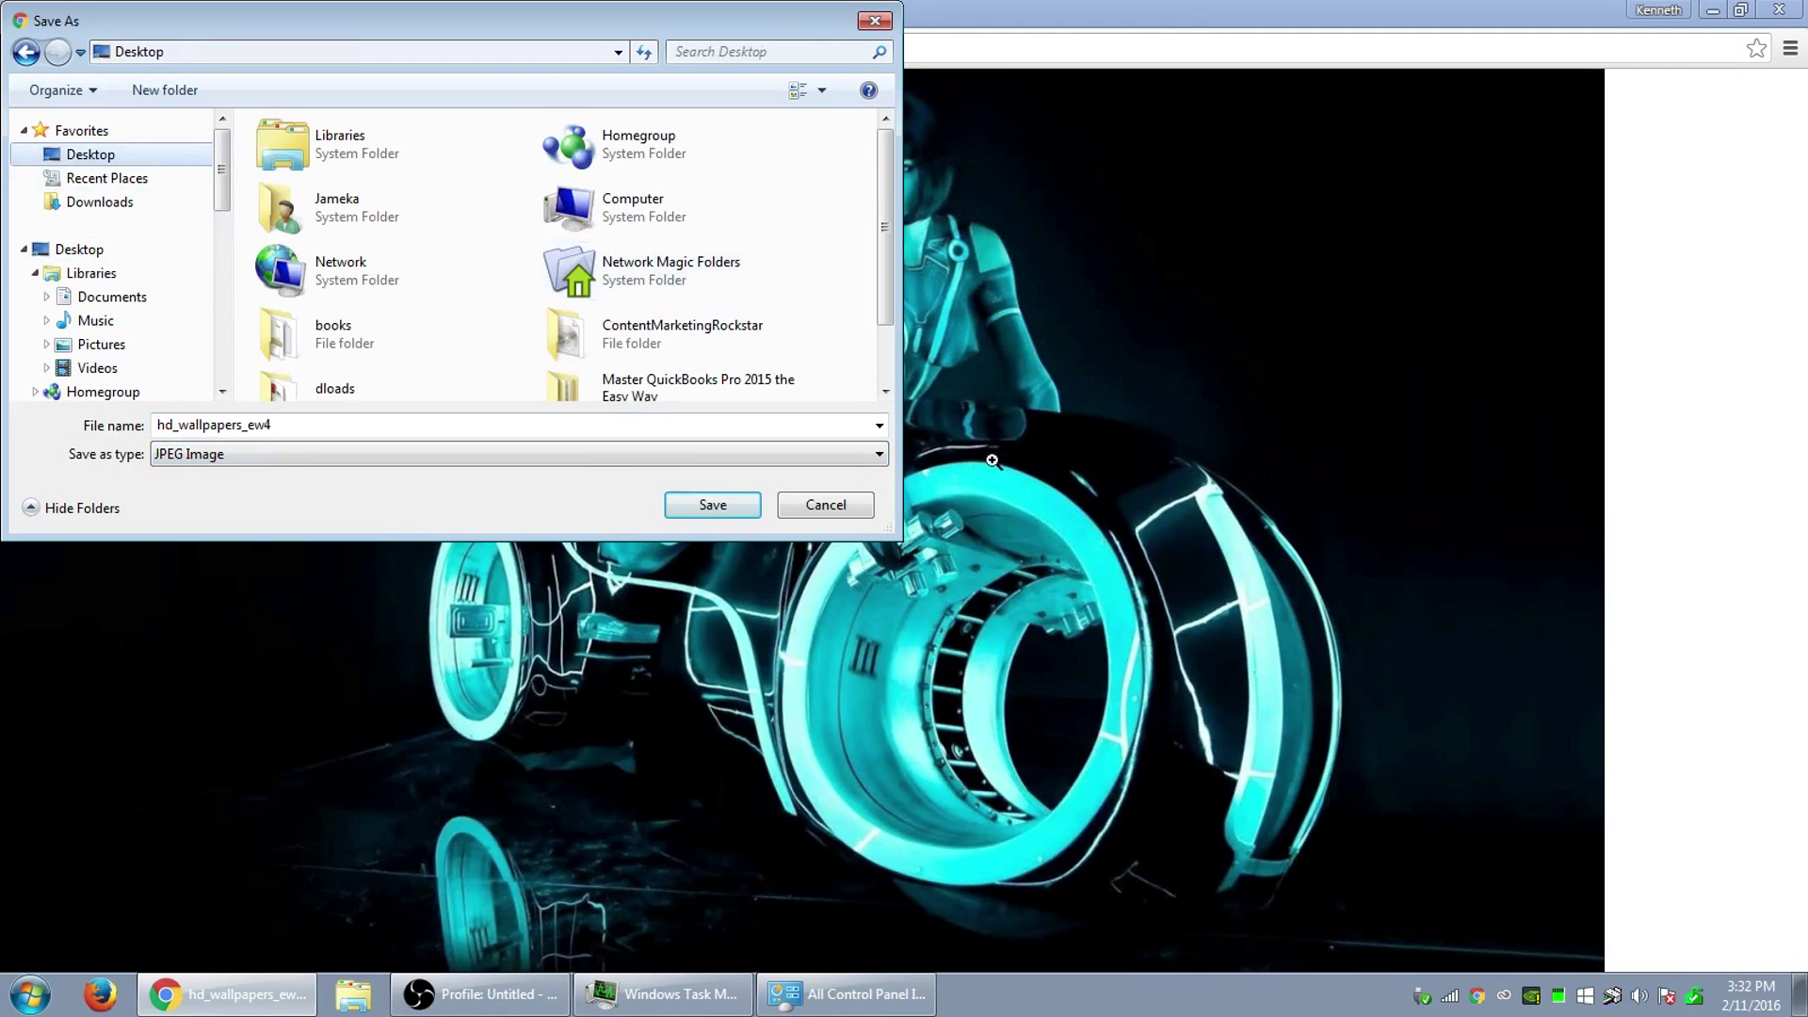
left_click(713, 506)
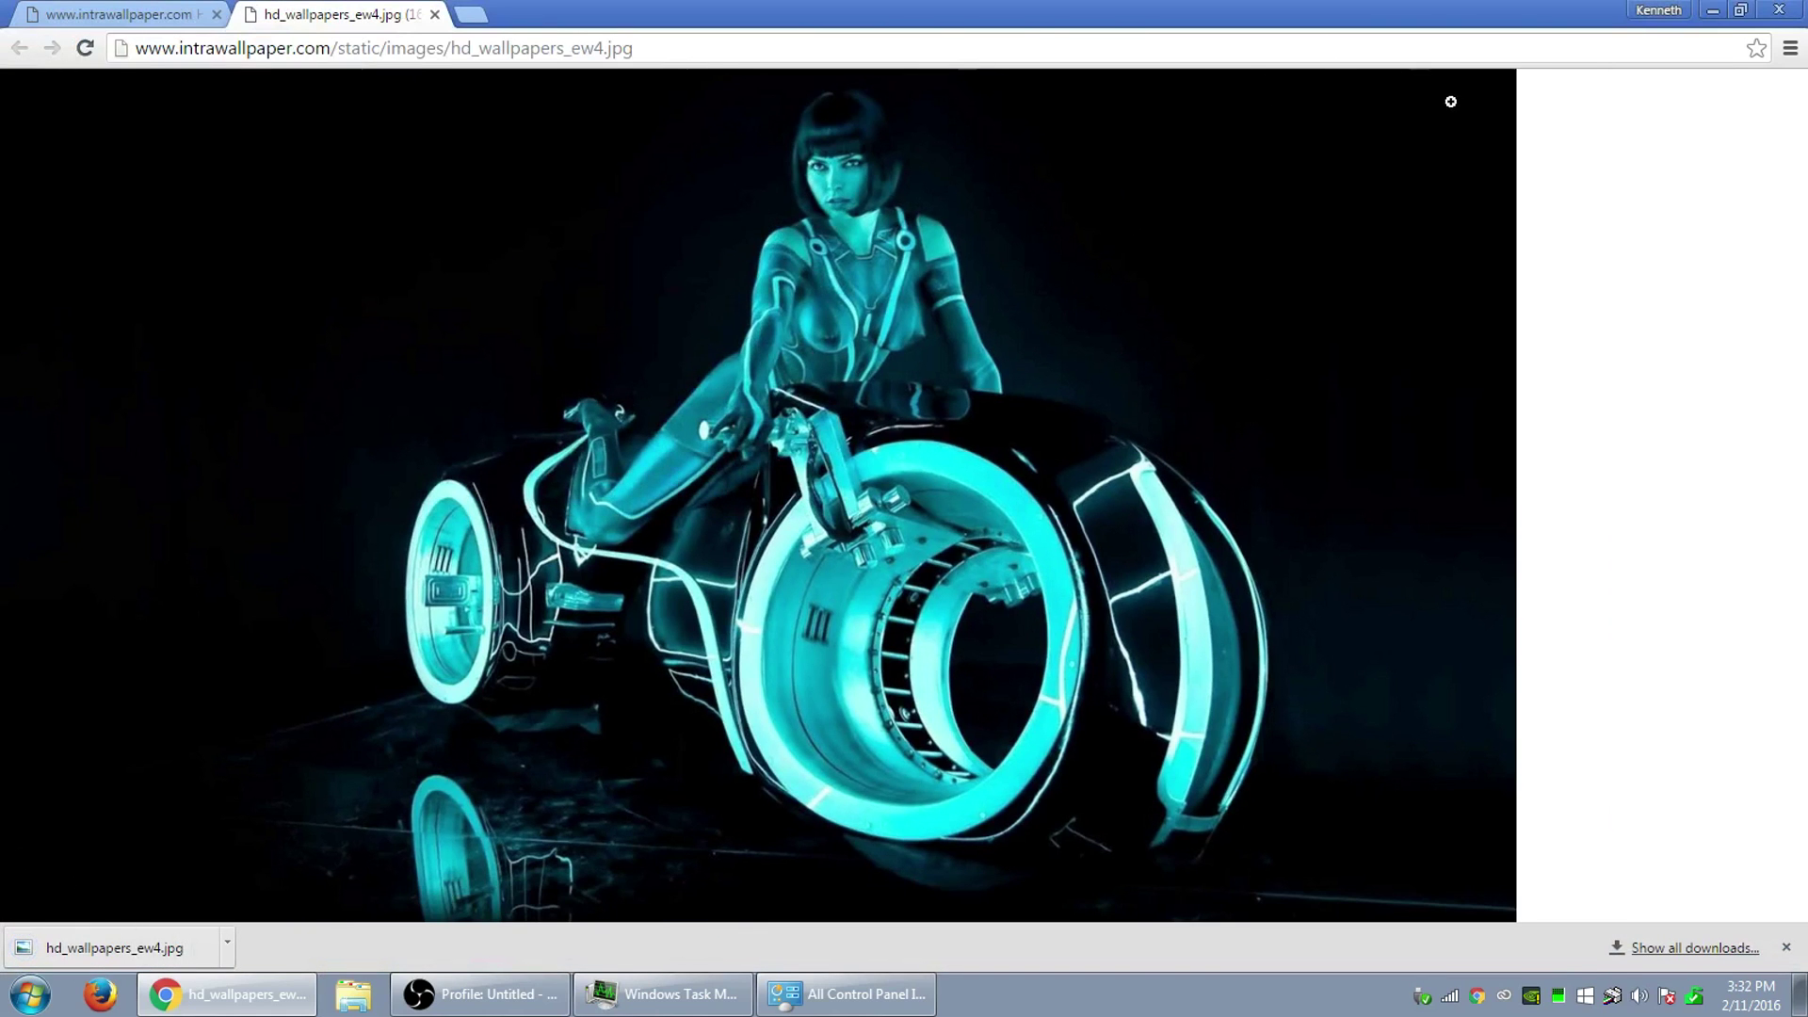
left_click(1783, 10)
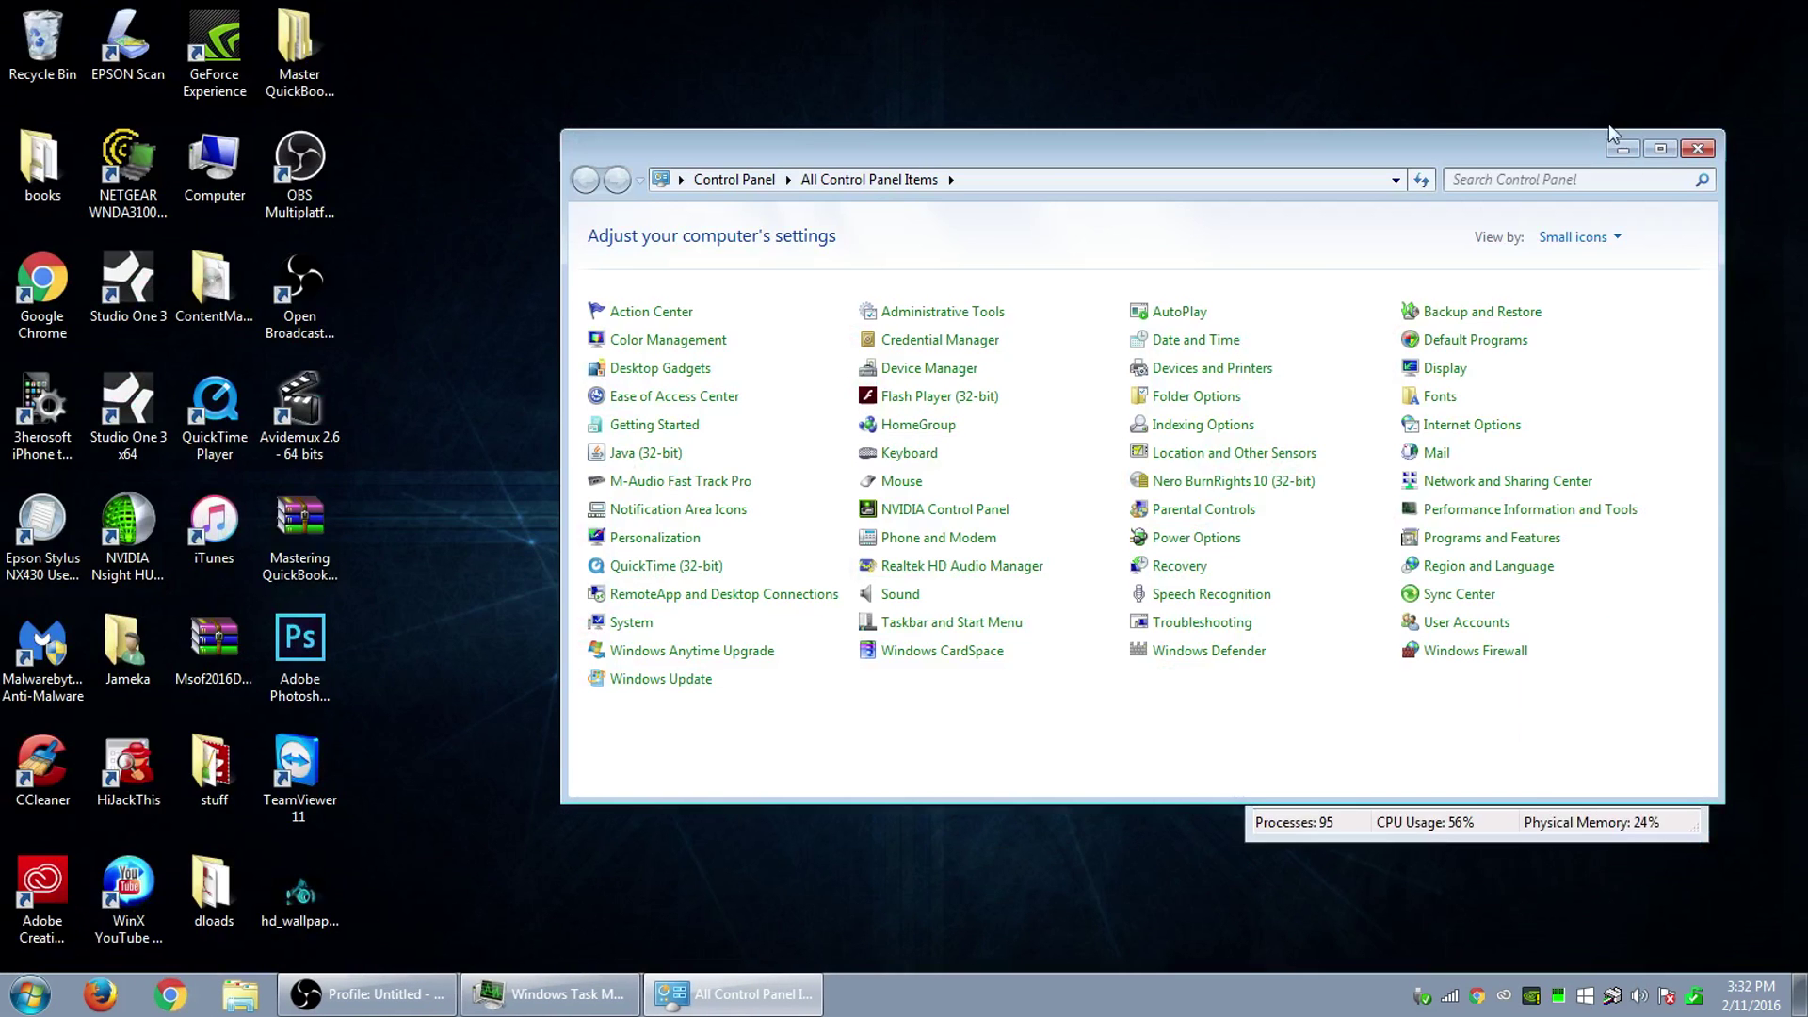
Close Control Panel and open the OS (C:) drive from Computer.
left_click(1698, 151)
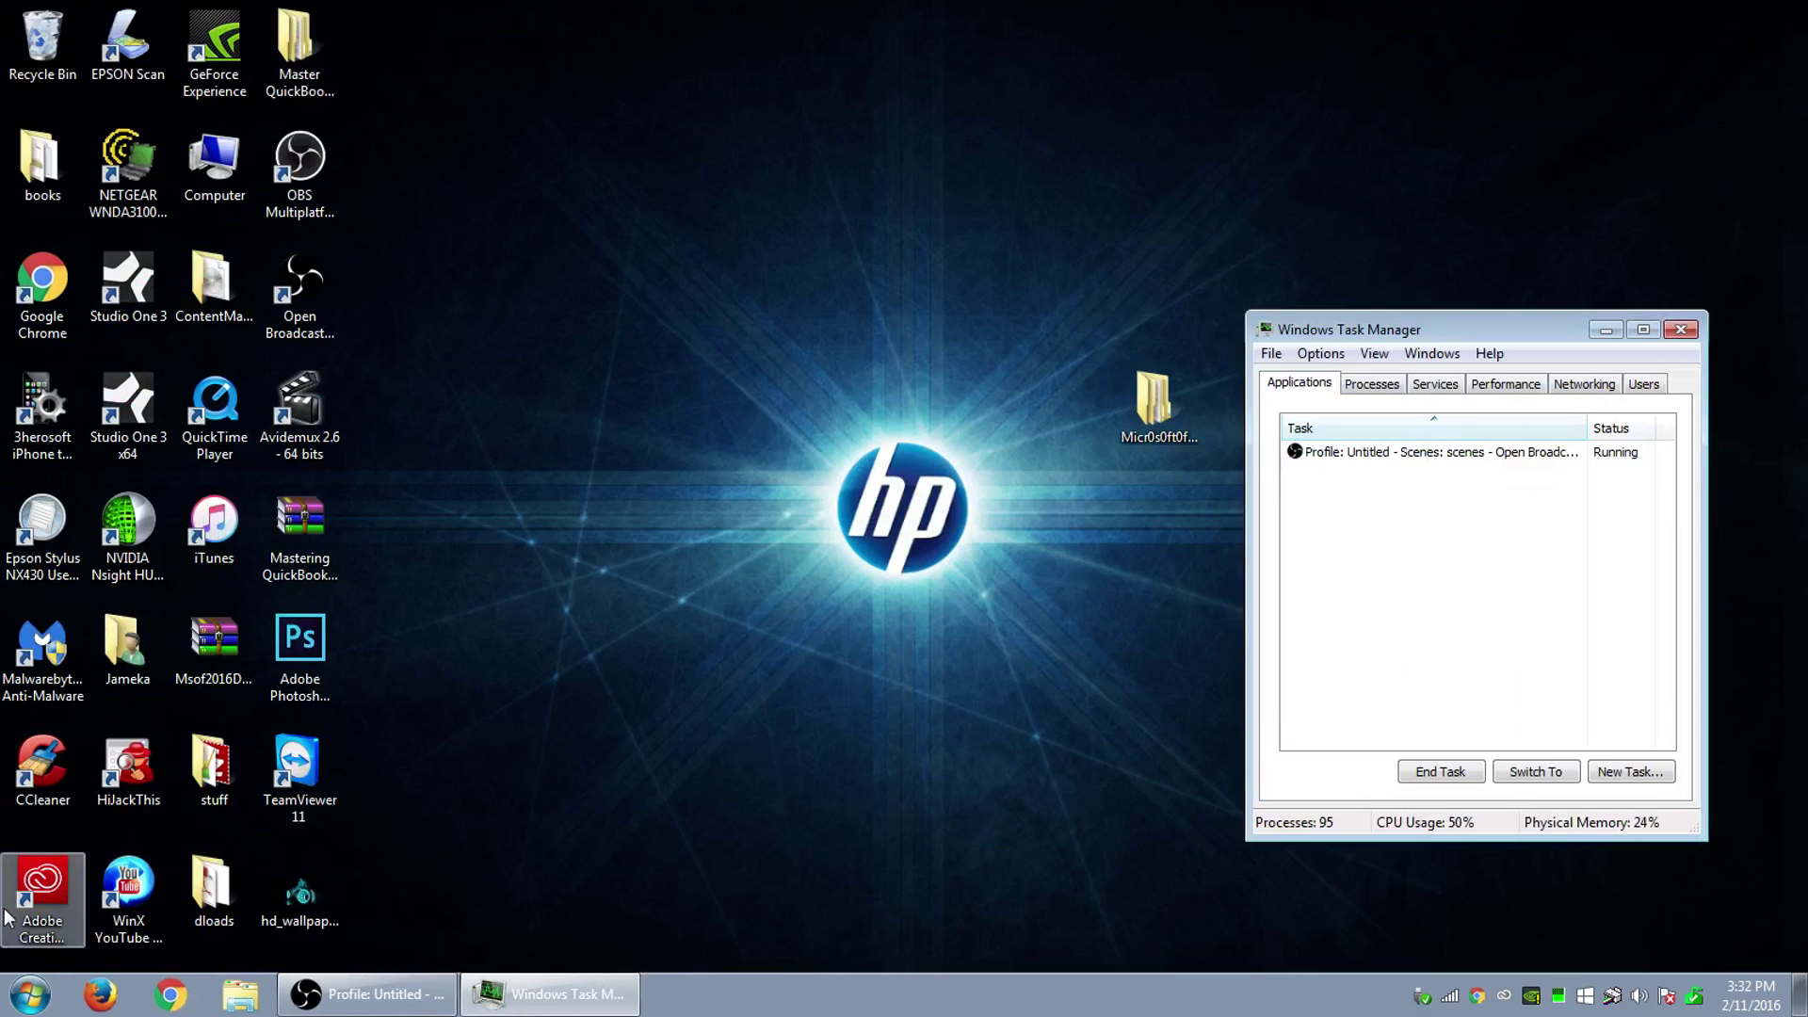
left_click(29, 1001)
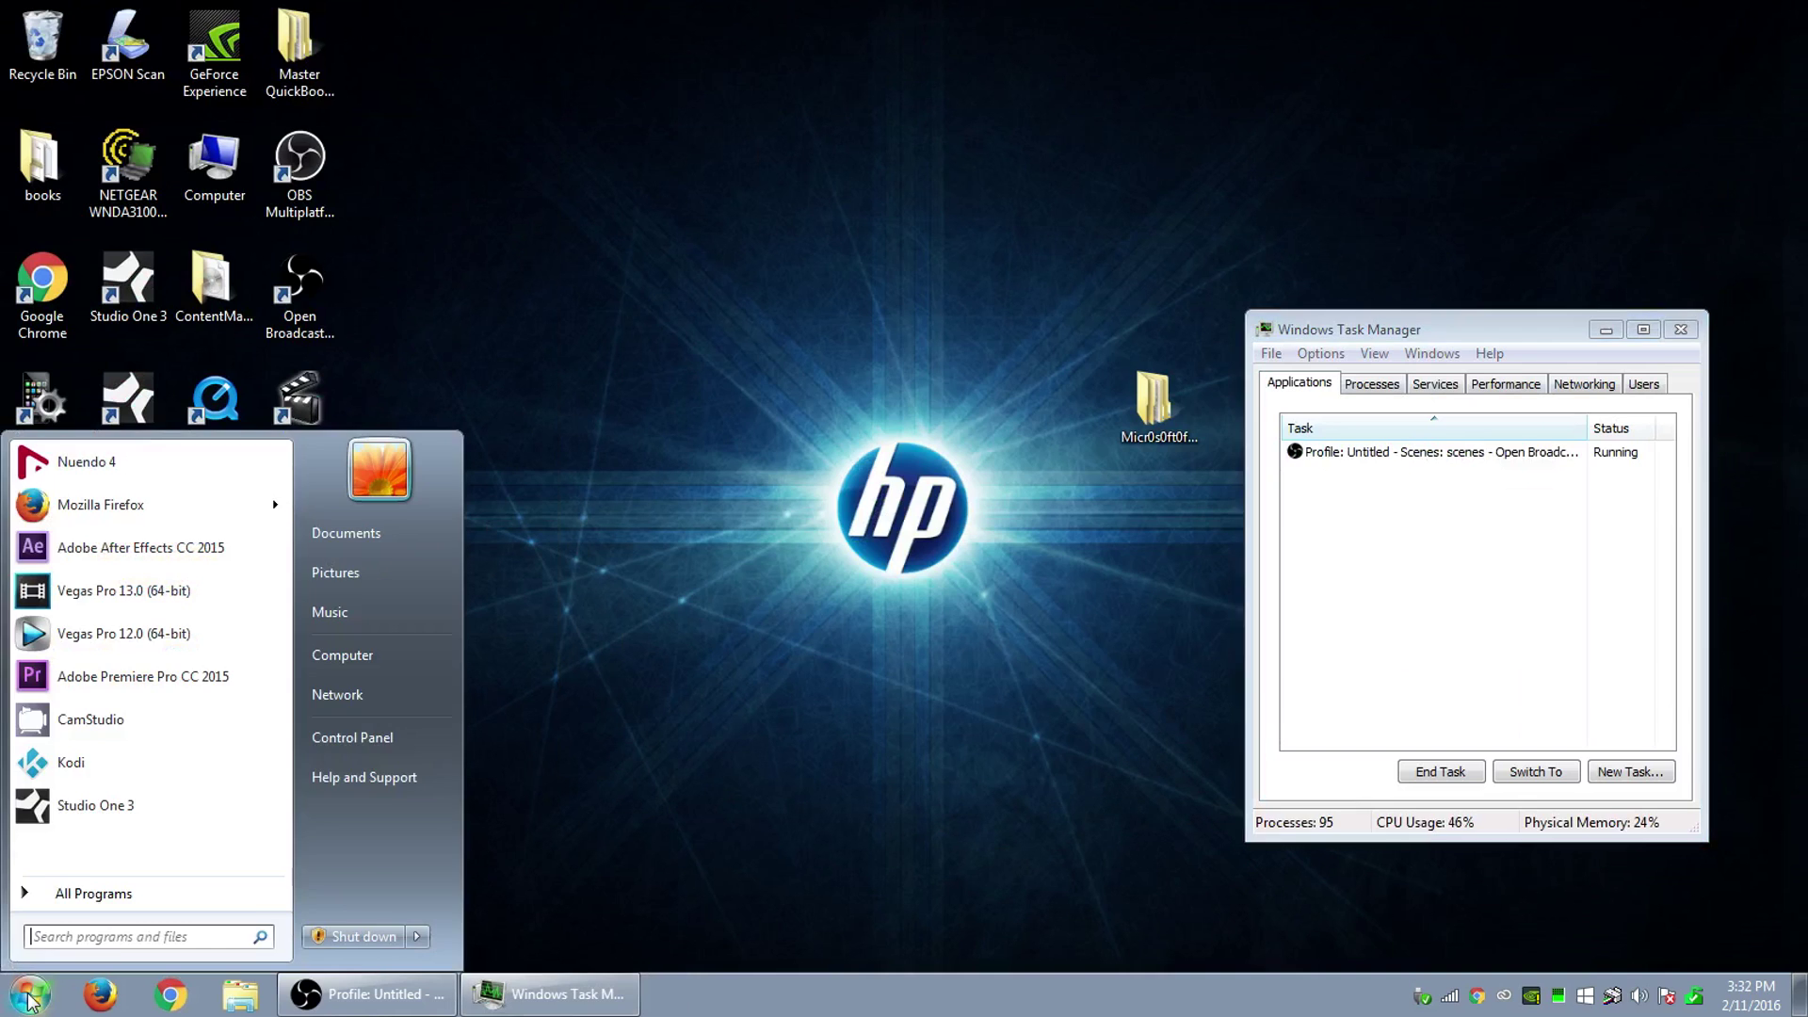
left_click(358, 665)
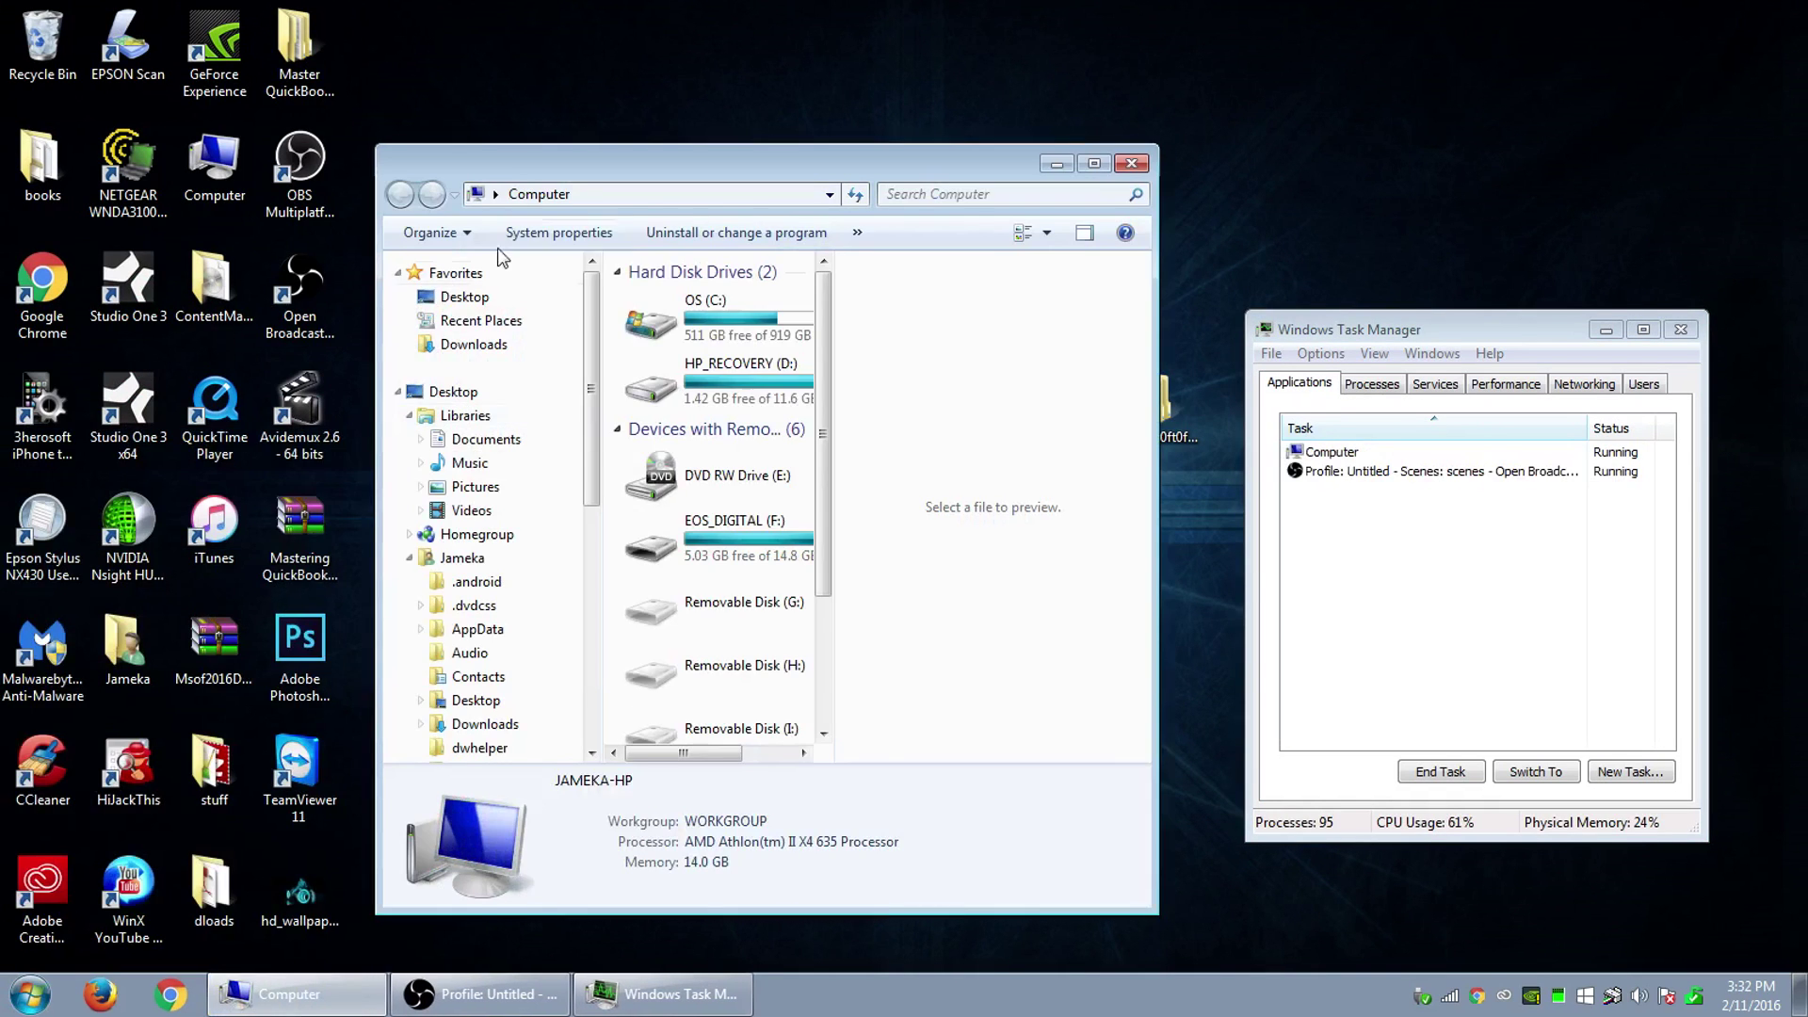
double_click(717, 331)
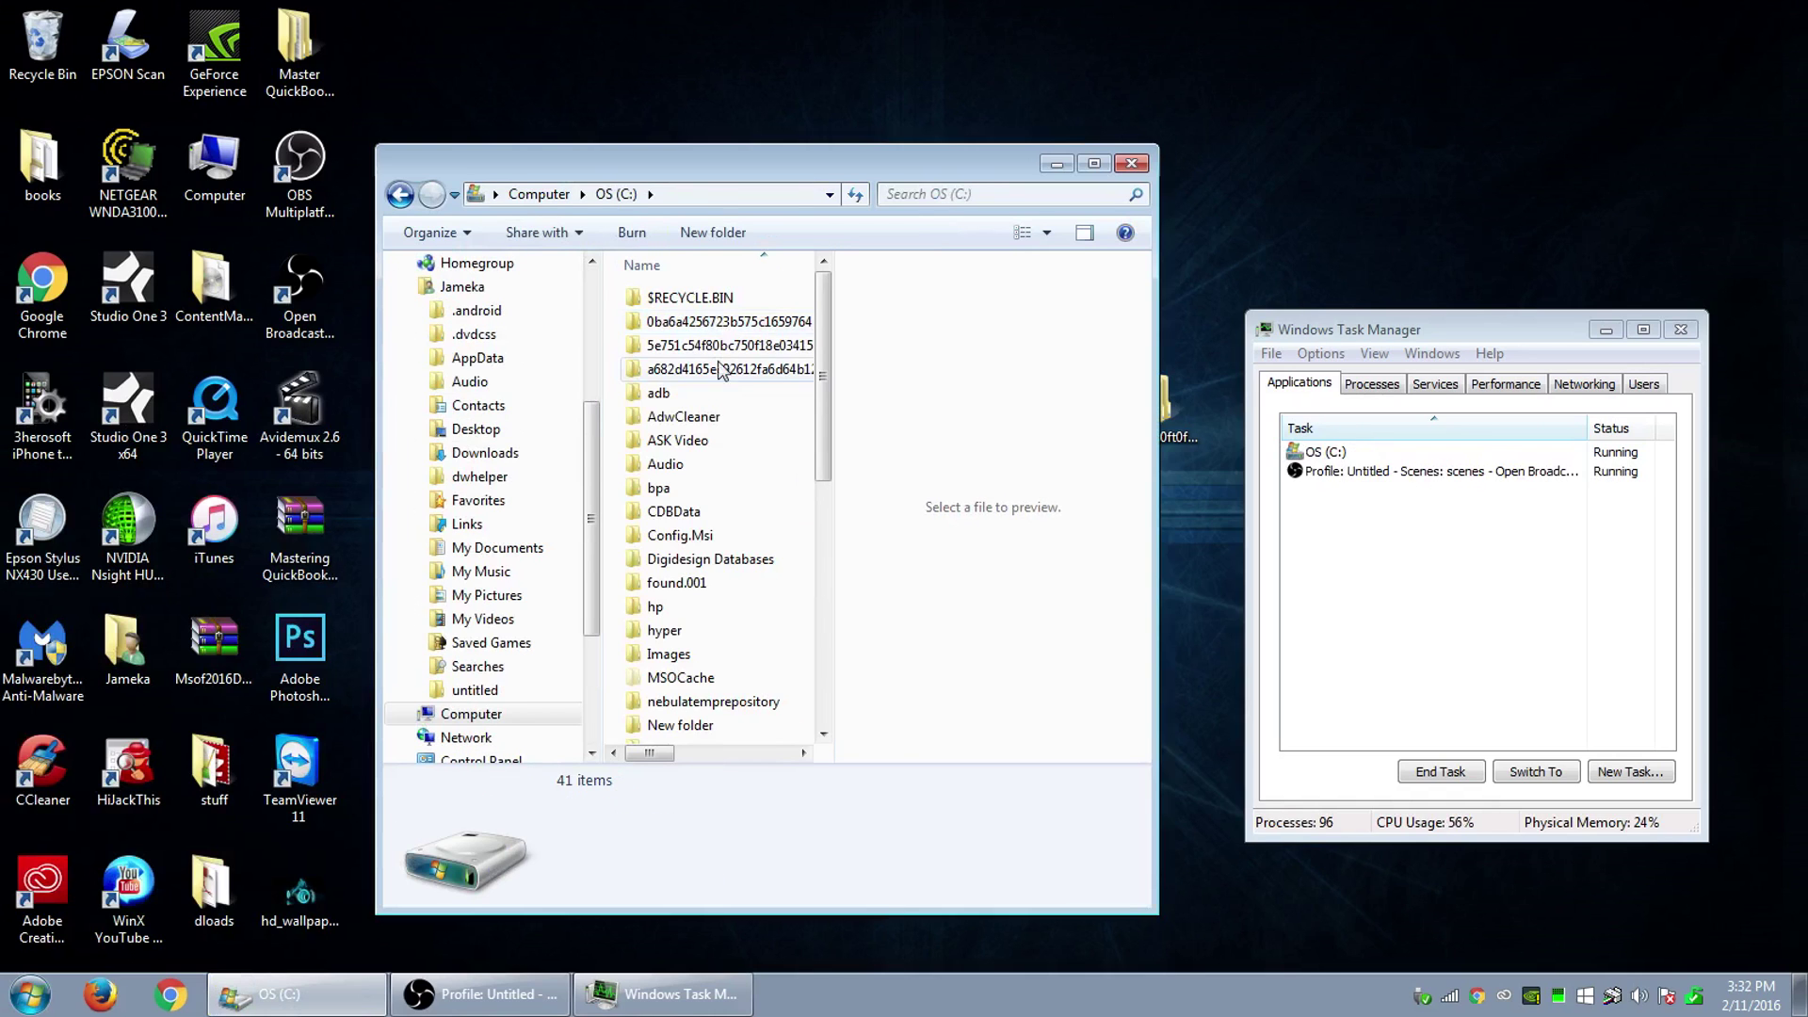
left_click_drag(826, 386, 838, 659)
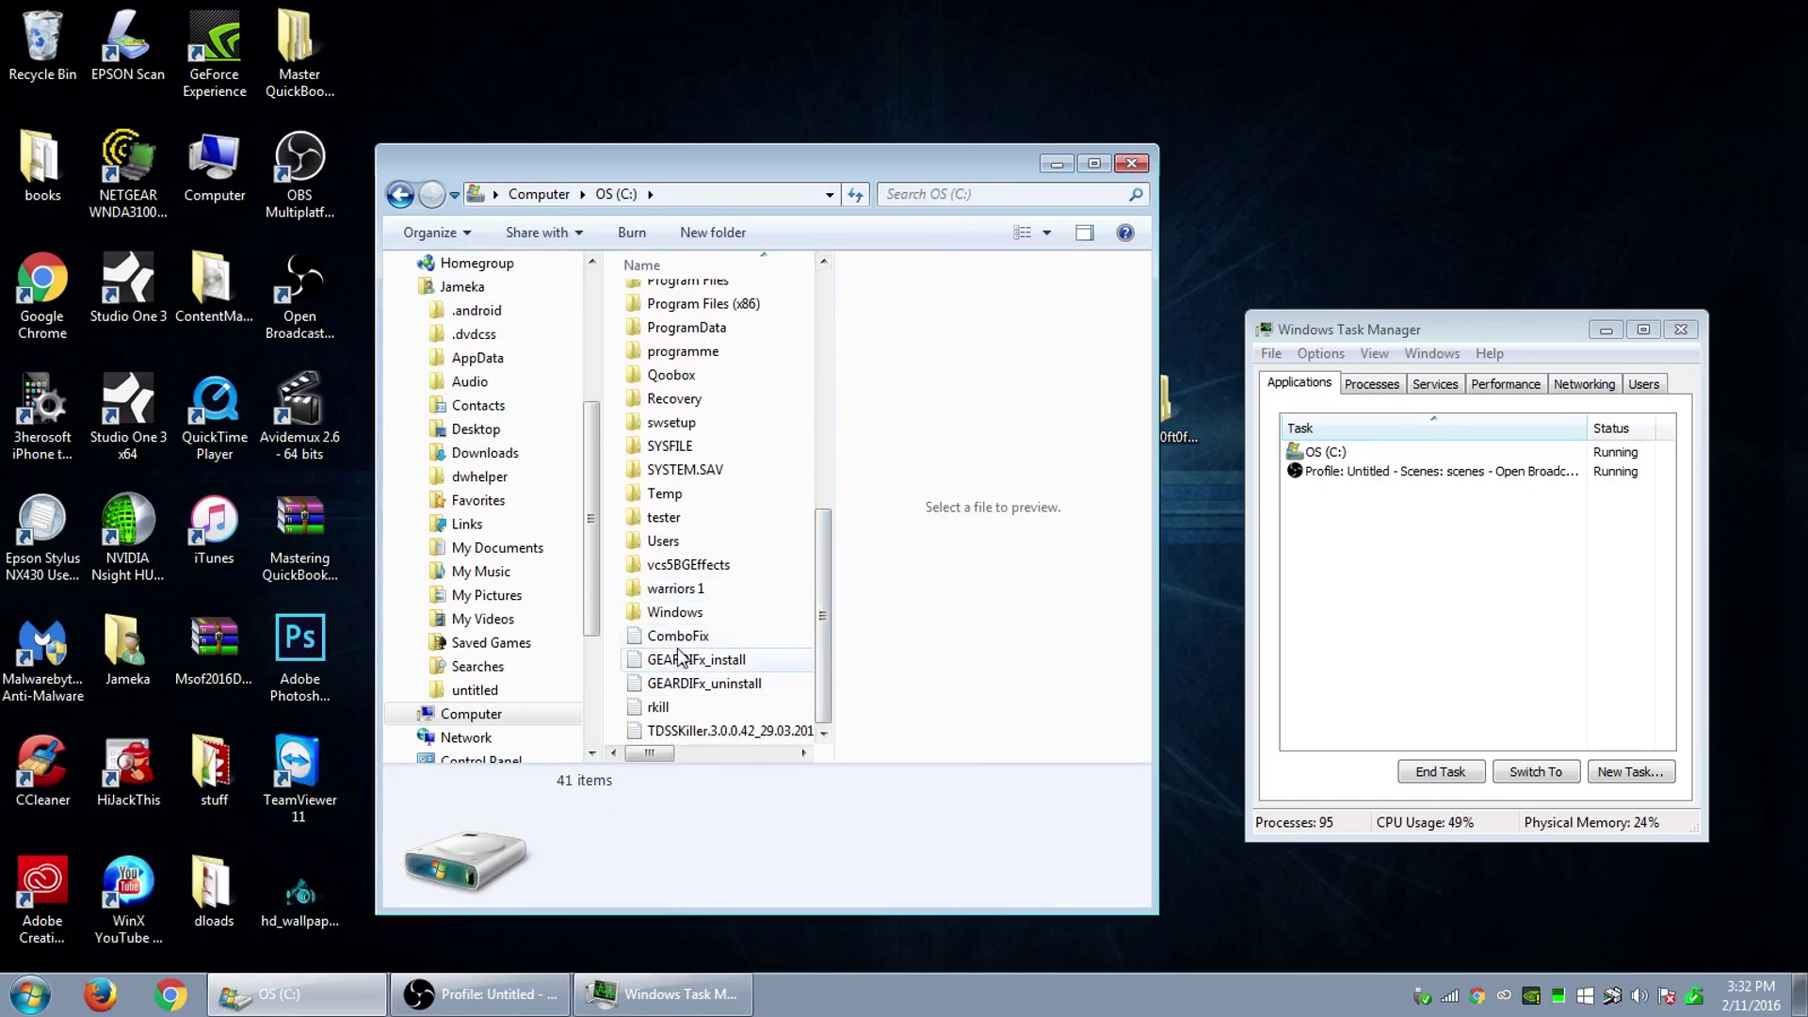
Go through Users, the user profile, AppData and Roaming to Kodi's addons folder.
double_click(673, 540)
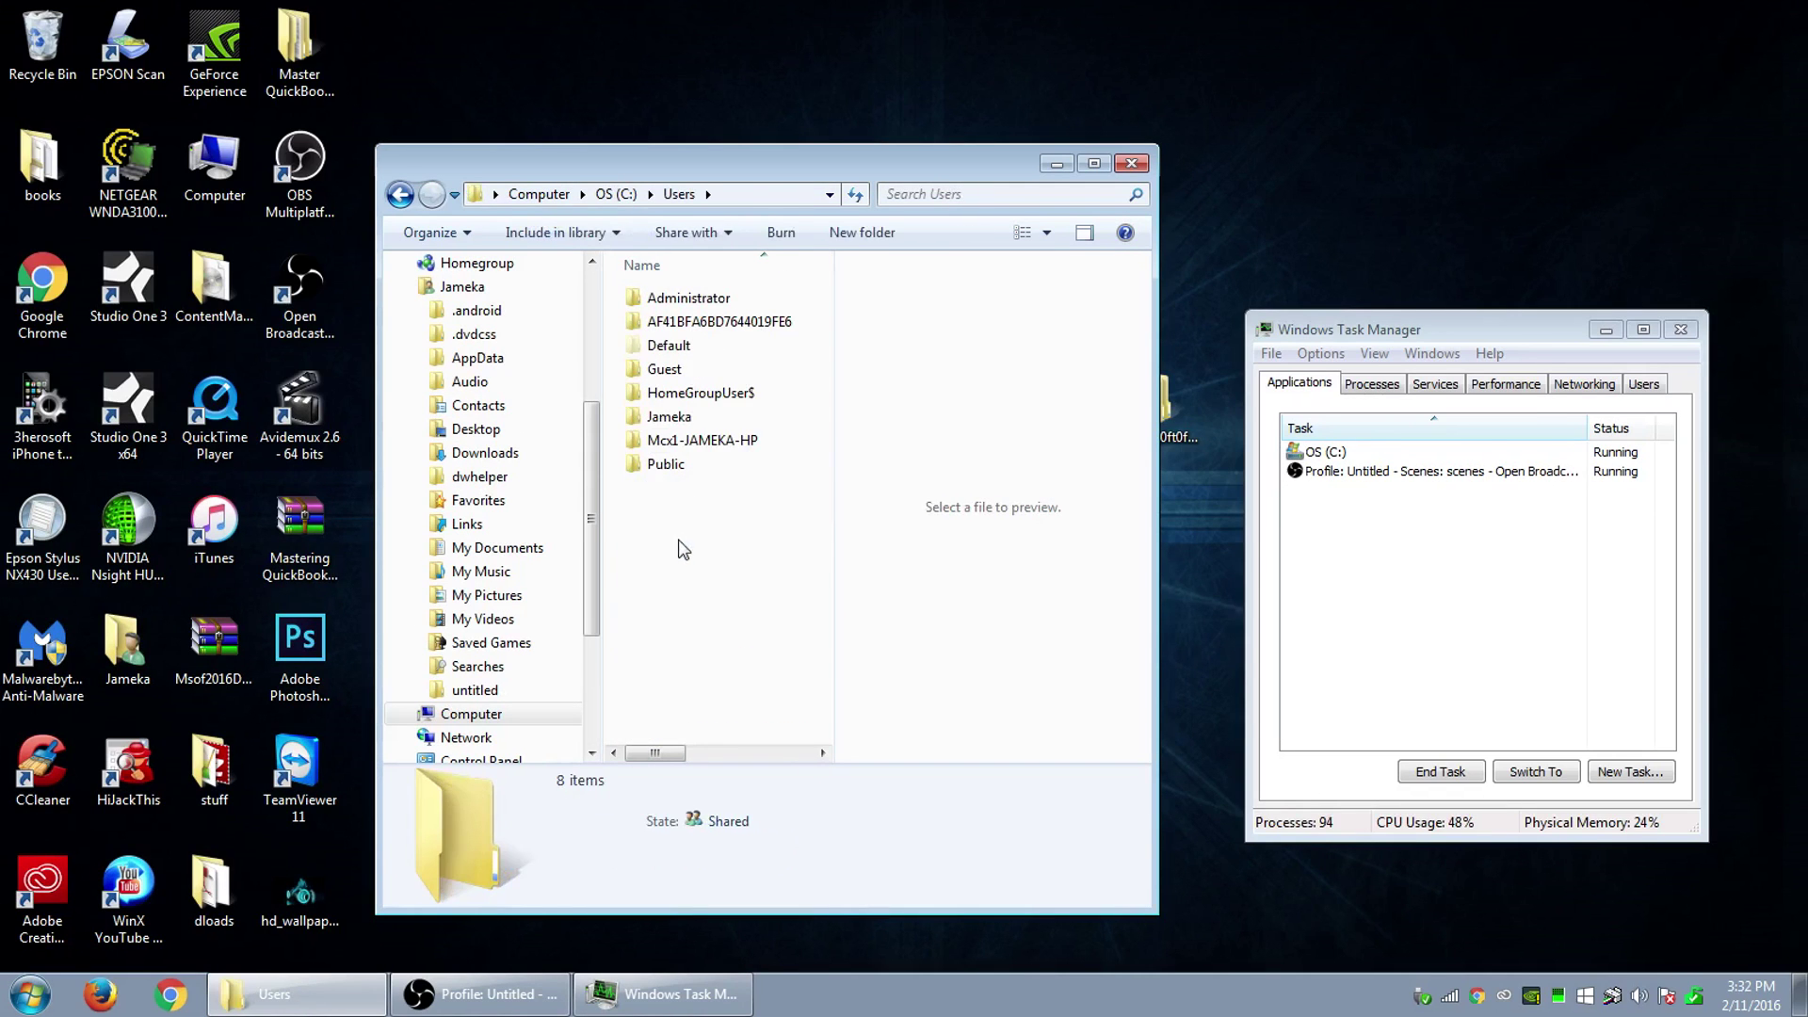
double_click(671, 421)
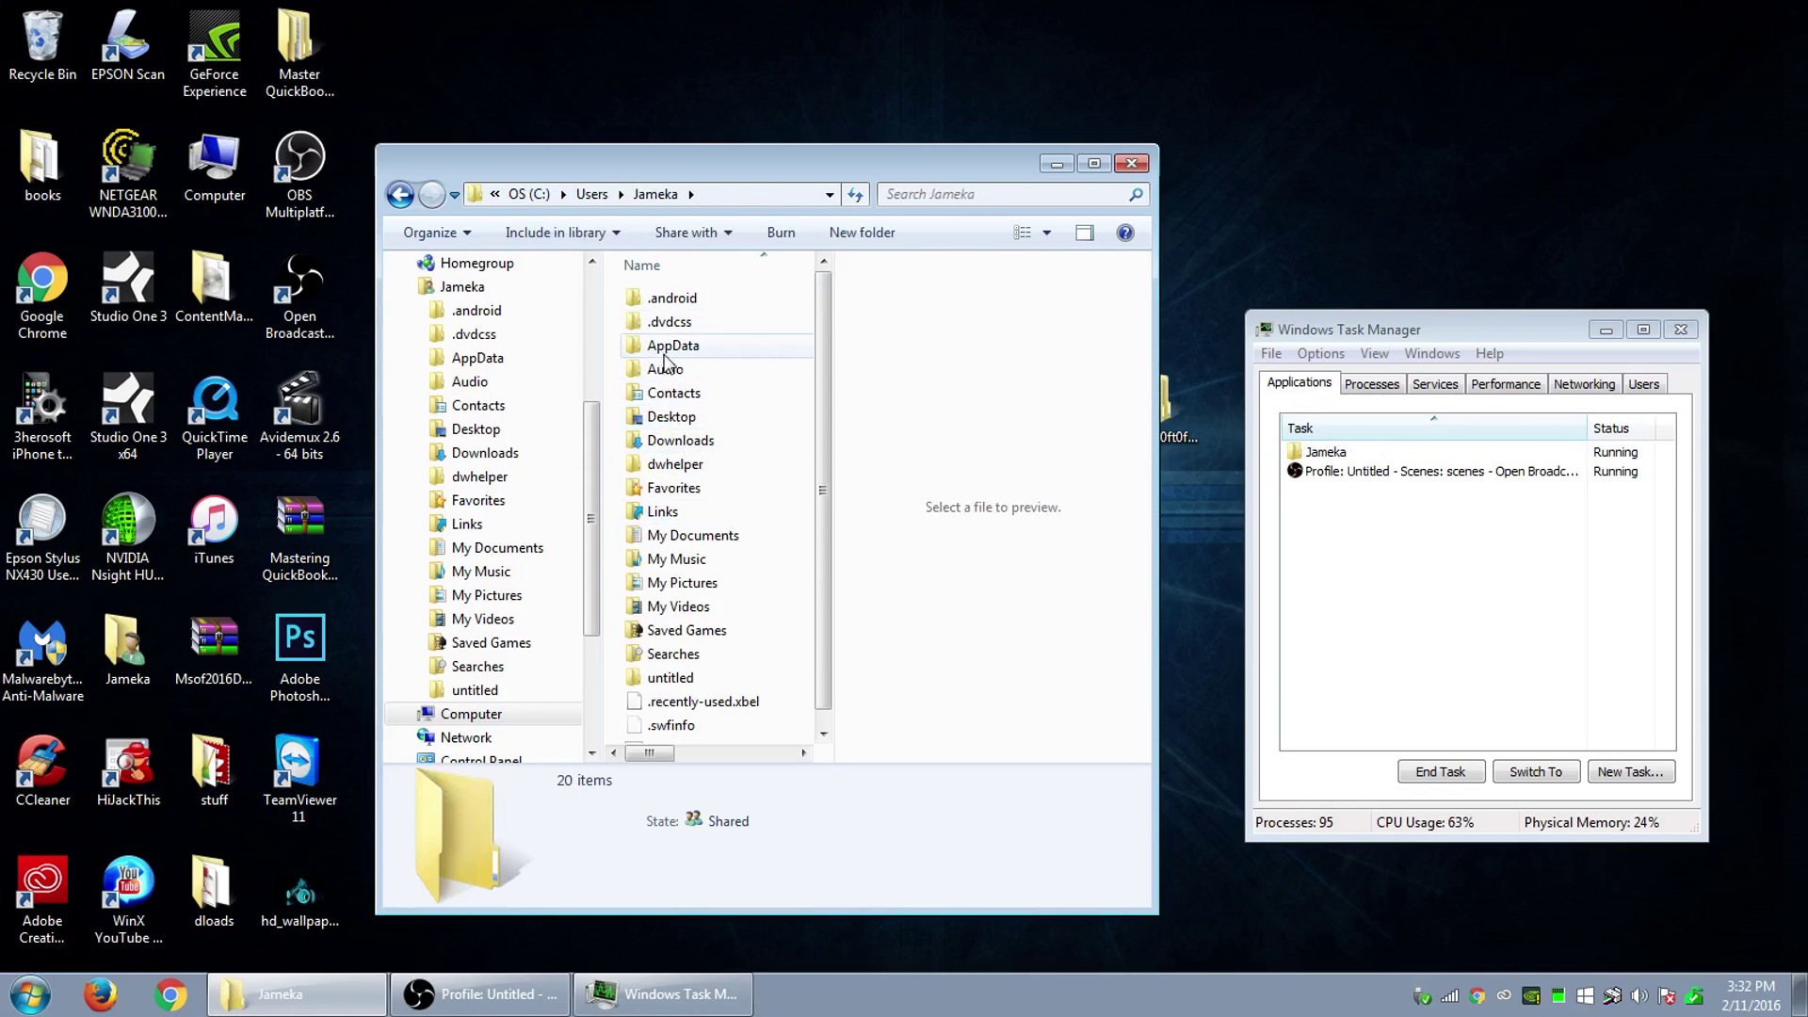
double_click(670, 346)
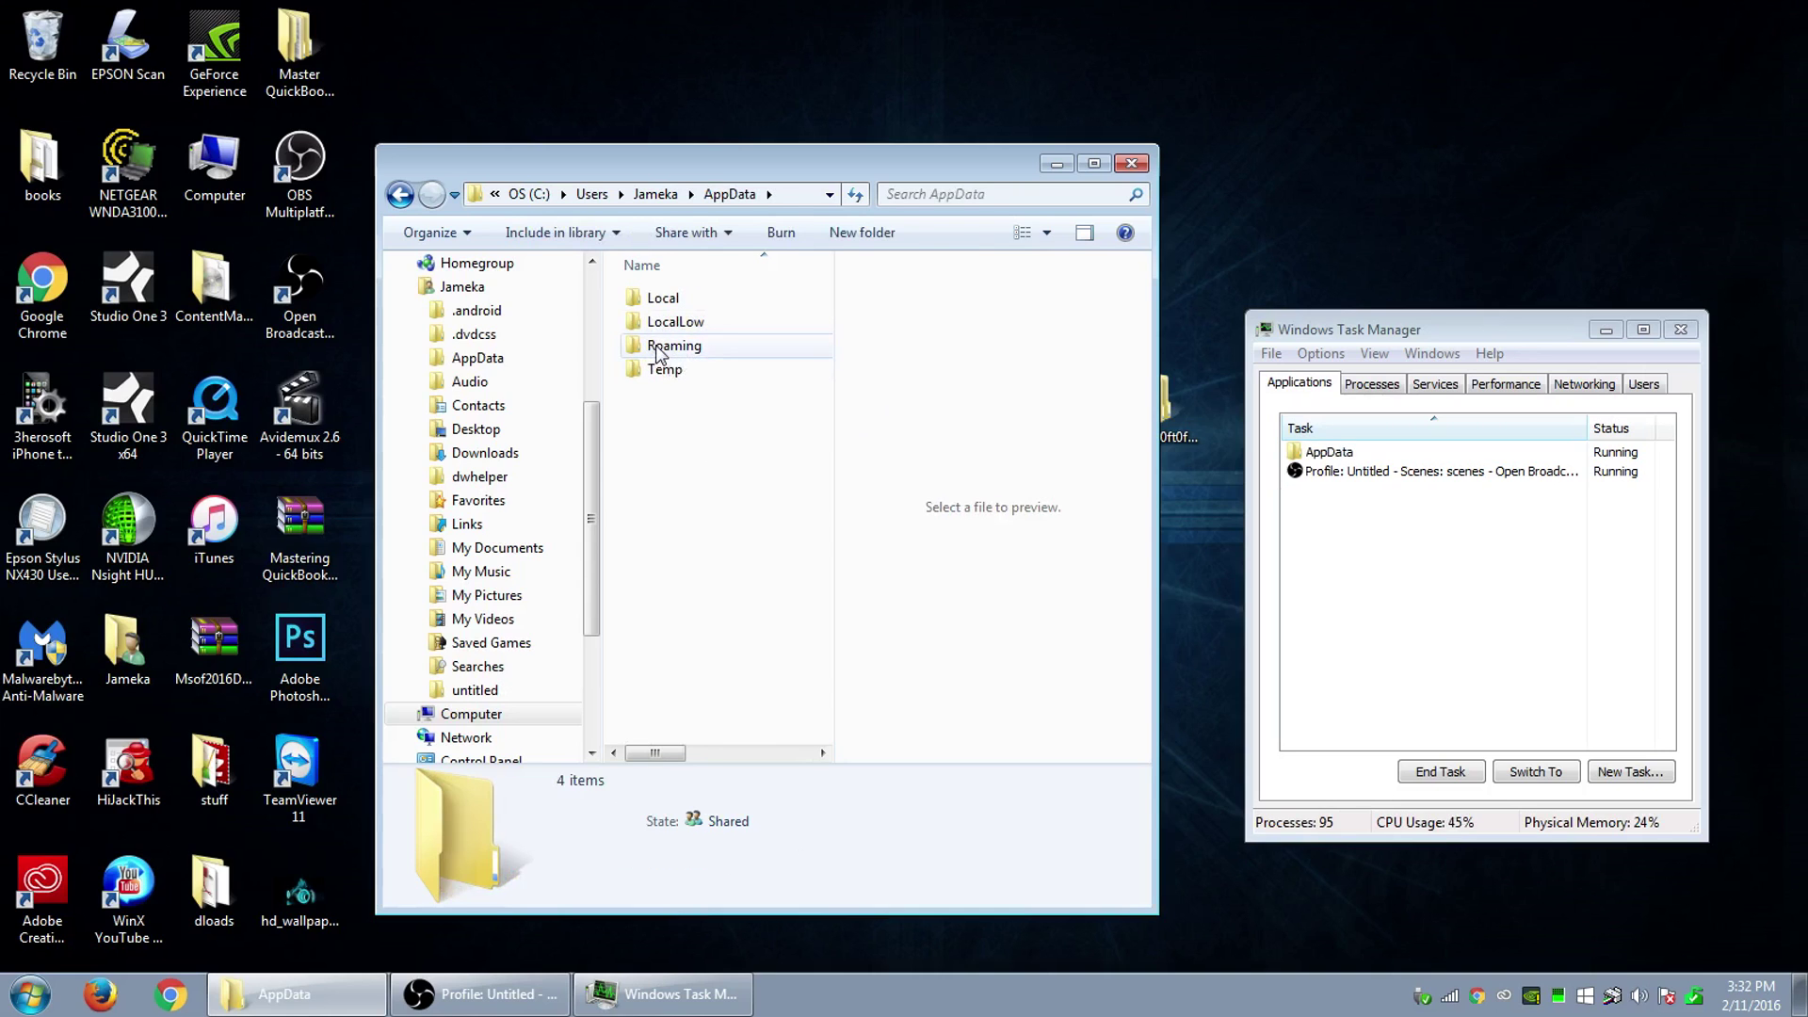
double_click(656, 349)
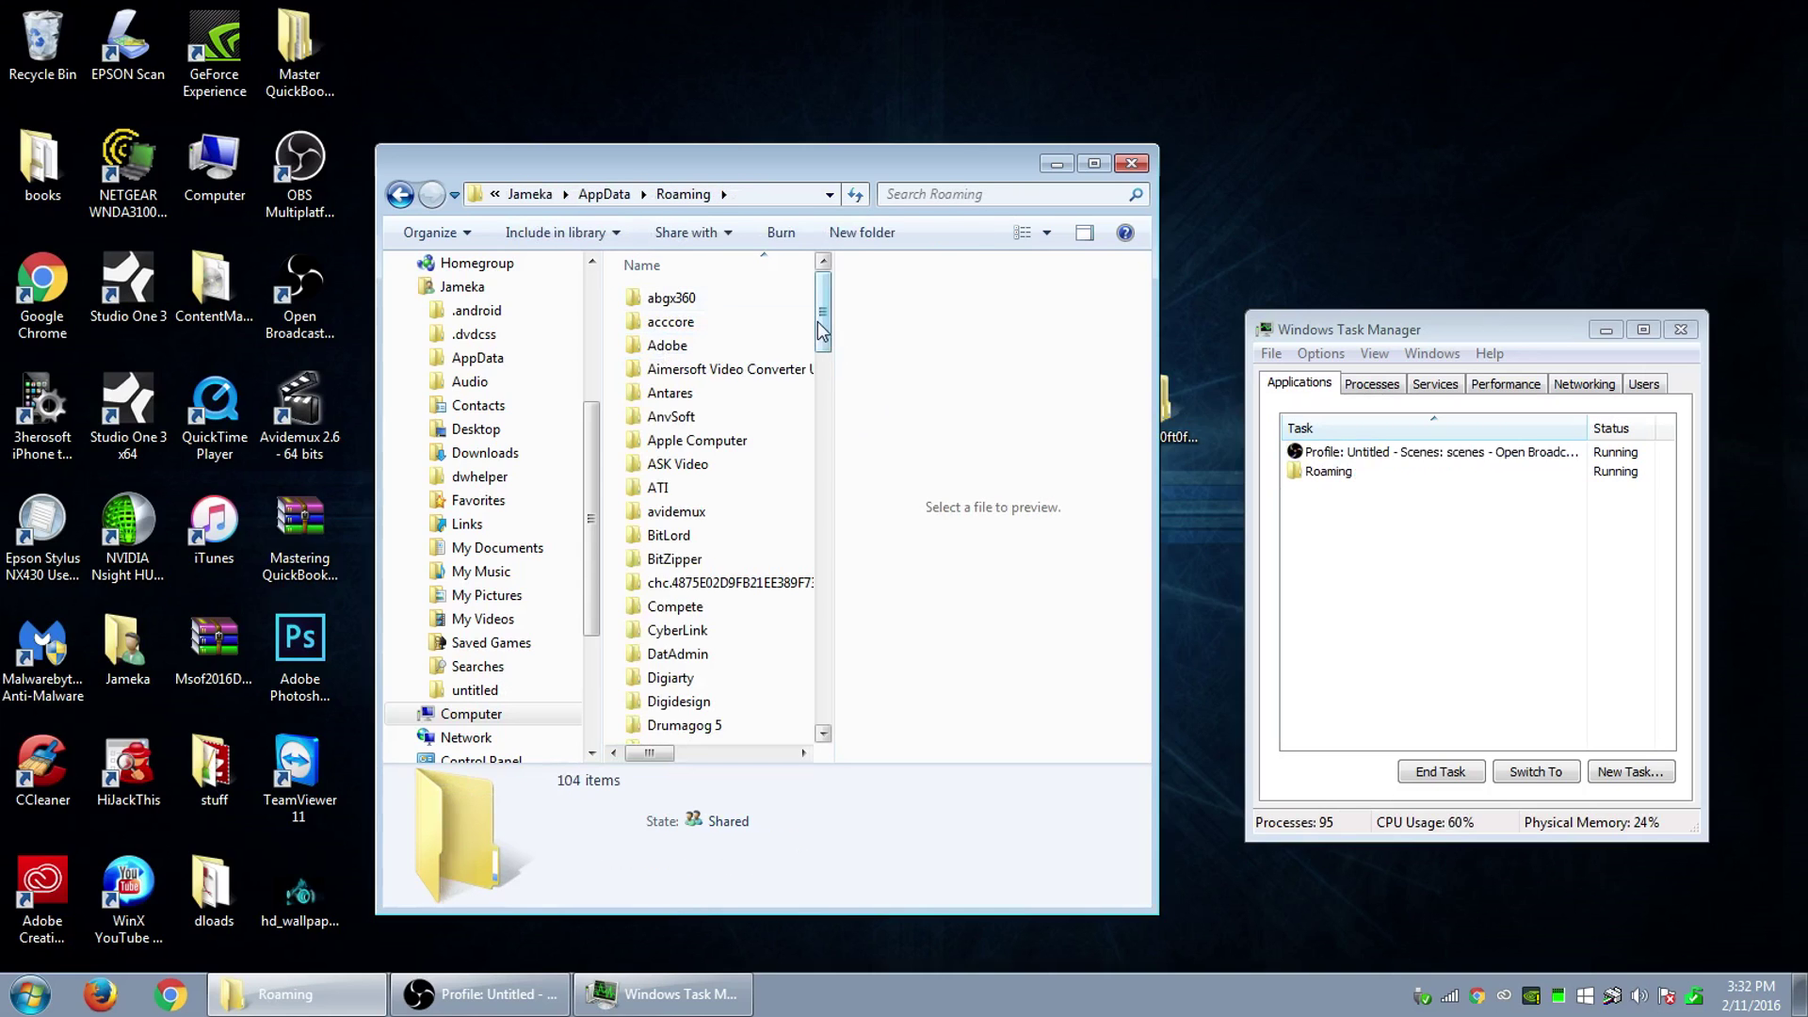
left_click_drag(822, 330, 823, 445)
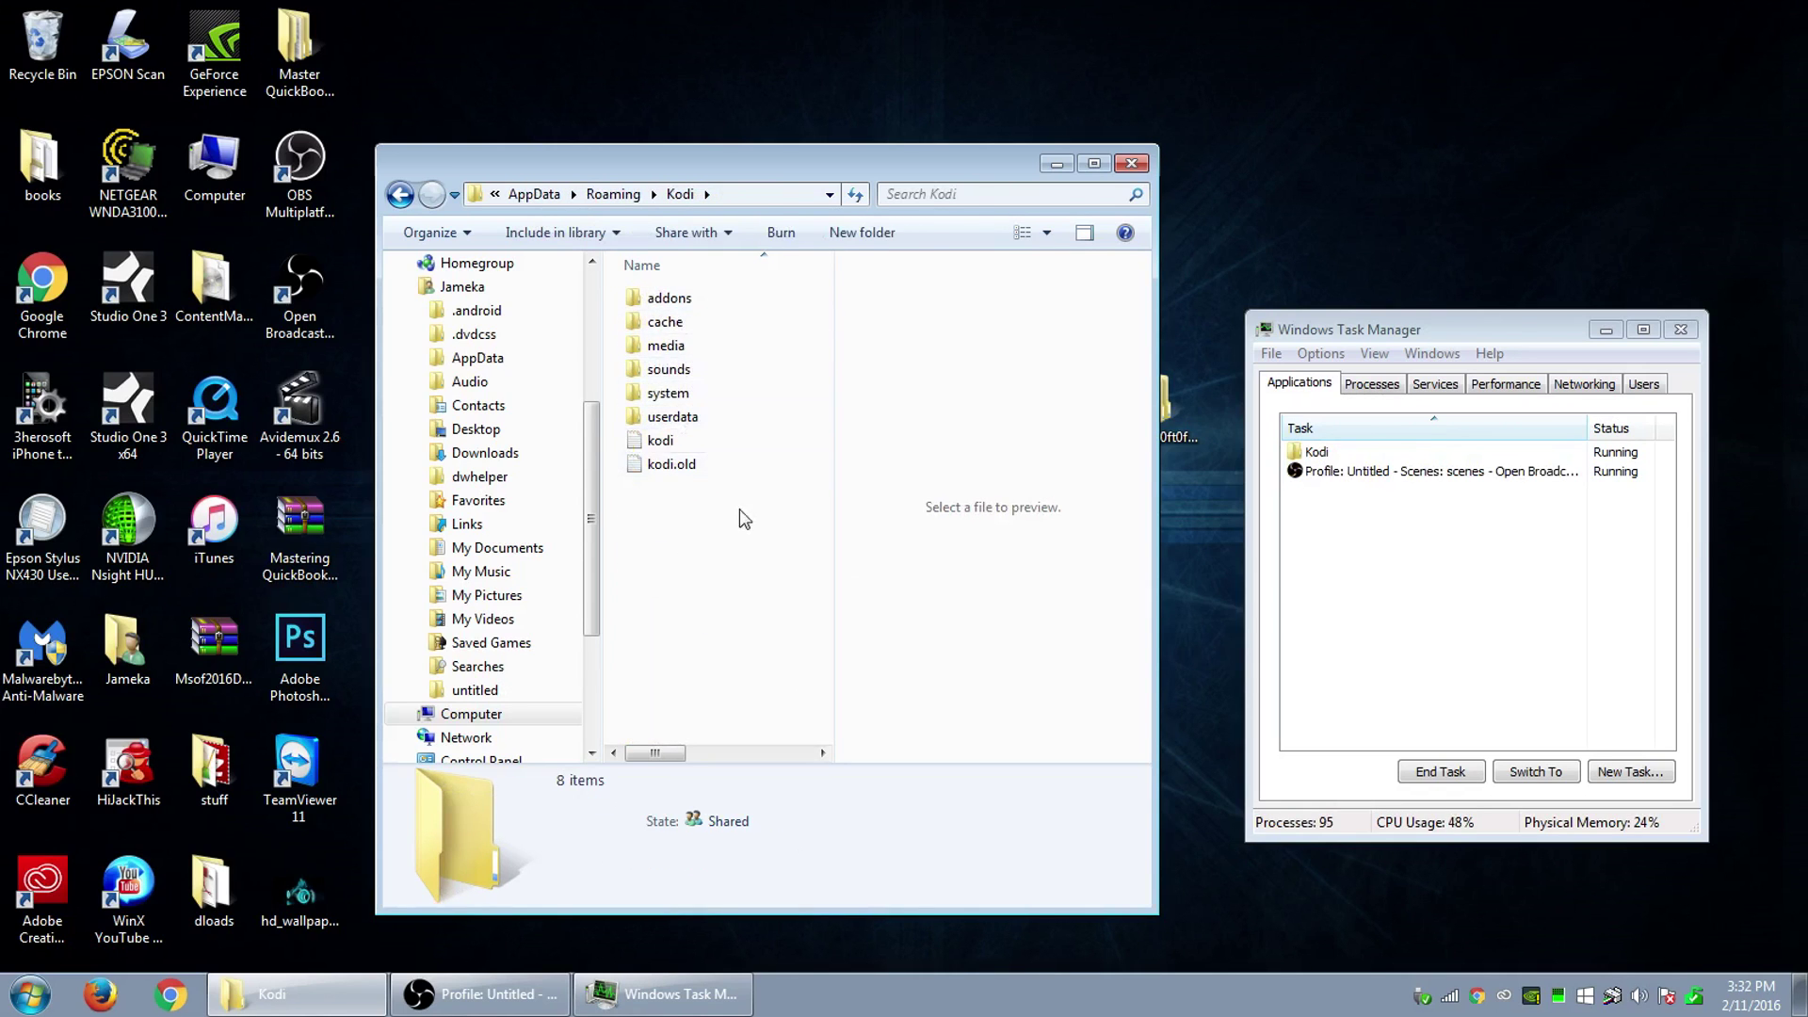
double_click(667, 299)
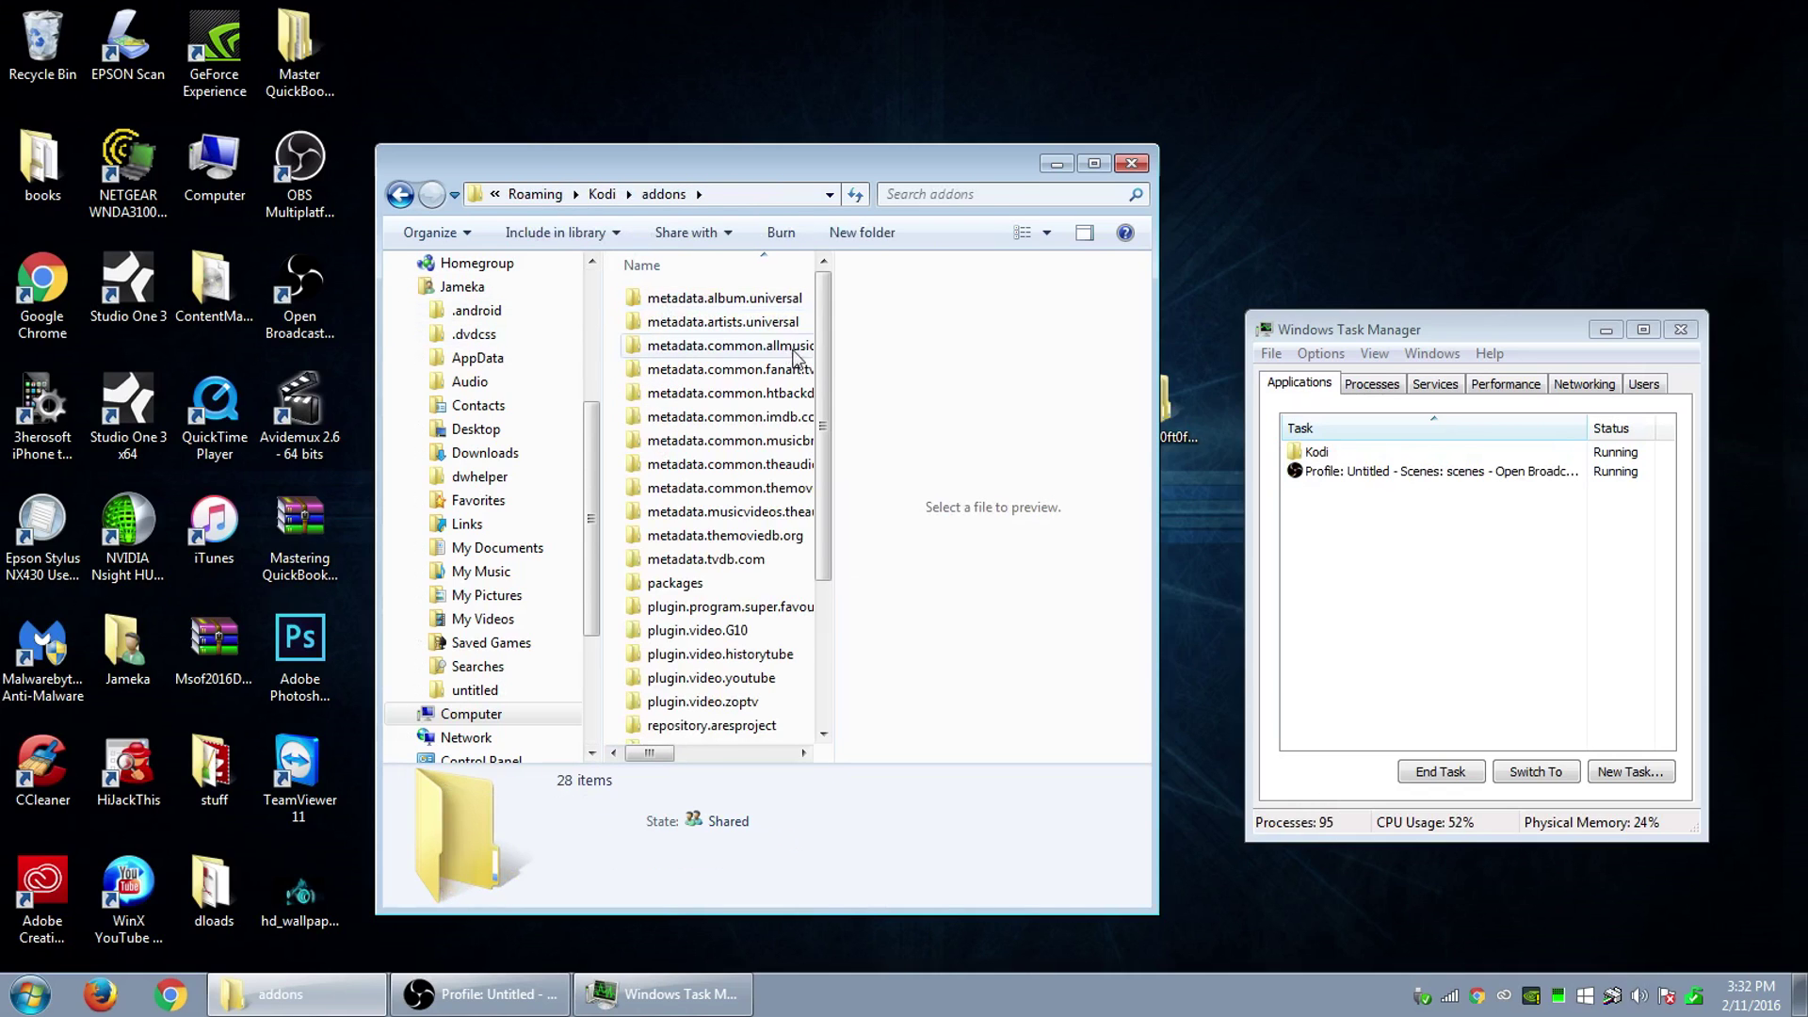
left_click_drag(826, 386, 835, 660)
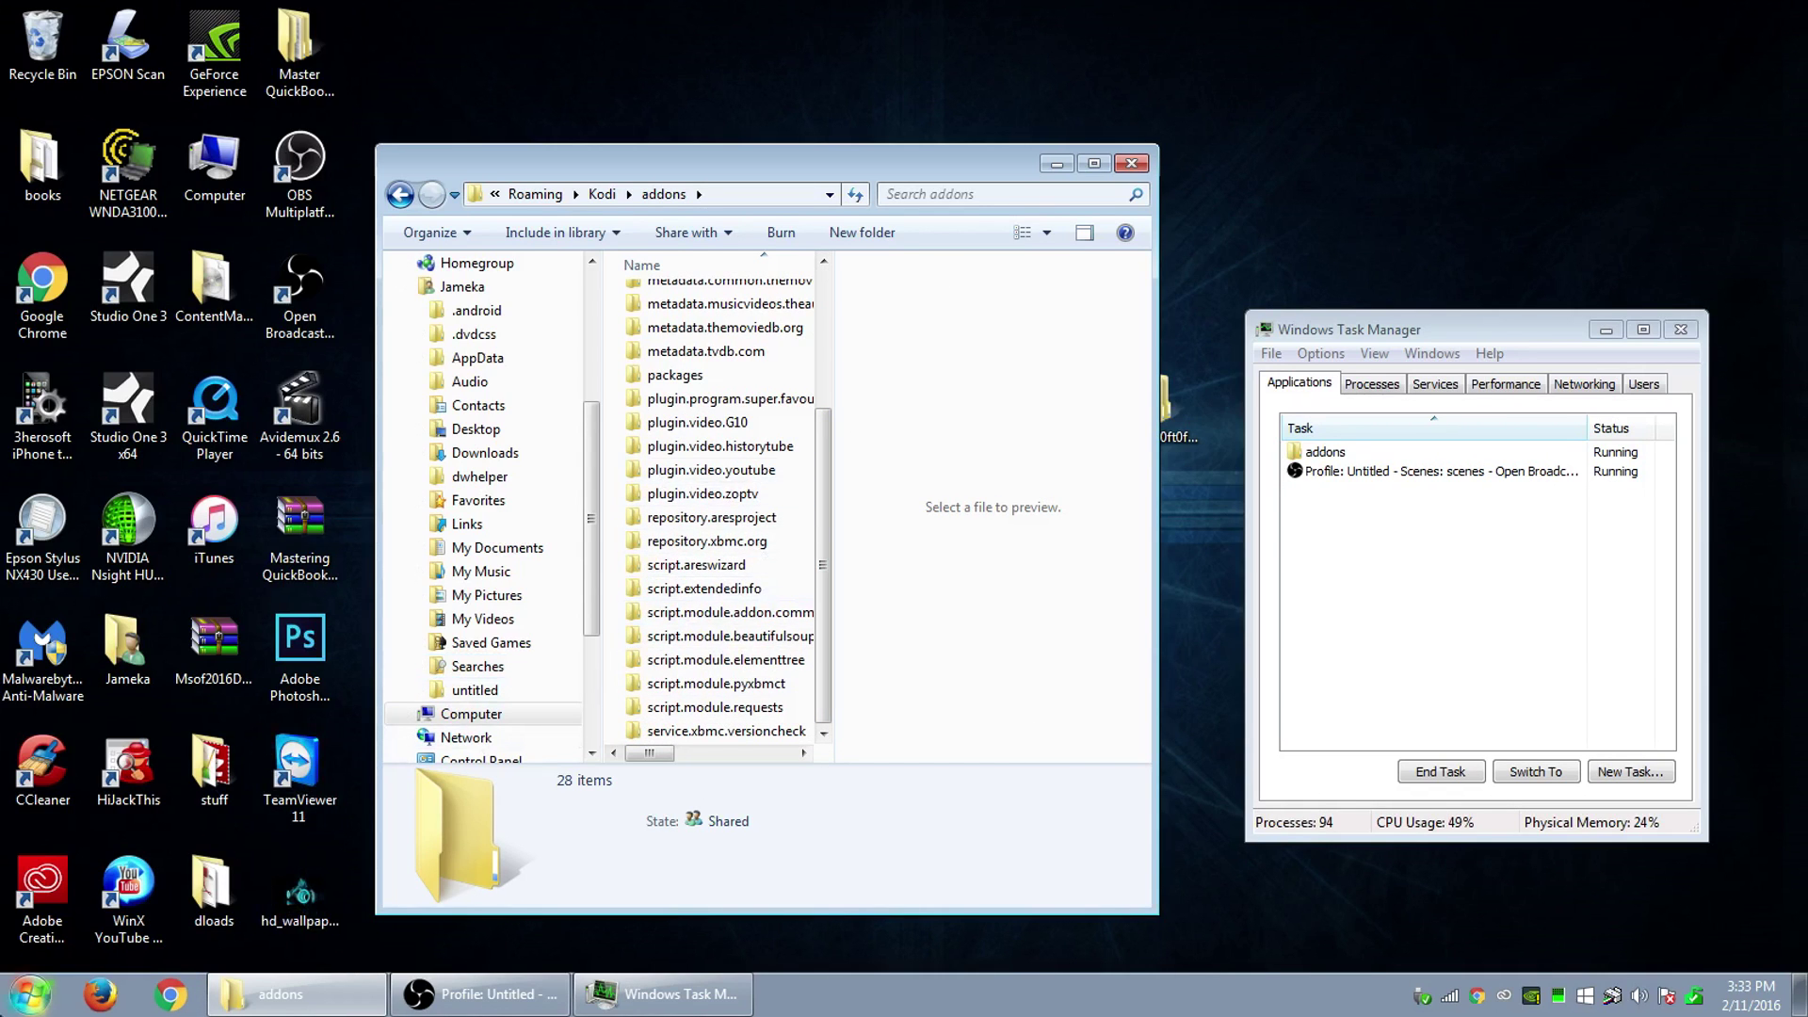
Launch Kodi and switch the skin to Aeon Nox via Appearance > Skin > Get more.
left_click(28, 1003)
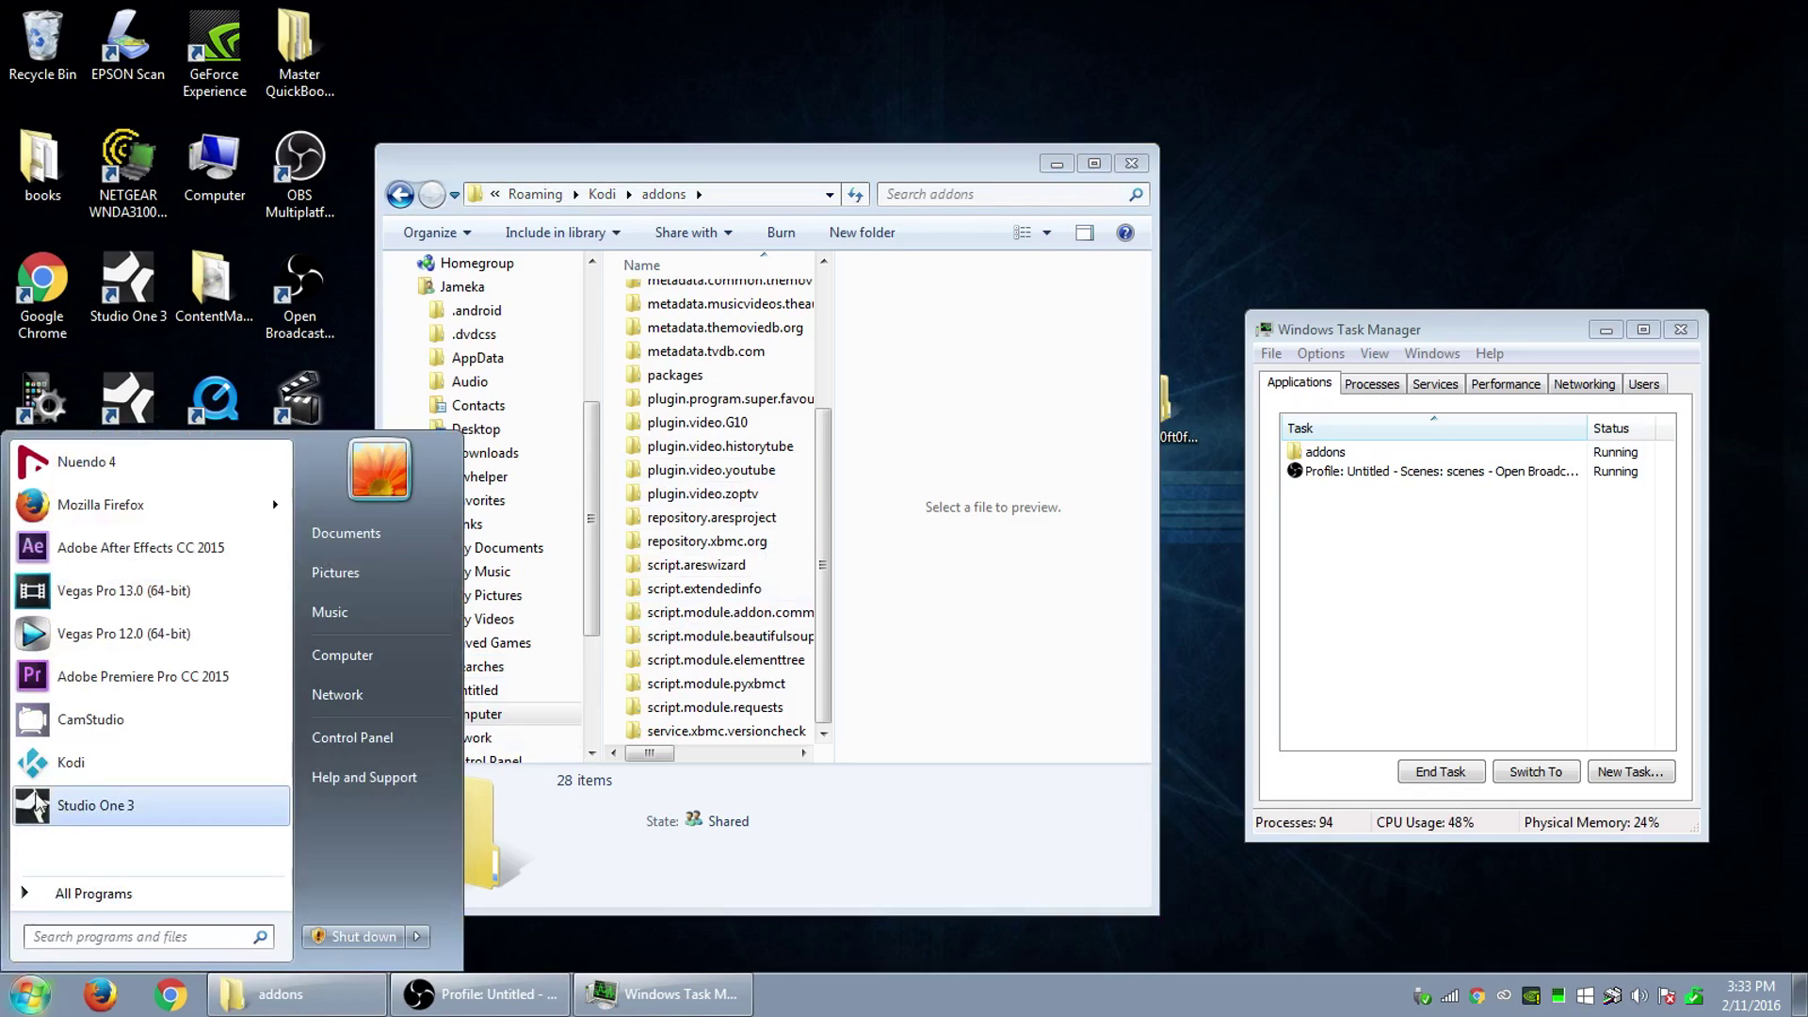
left_click(59, 776)
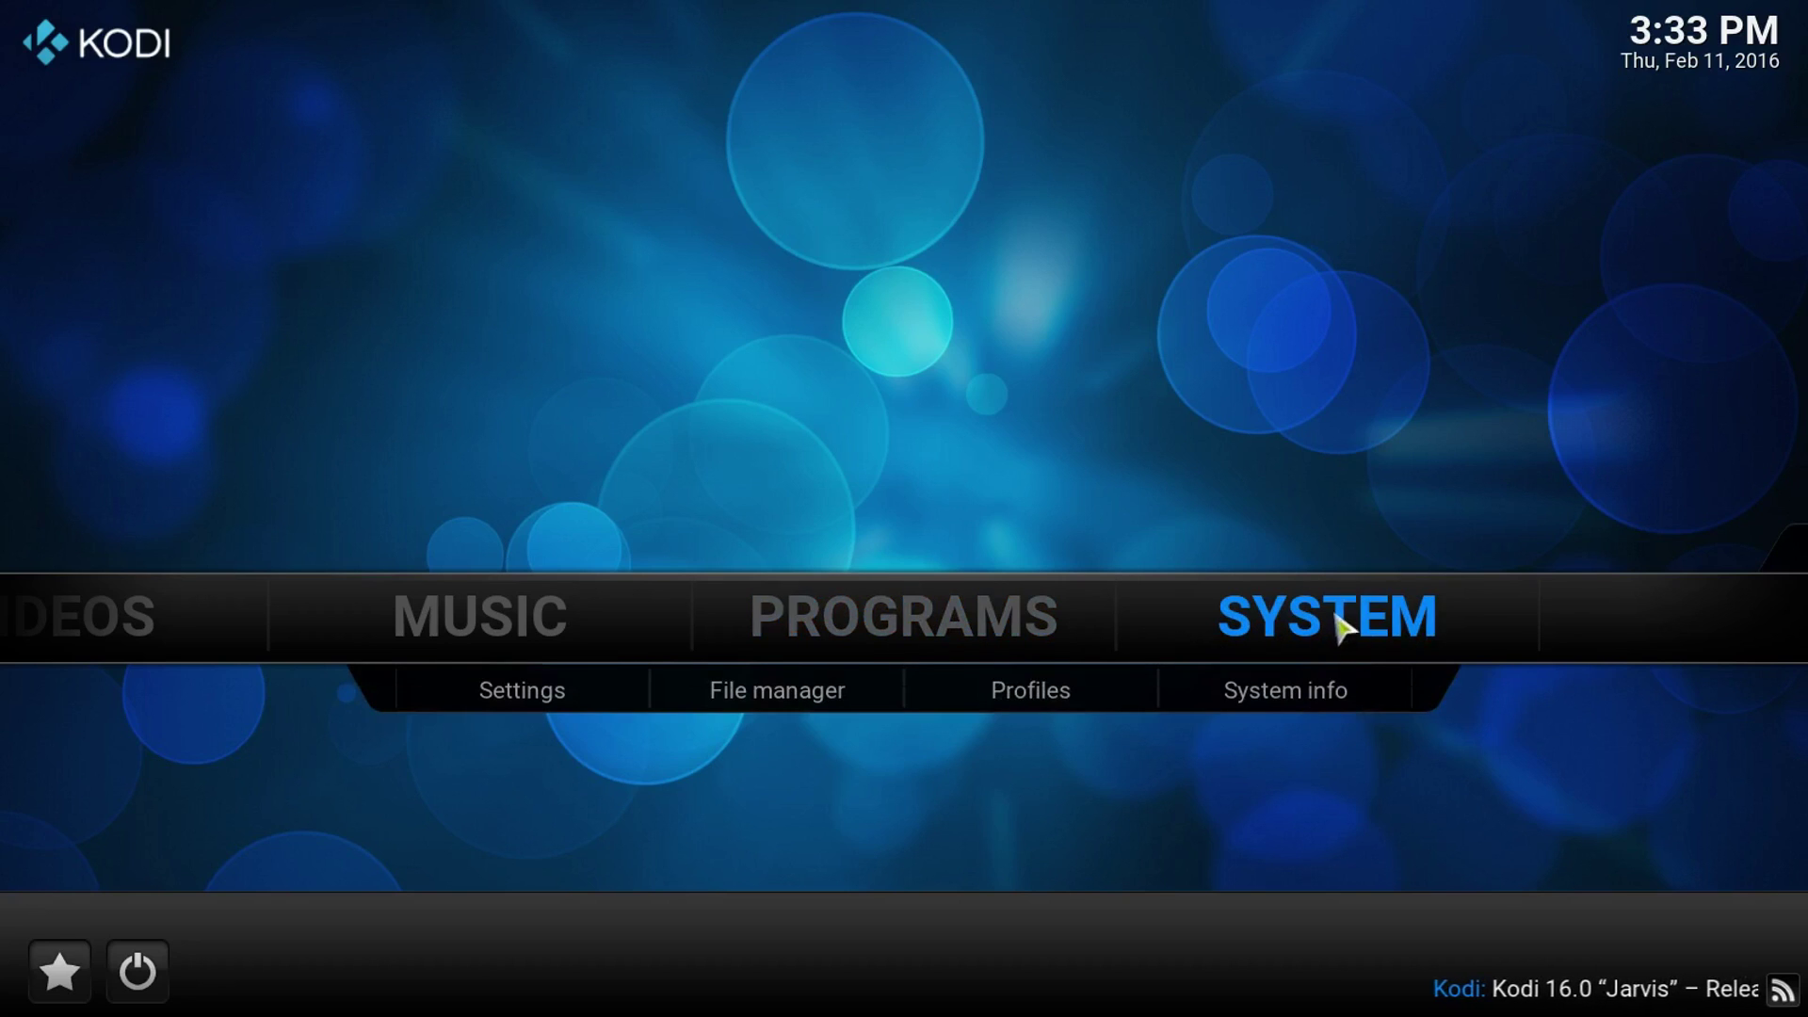
left_click(1278, 643)
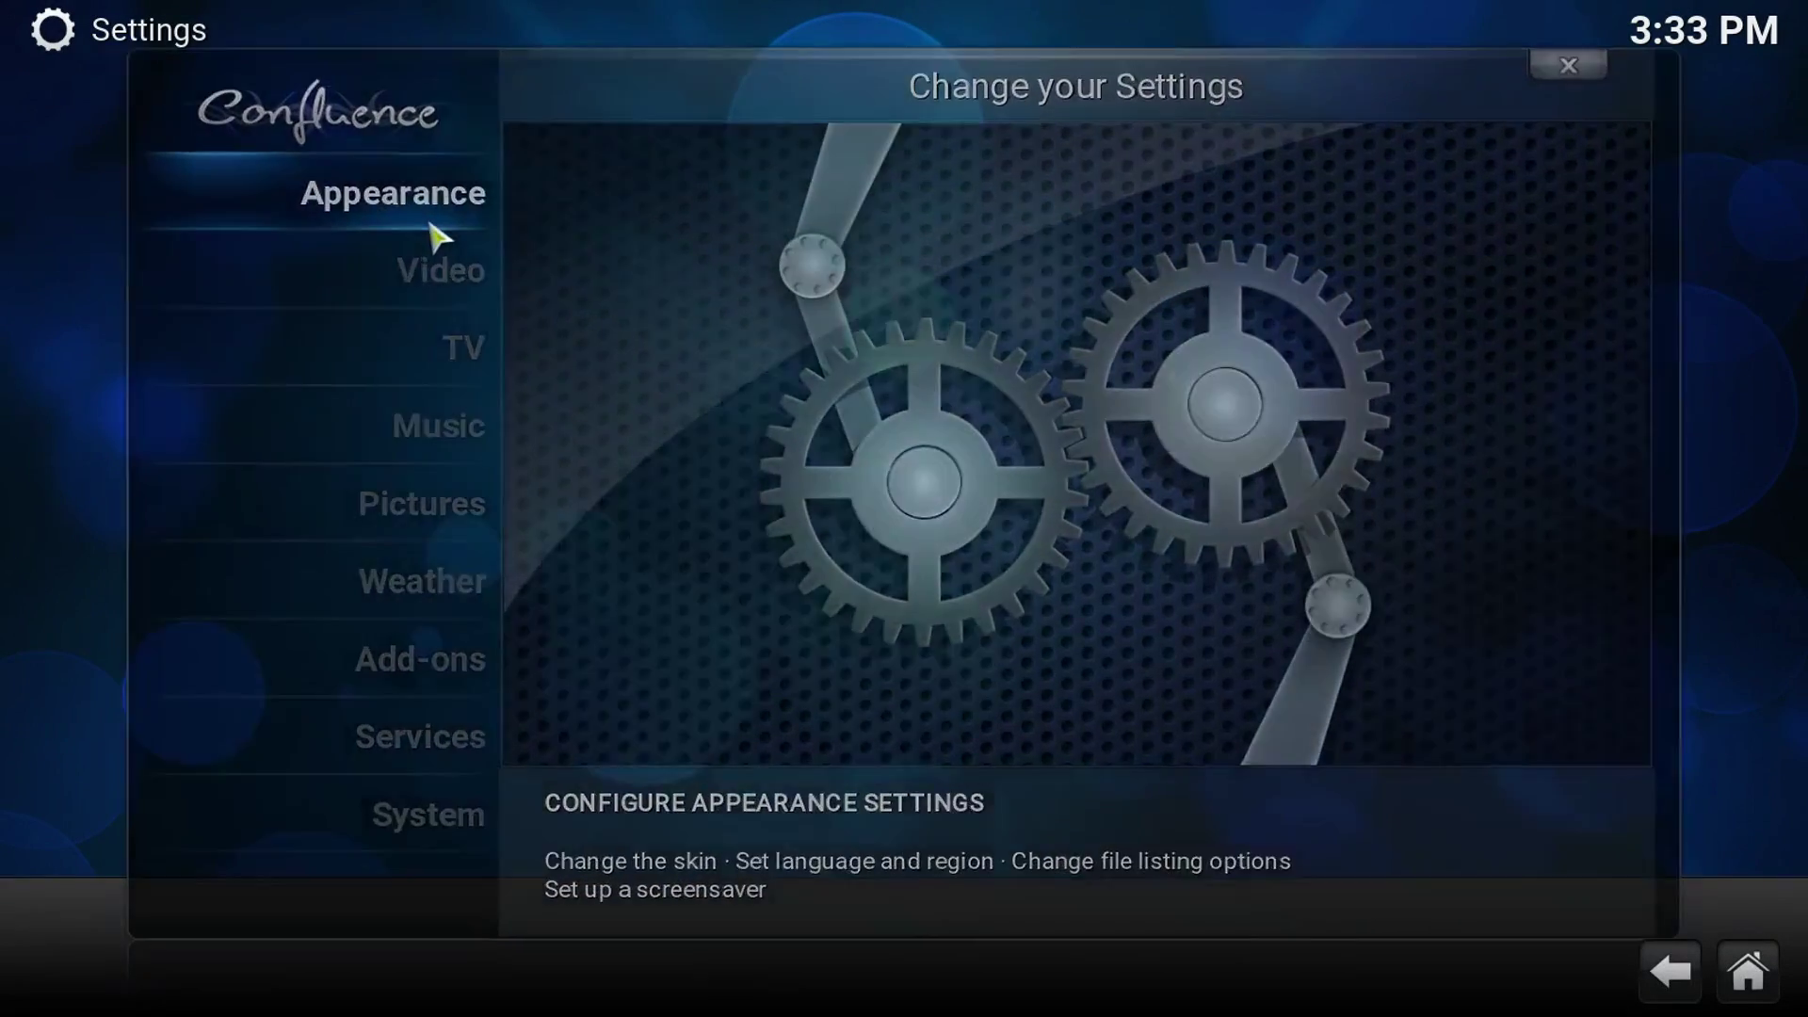
left_click(429, 223)
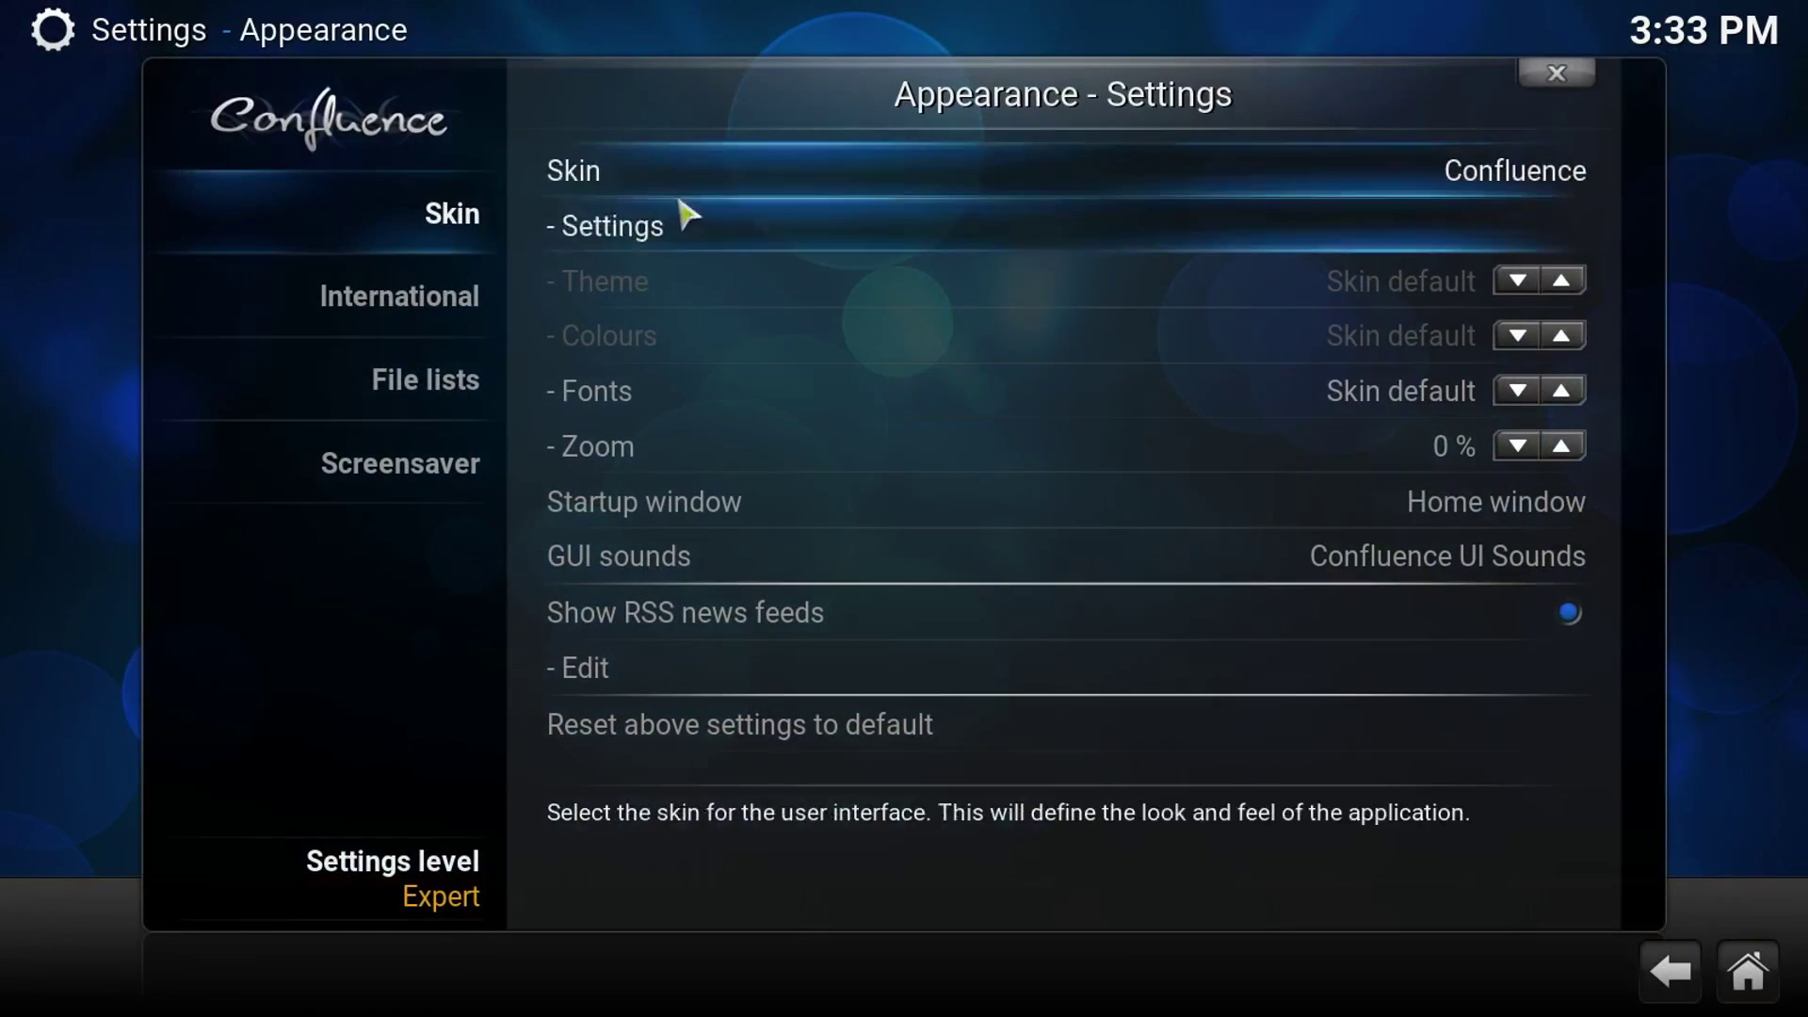
left_click(1030, 179)
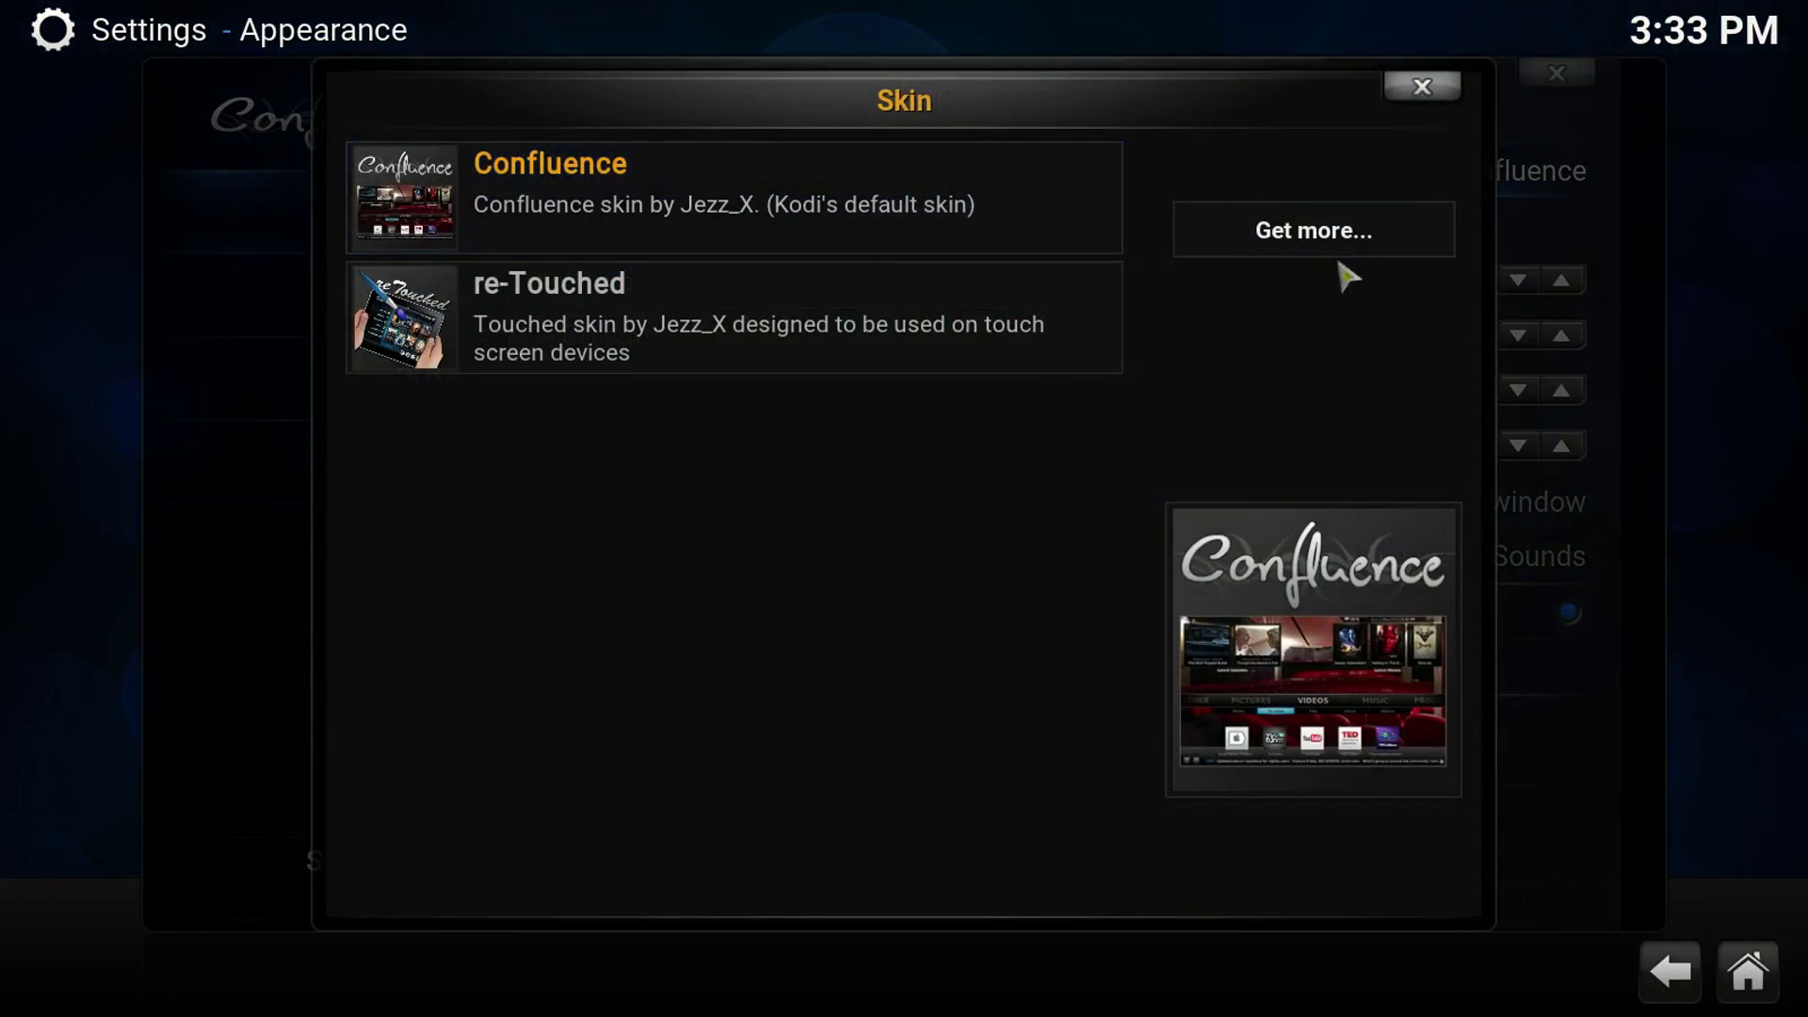
left_click(1335, 233)
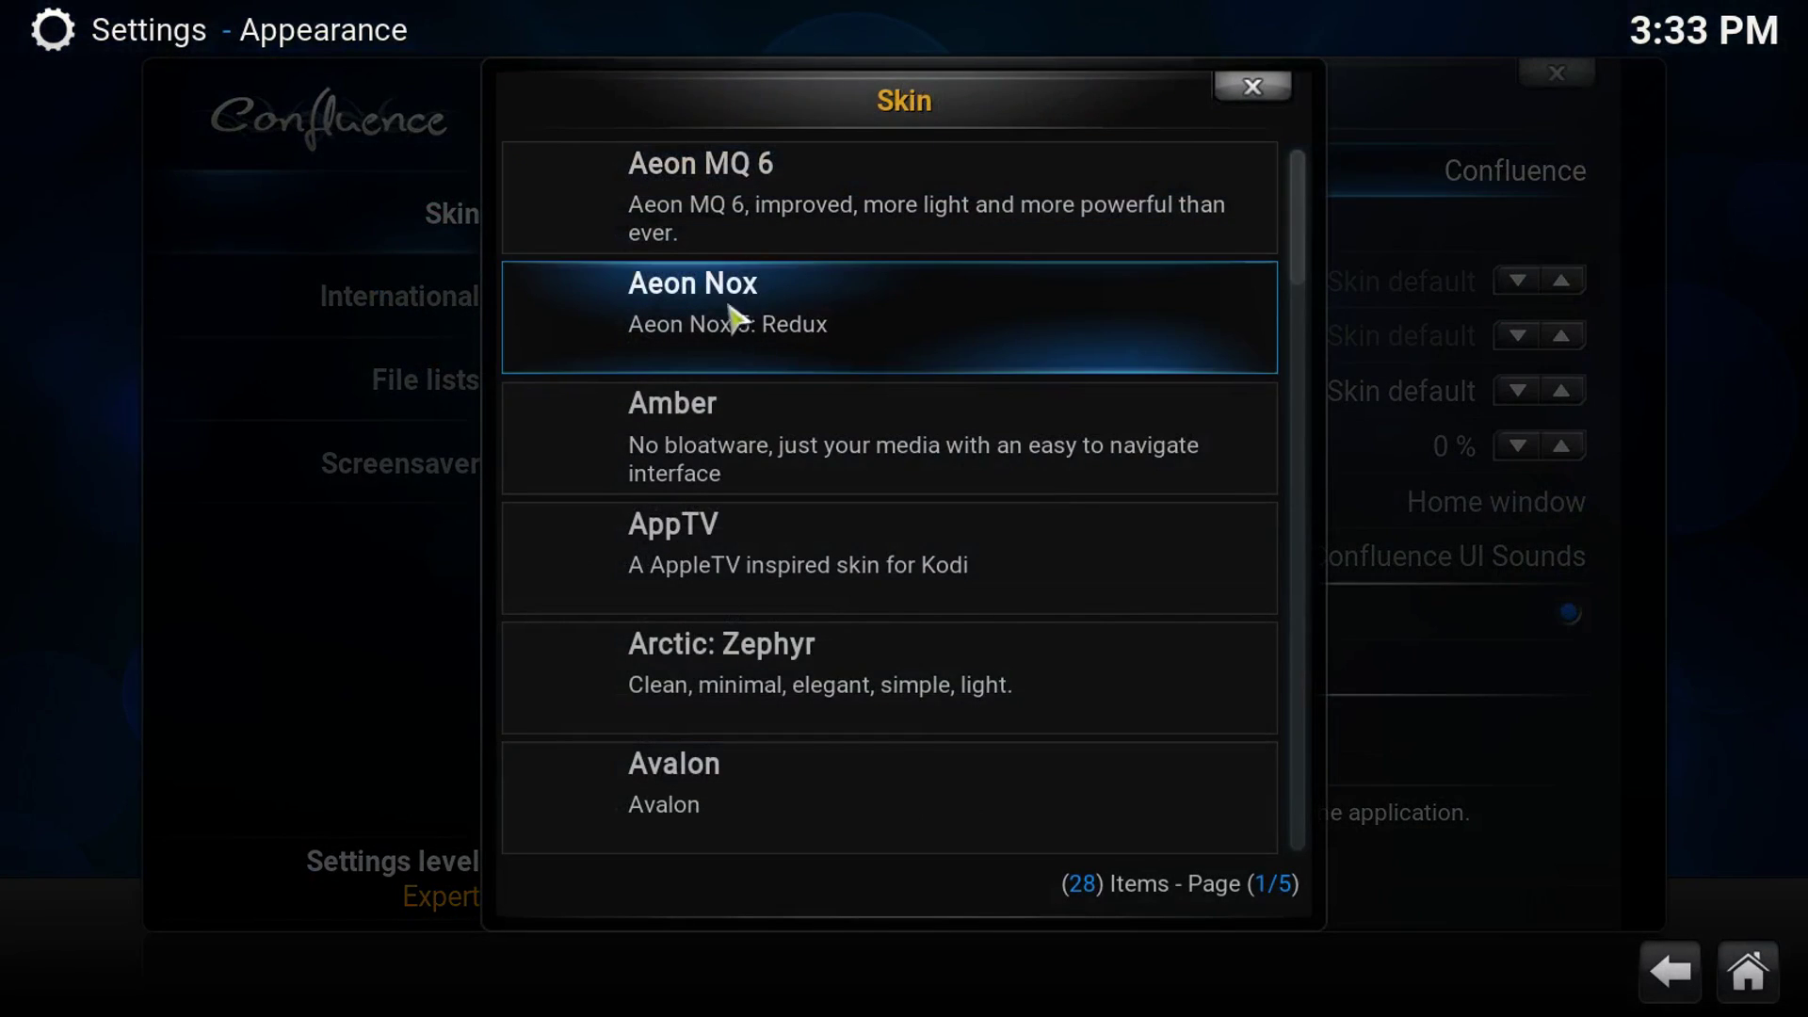
right_click(787, 306)
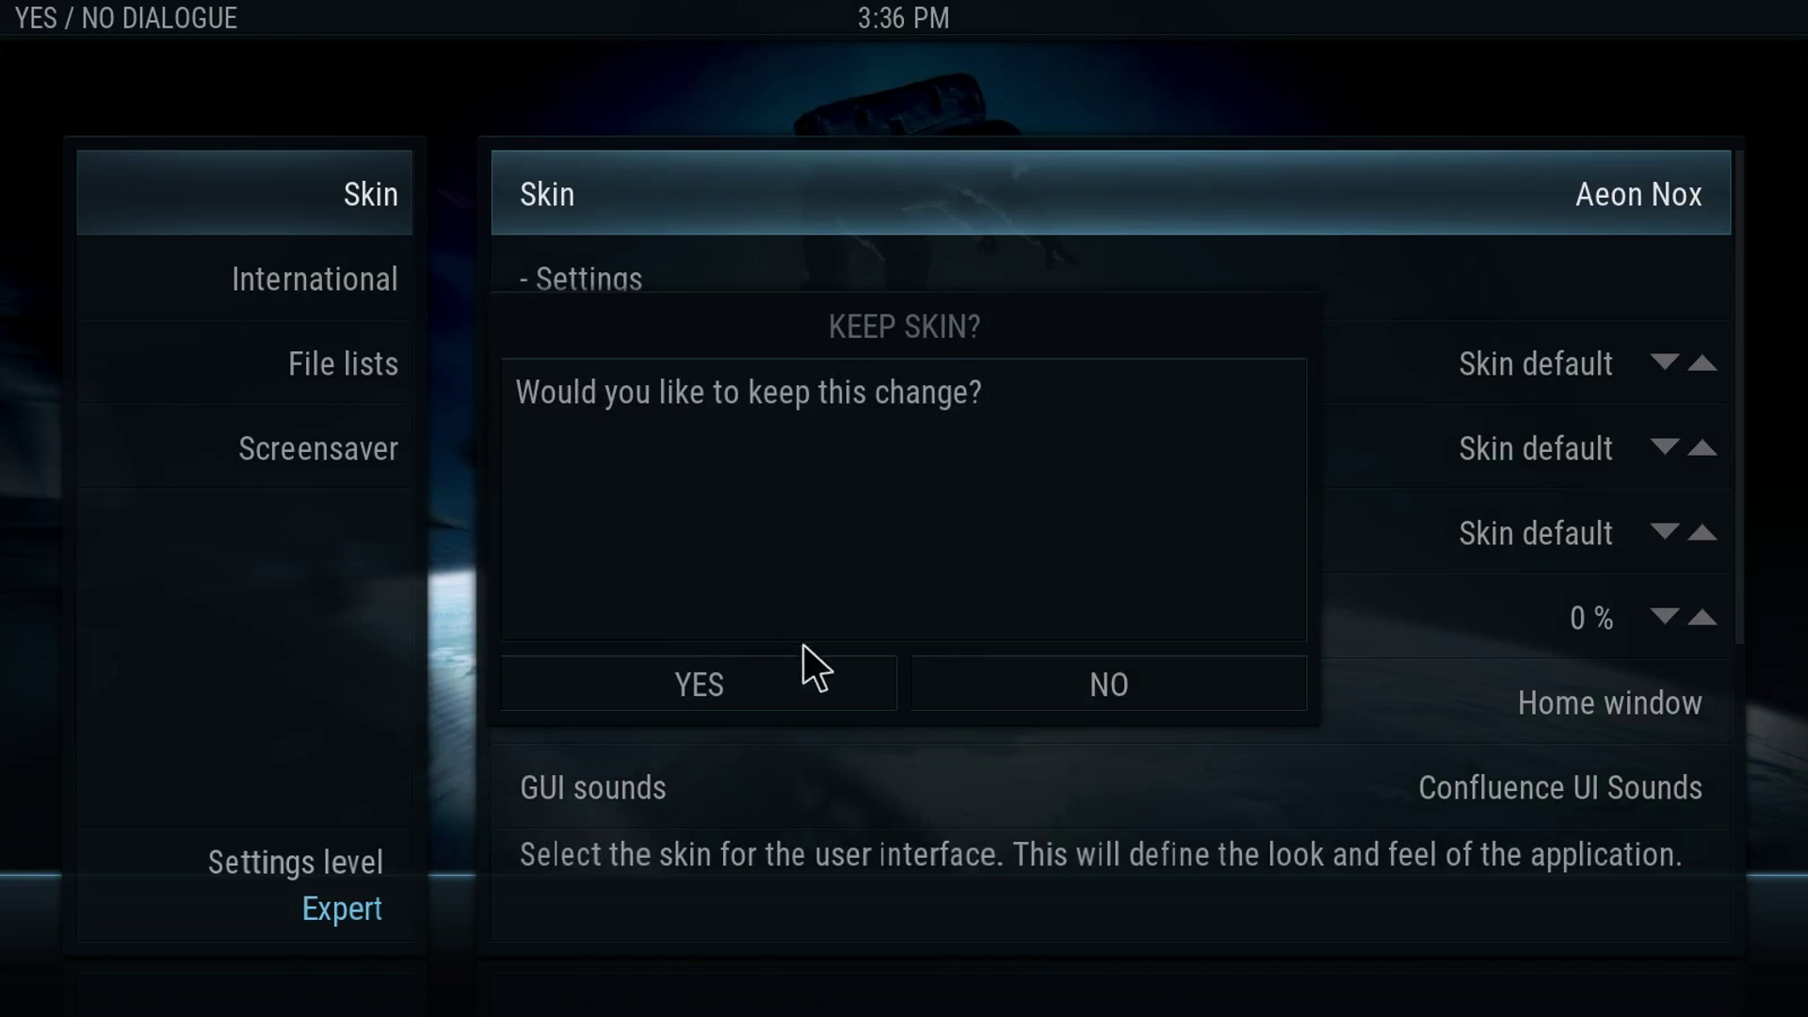
Keep the Aeon Nox skin and return to its home screen.
left_click(798, 669)
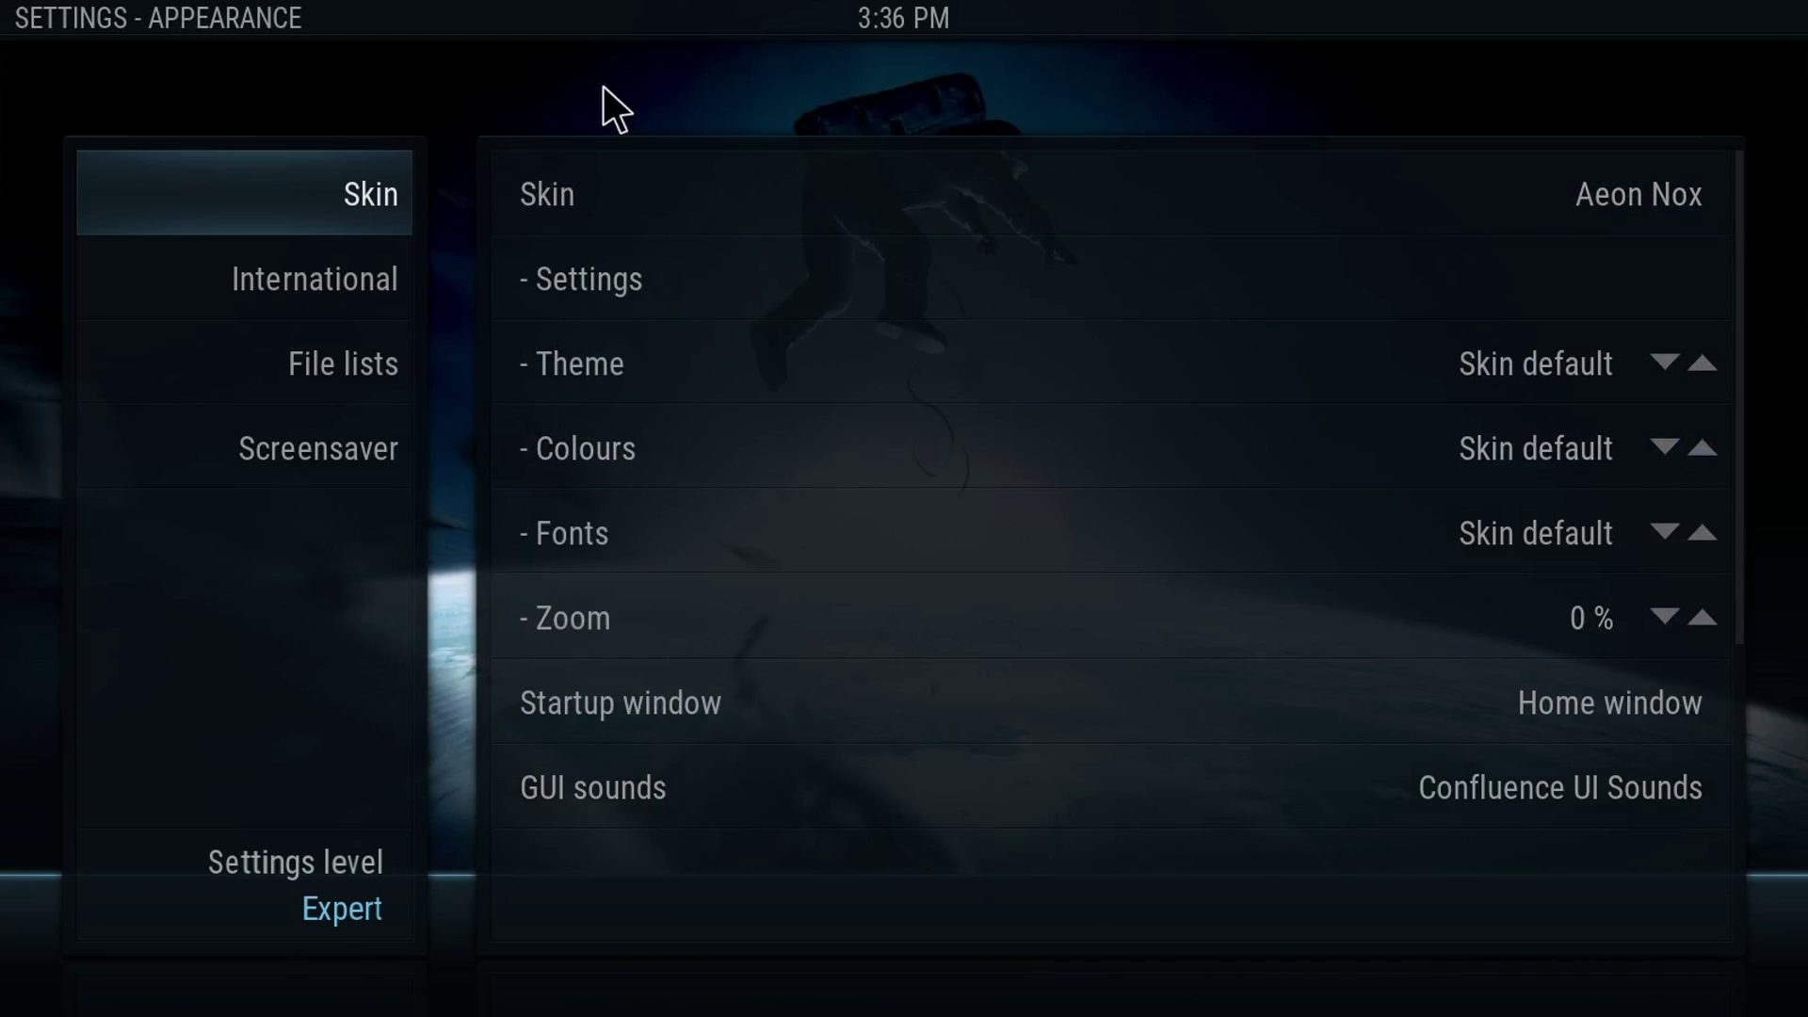
key("Escape")
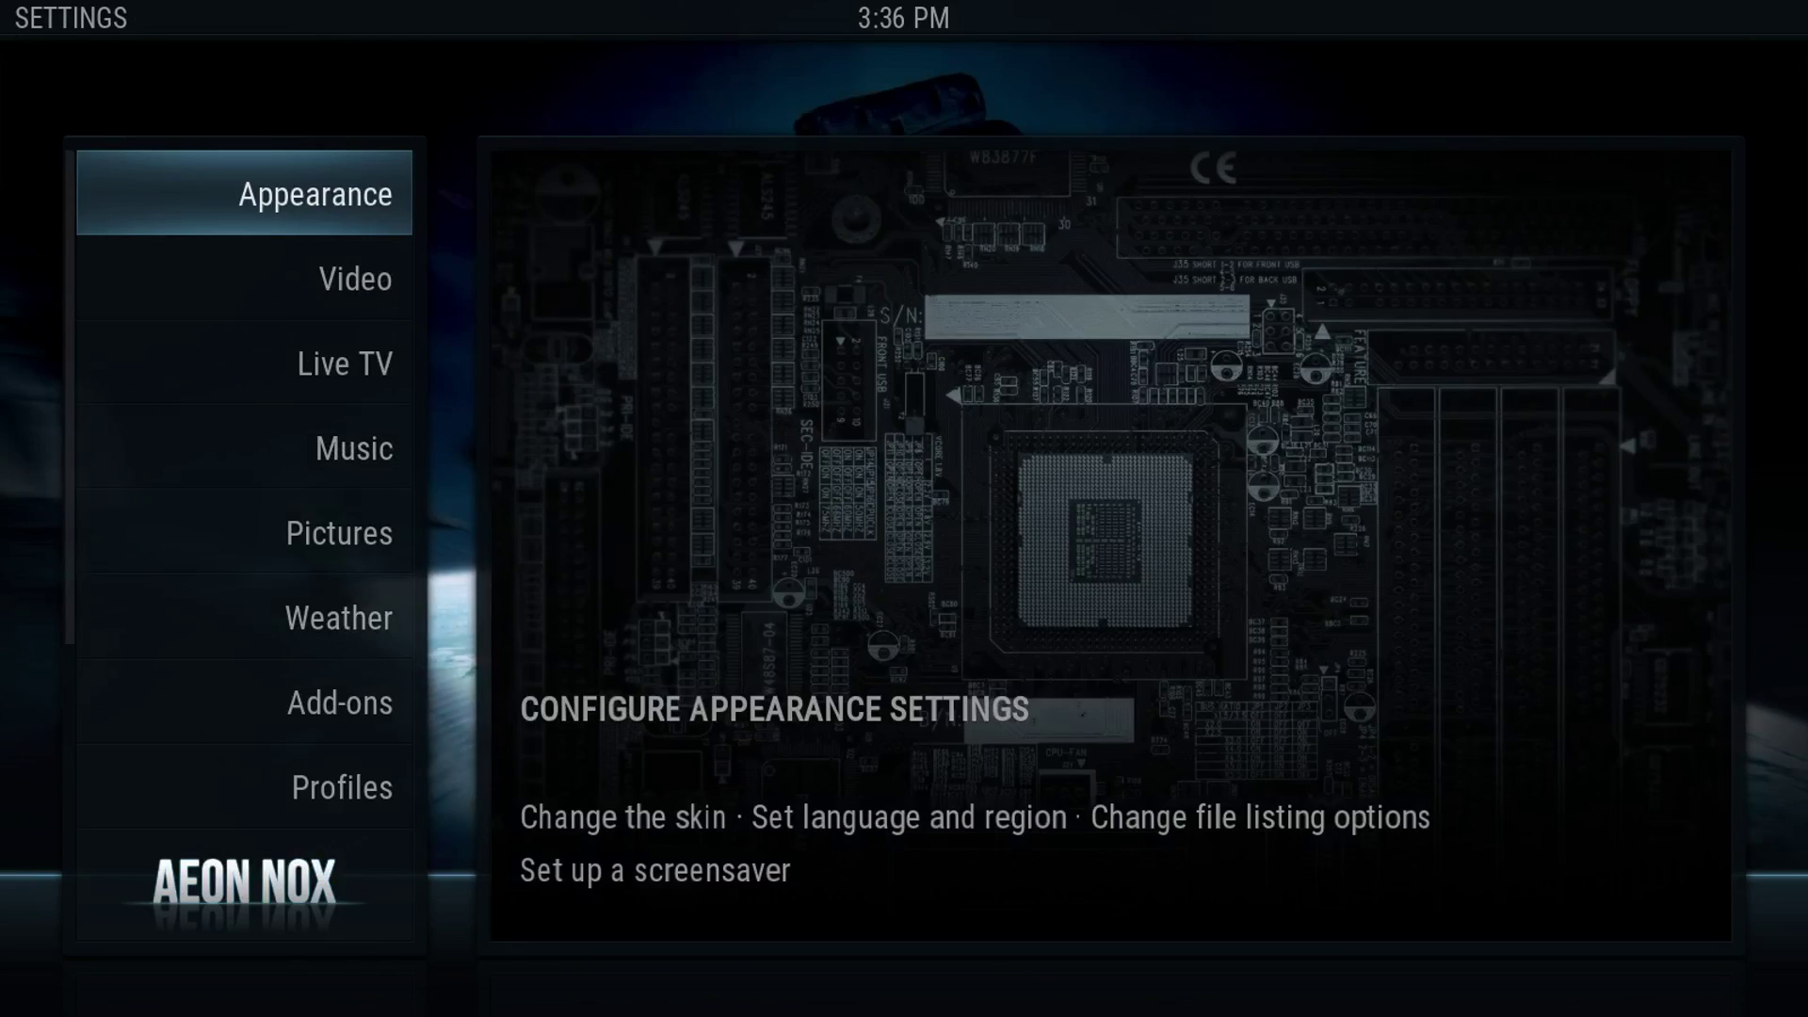
key("Escape")
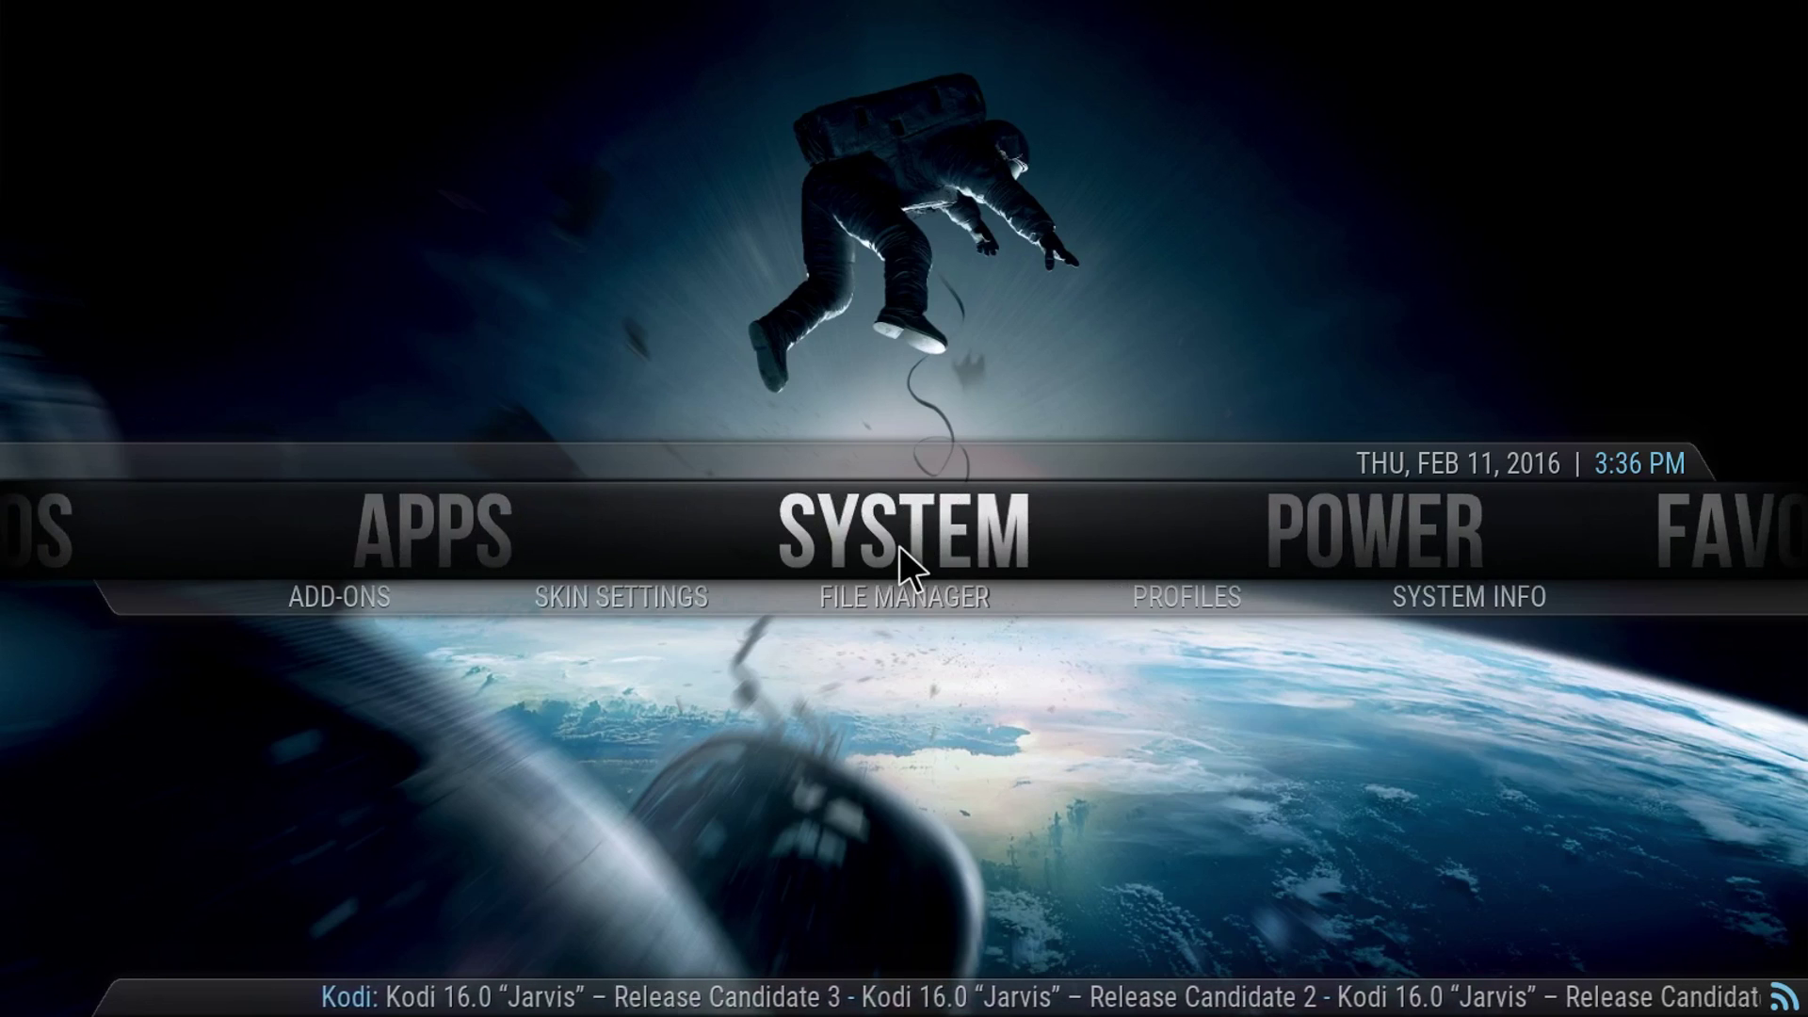
Browse the Aeon Nox System settings, then quit Kodi from the Power menu.
left_click(901, 545)
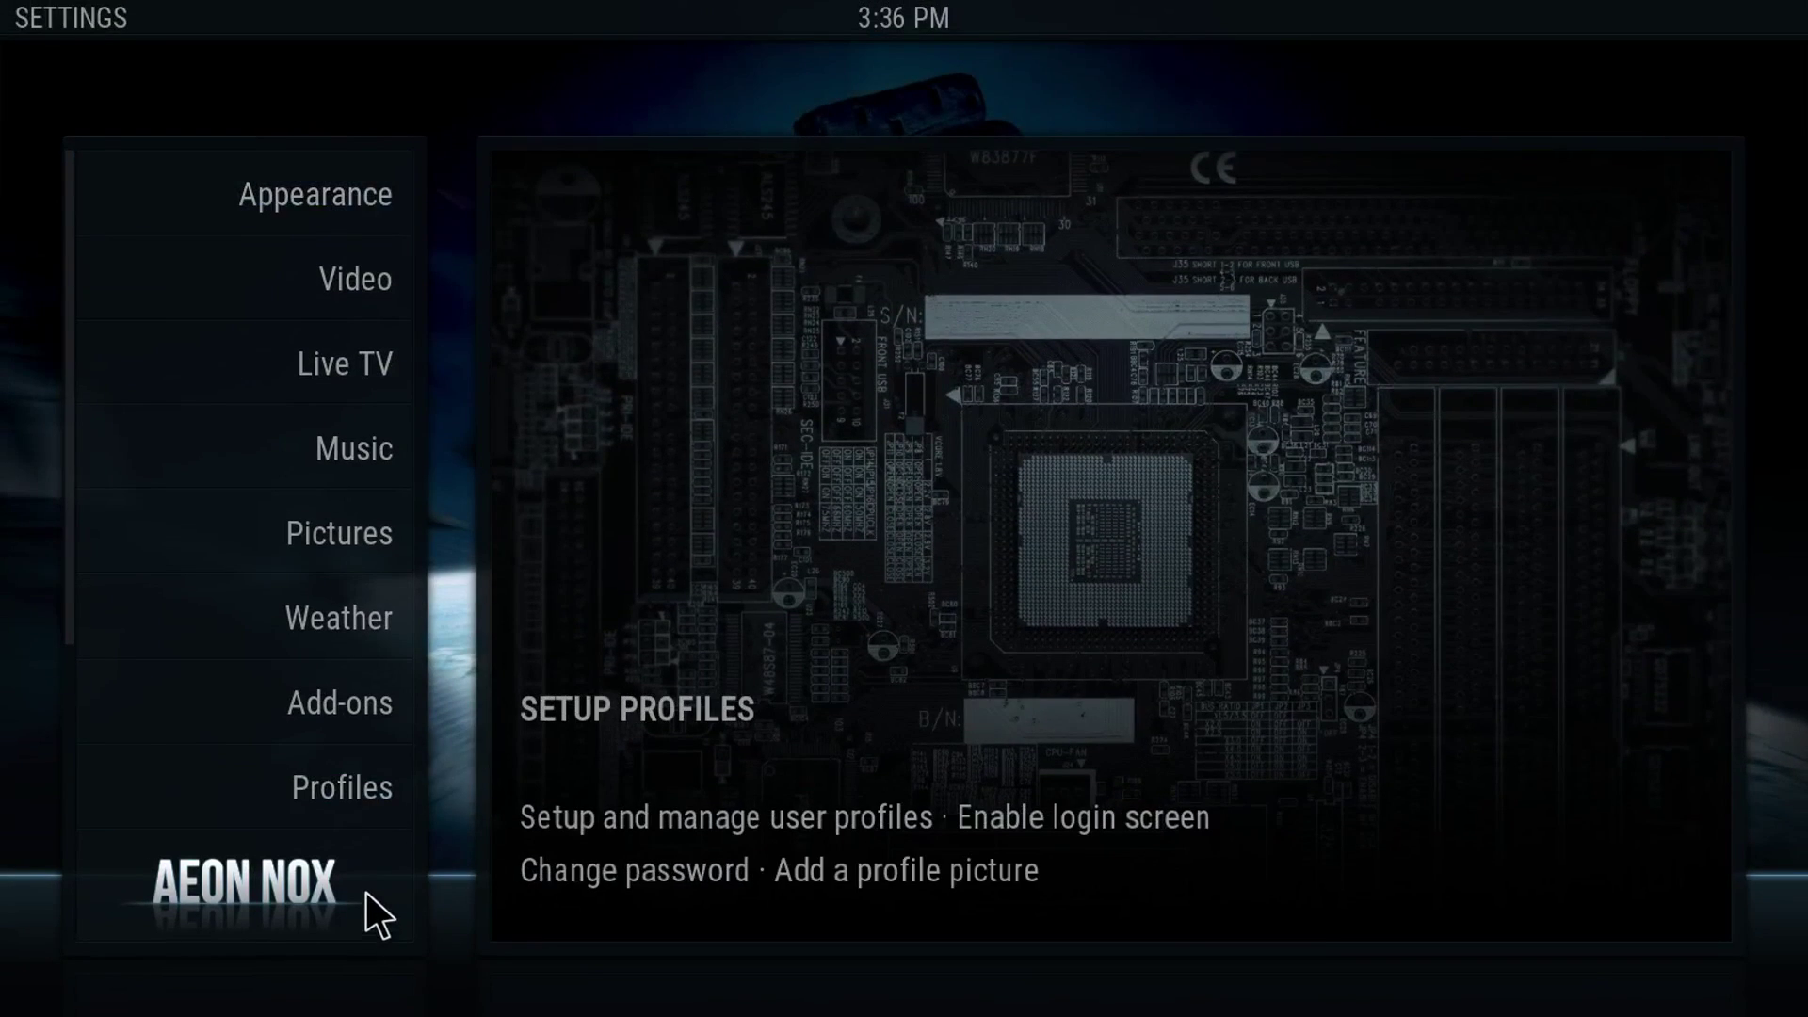
left_click(366, 893)
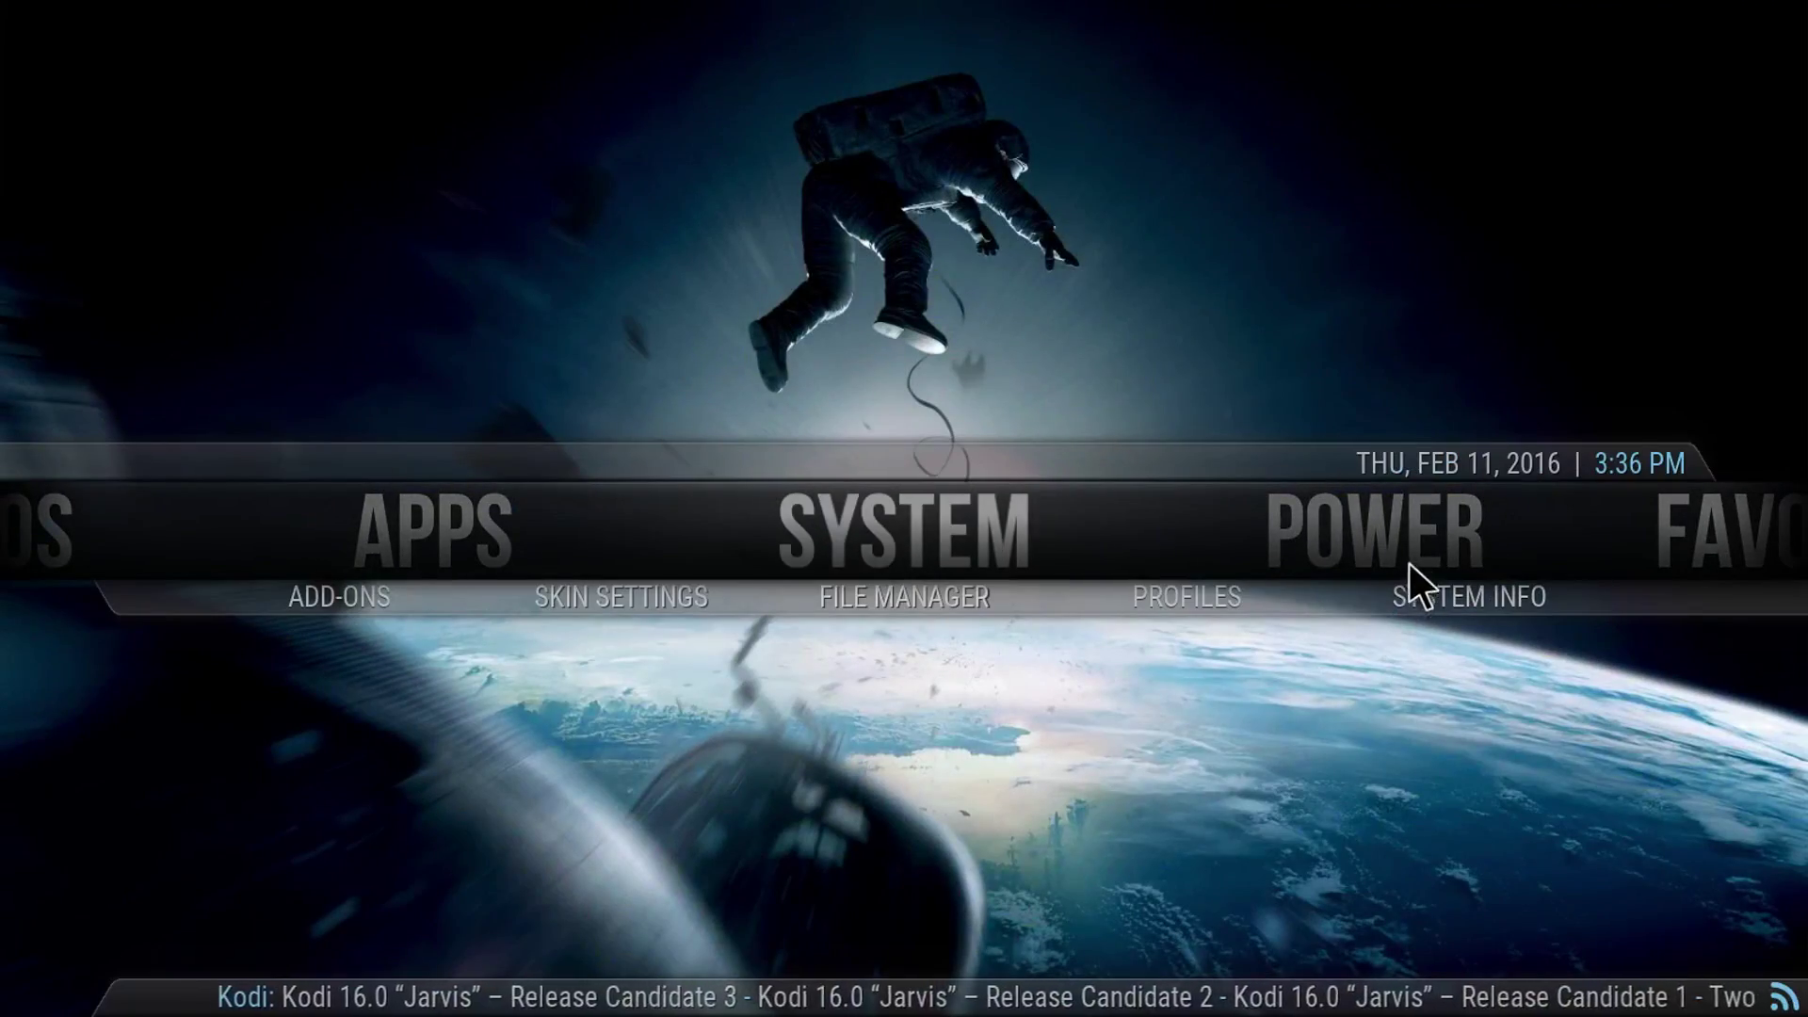
key("Return")
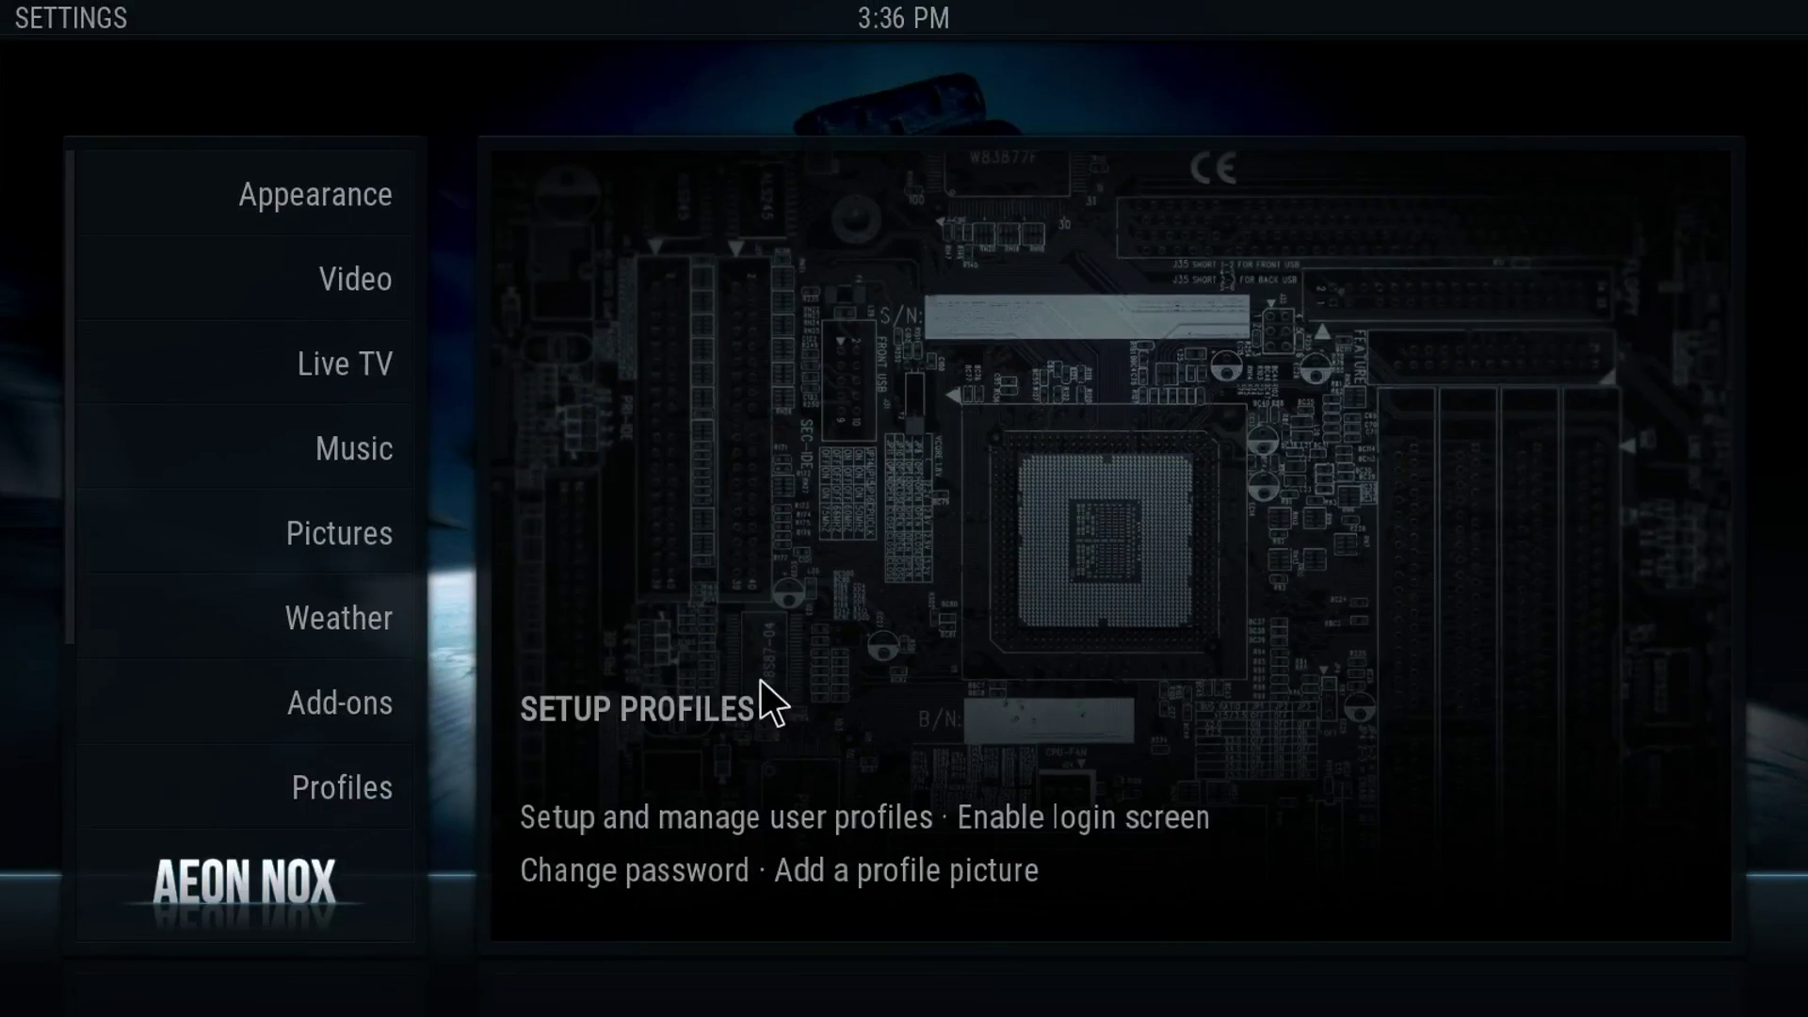
right_click(760, 682)
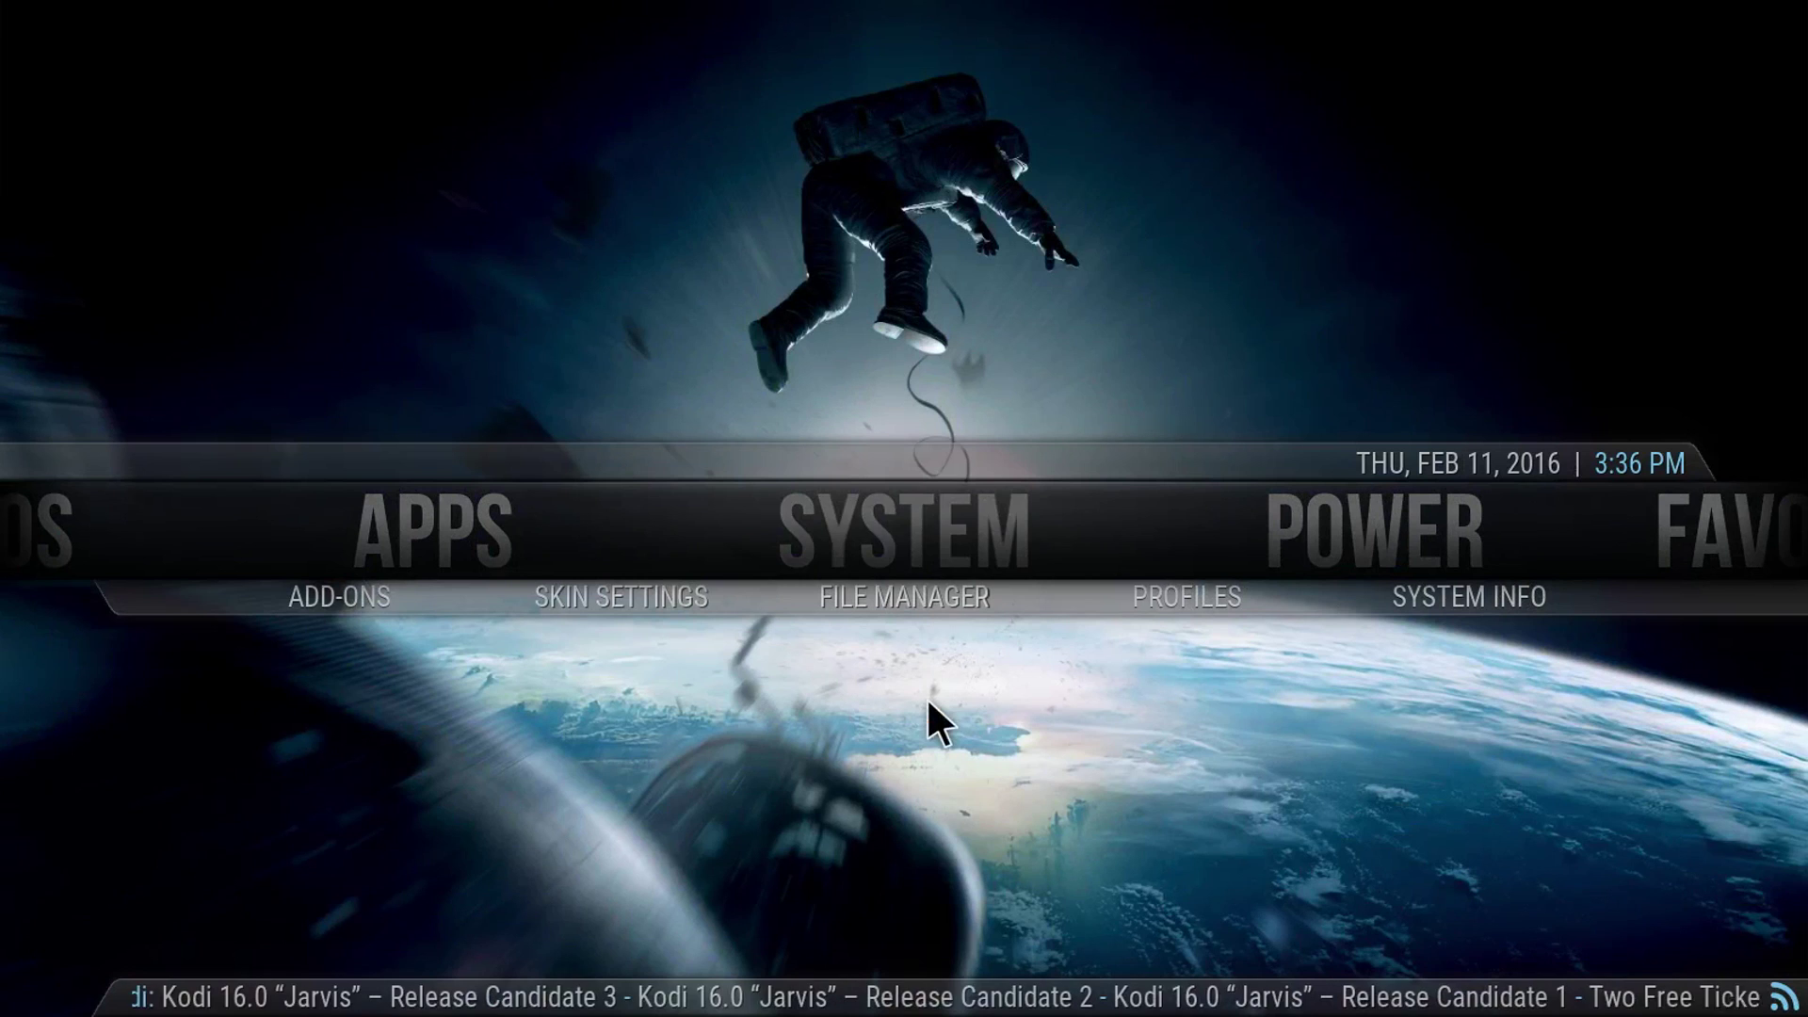
mouse_move(1324, 528)
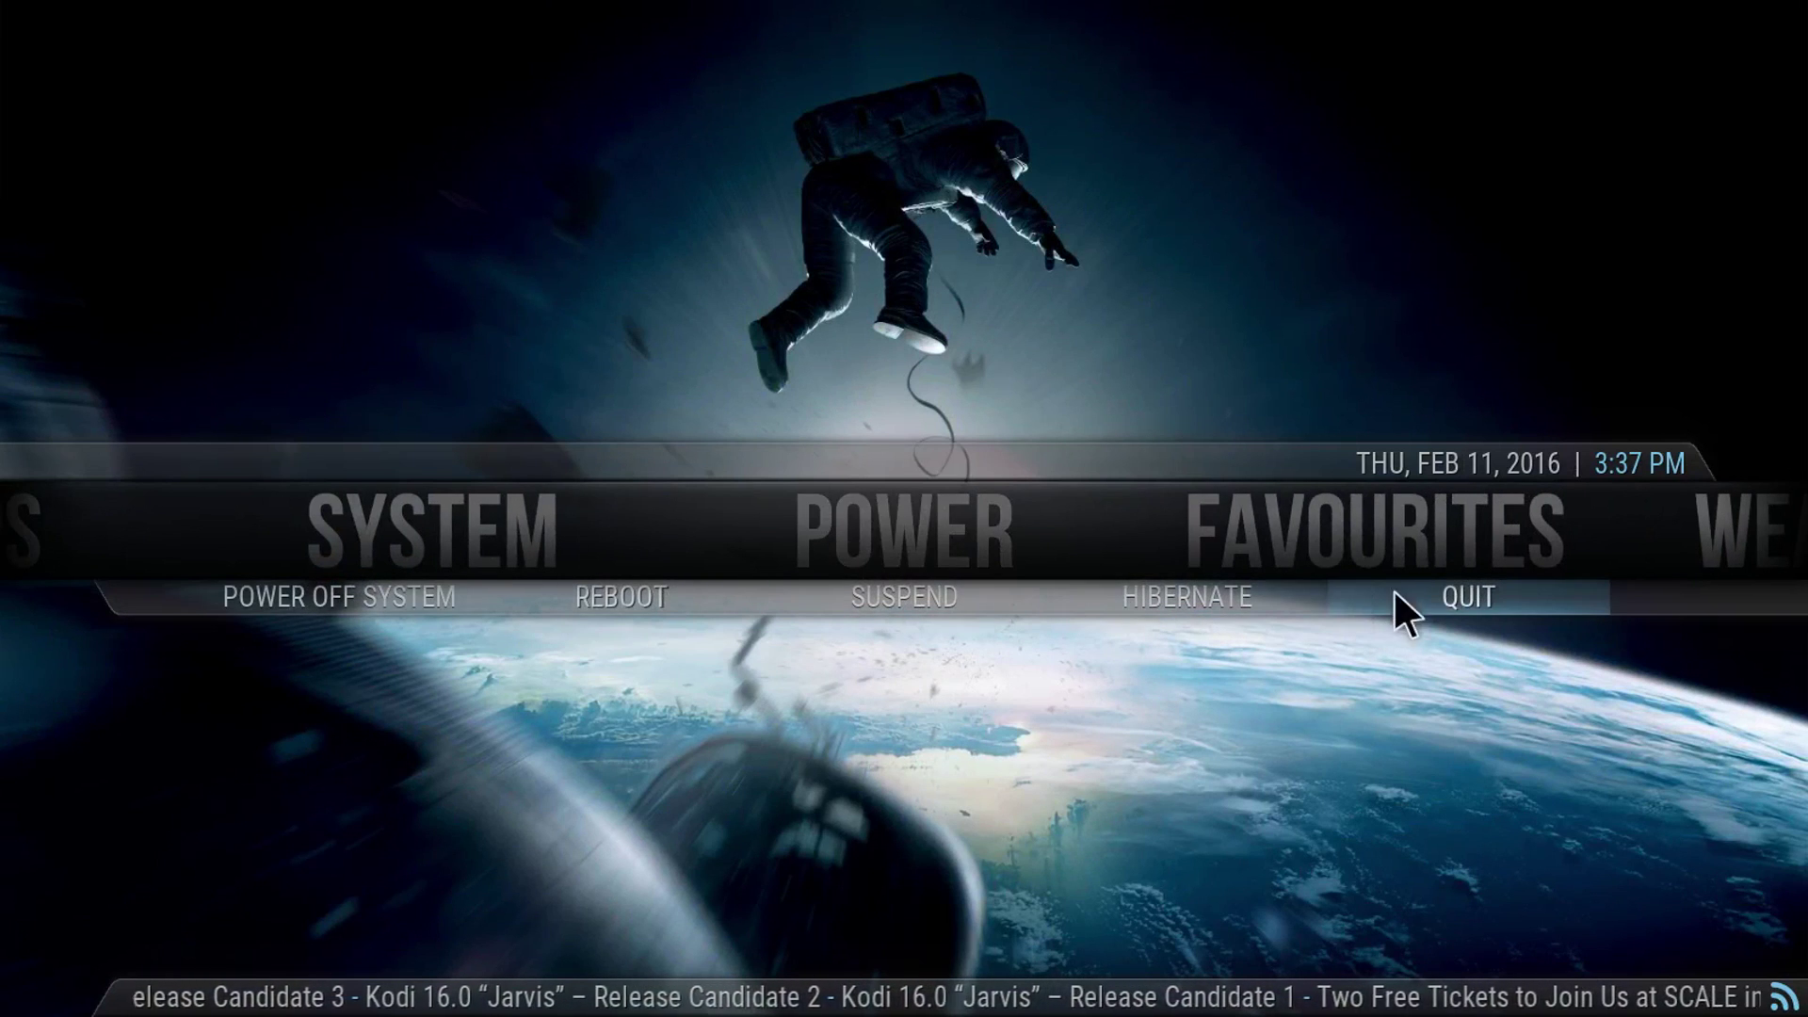
left_click(1423, 591)
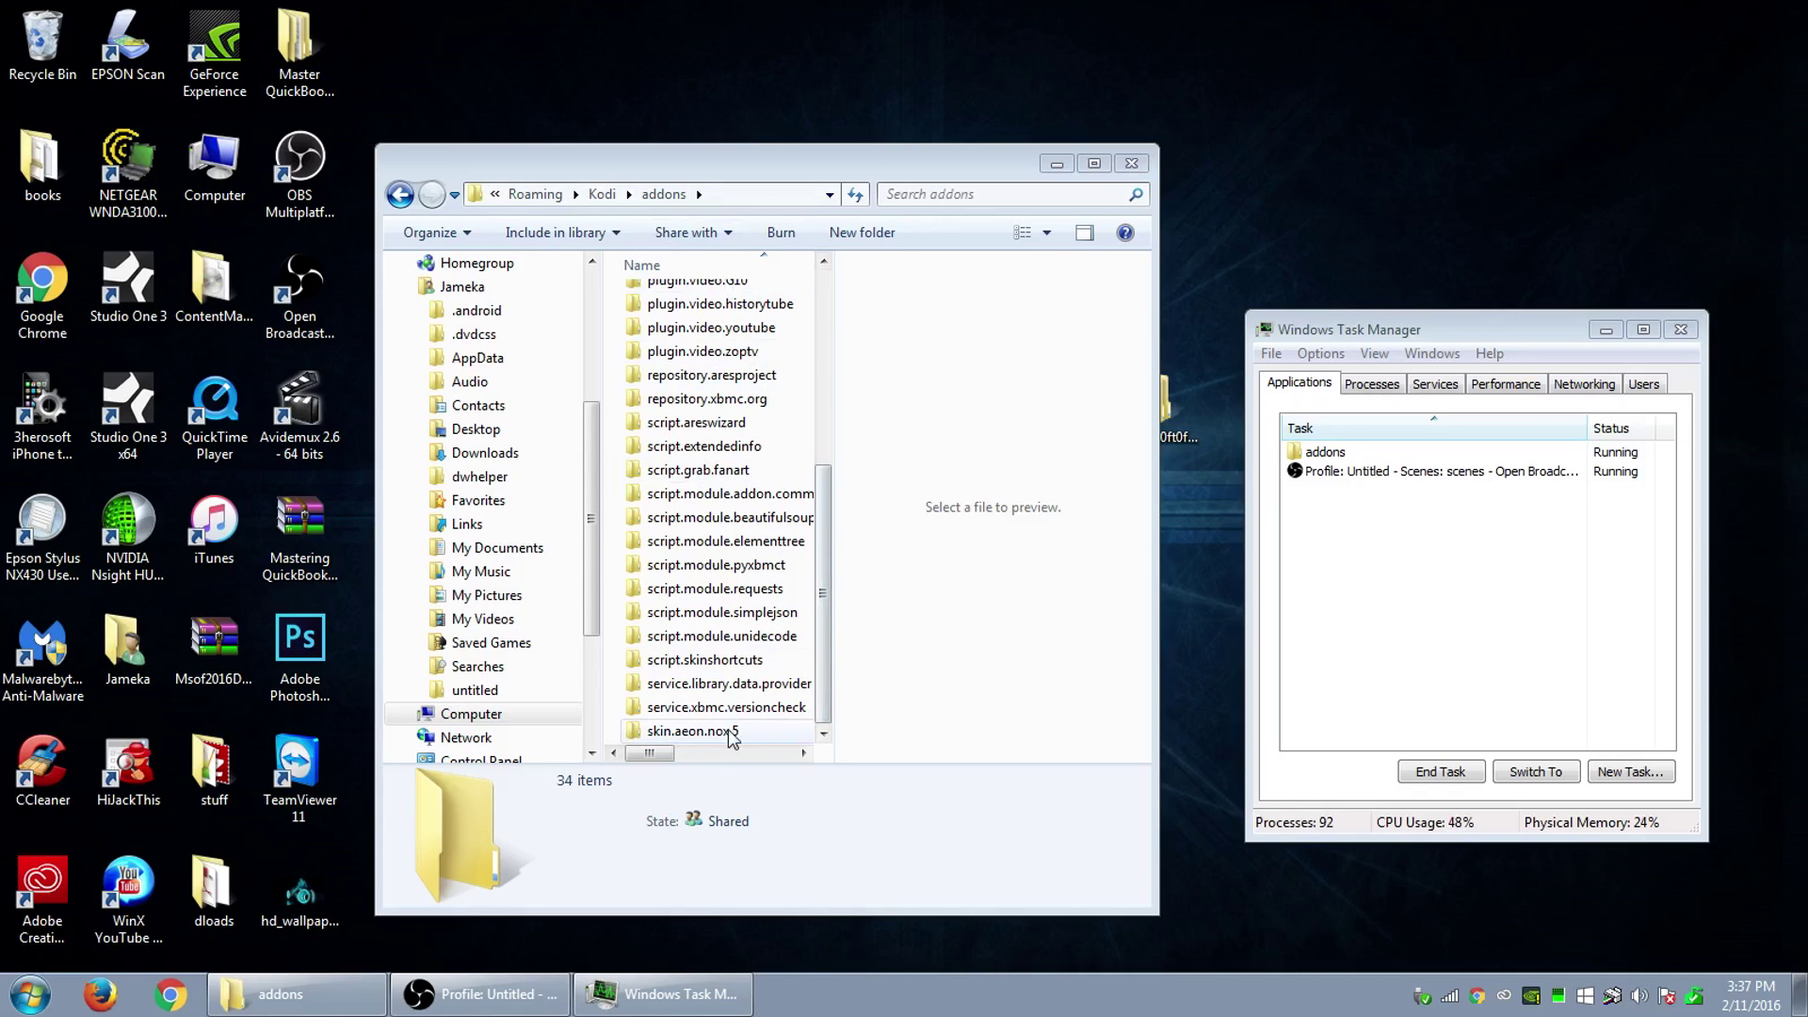
Open the backgrounds folder inside skin.aeon.nox.5 in Explorer.
left_click(824, 666)
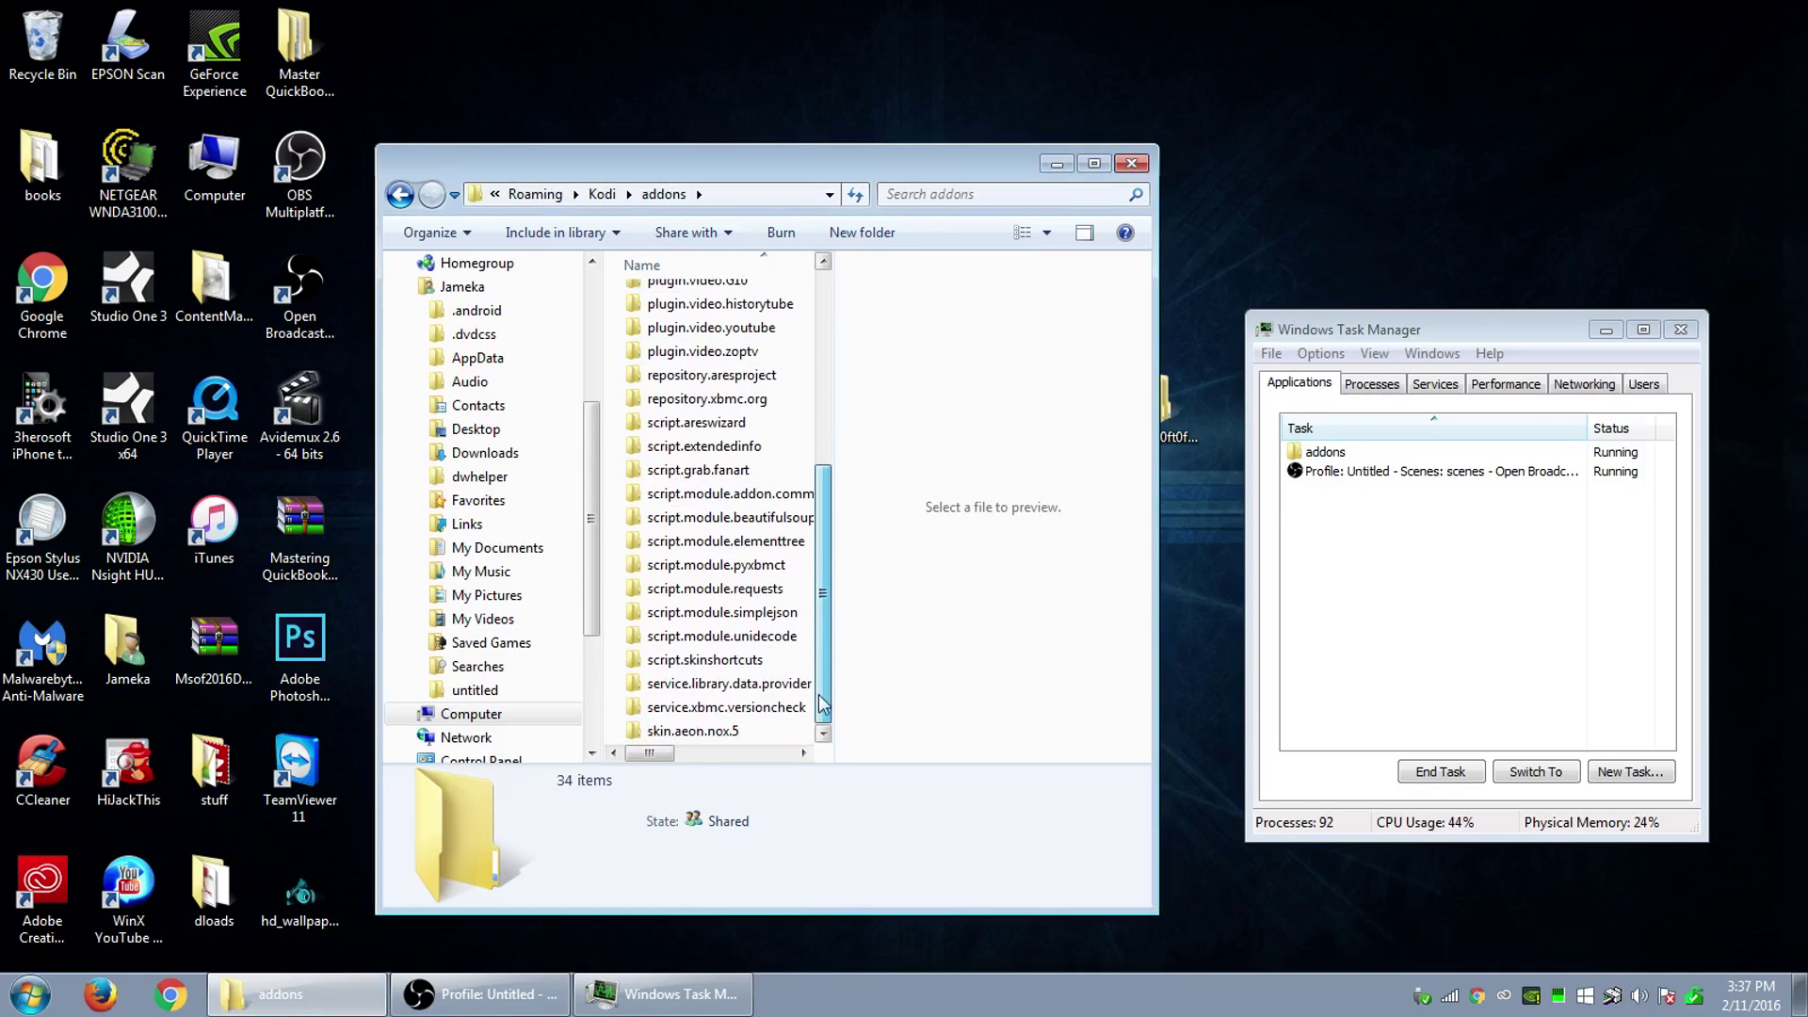
double_click(674, 732)
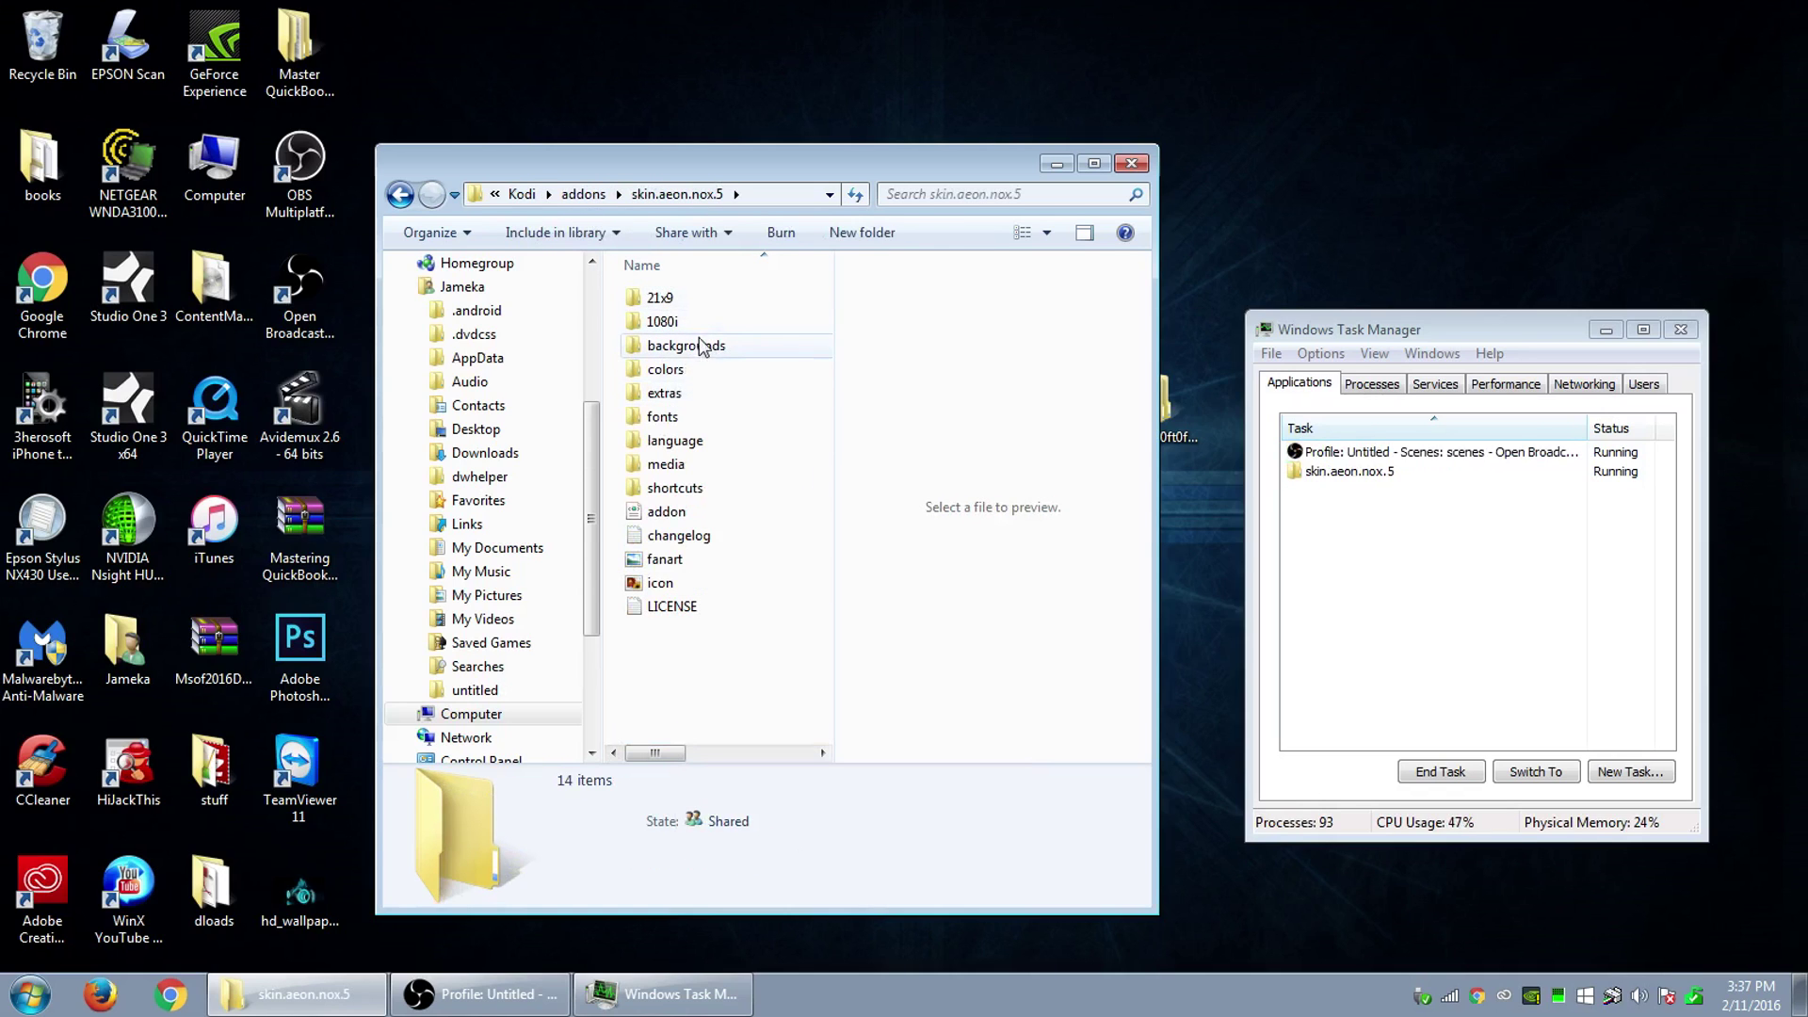
left_click(676, 348)
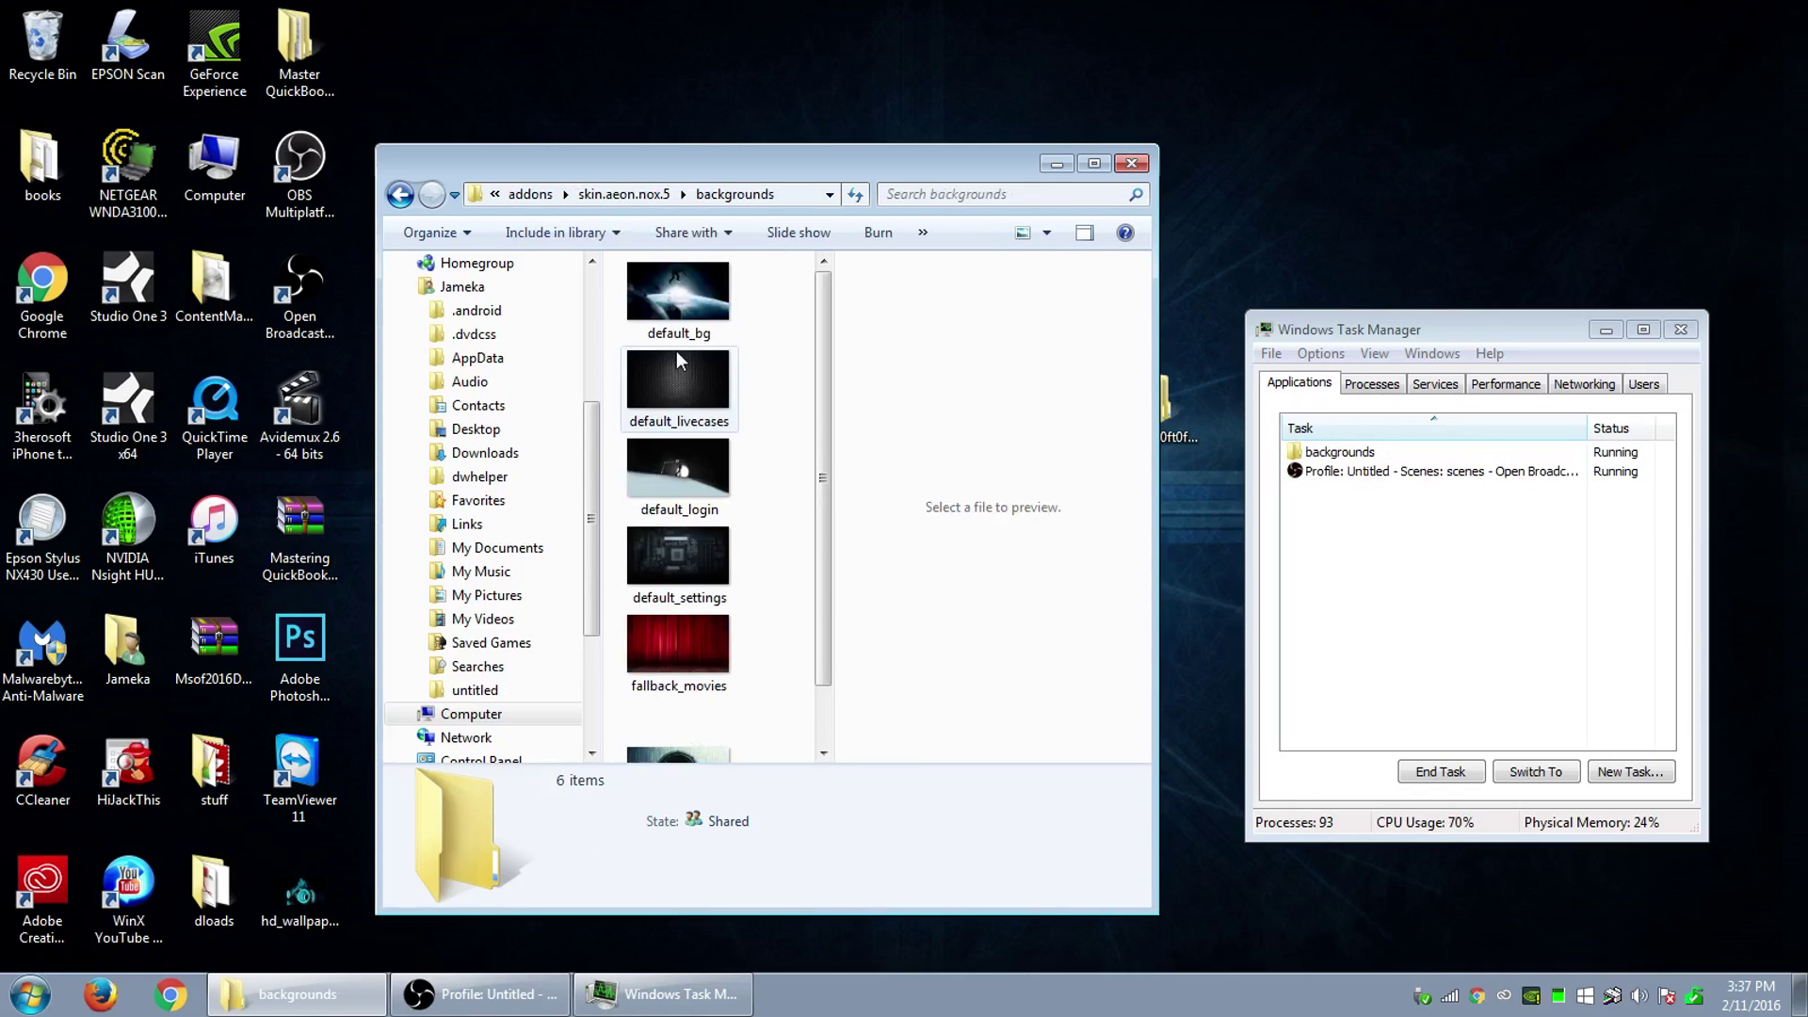
left_click(1093, 165)
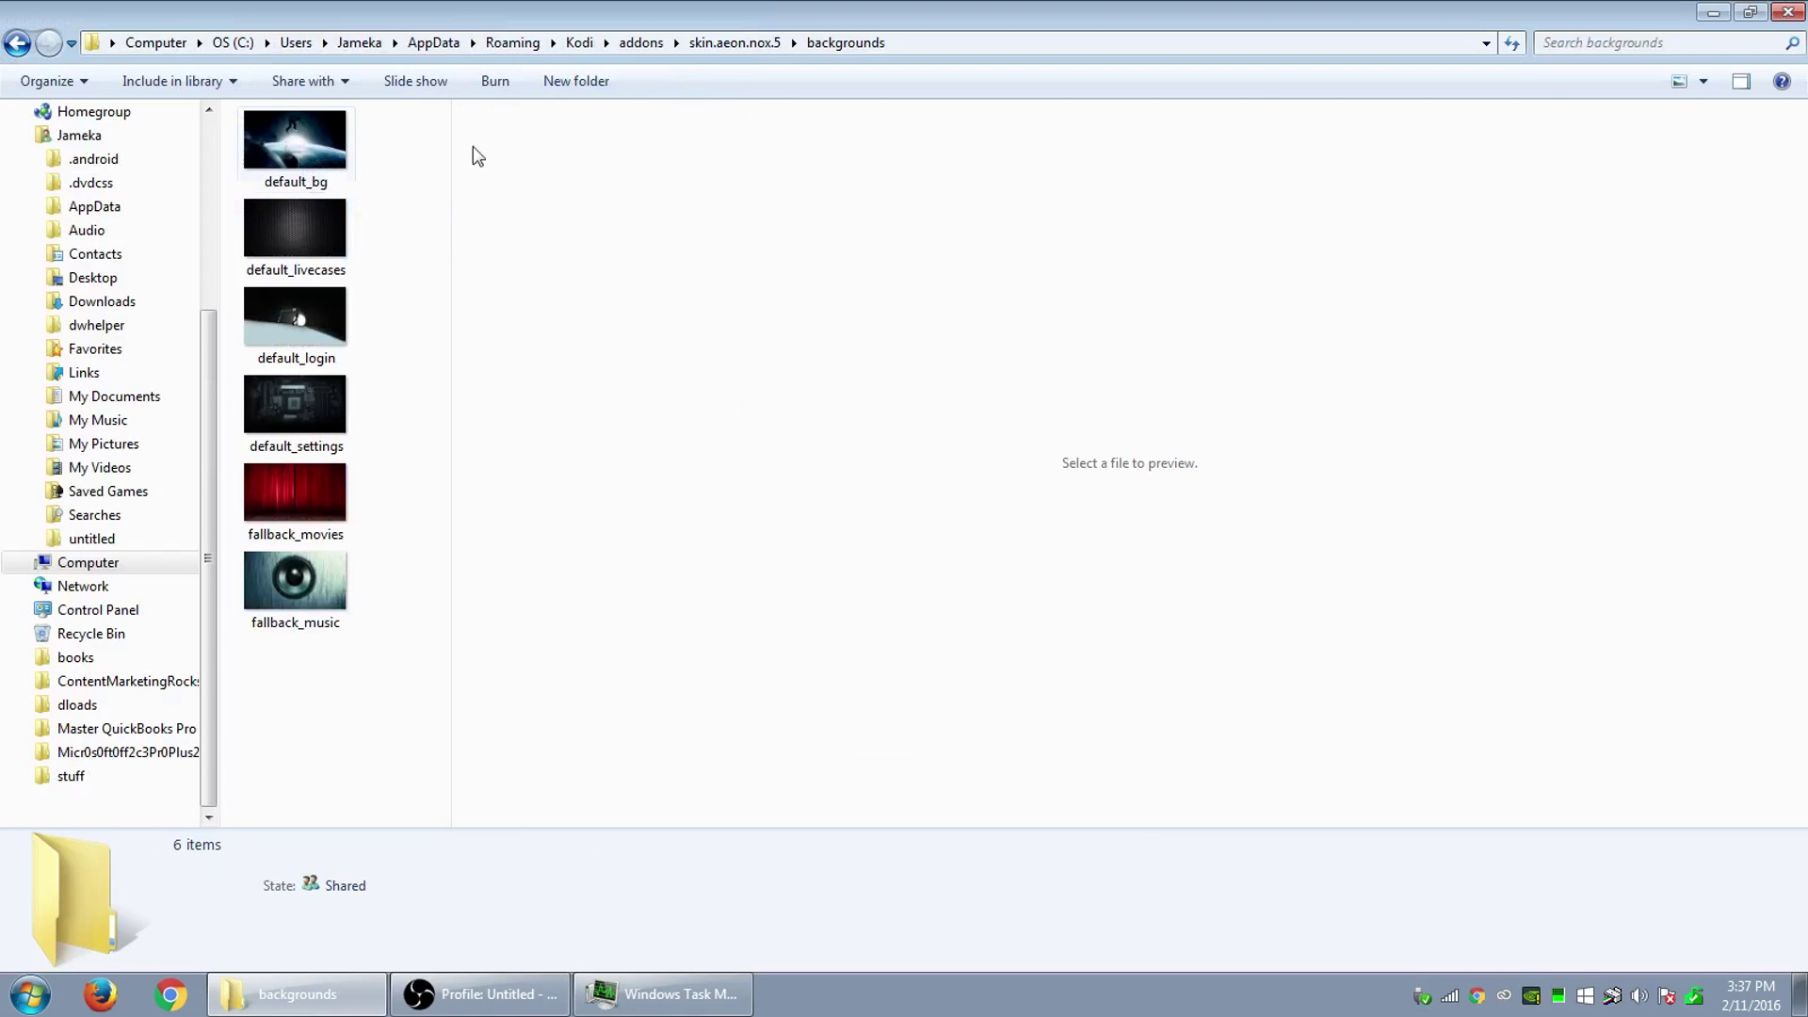
left_click(1752, 16)
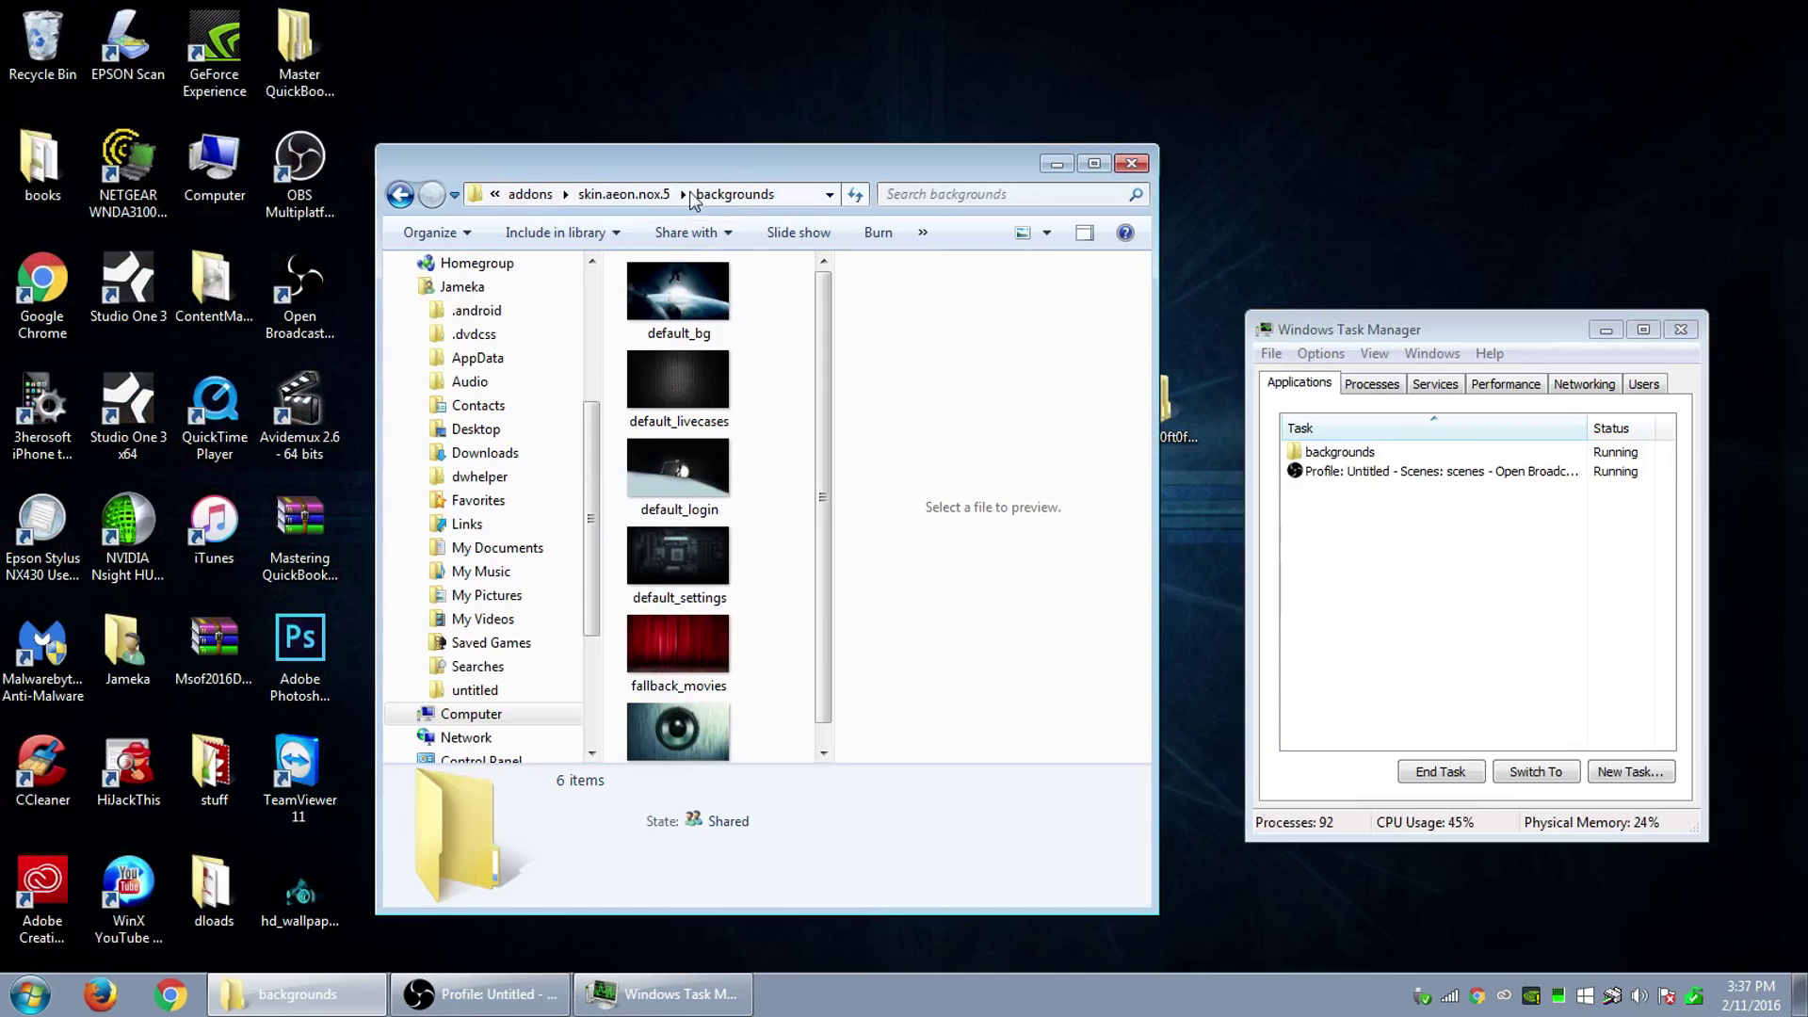
Move default_bg out to the desktop and drop hd_wallpapers_ew4 into backgrounds.
left_click_drag(822, 179, 1083, 136)
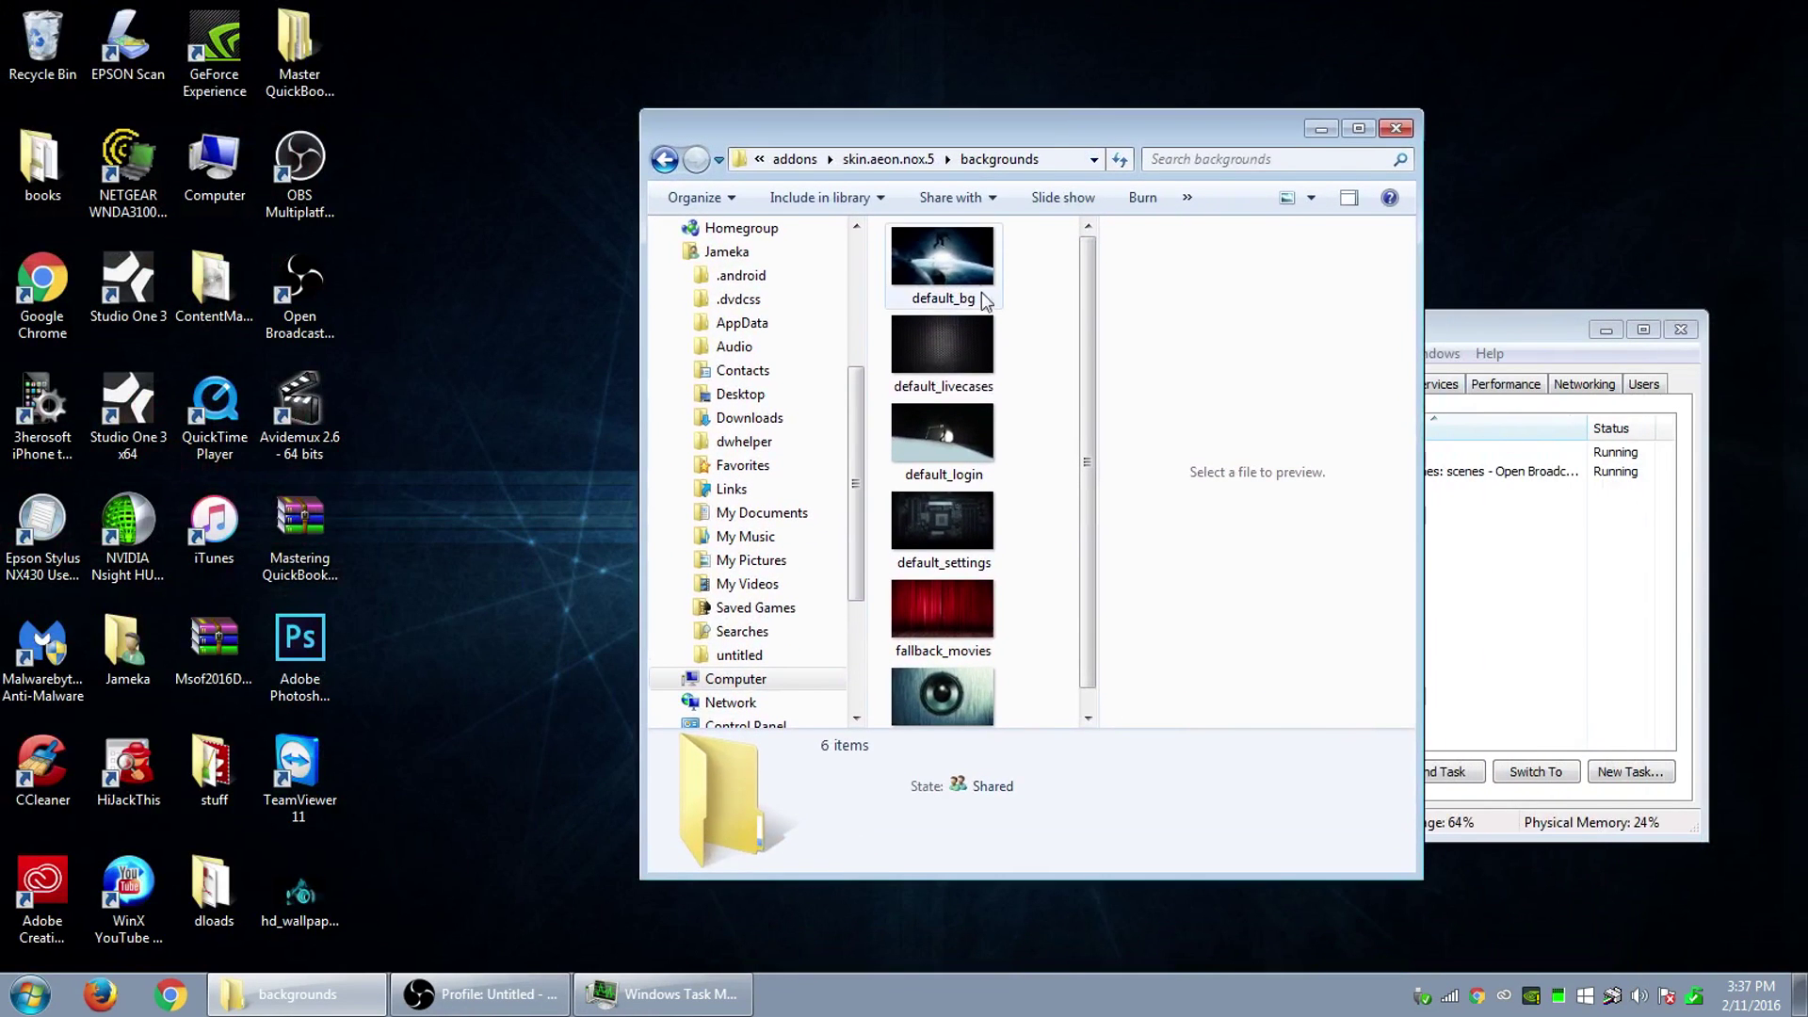
left_click_drag(970, 277, 514, 271)
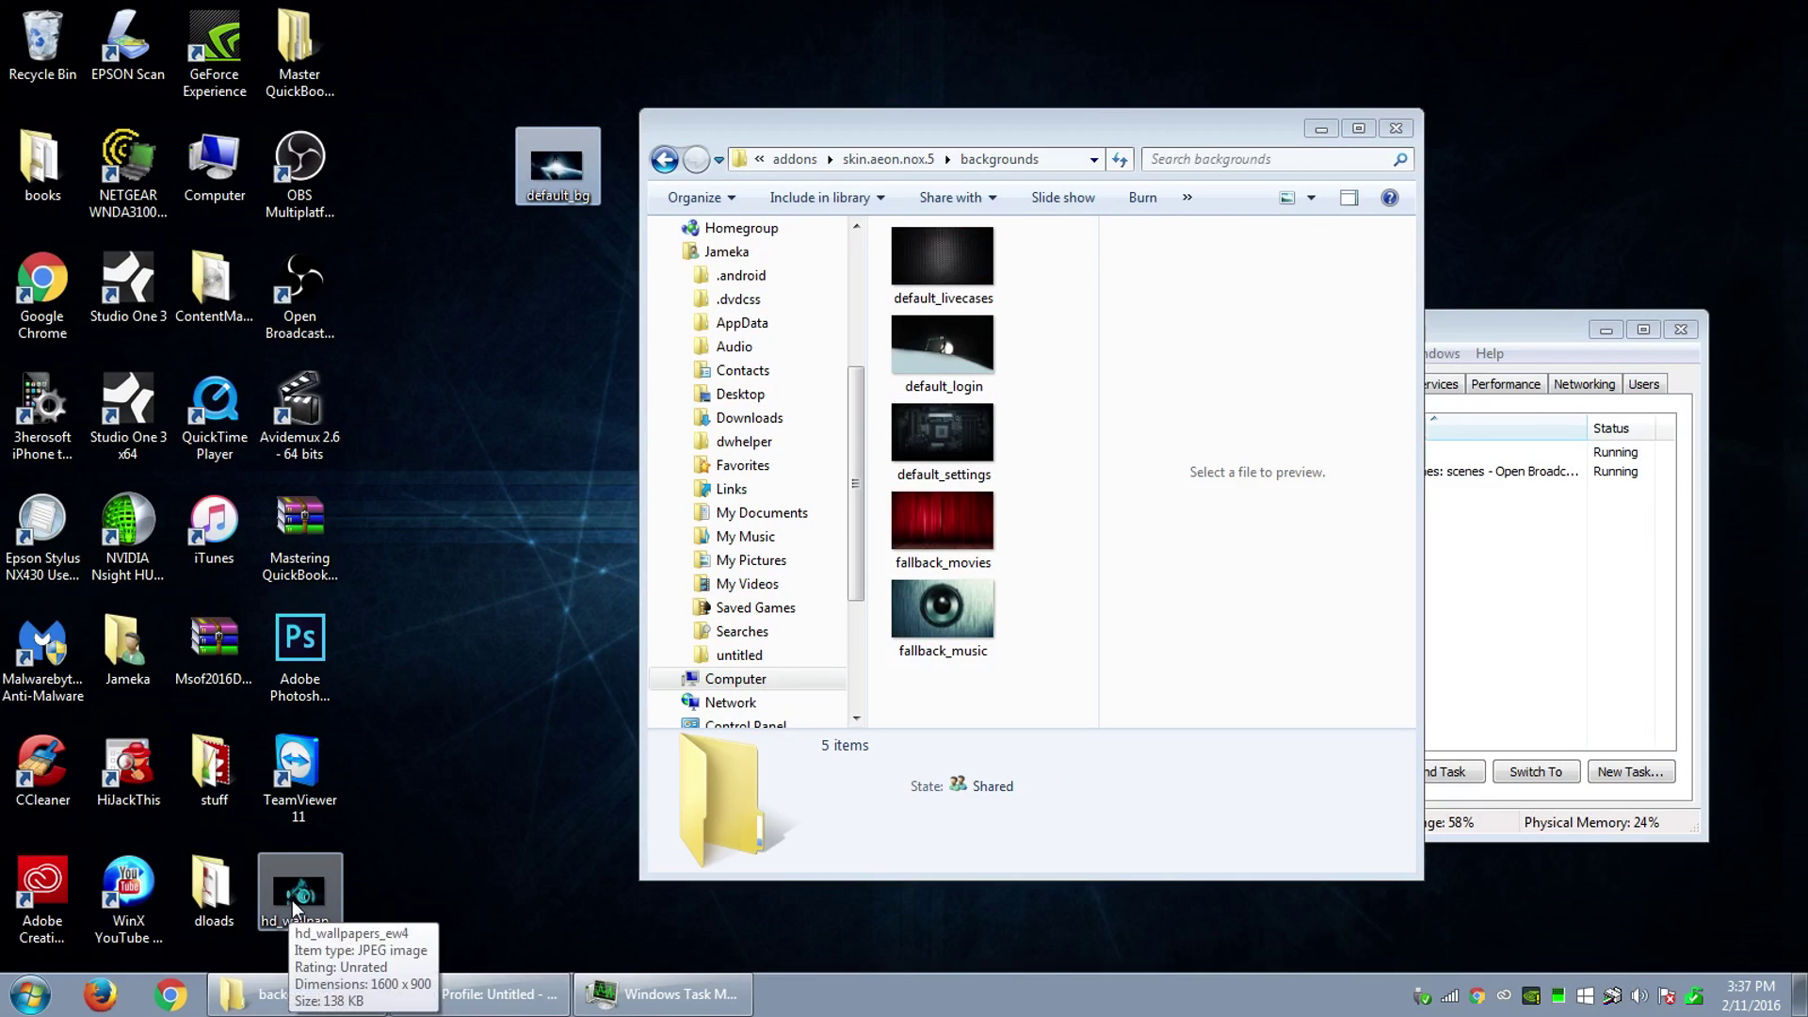
left_click_drag(292, 901, 1059, 283)
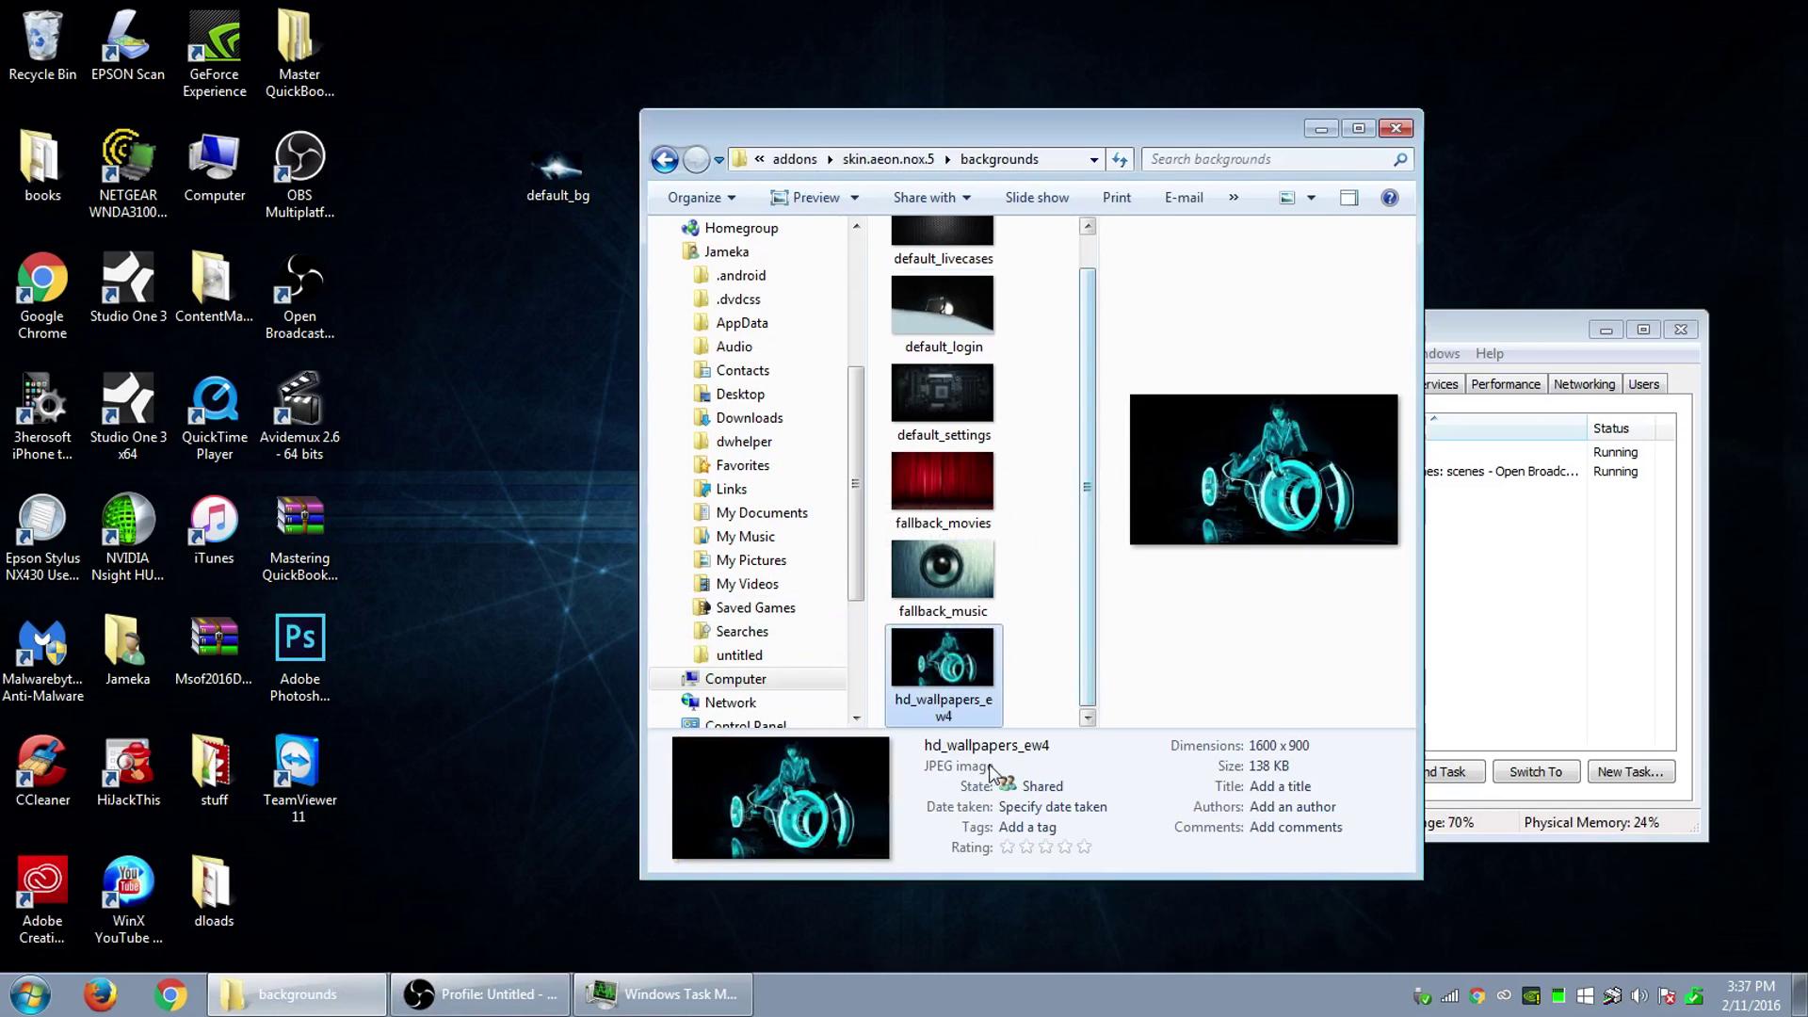
Rename hd_wallpapers_ew4 in the backgrounds folder to default_bg.
left_click(947, 706)
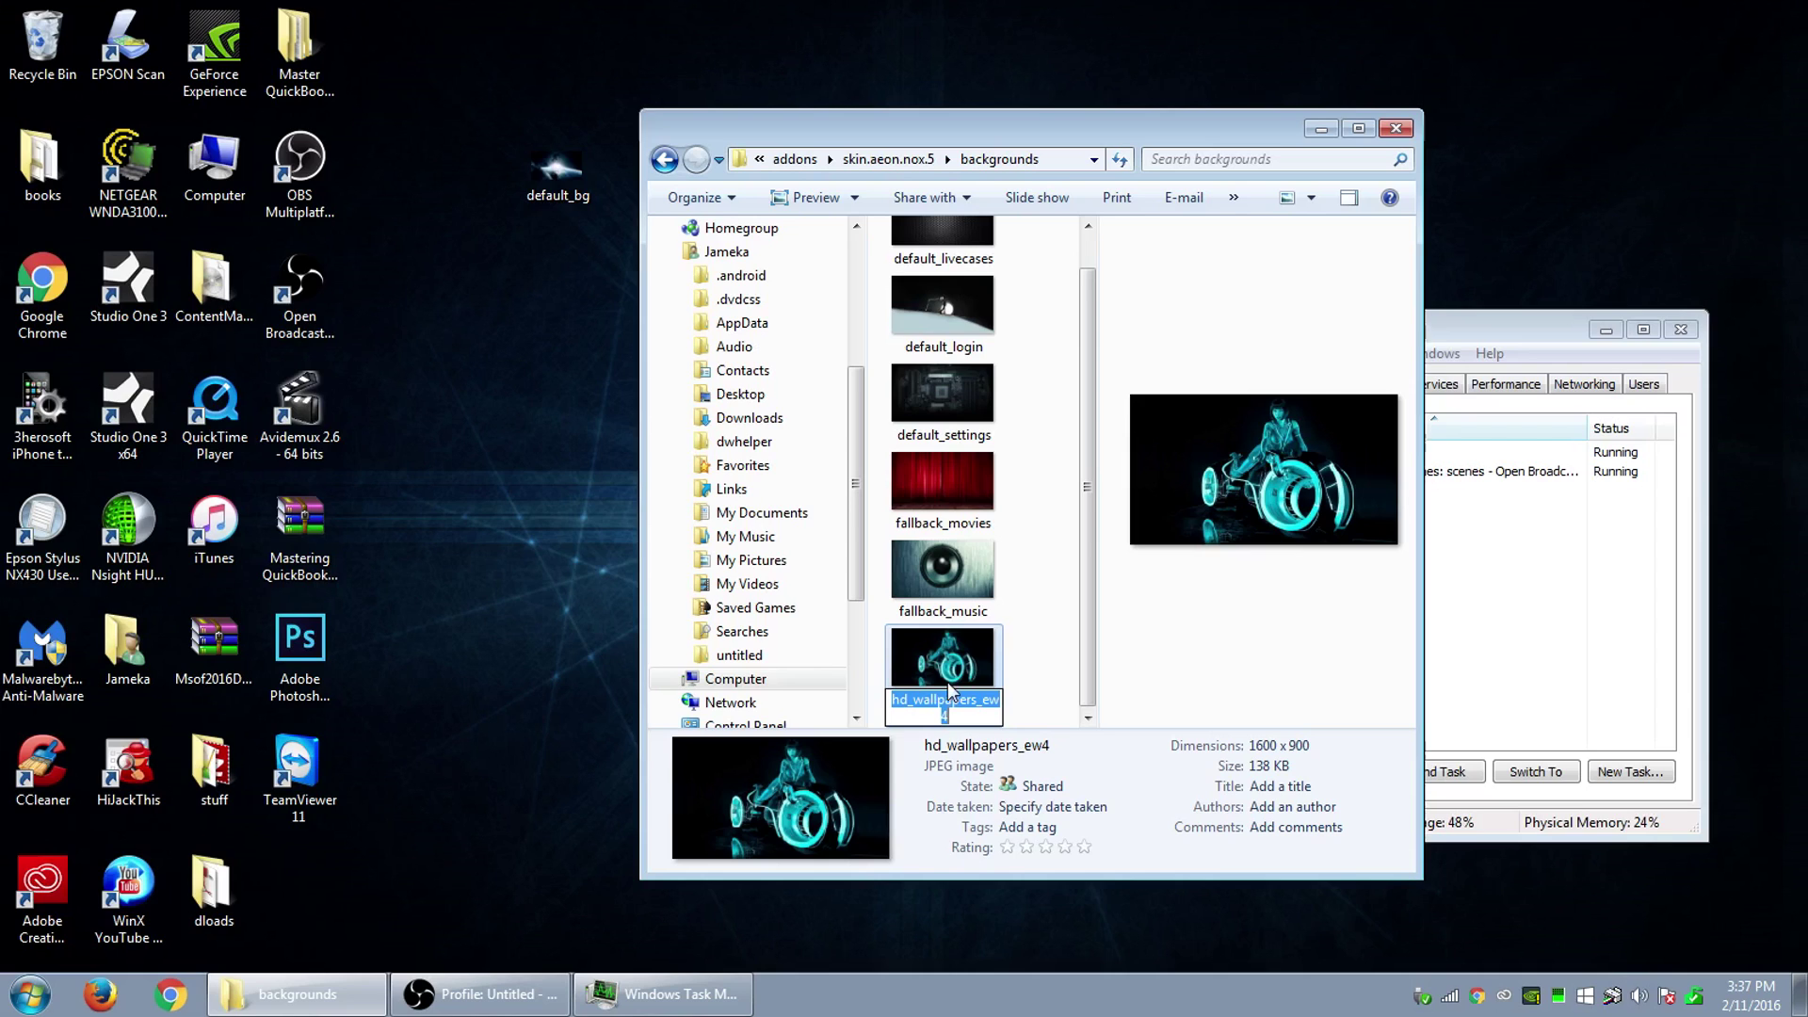
type("default")
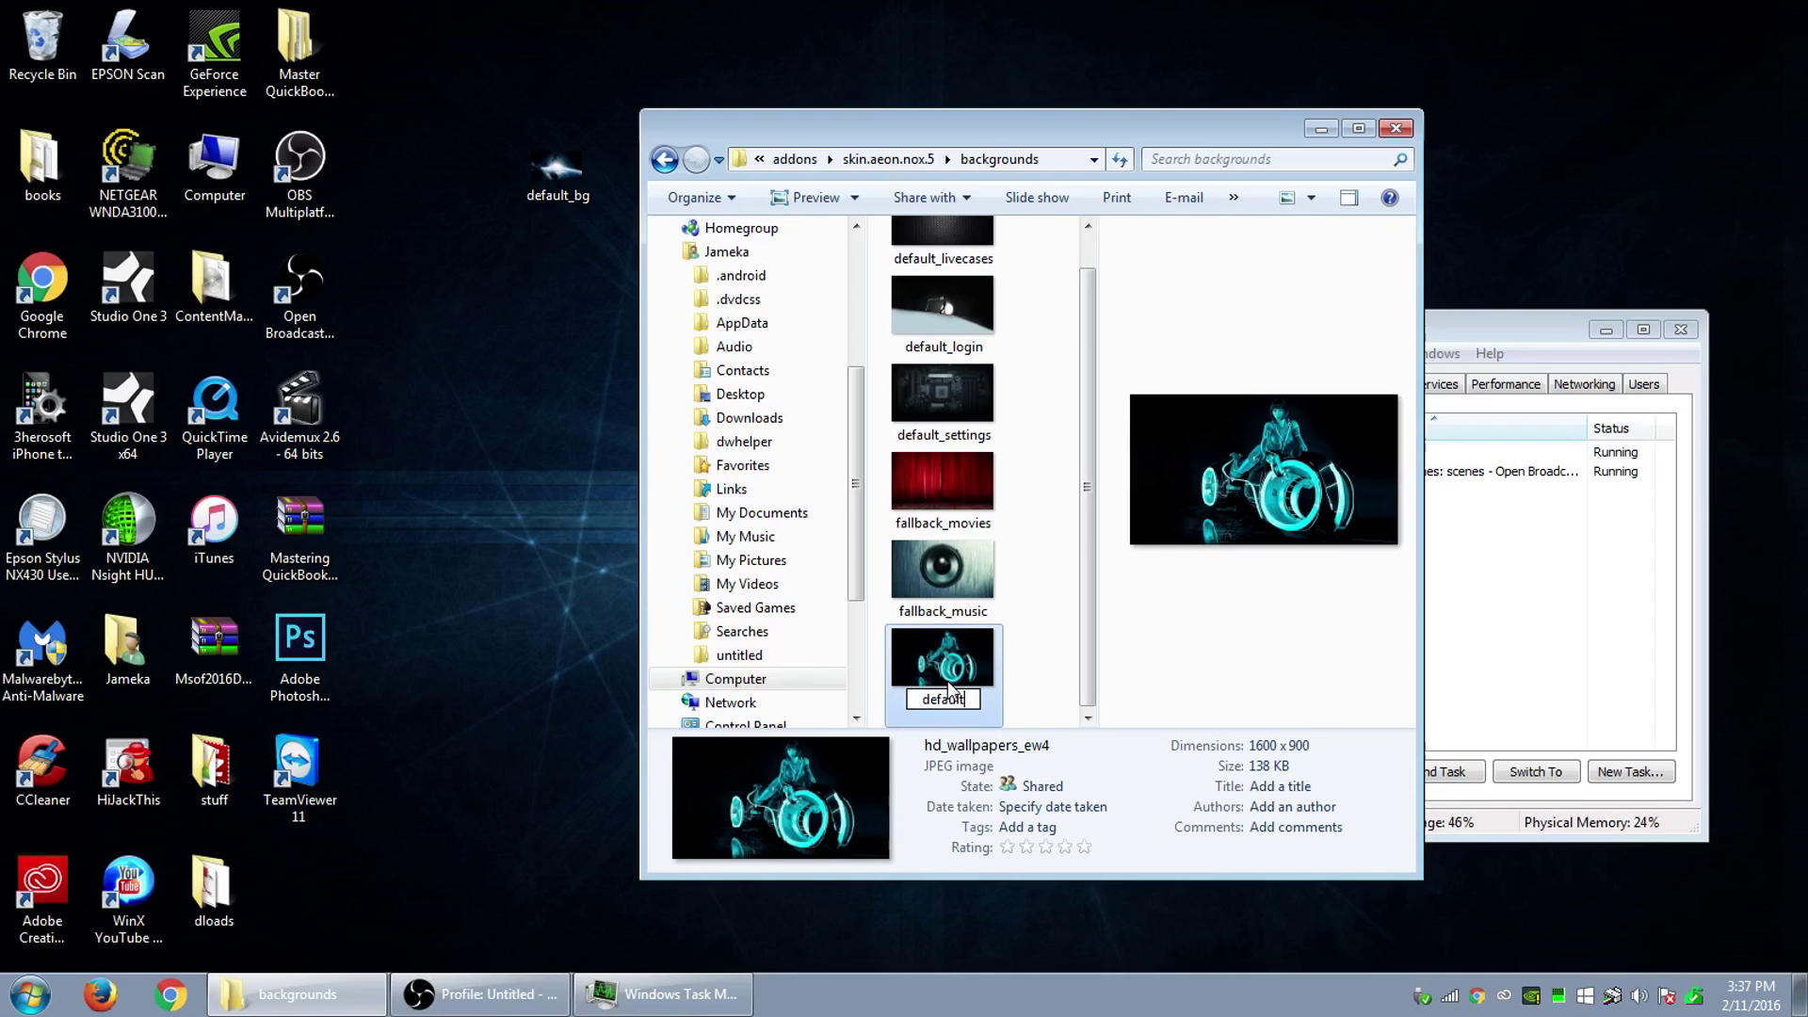
type("_bg")
key("Return")
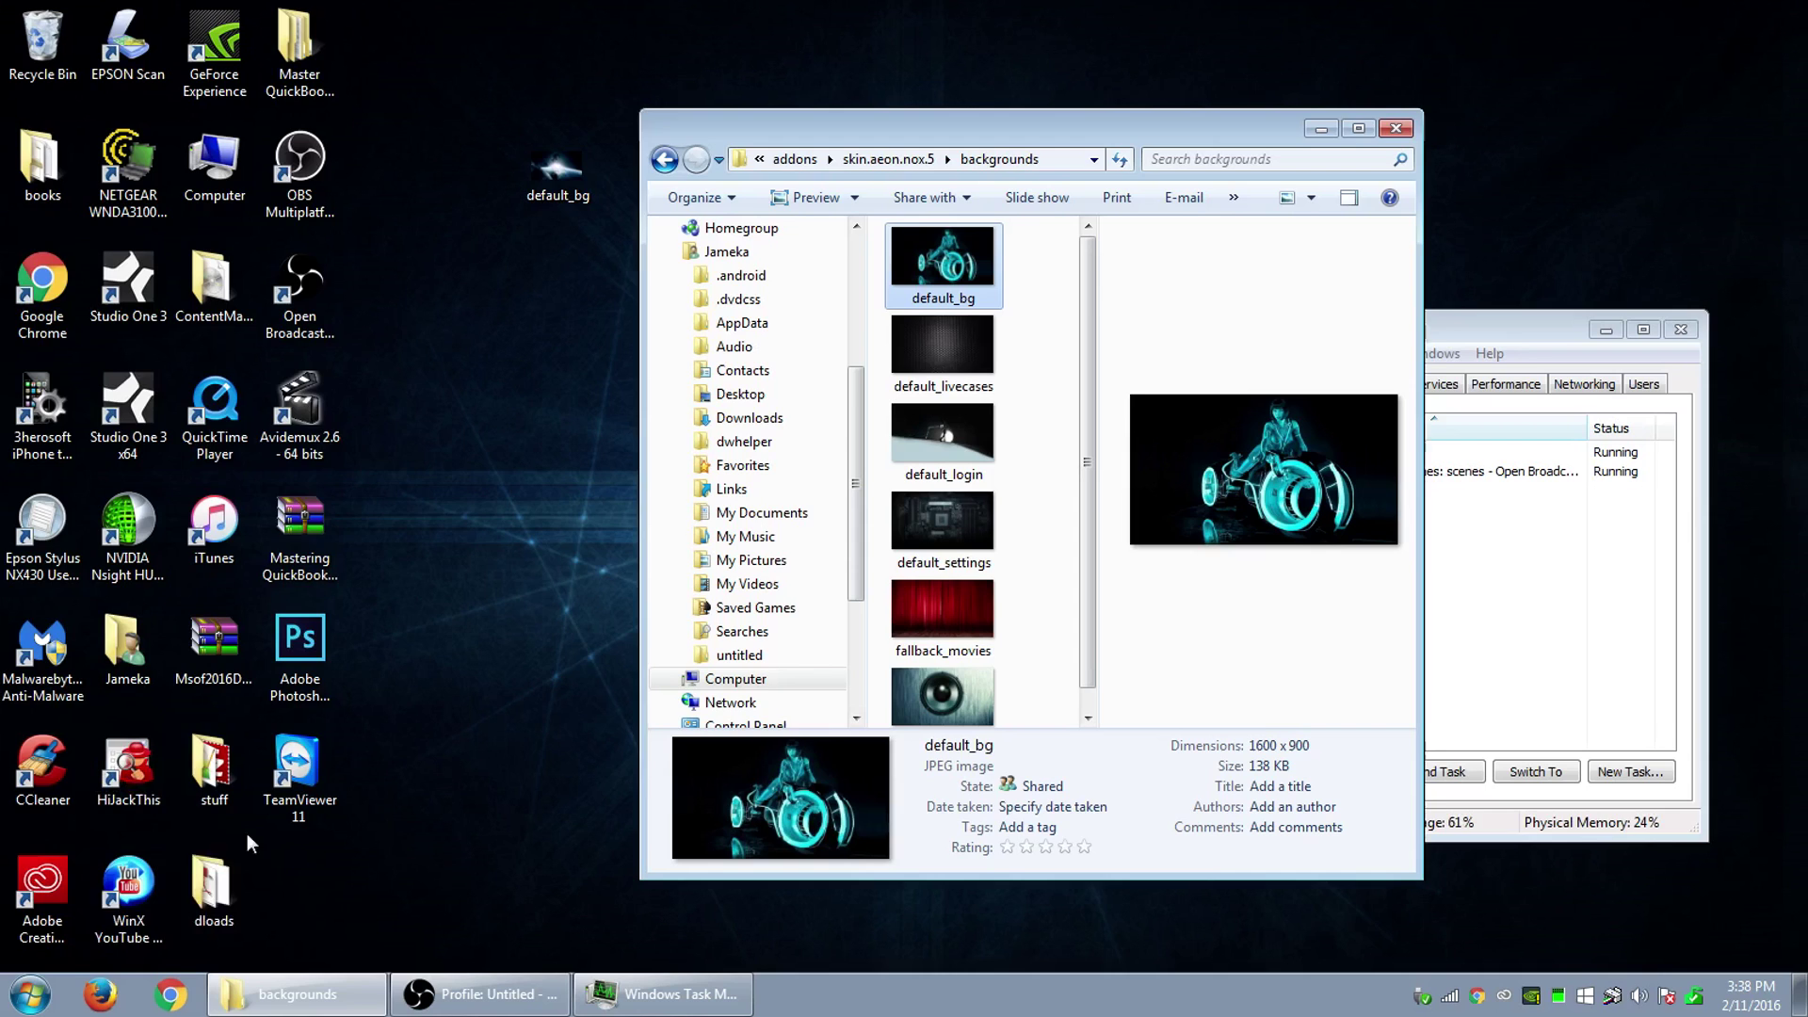
left_click(50, 996)
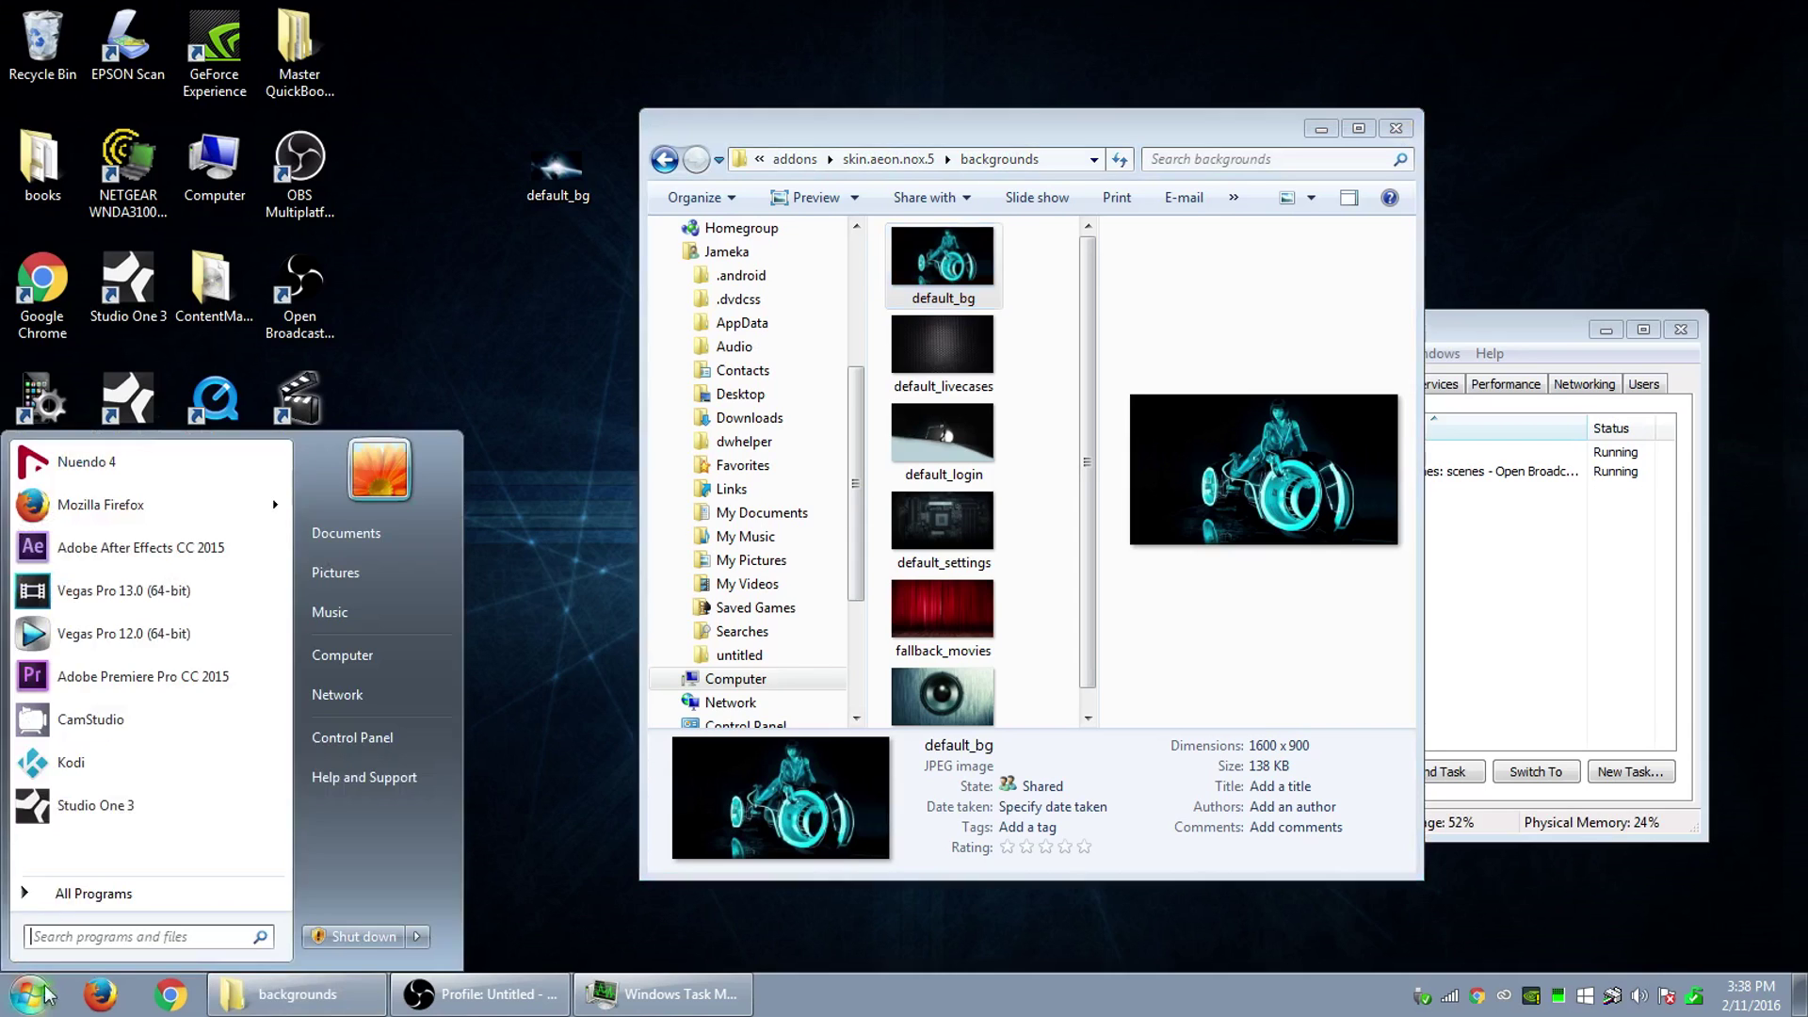
Launch Kodi, check the Tron home background, and open the System settings screen.
left_click(77, 770)
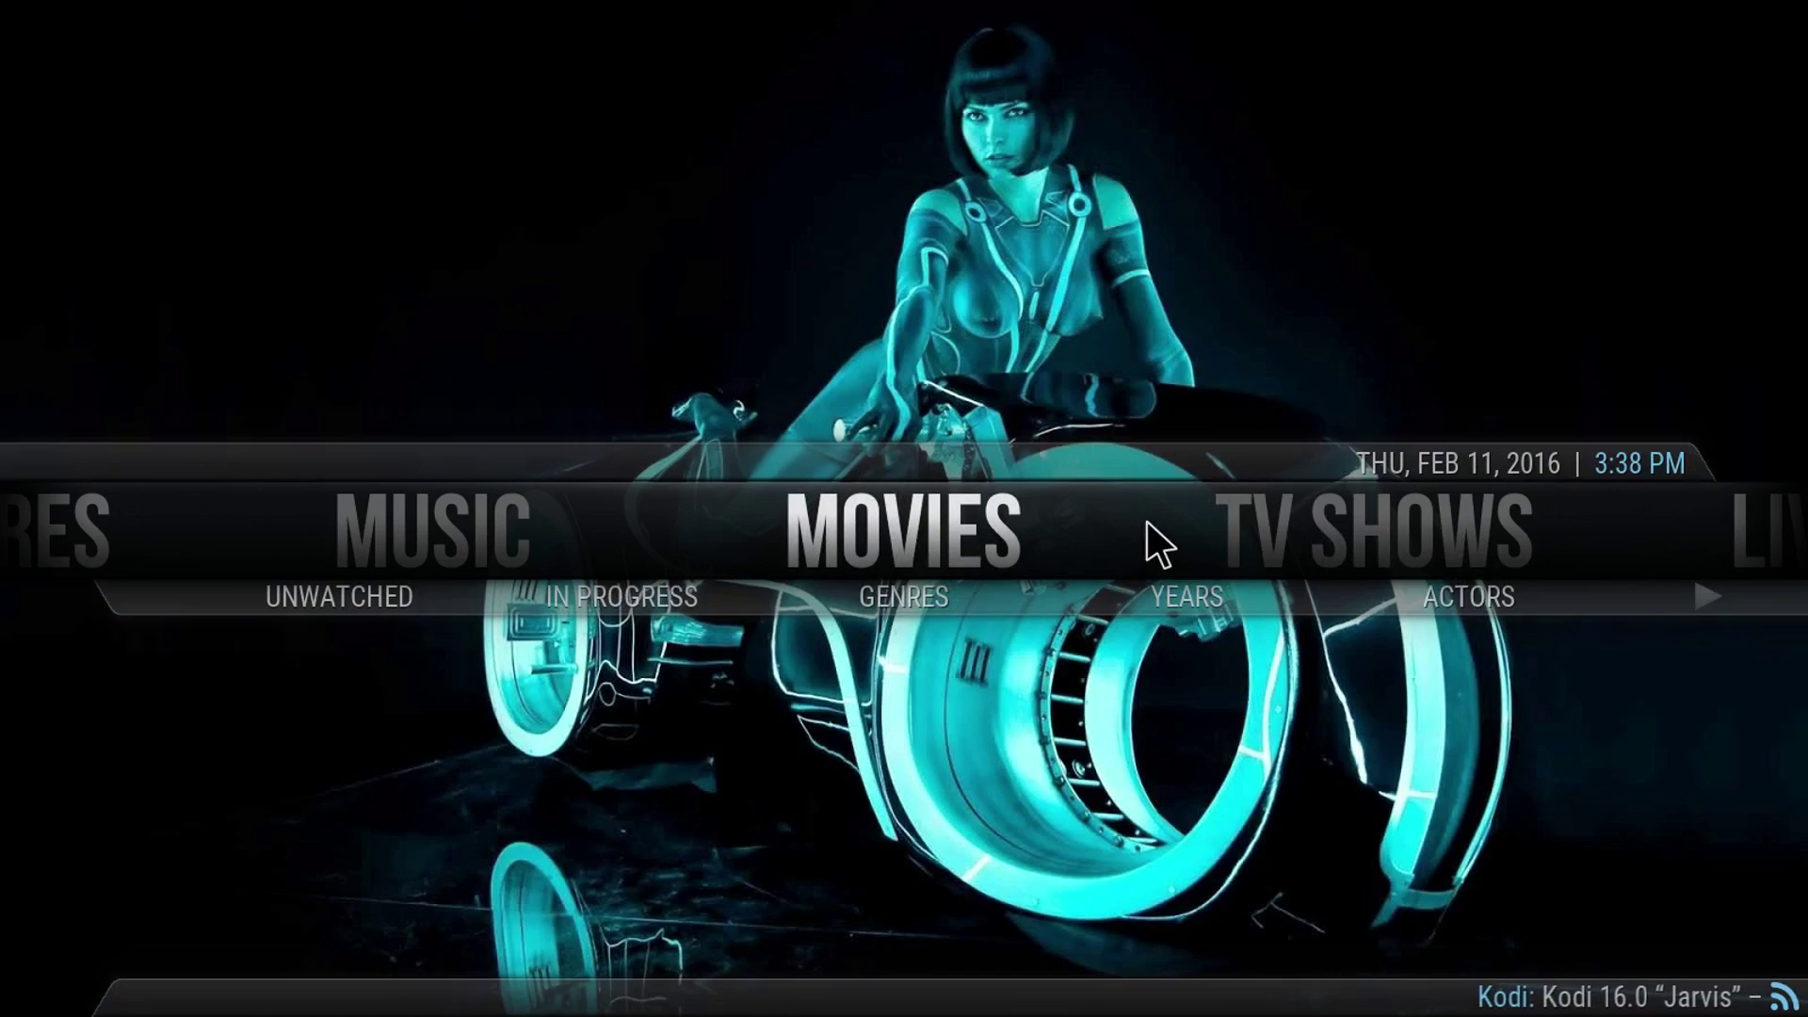
key("Right")
key("Right")
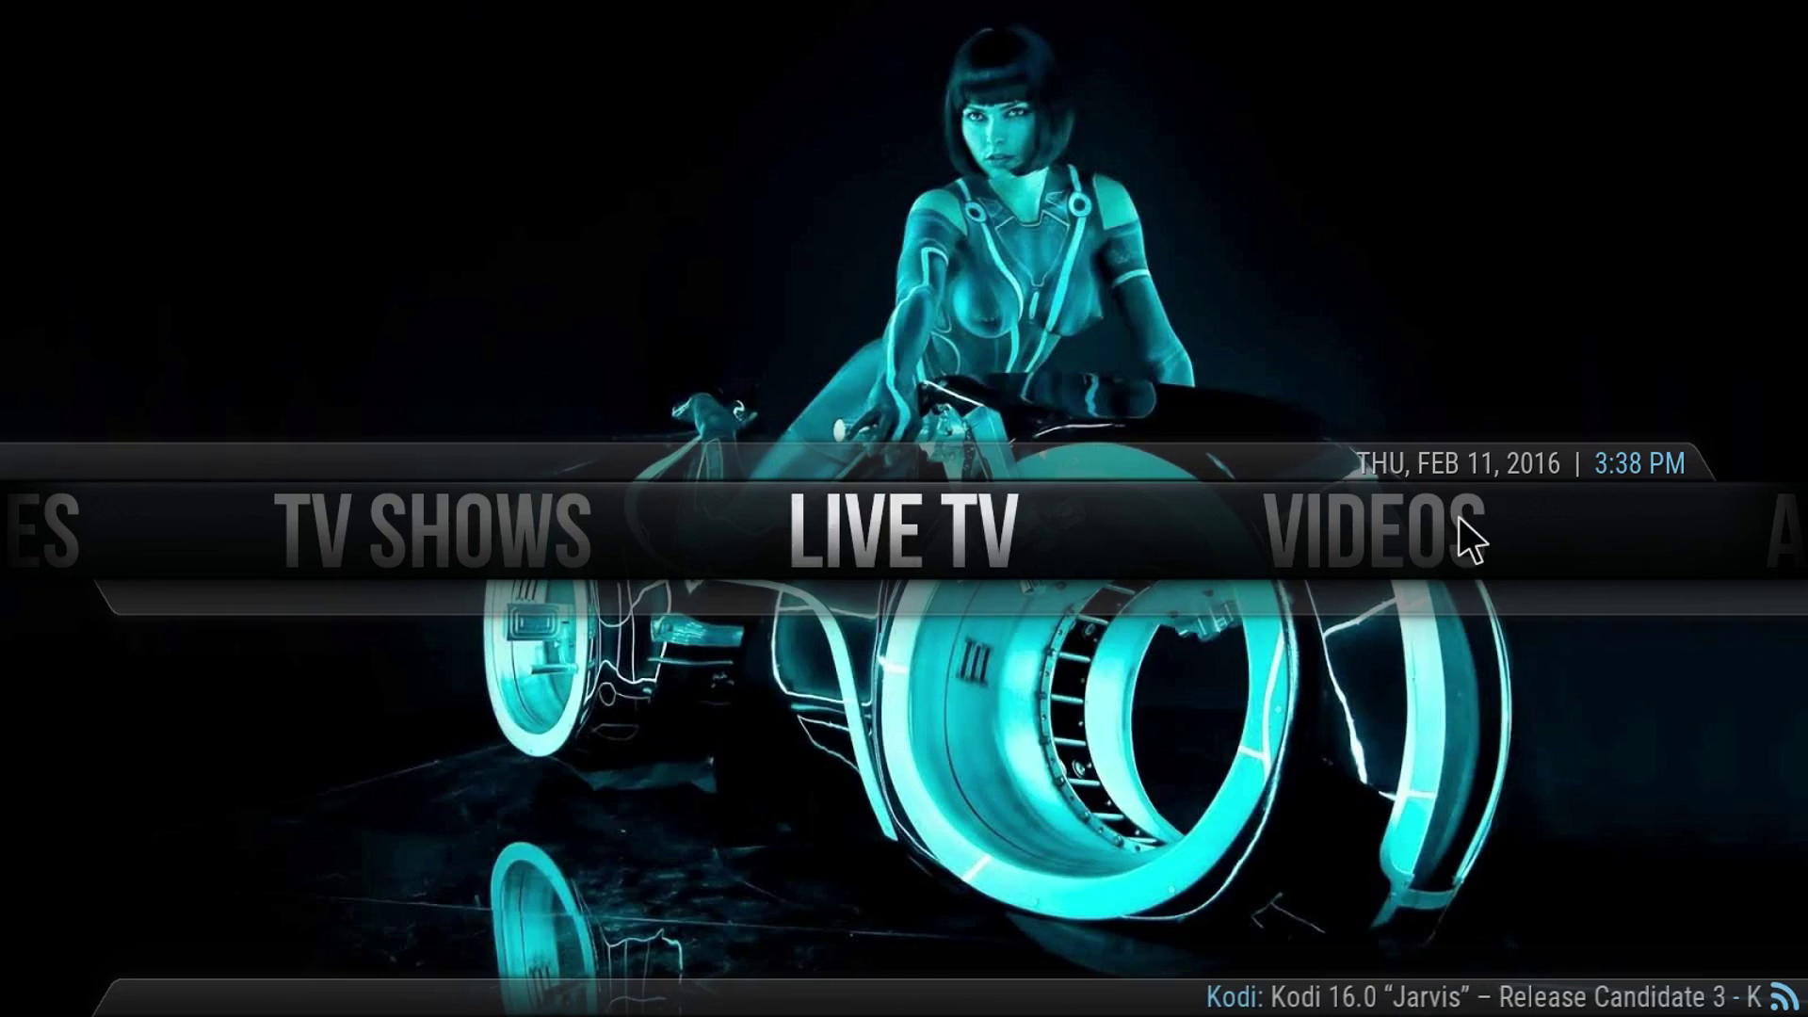
key("Right")
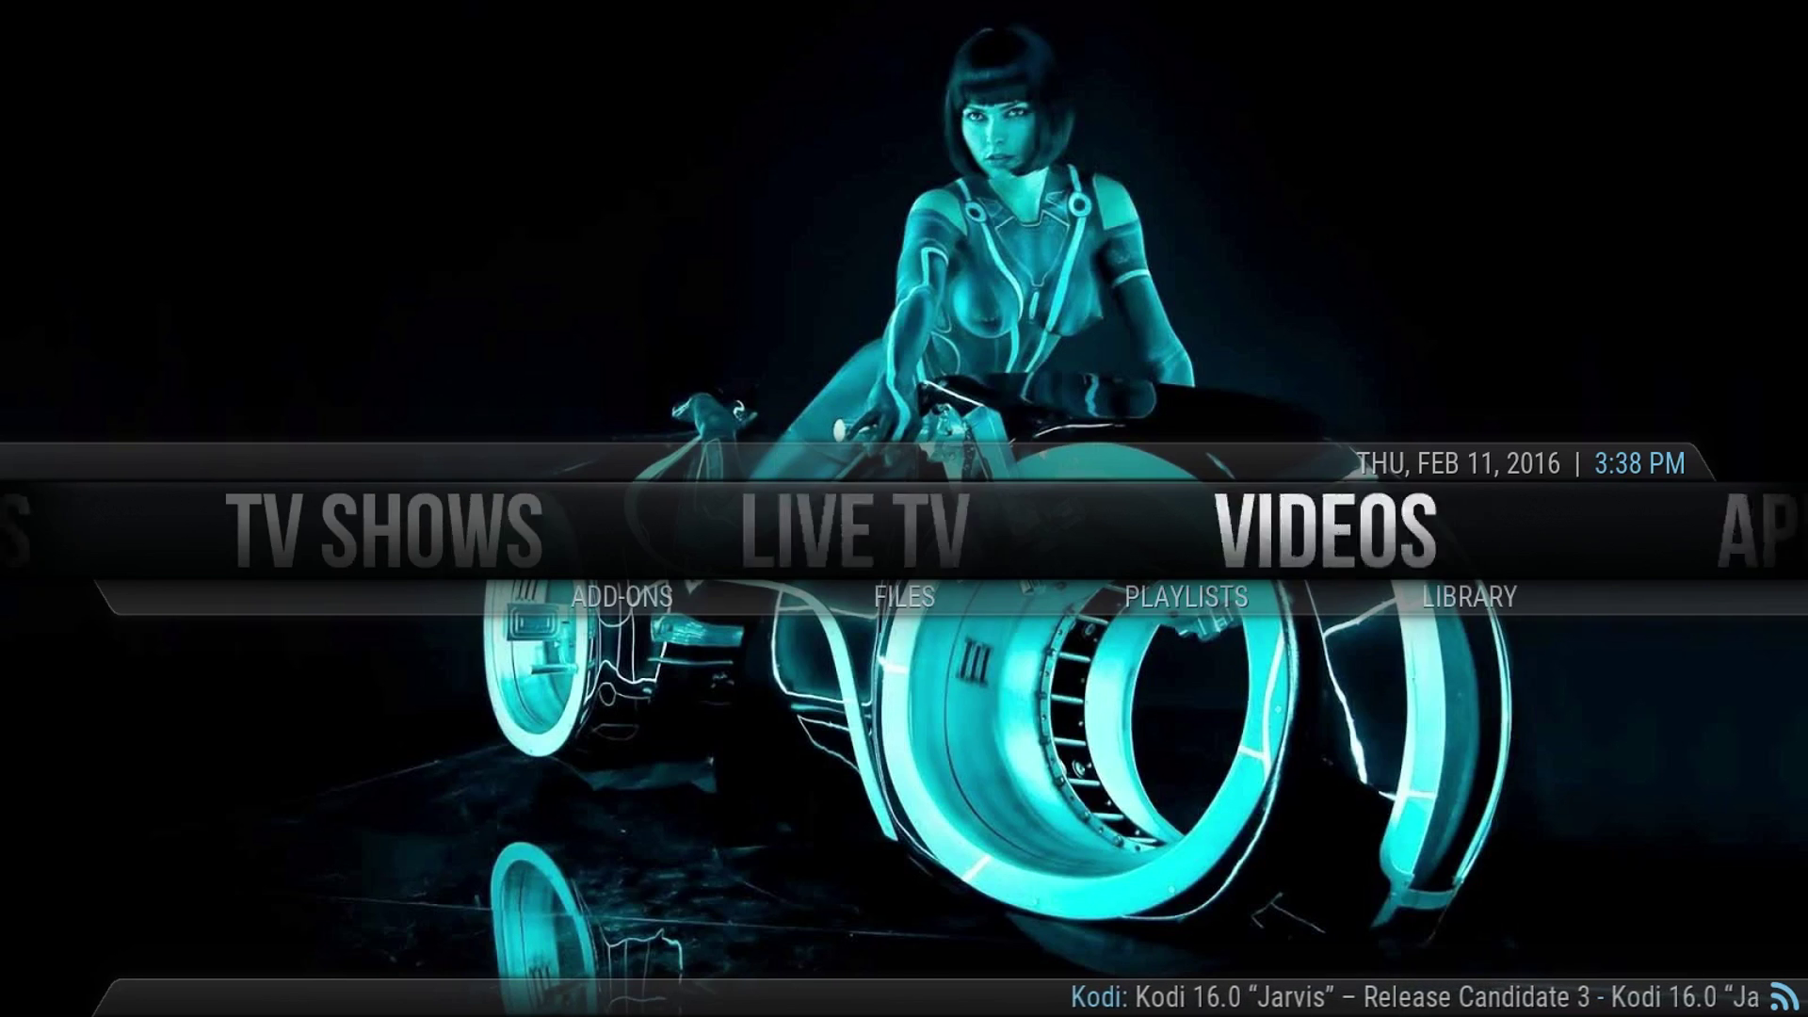
key("Right")
key("Right")
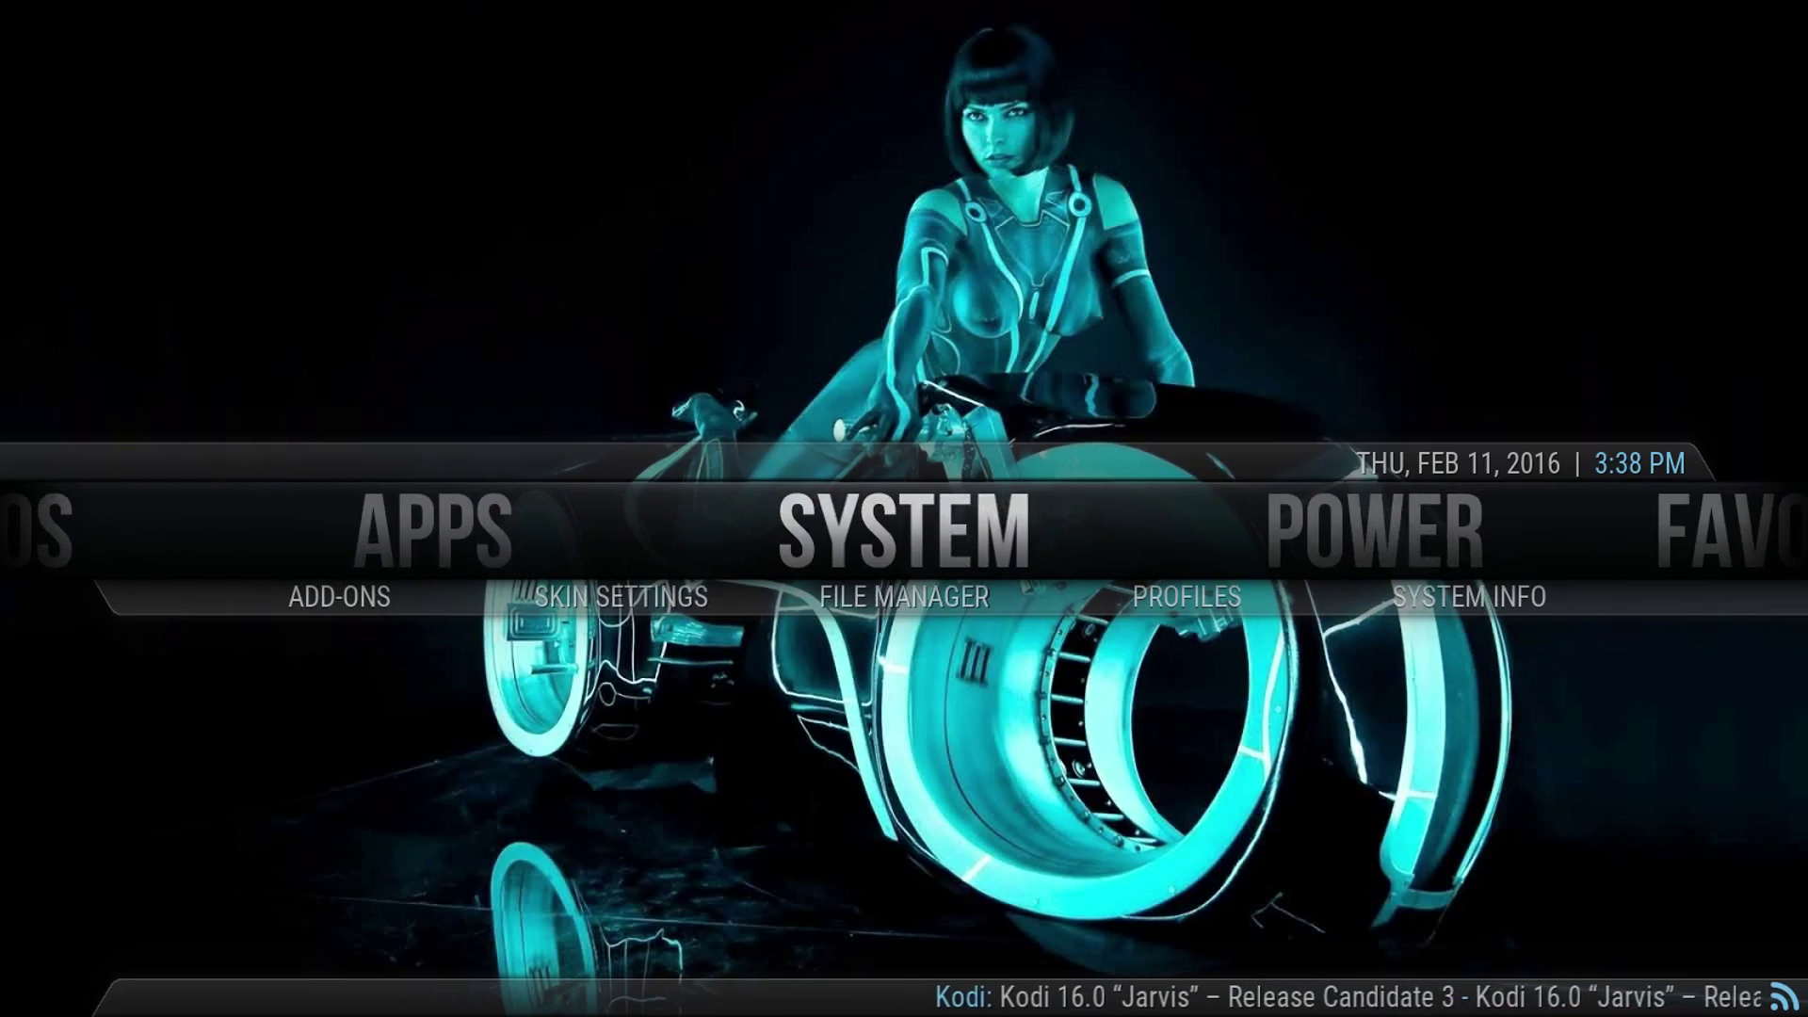
left_click(895, 524)
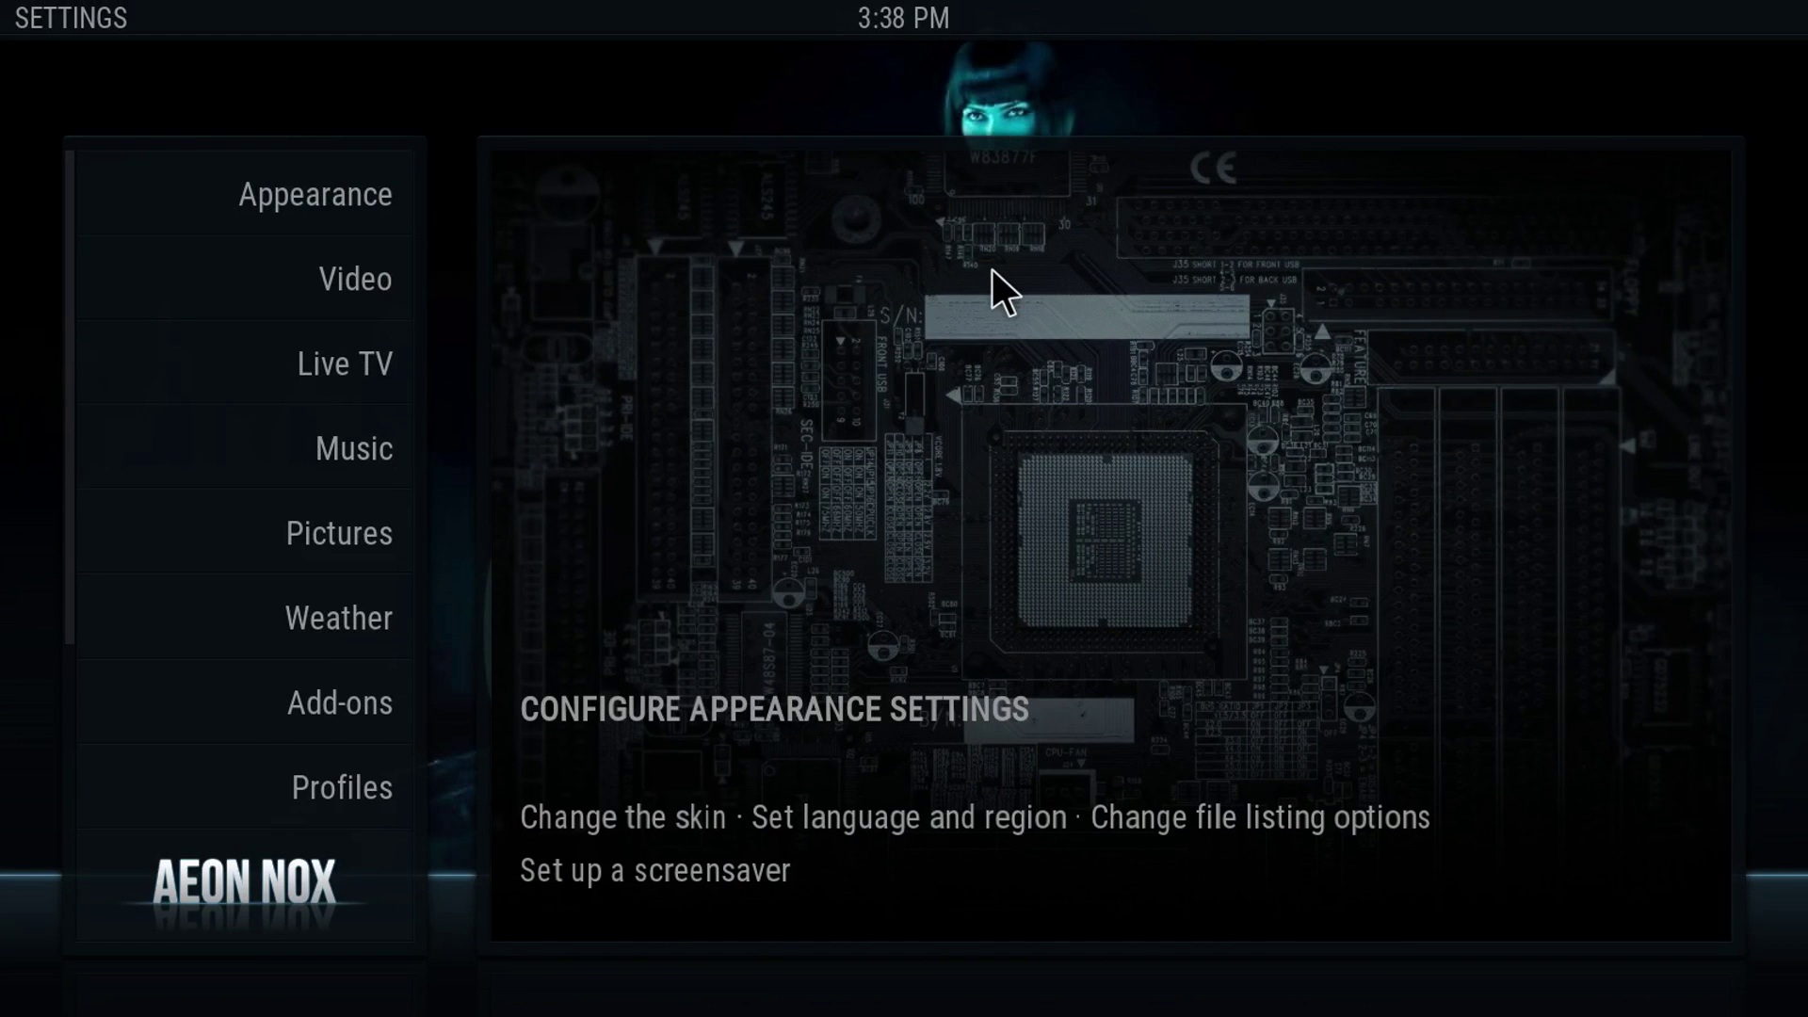
Return to the home menu and quit Kodi from POWER.
key("Escape")
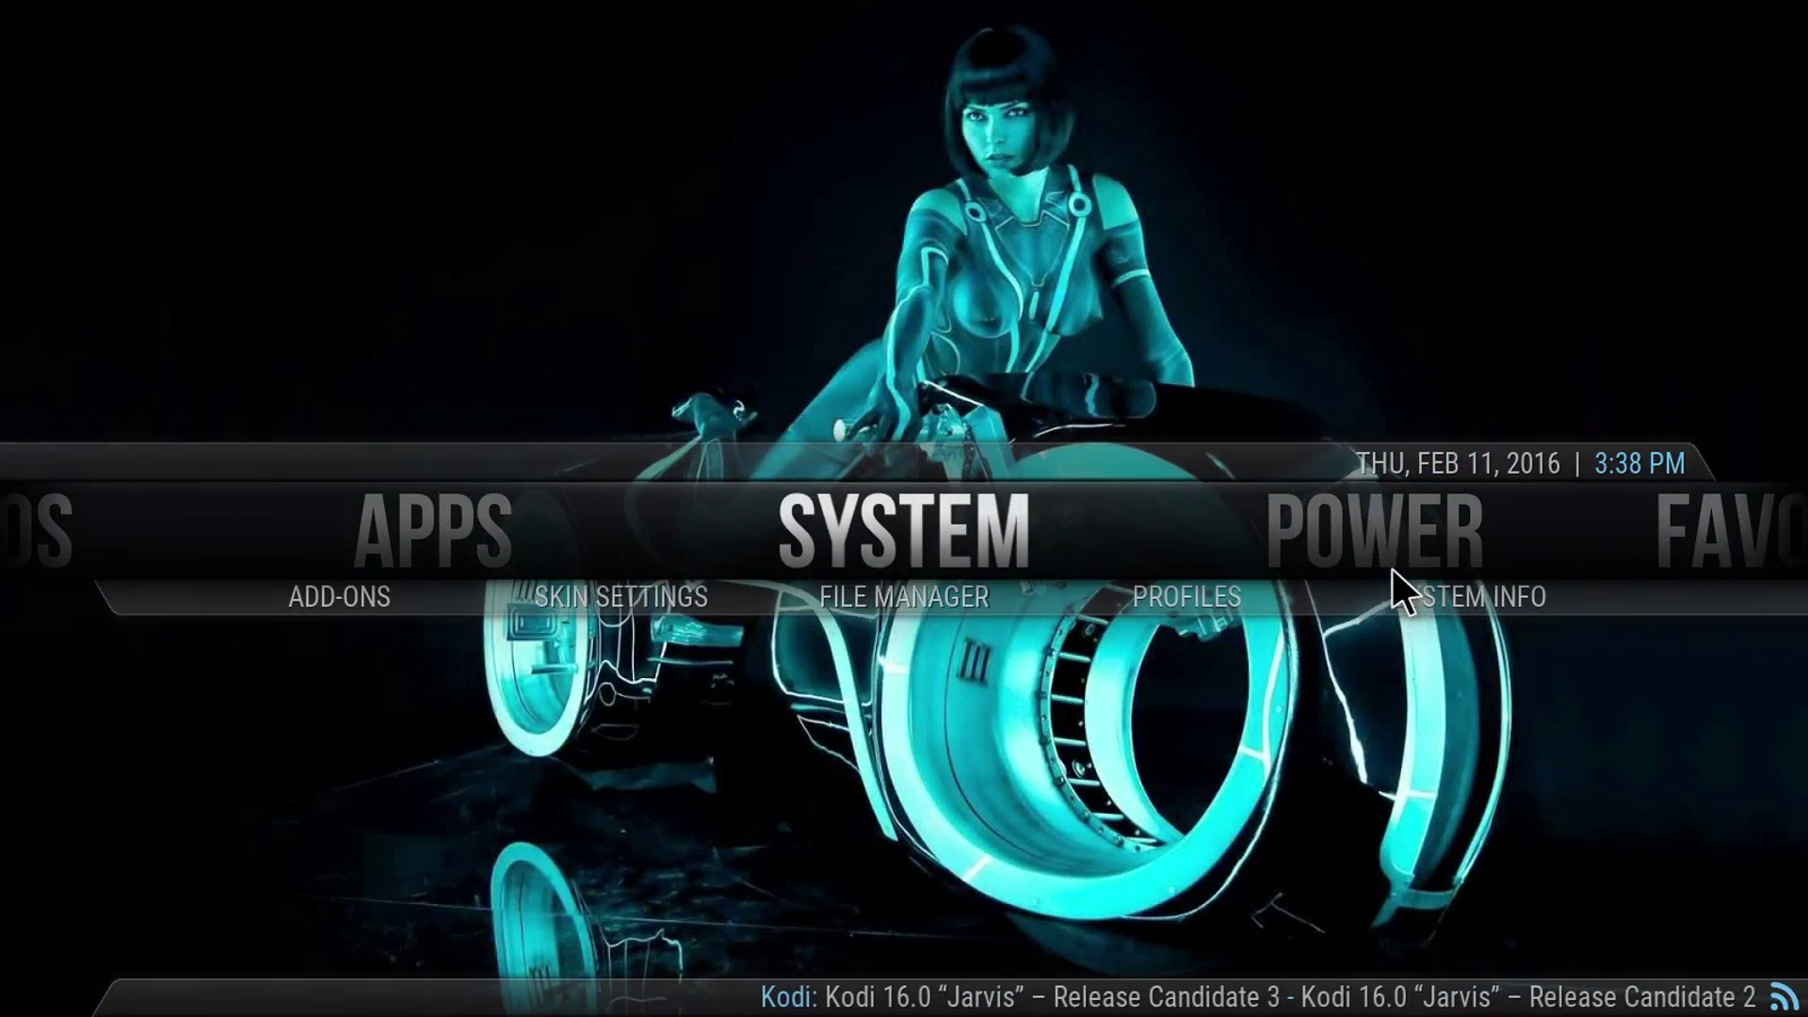
key("Right")
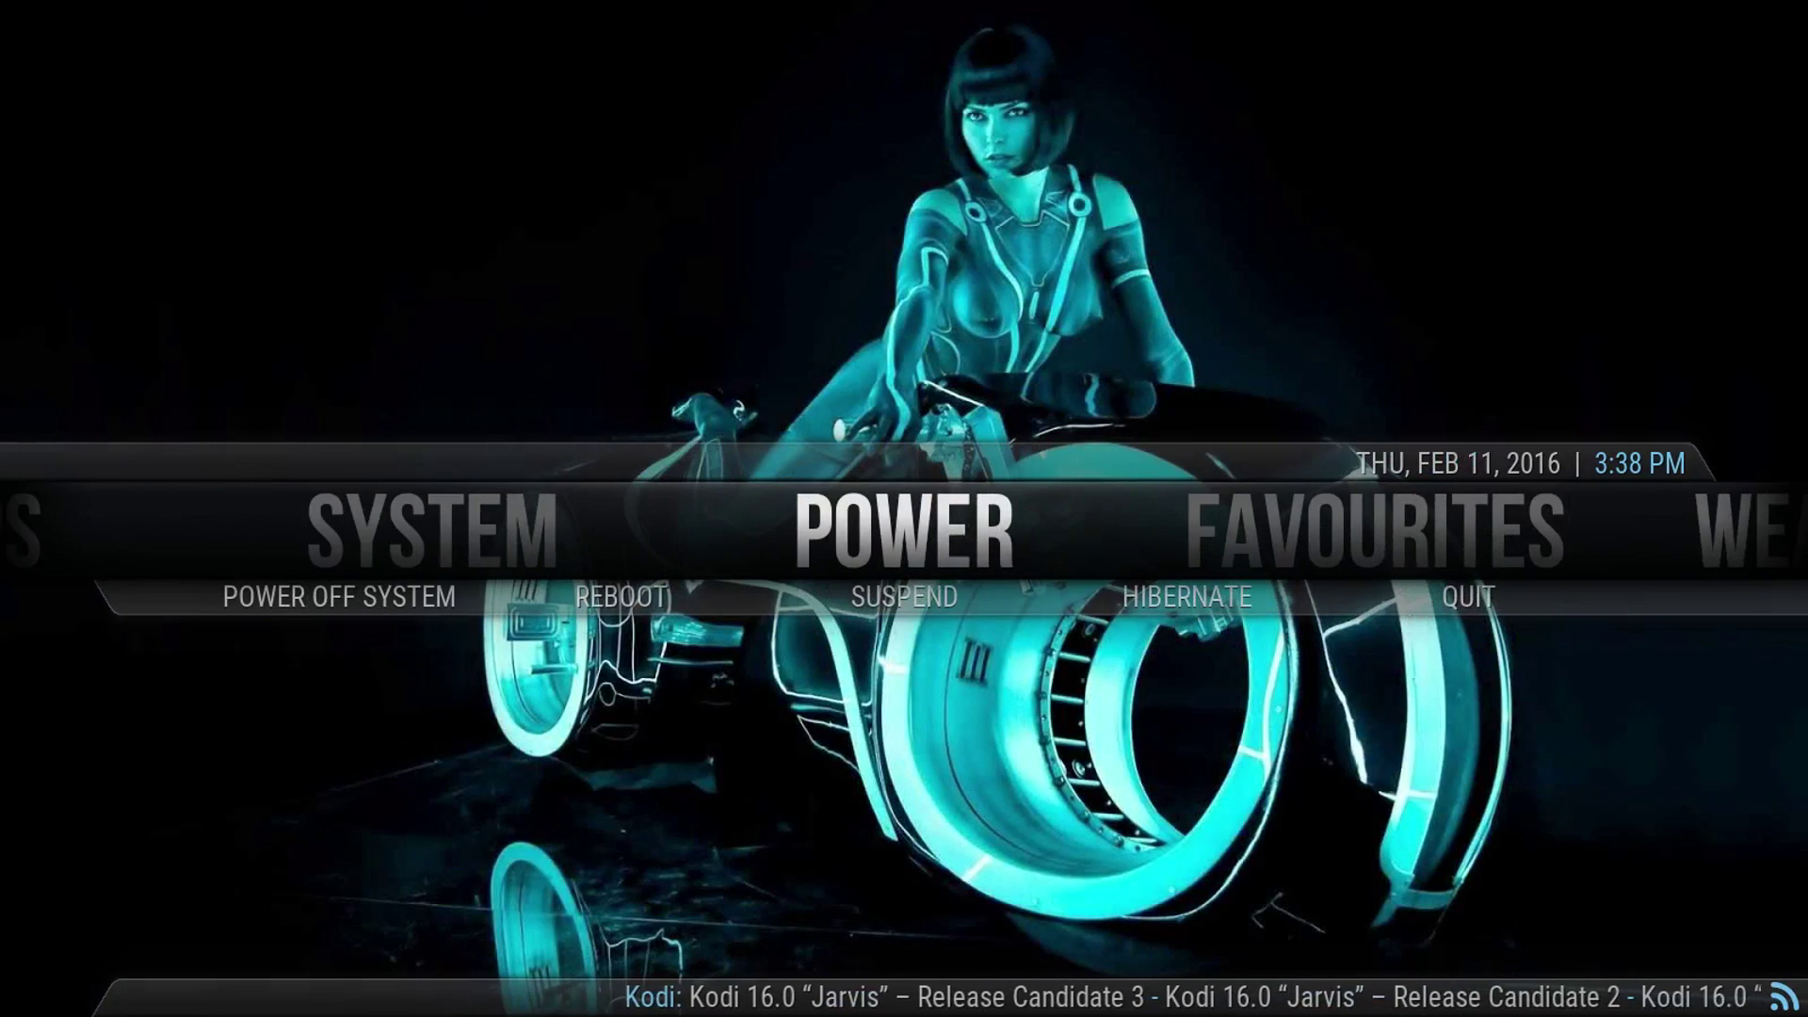
key("Right")
key("Left")
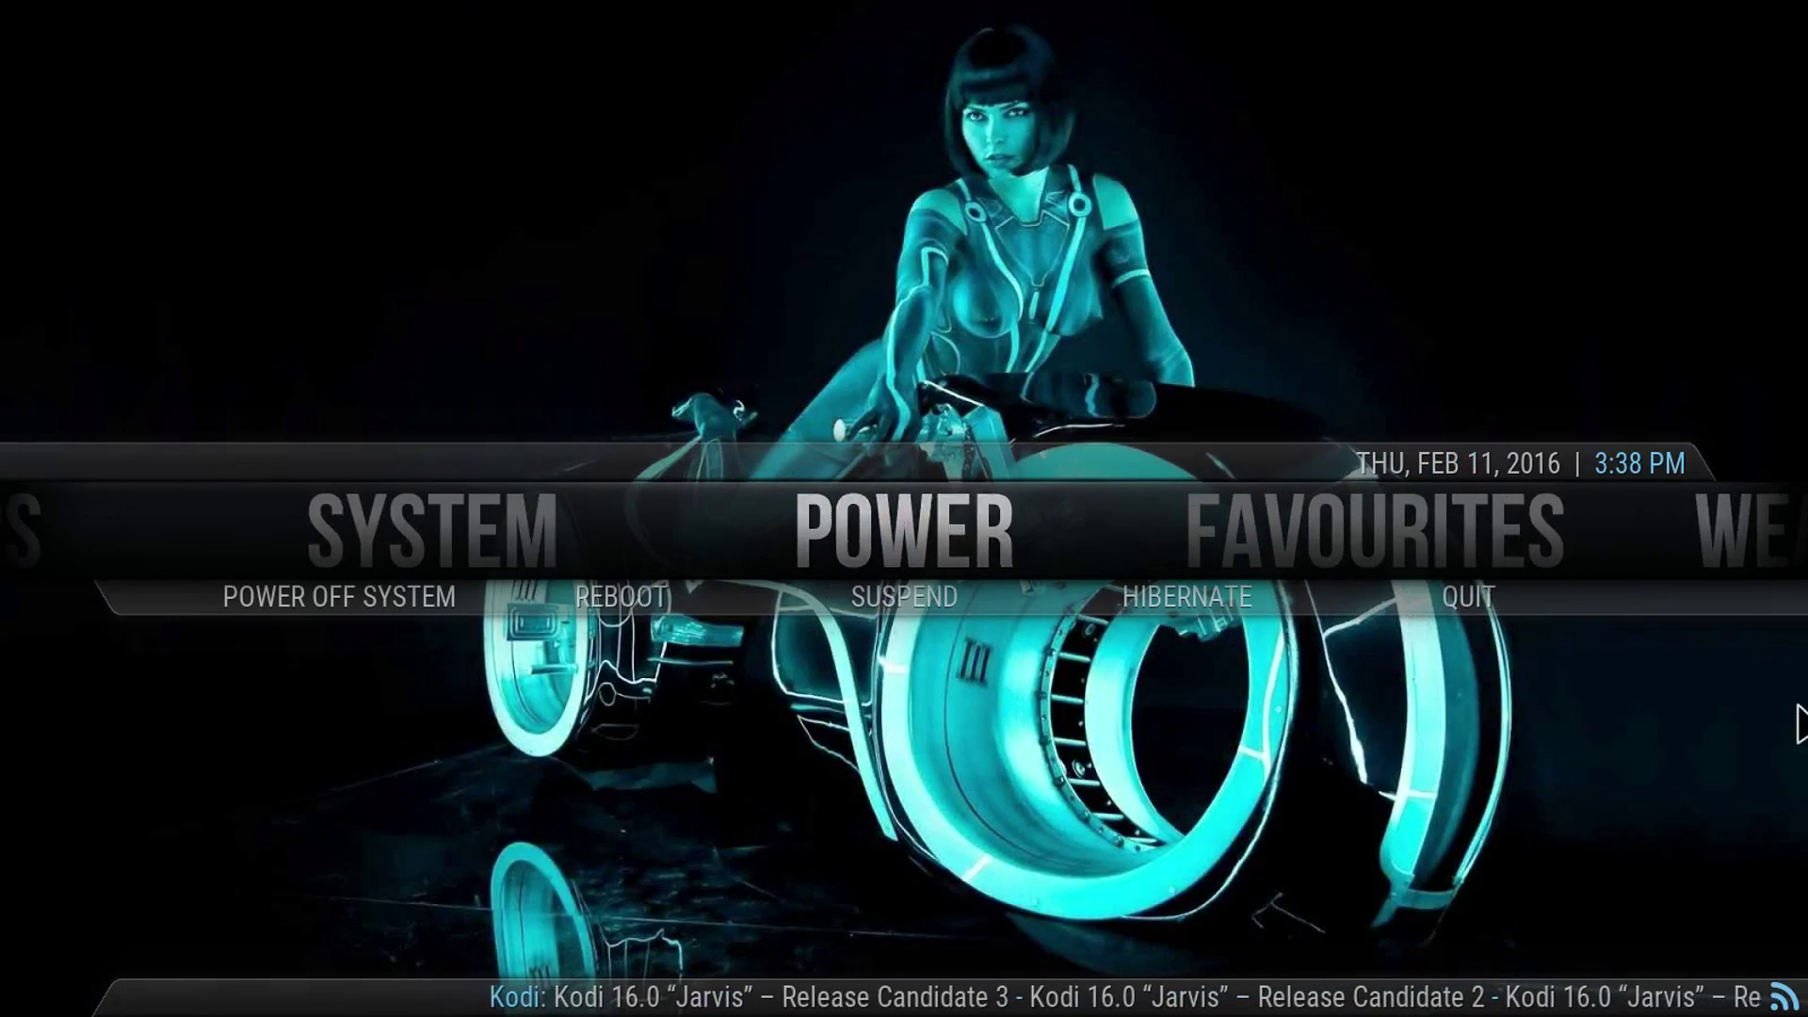
left_click(1522, 610)
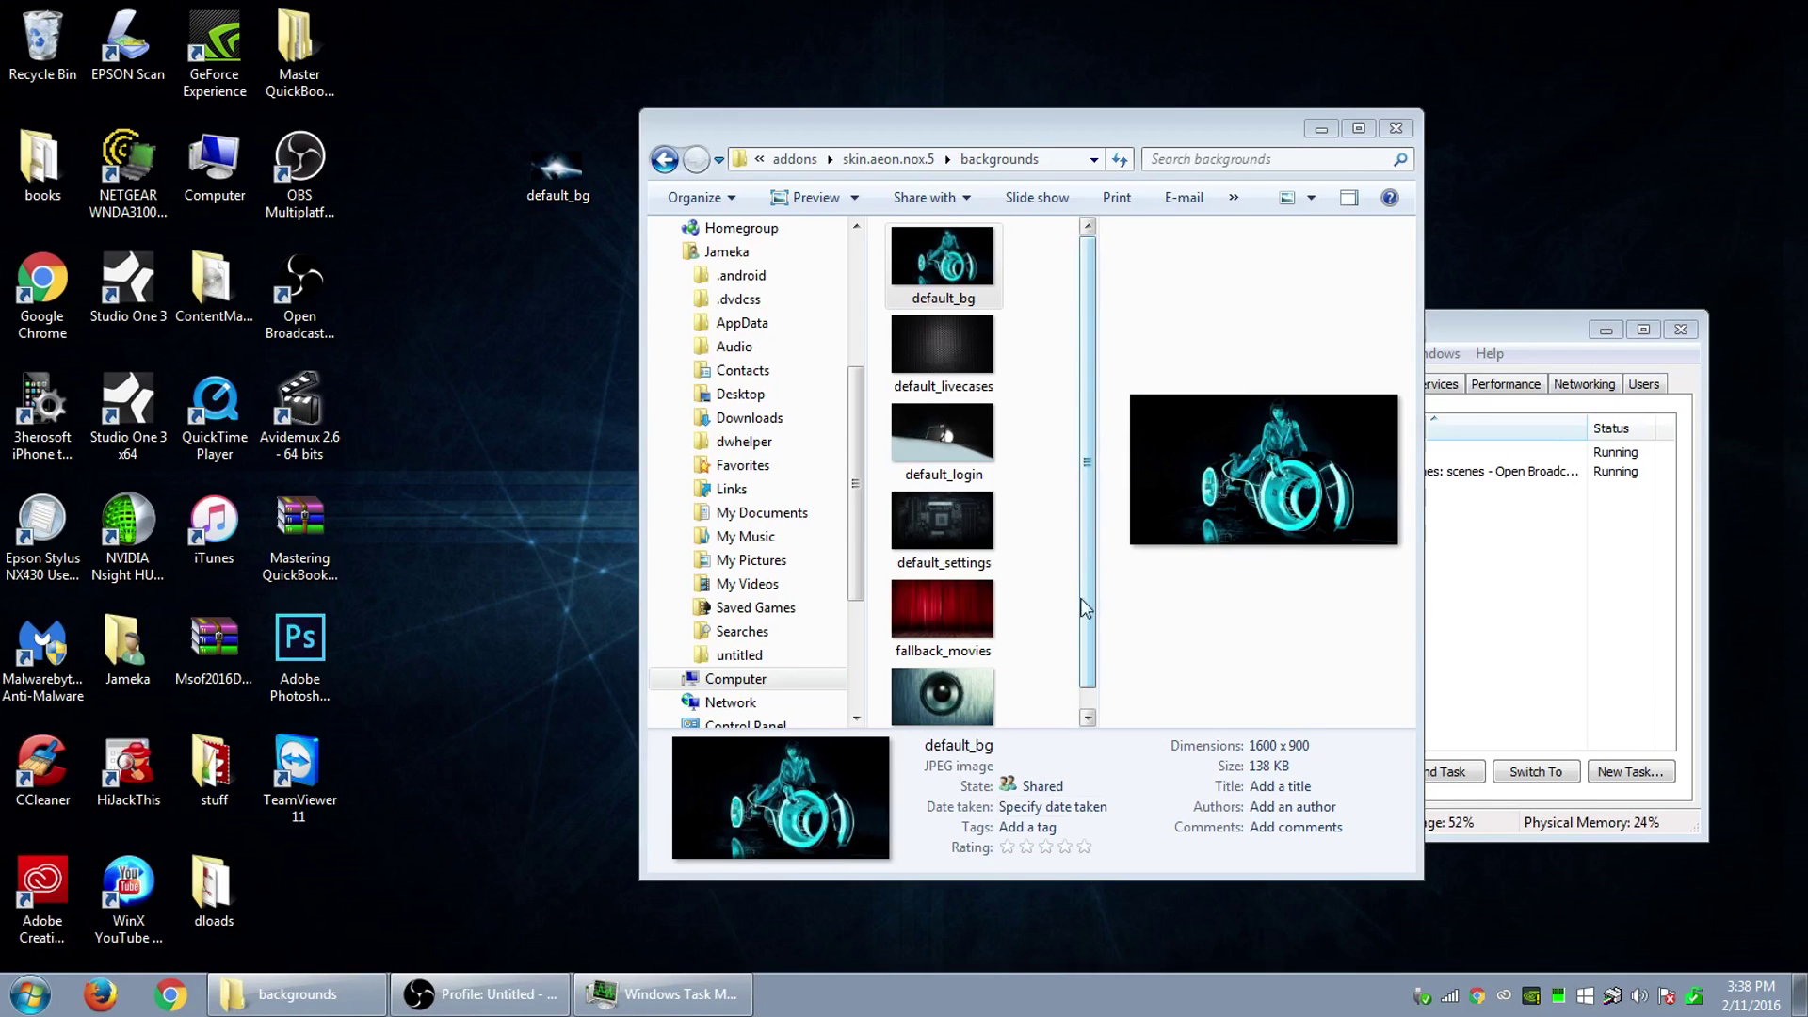
scroll(1100, 620, "down", 1)
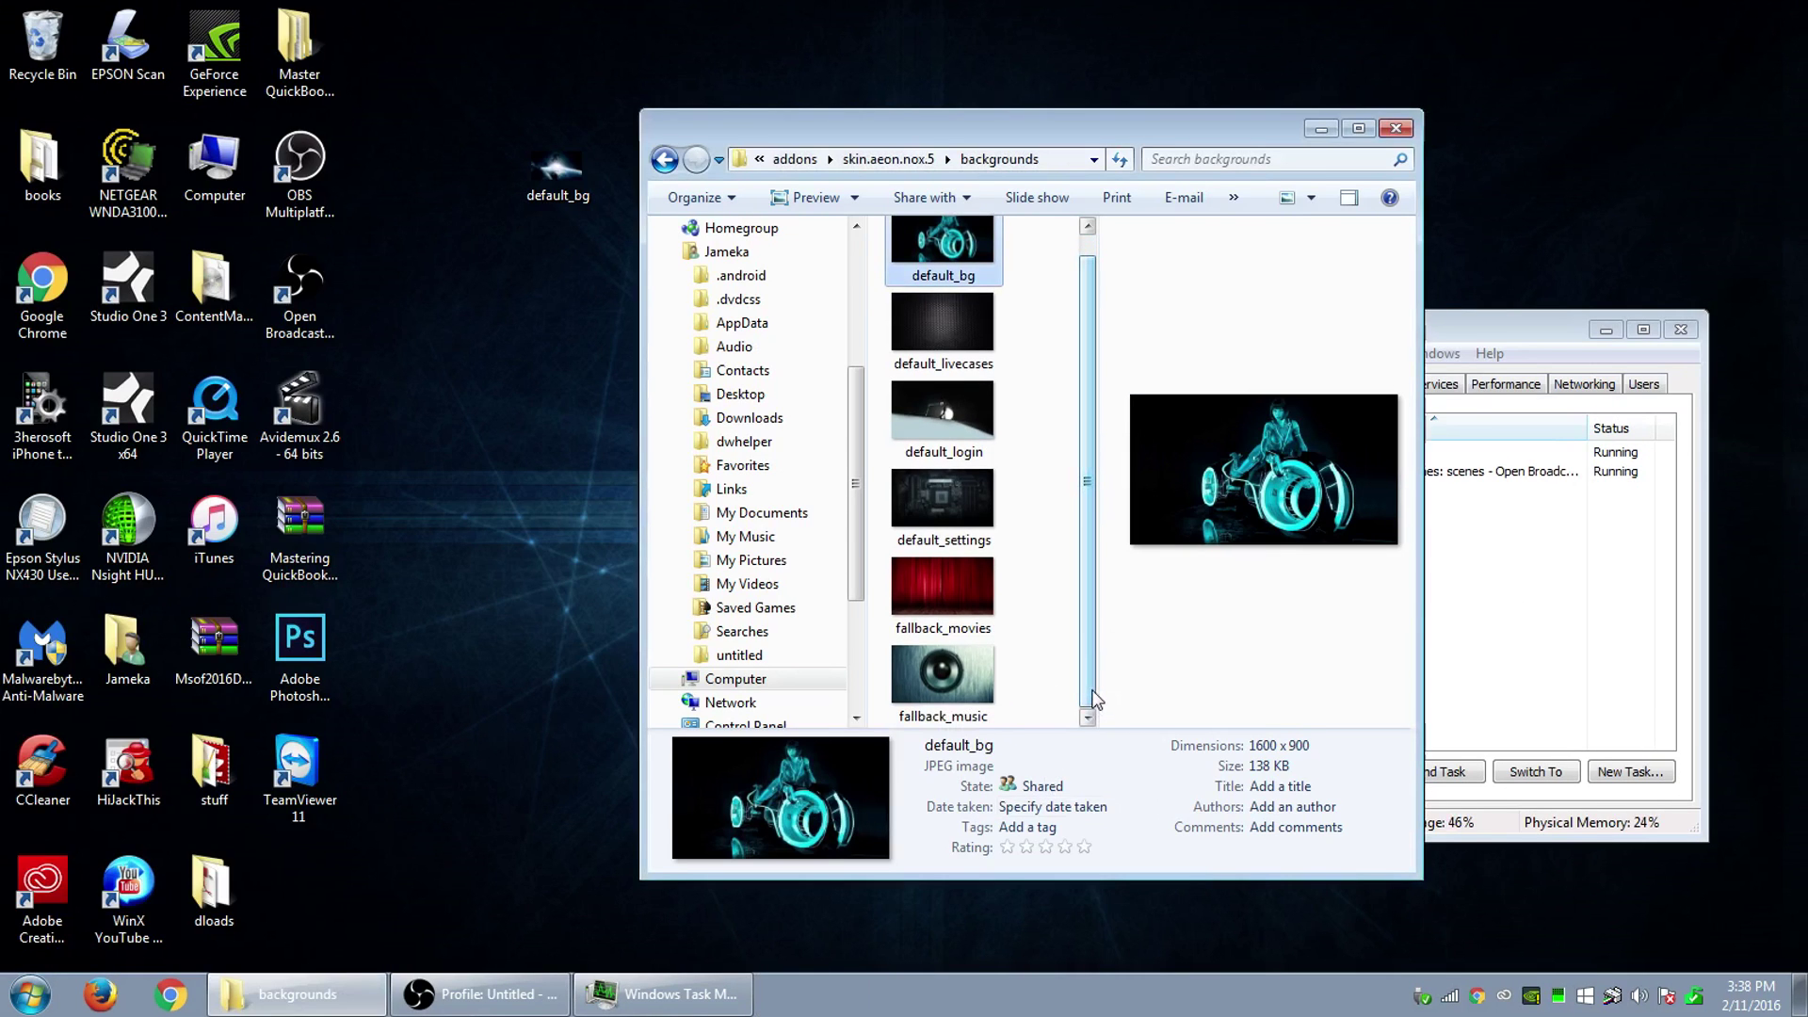
scroll(1097, 617, "up", 1)
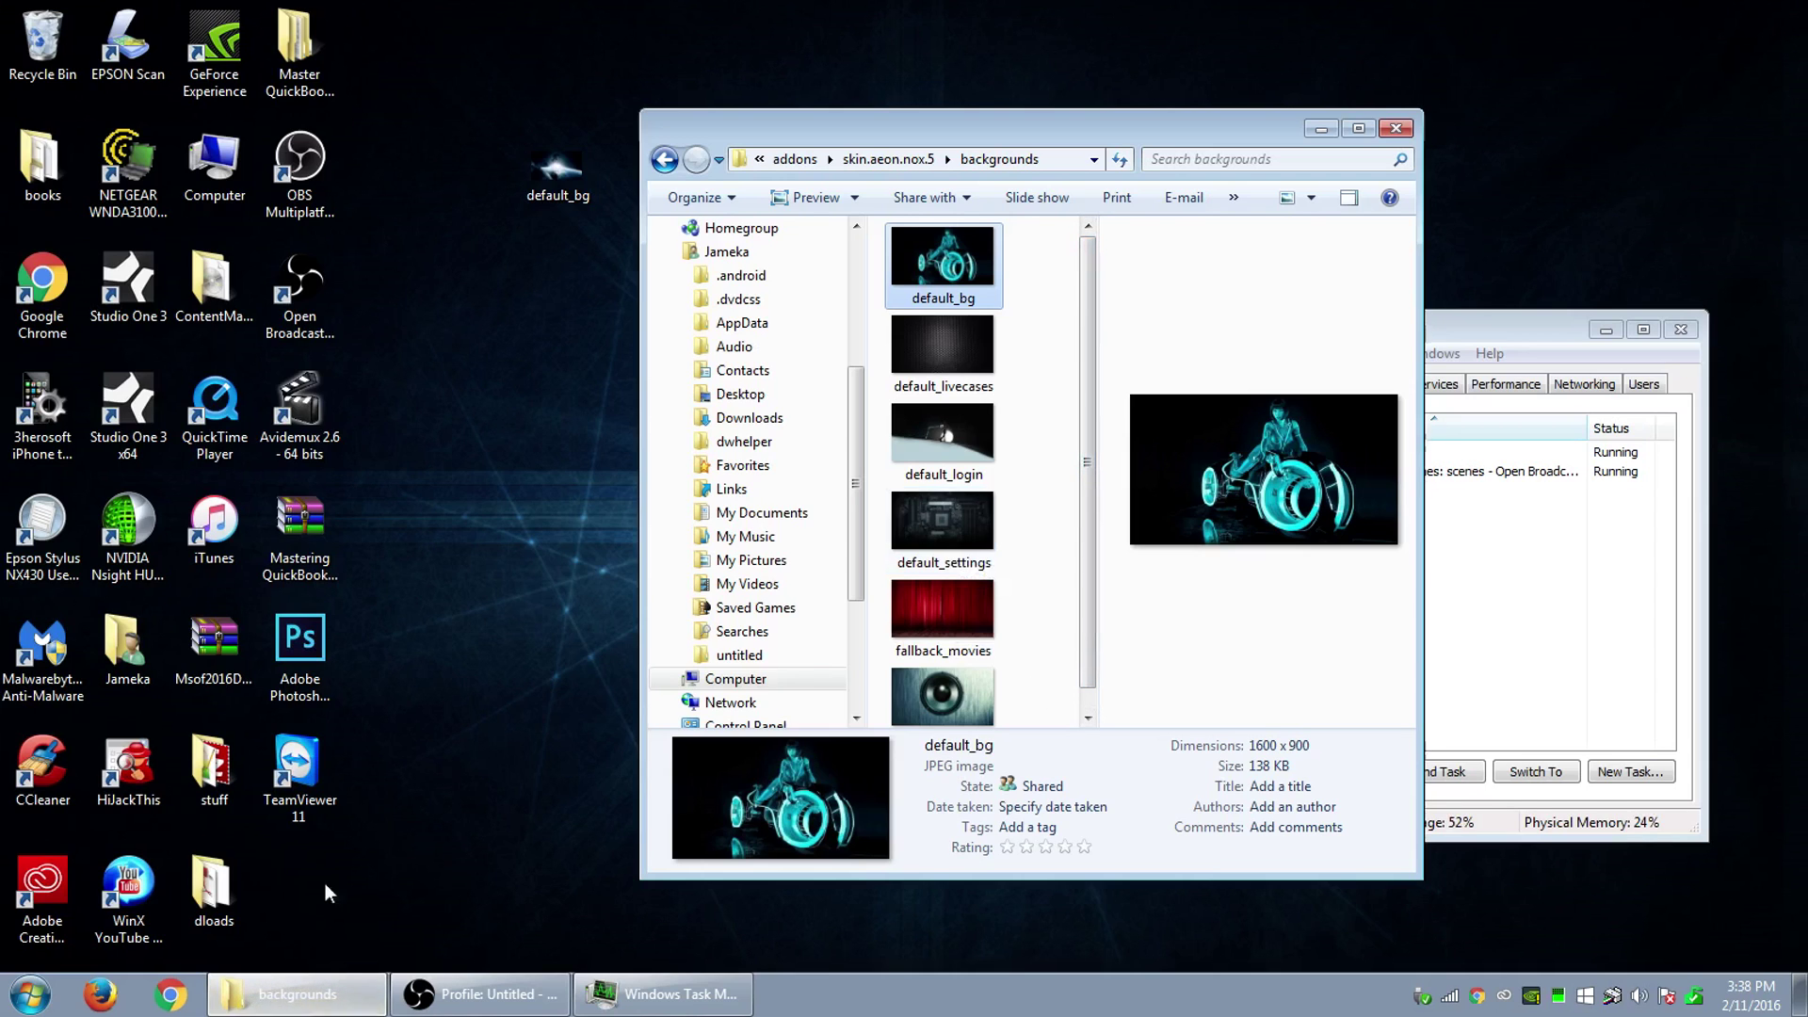
Search Google Images for hd wallpapers in a new Chrome tab and scroll through the results.
left_click(171, 997)
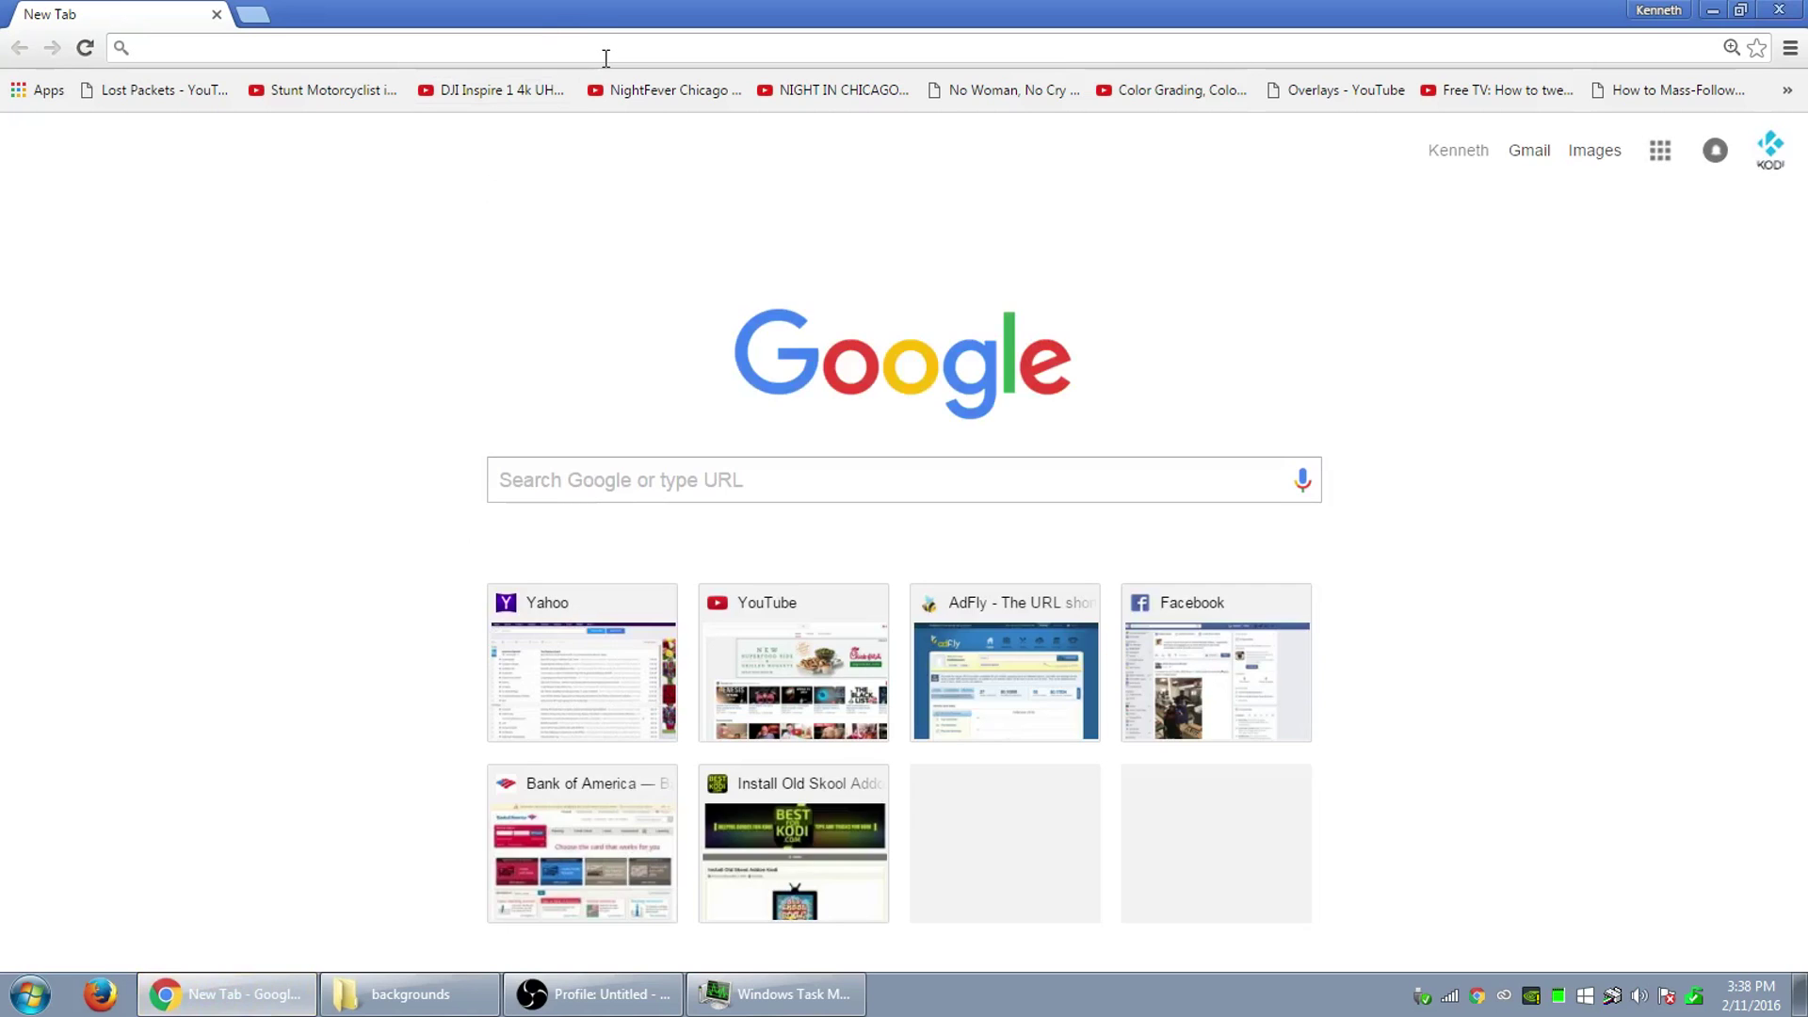
type("hd")
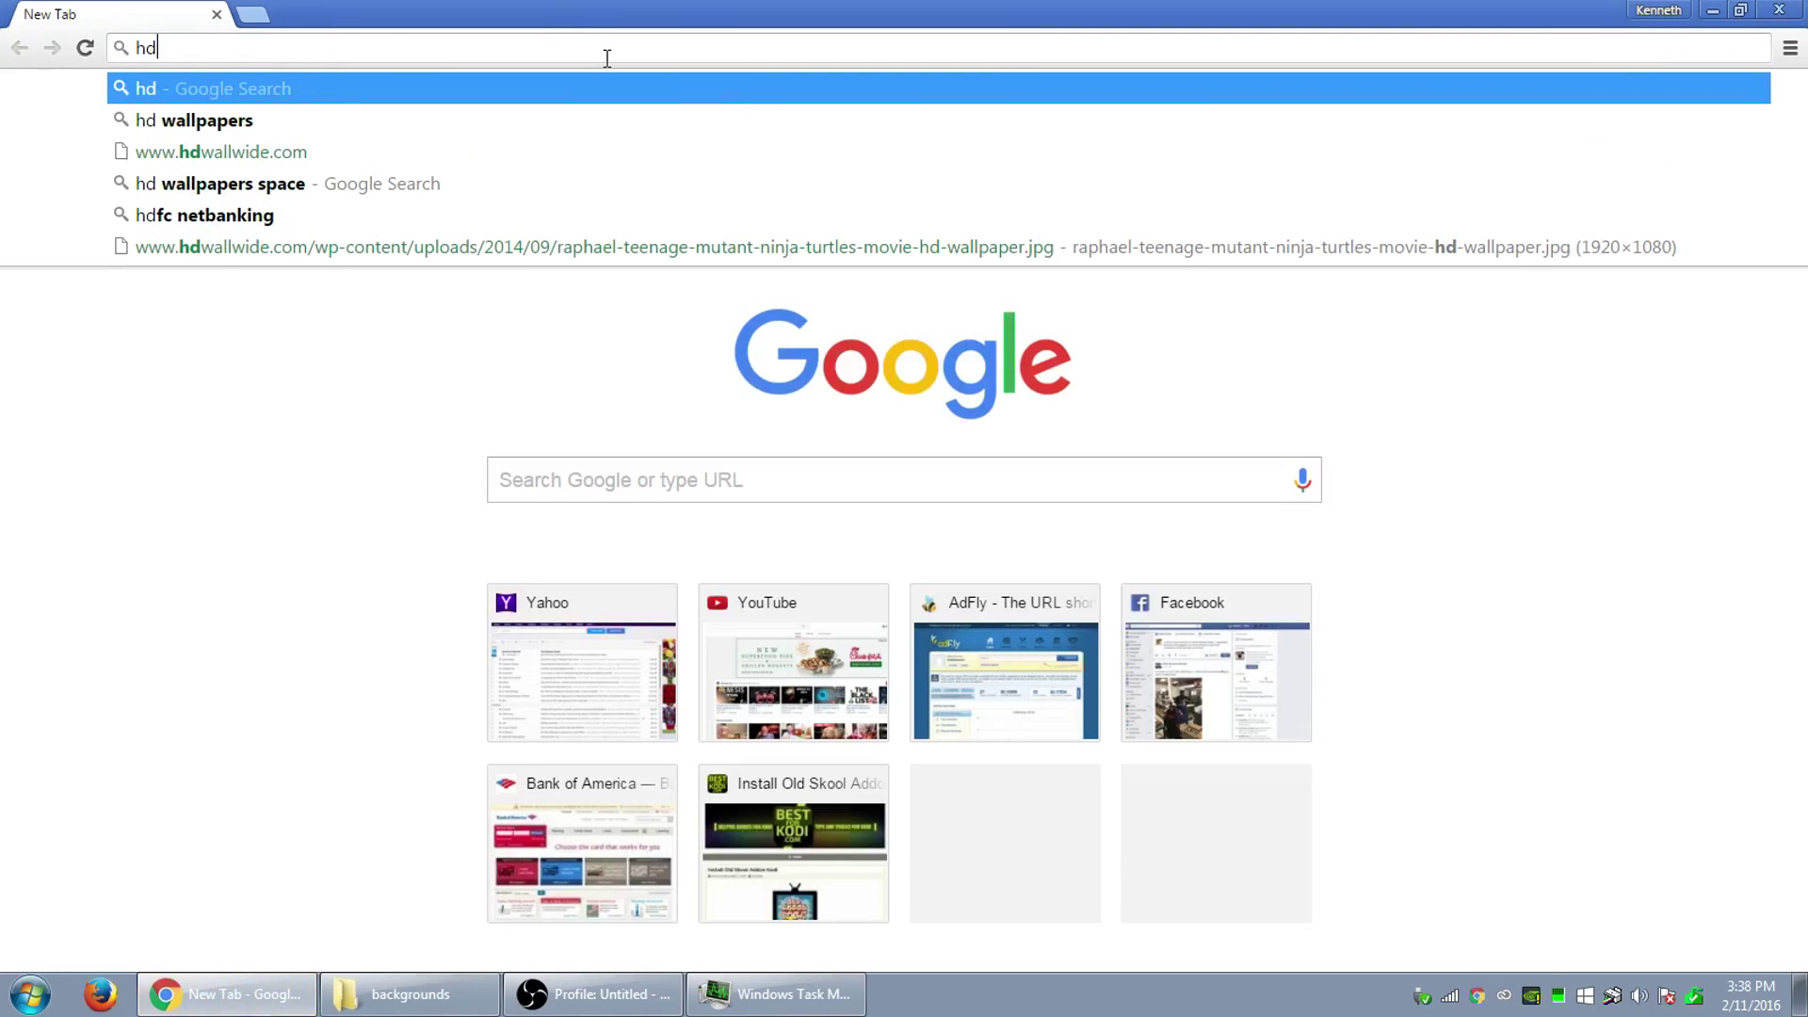
left_click(556, 111)
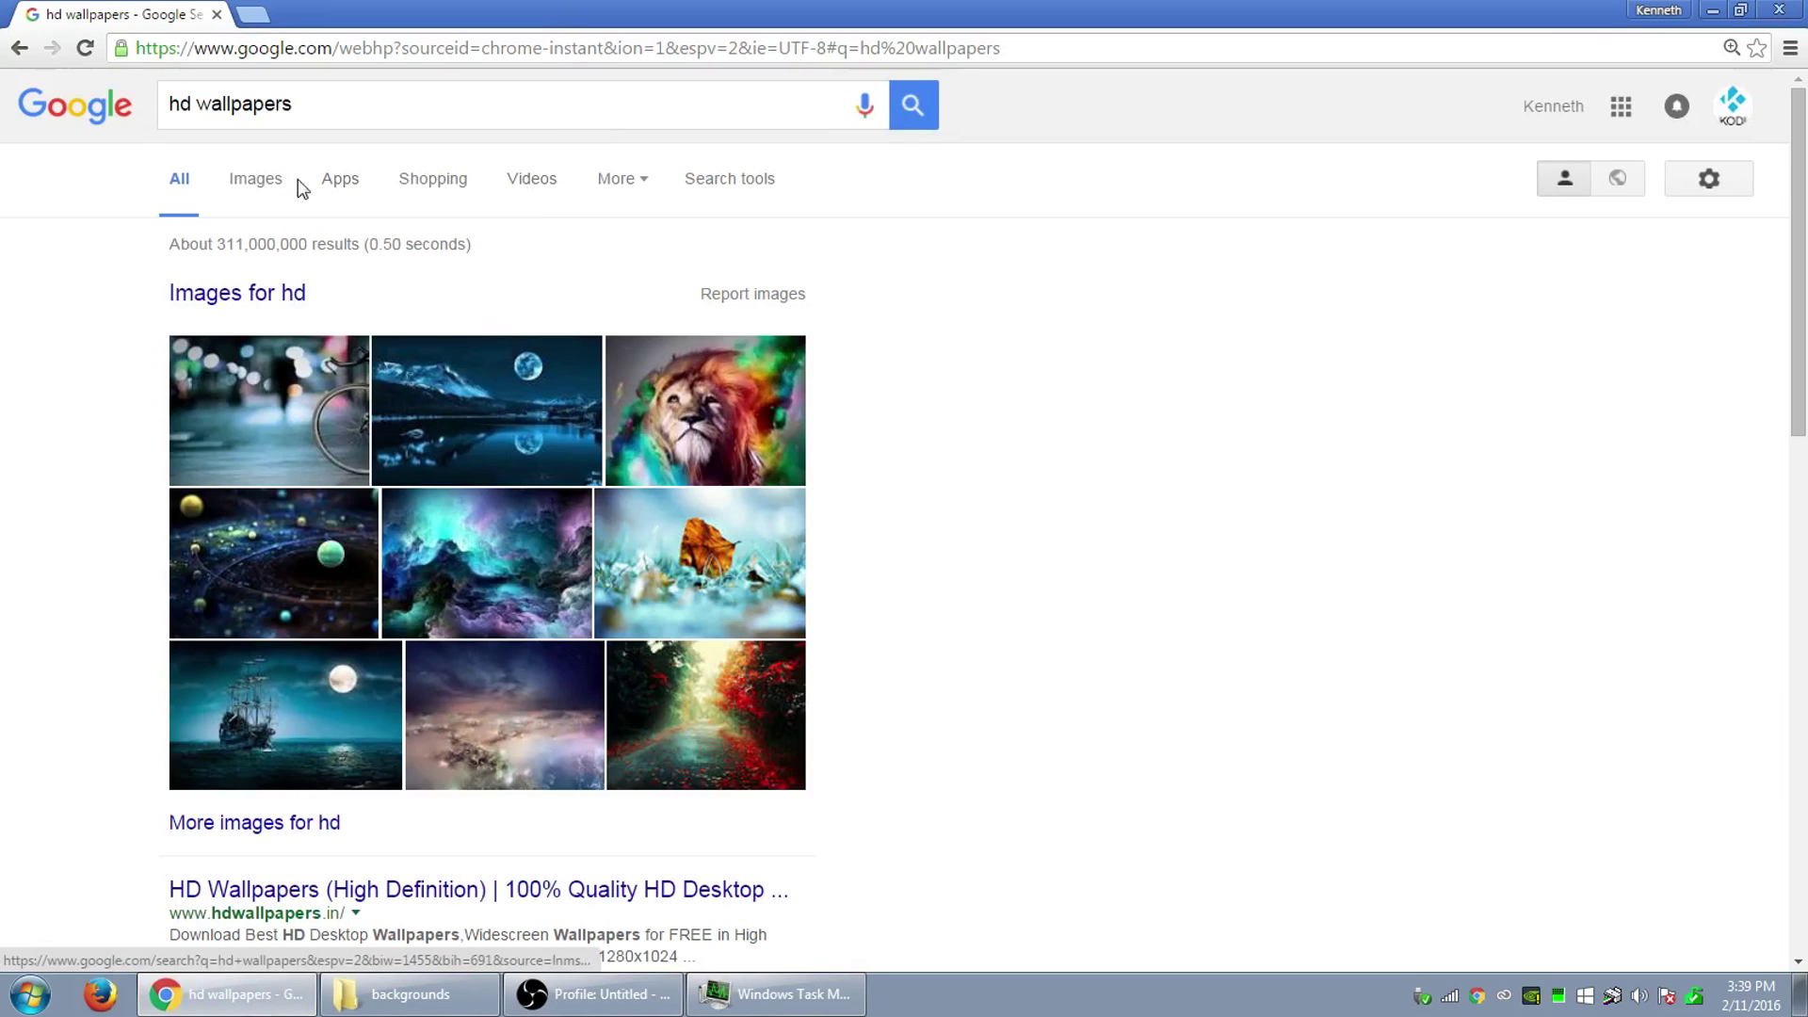
left_click(274, 182)
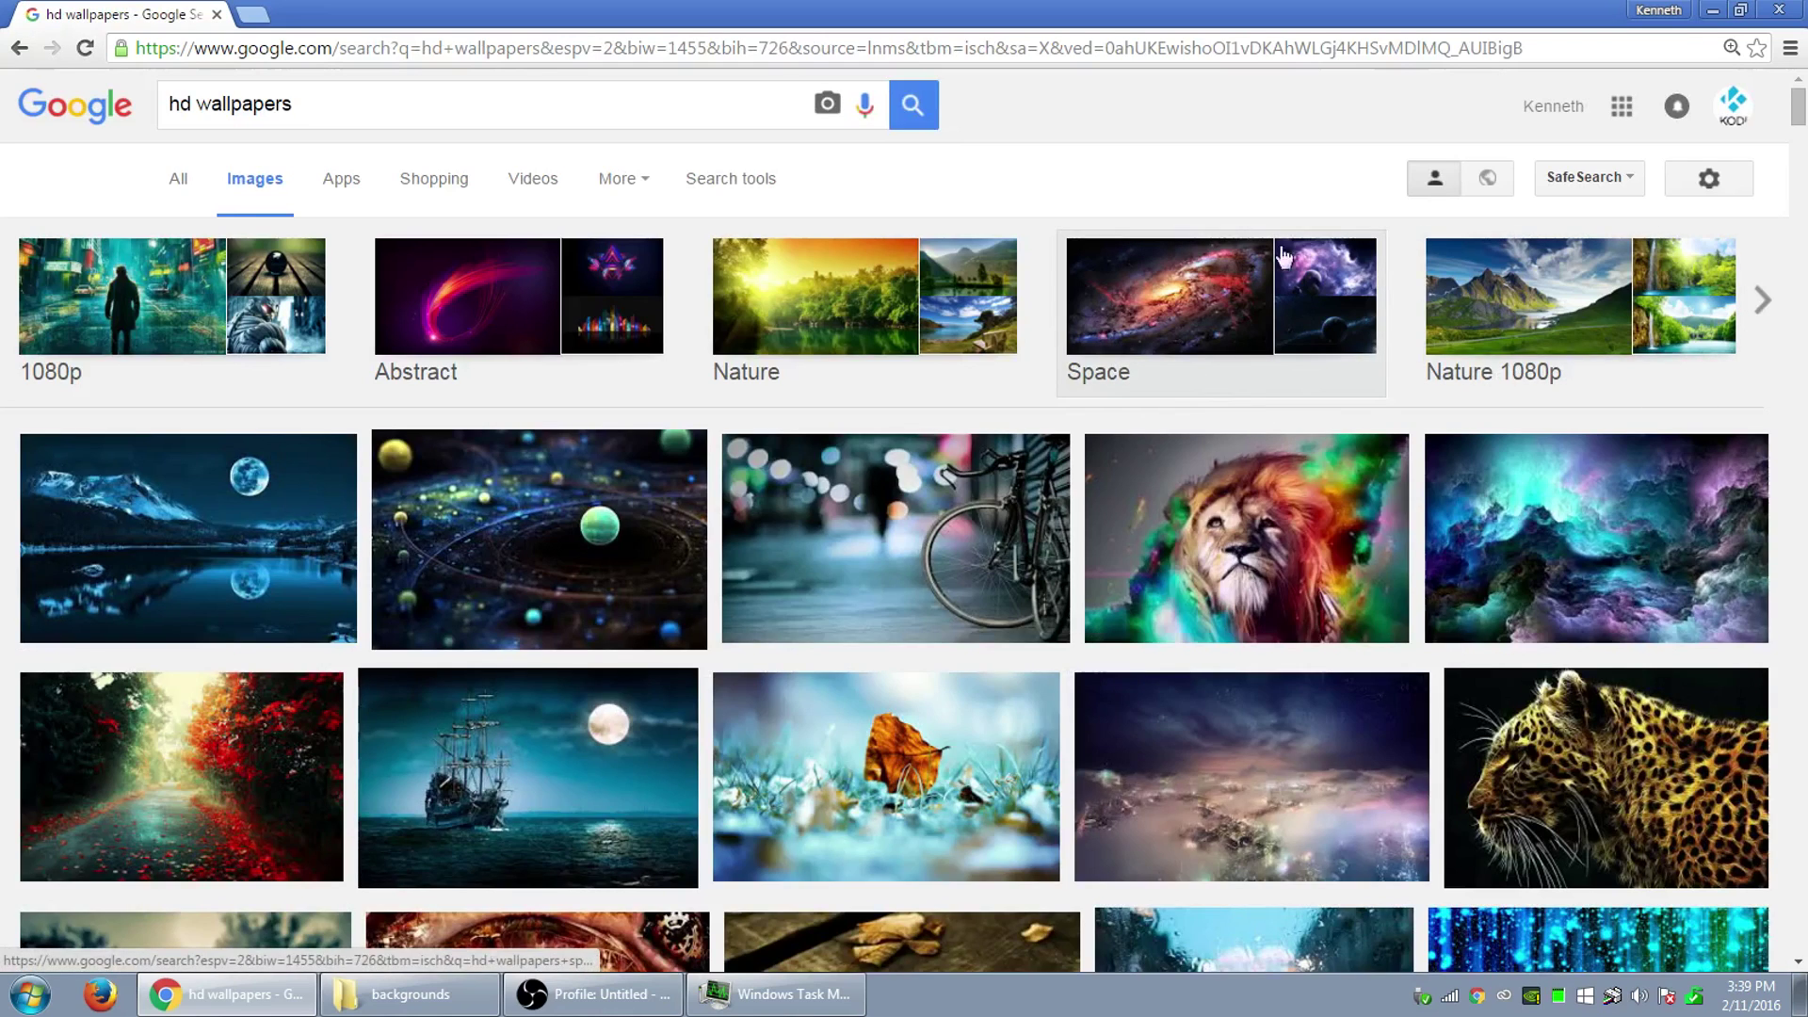
scroll(1284, 392, "down", 1)
scroll(1283, 391, "down", 8)
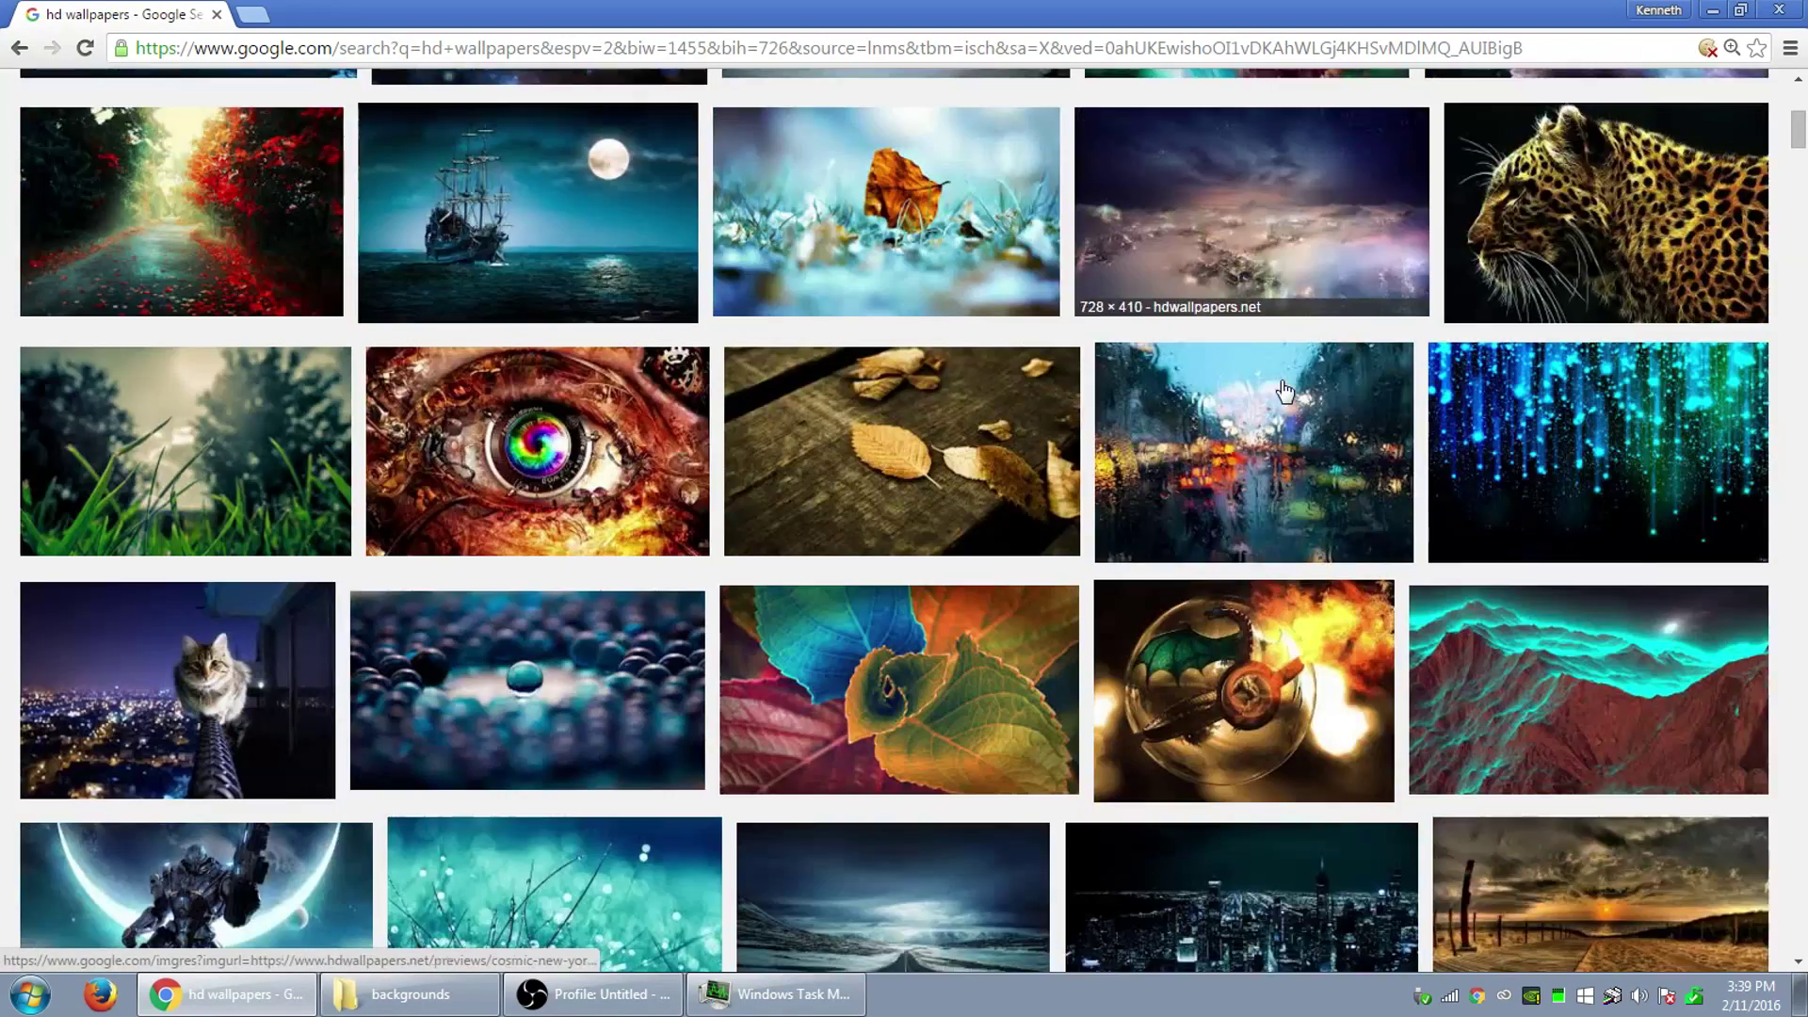
scroll(1283, 392, "down", 1)
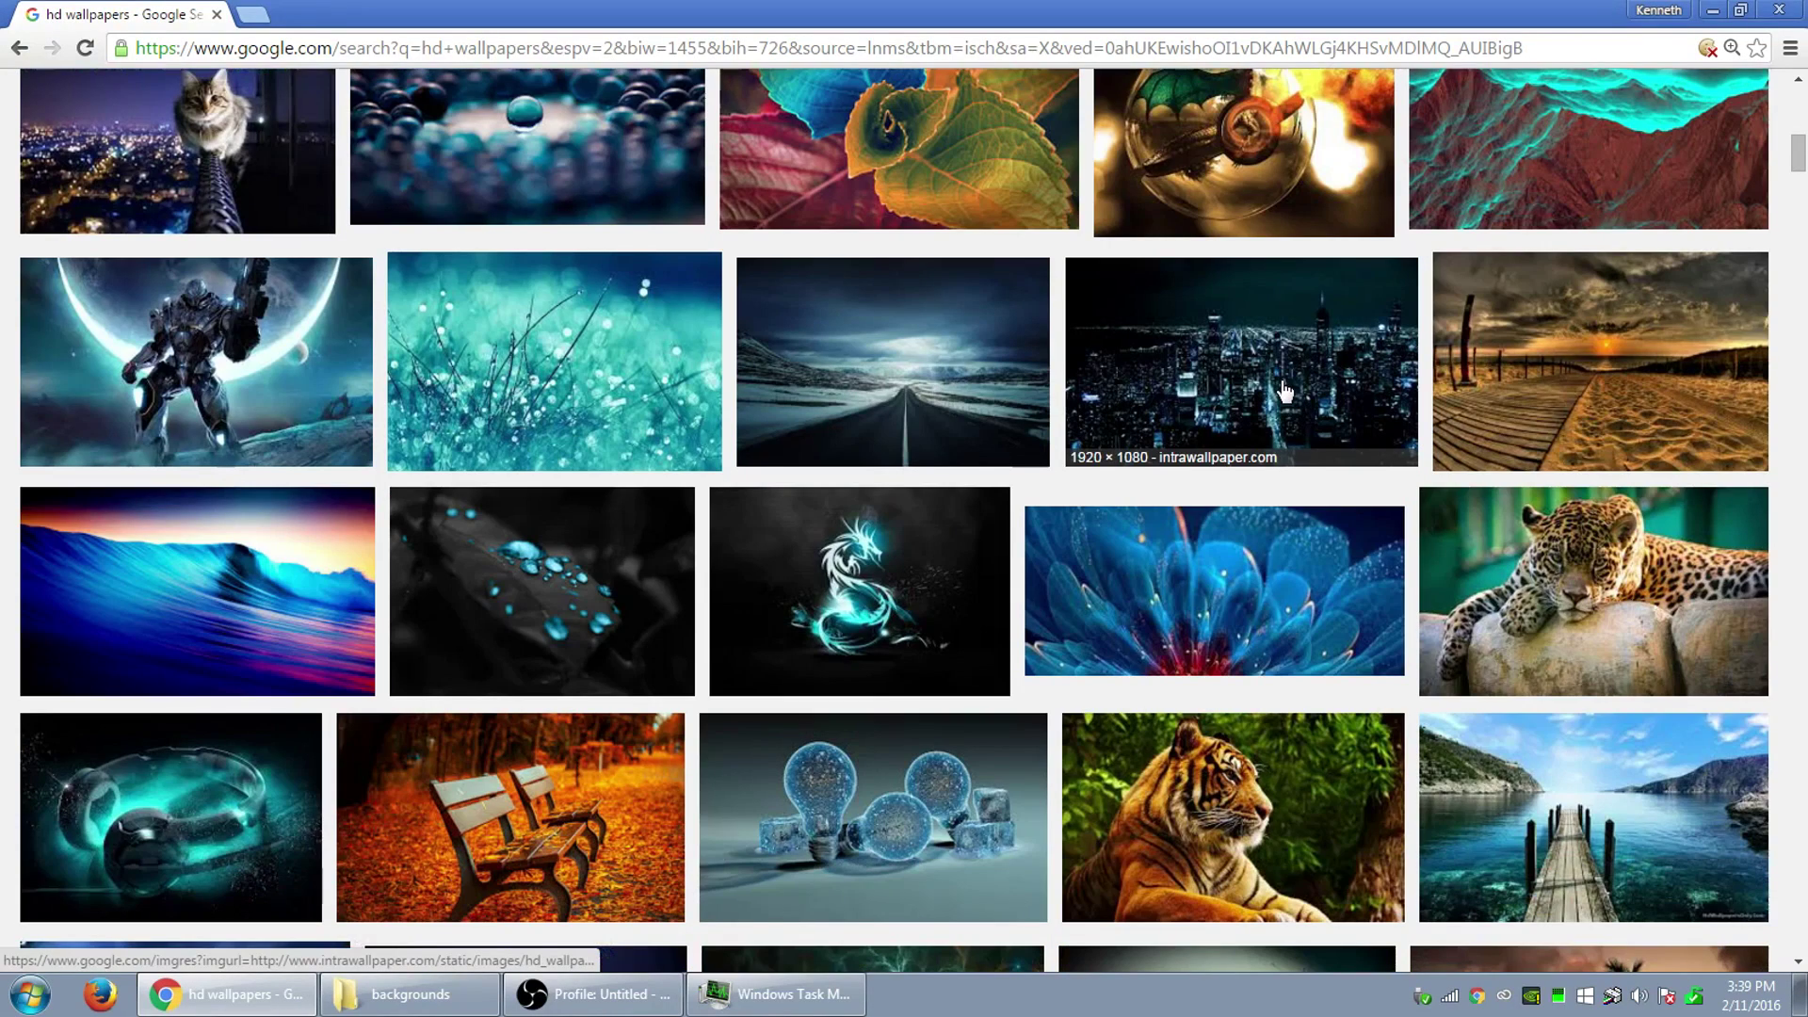
Check the glowing dragon wallpaper's source page, then go back to the image results.
left_click(904, 582)
left_click(1324, 493)
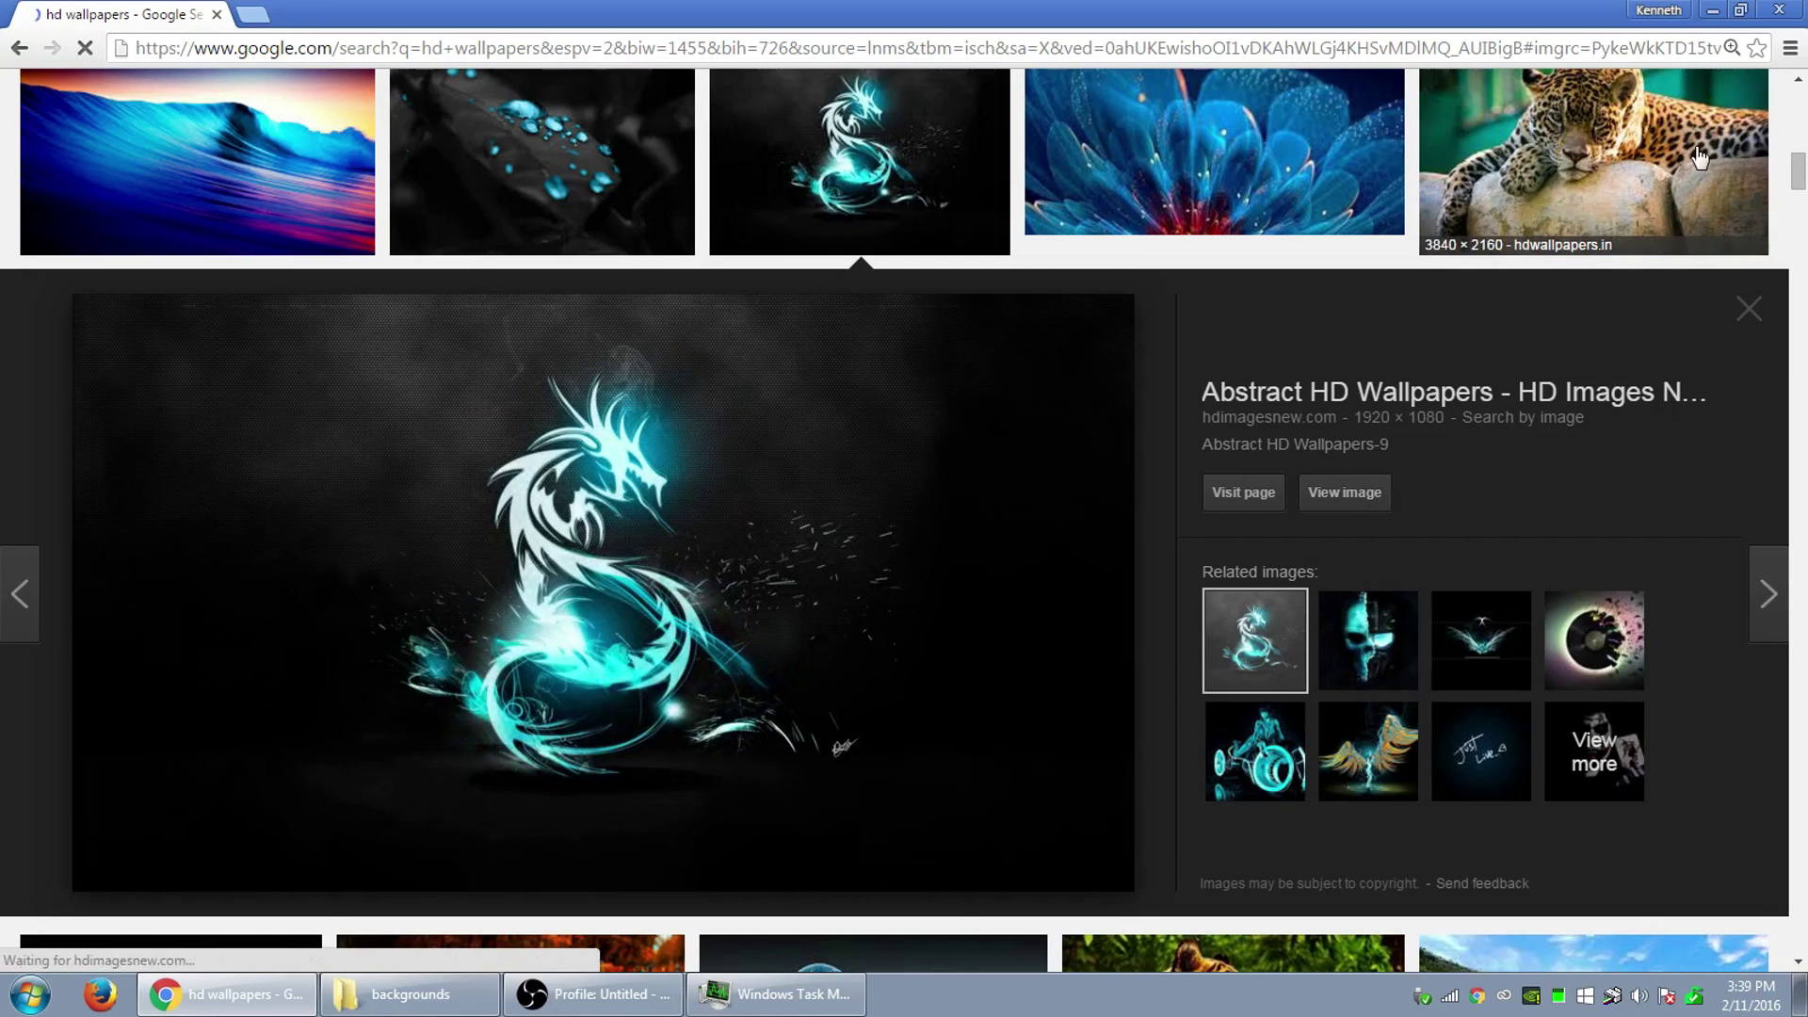
left_click(1754, 325)
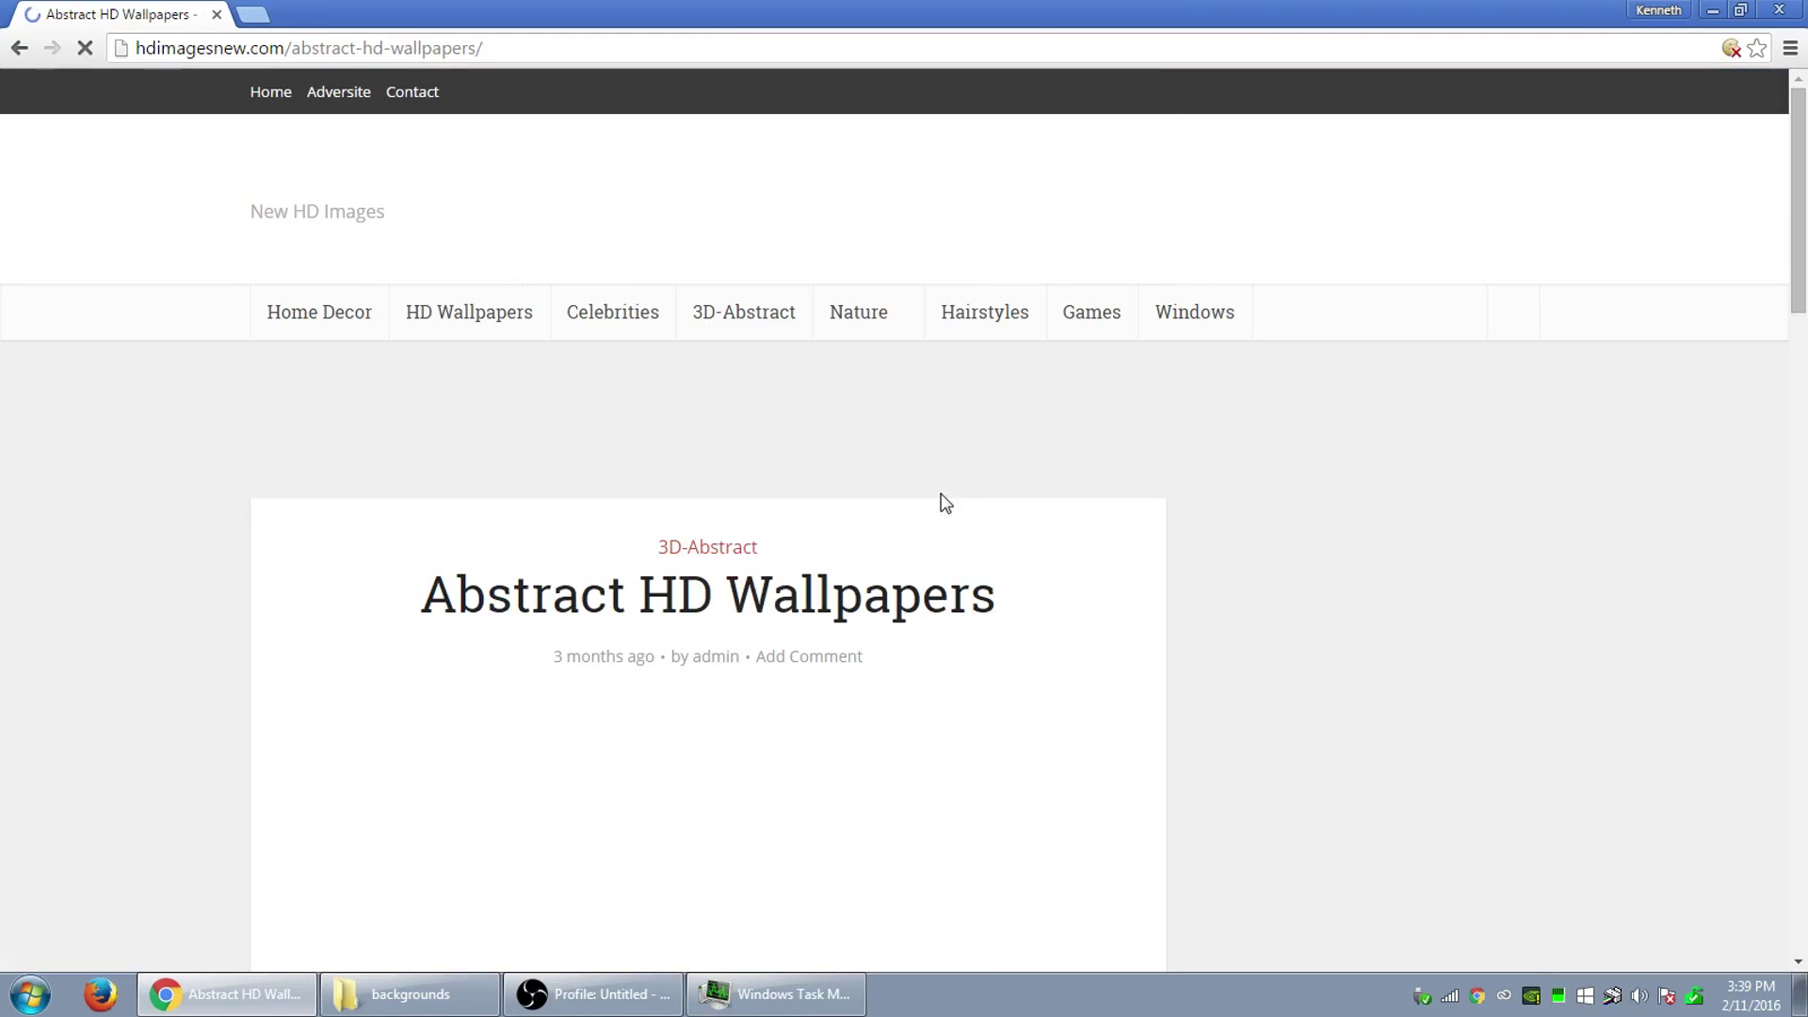
scroll(978, 484, "down", 6)
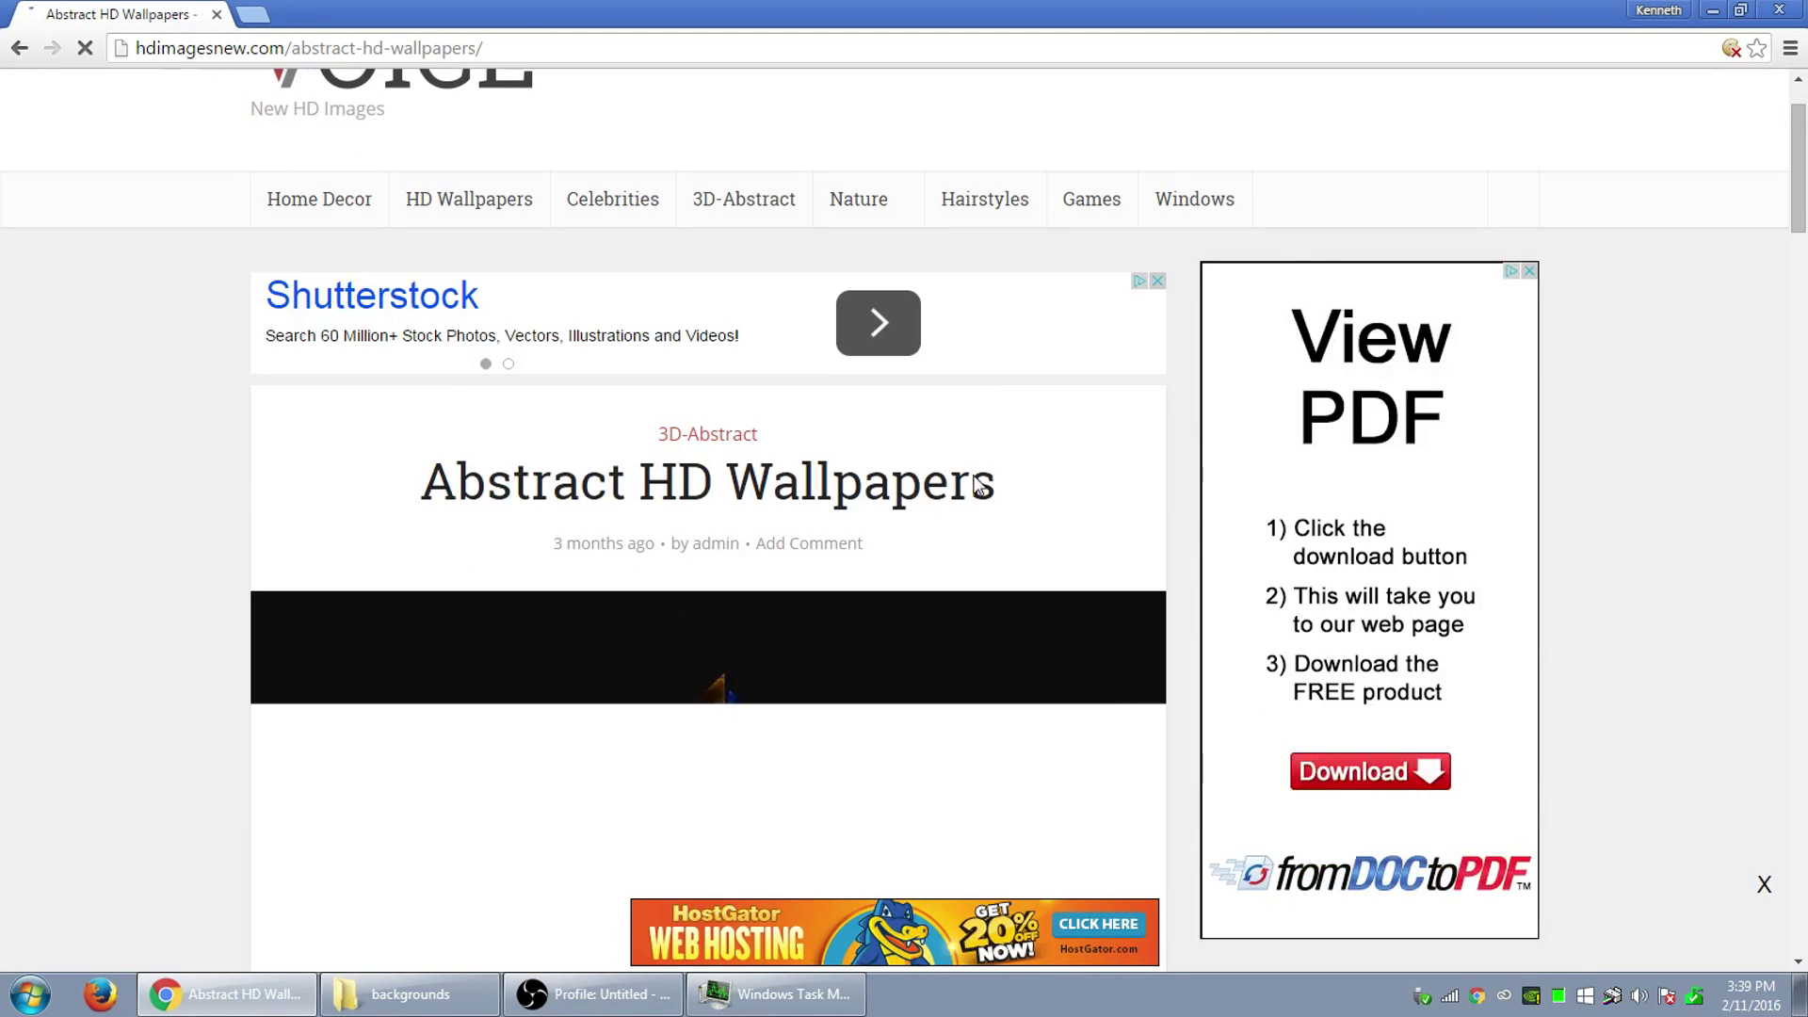
scroll(974, 484, "down", 2)
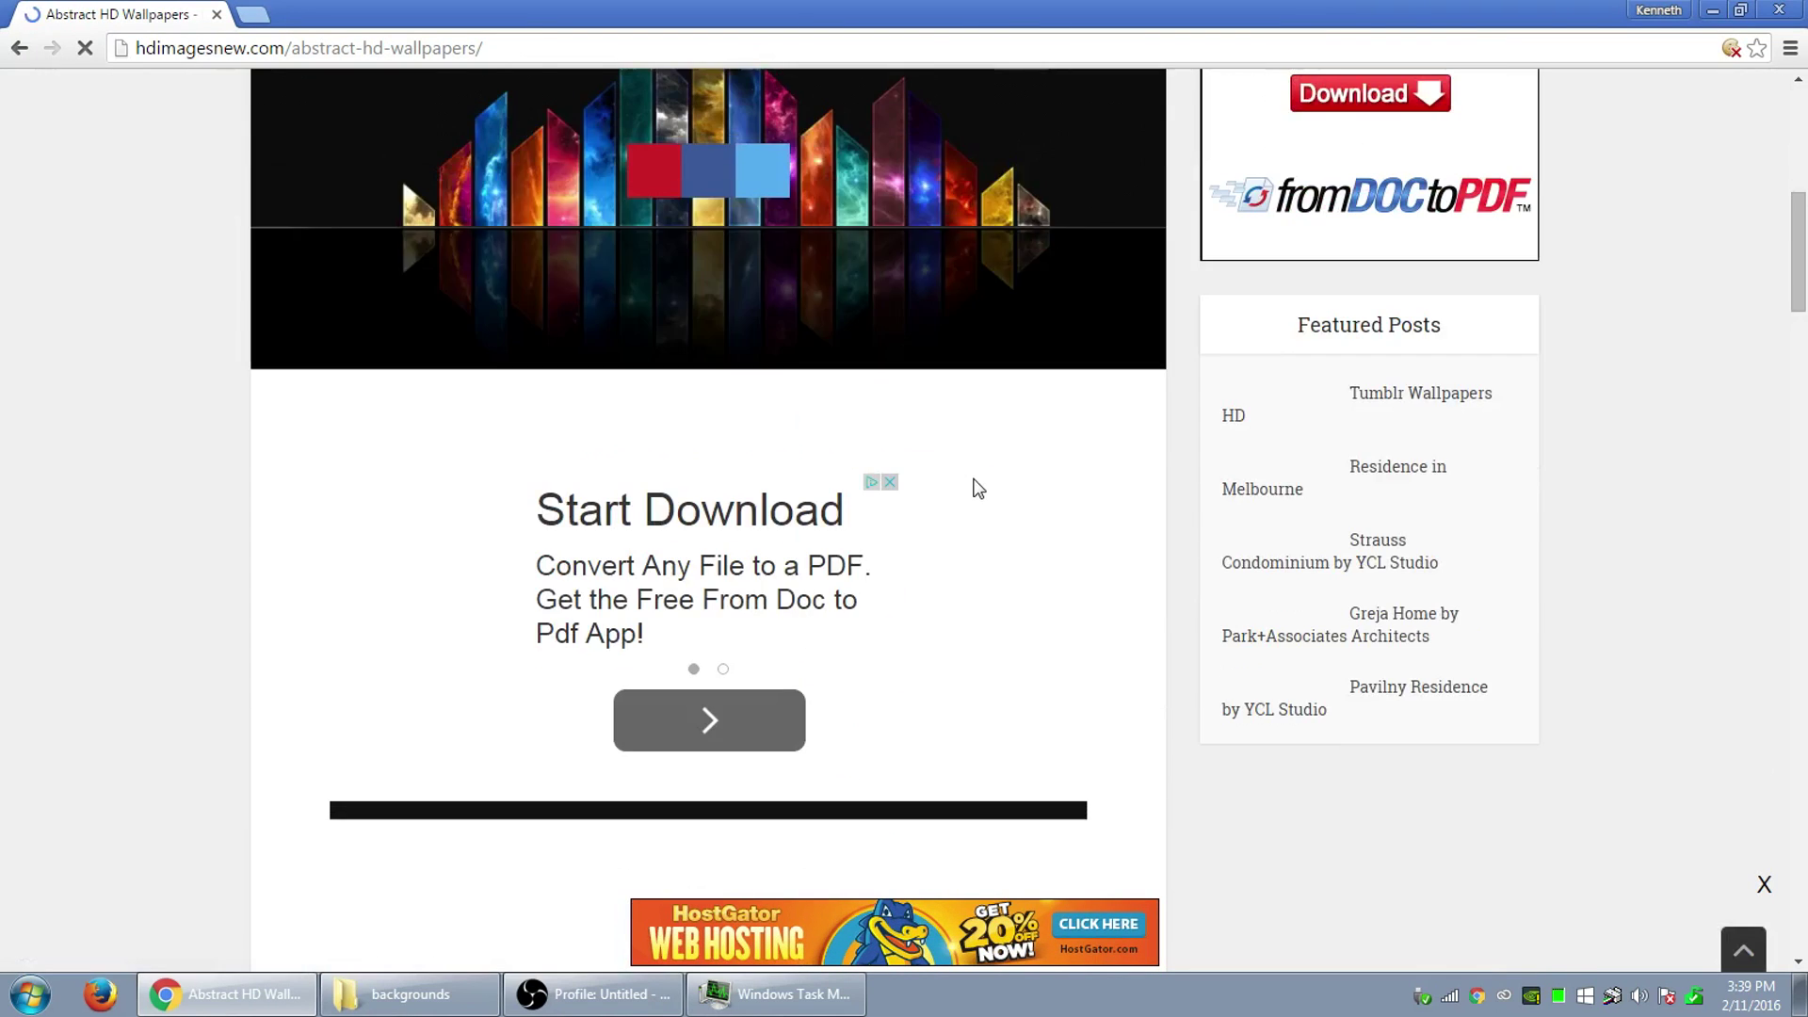
scroll(975, 484, "down", 2)
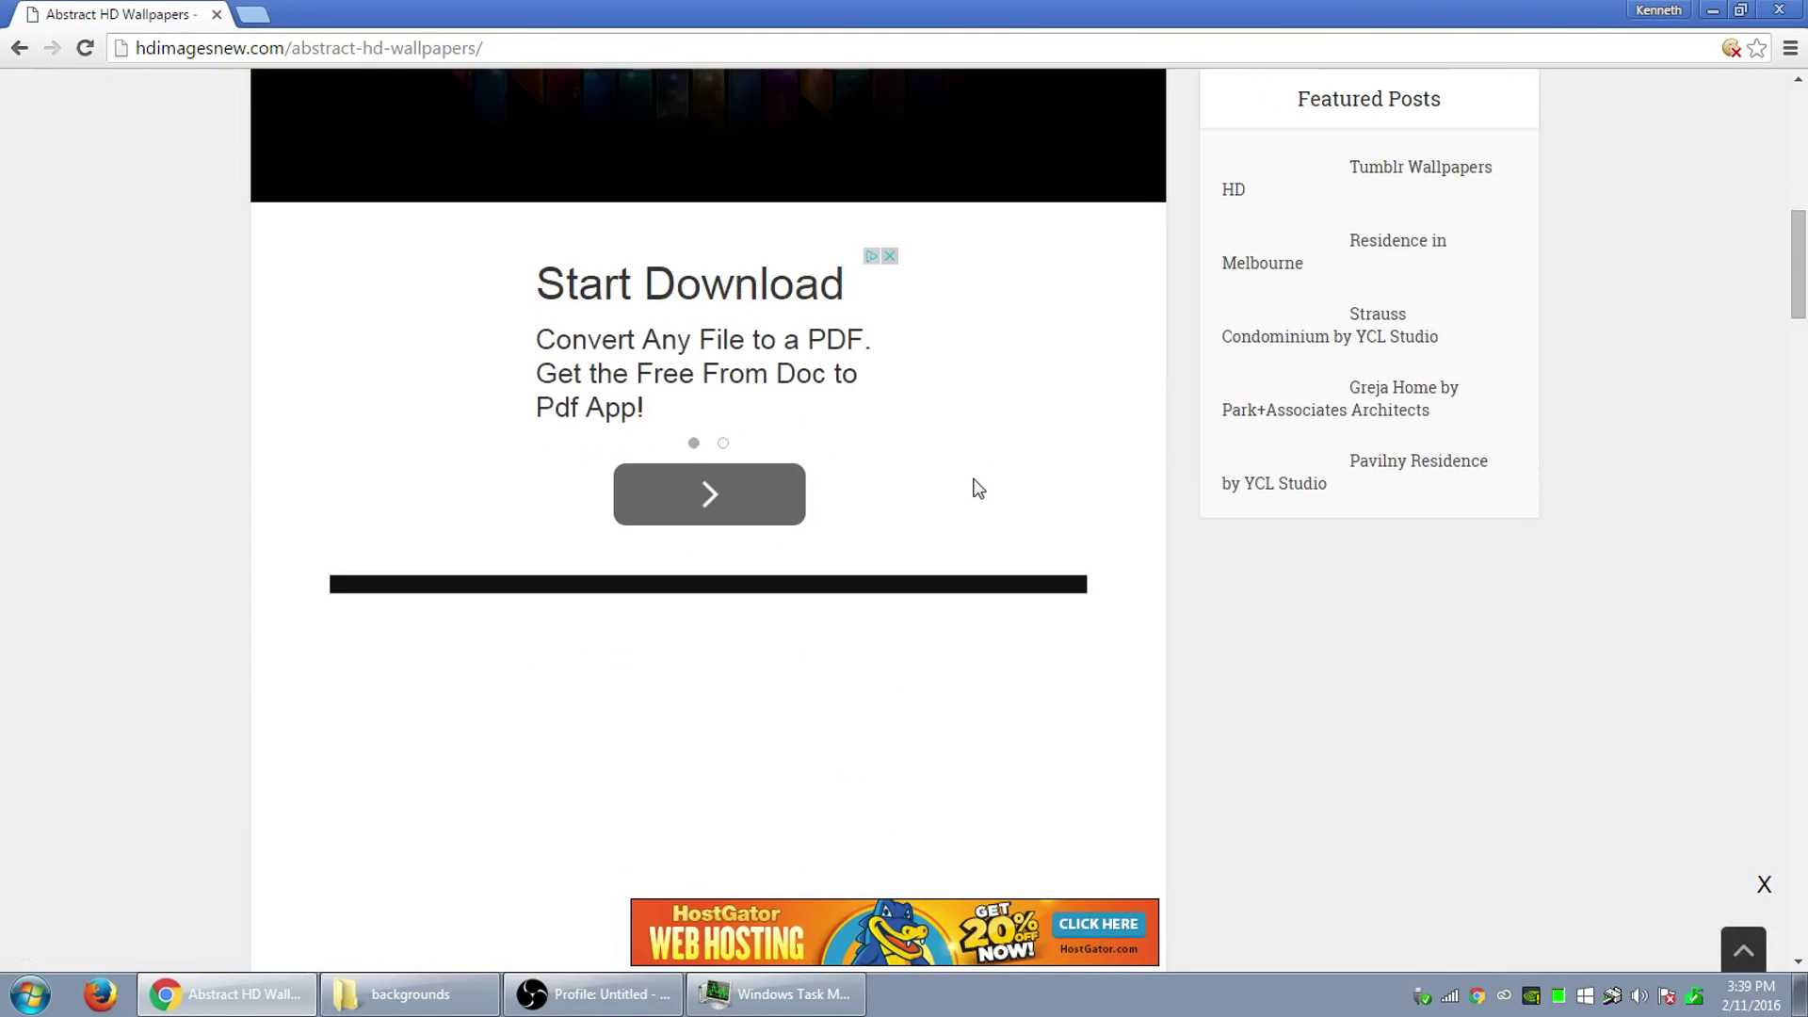
left_click(19, 47)
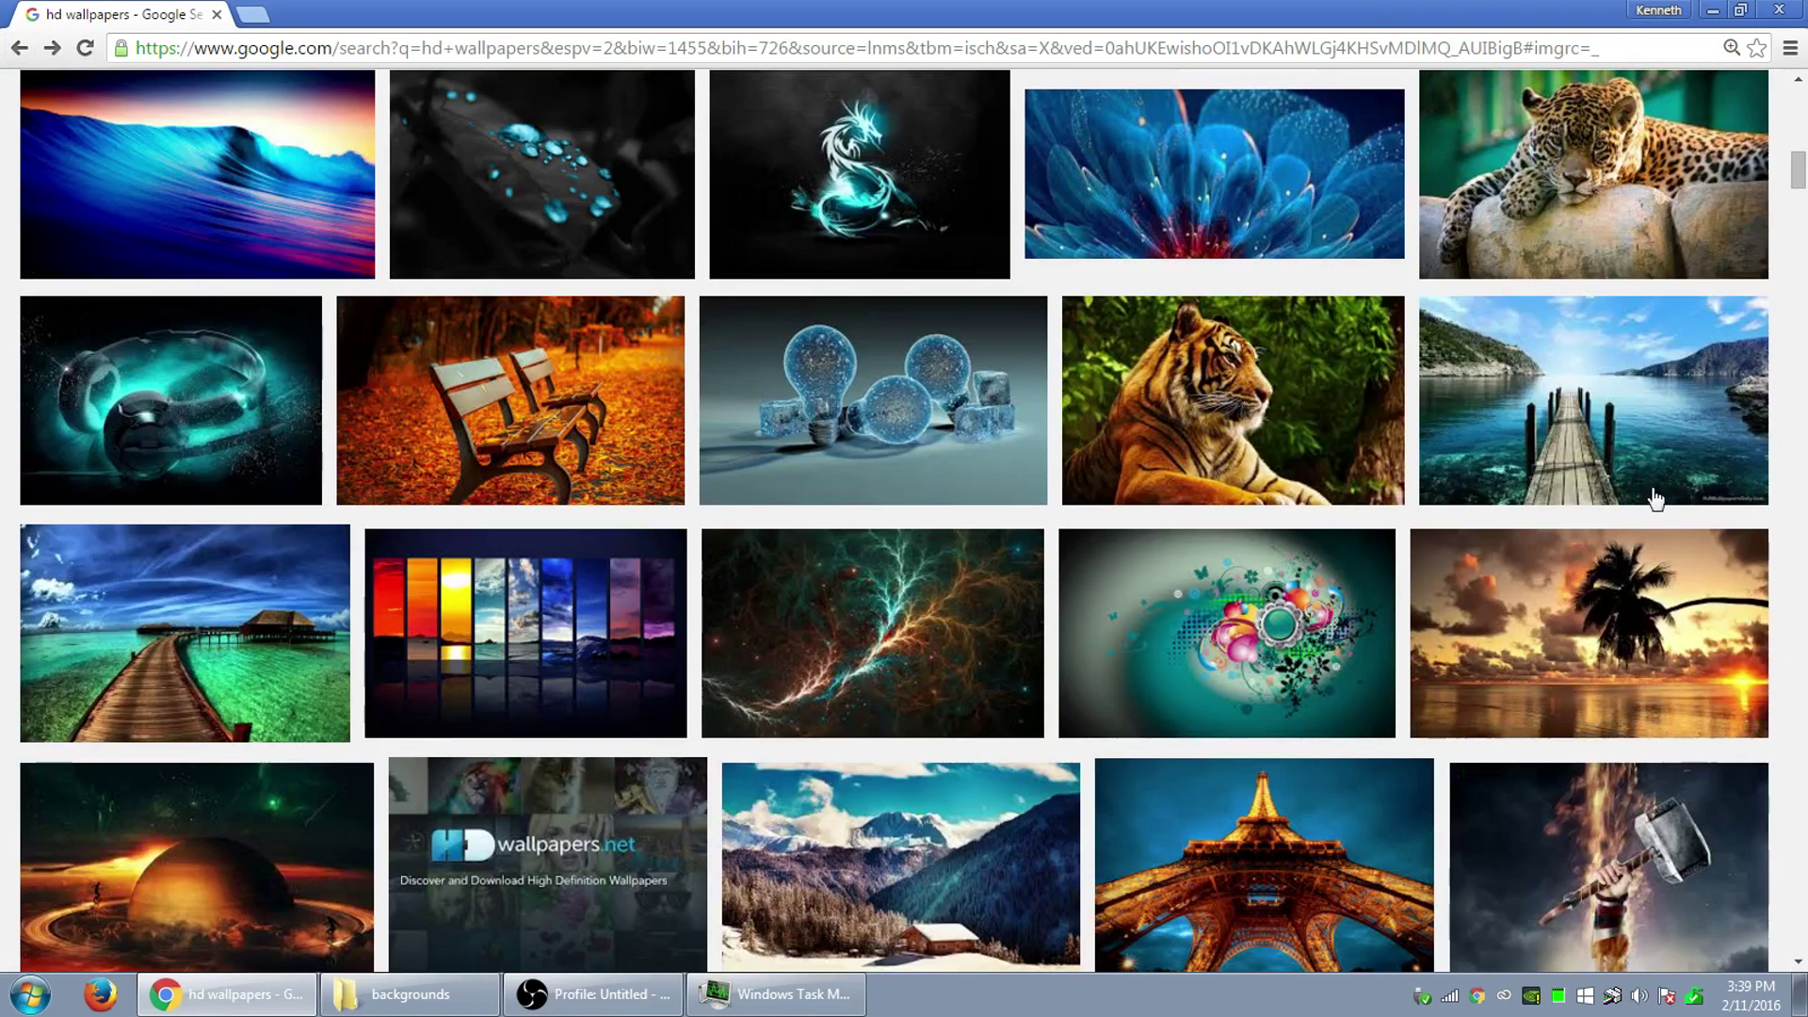
Save the full-size ice light-bulb wallpaper to the Desktop as JNTasII.jpg, then close Chrome.
left_click(938, 389)
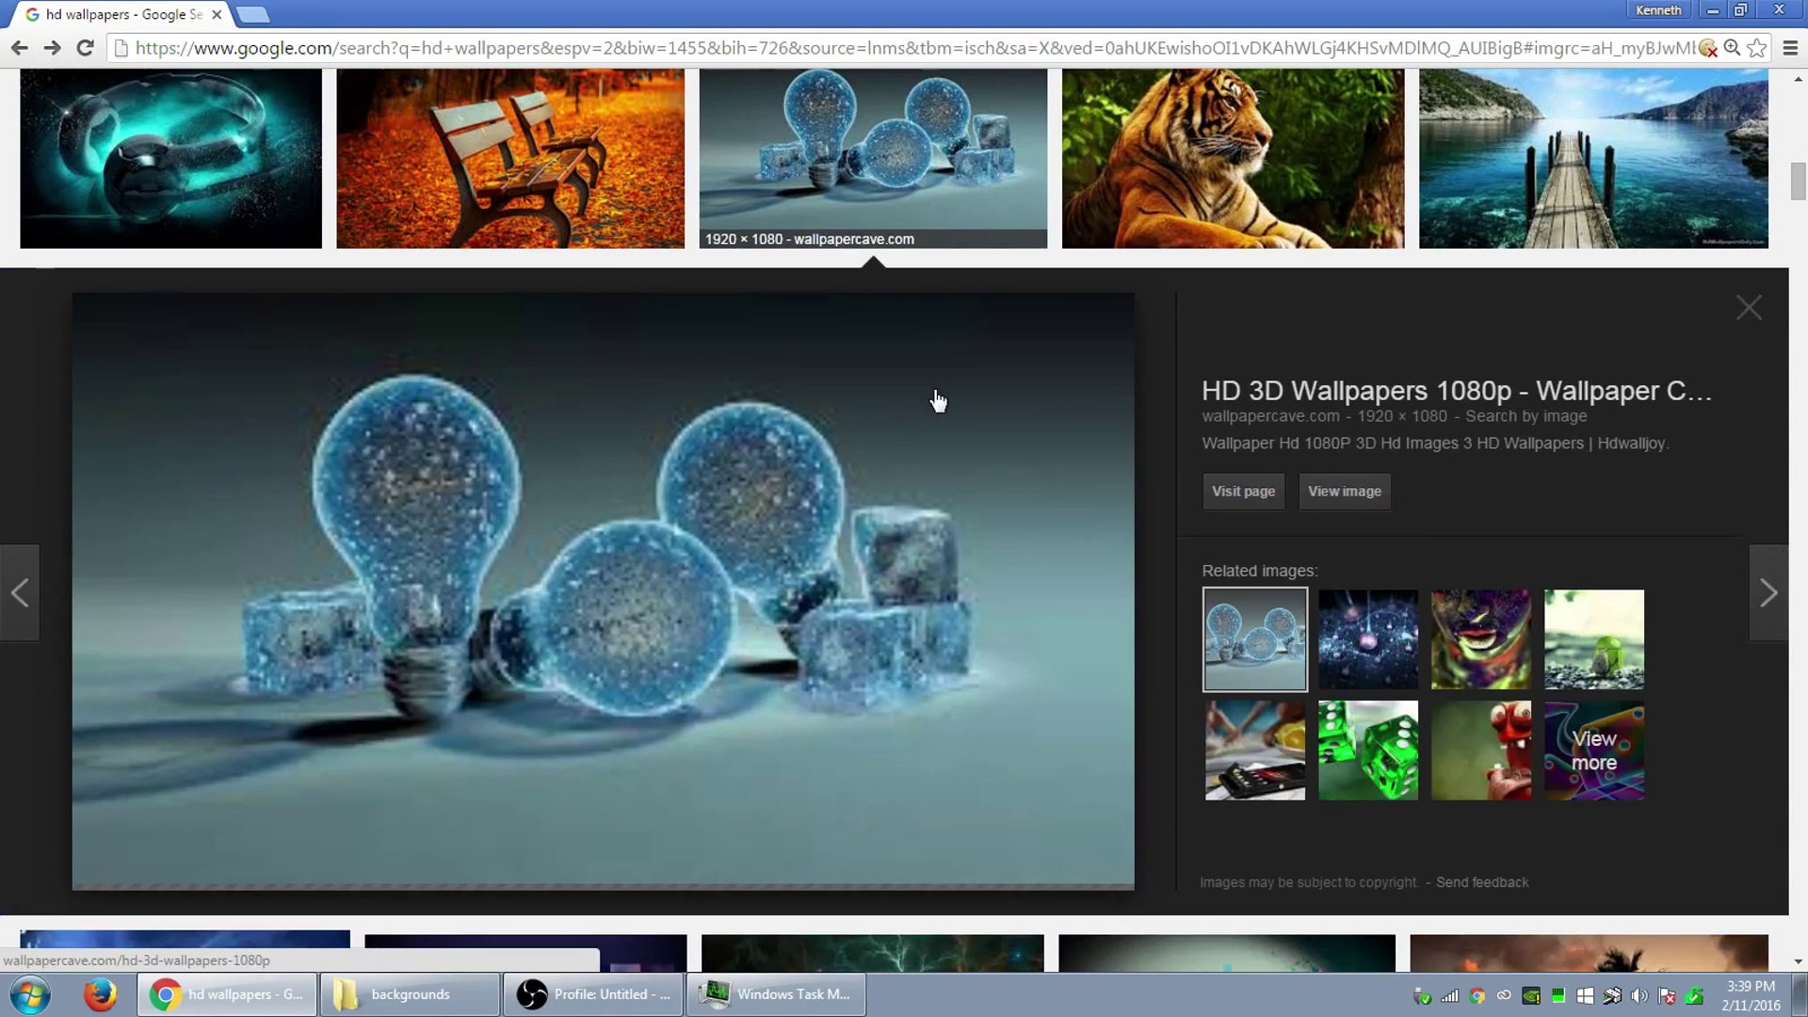
left_click(1344, 486)
right_click(1074, 493)
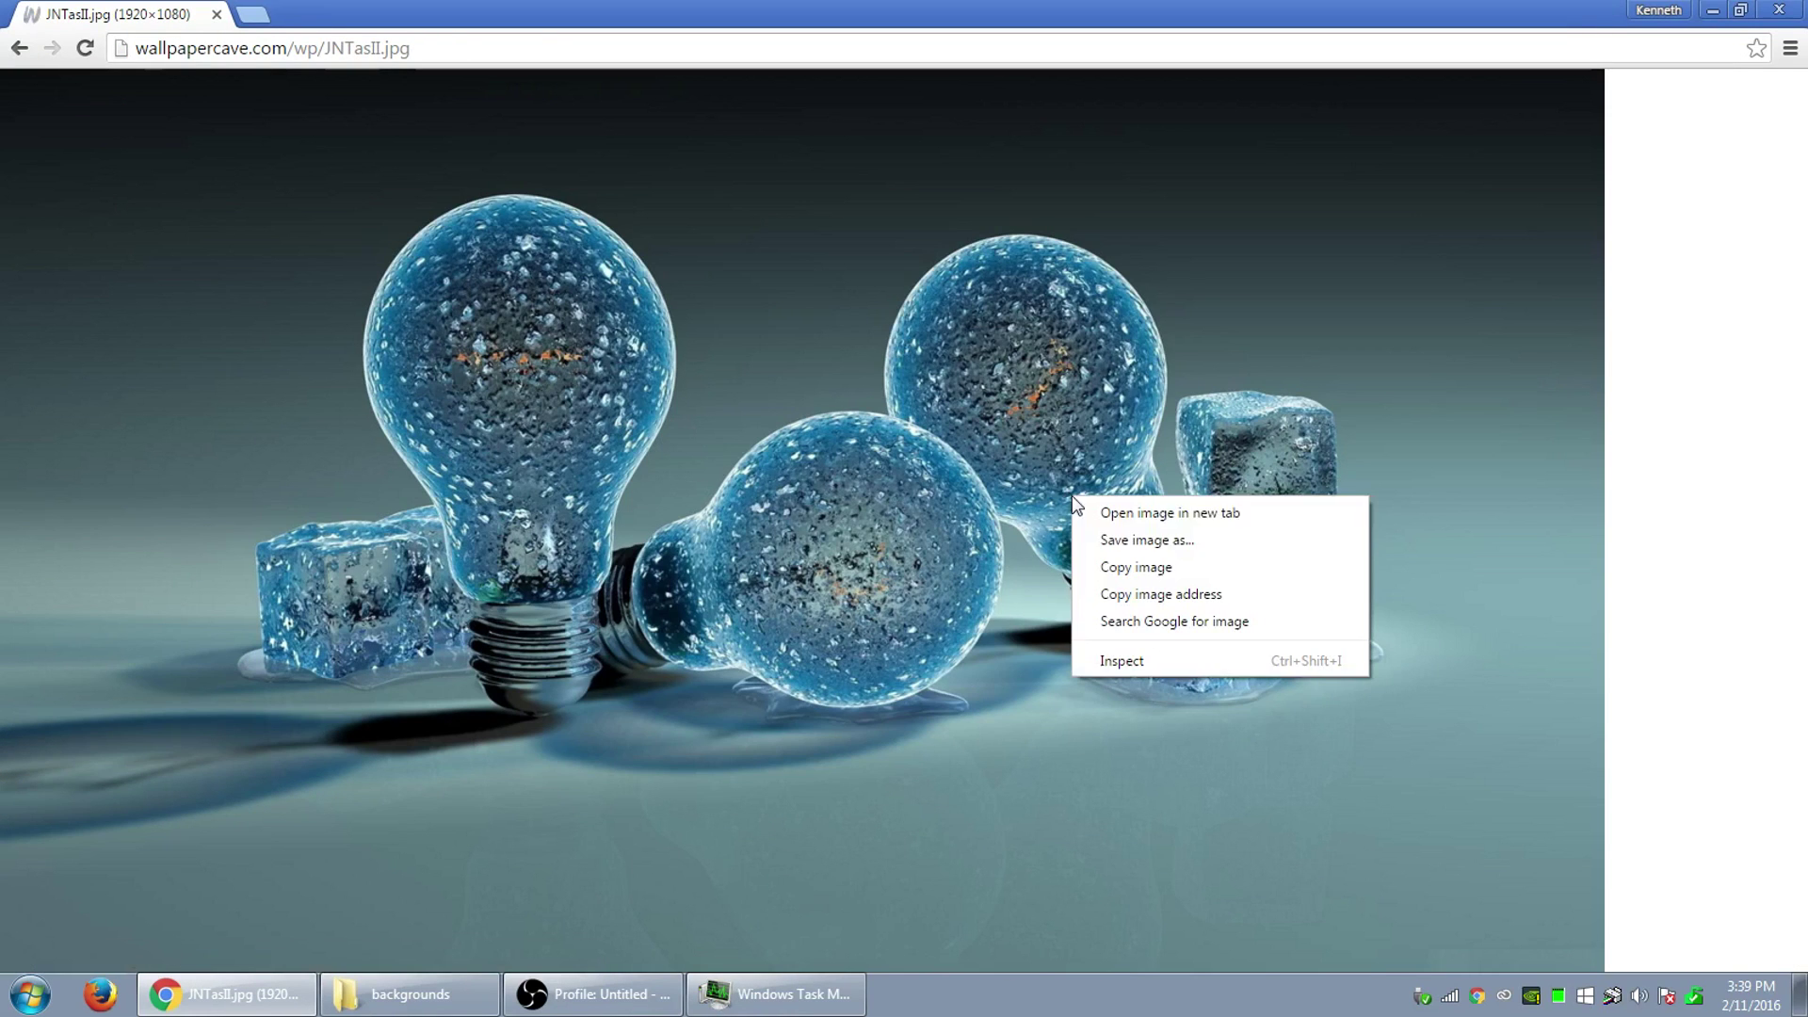
left_click(1132, 535)
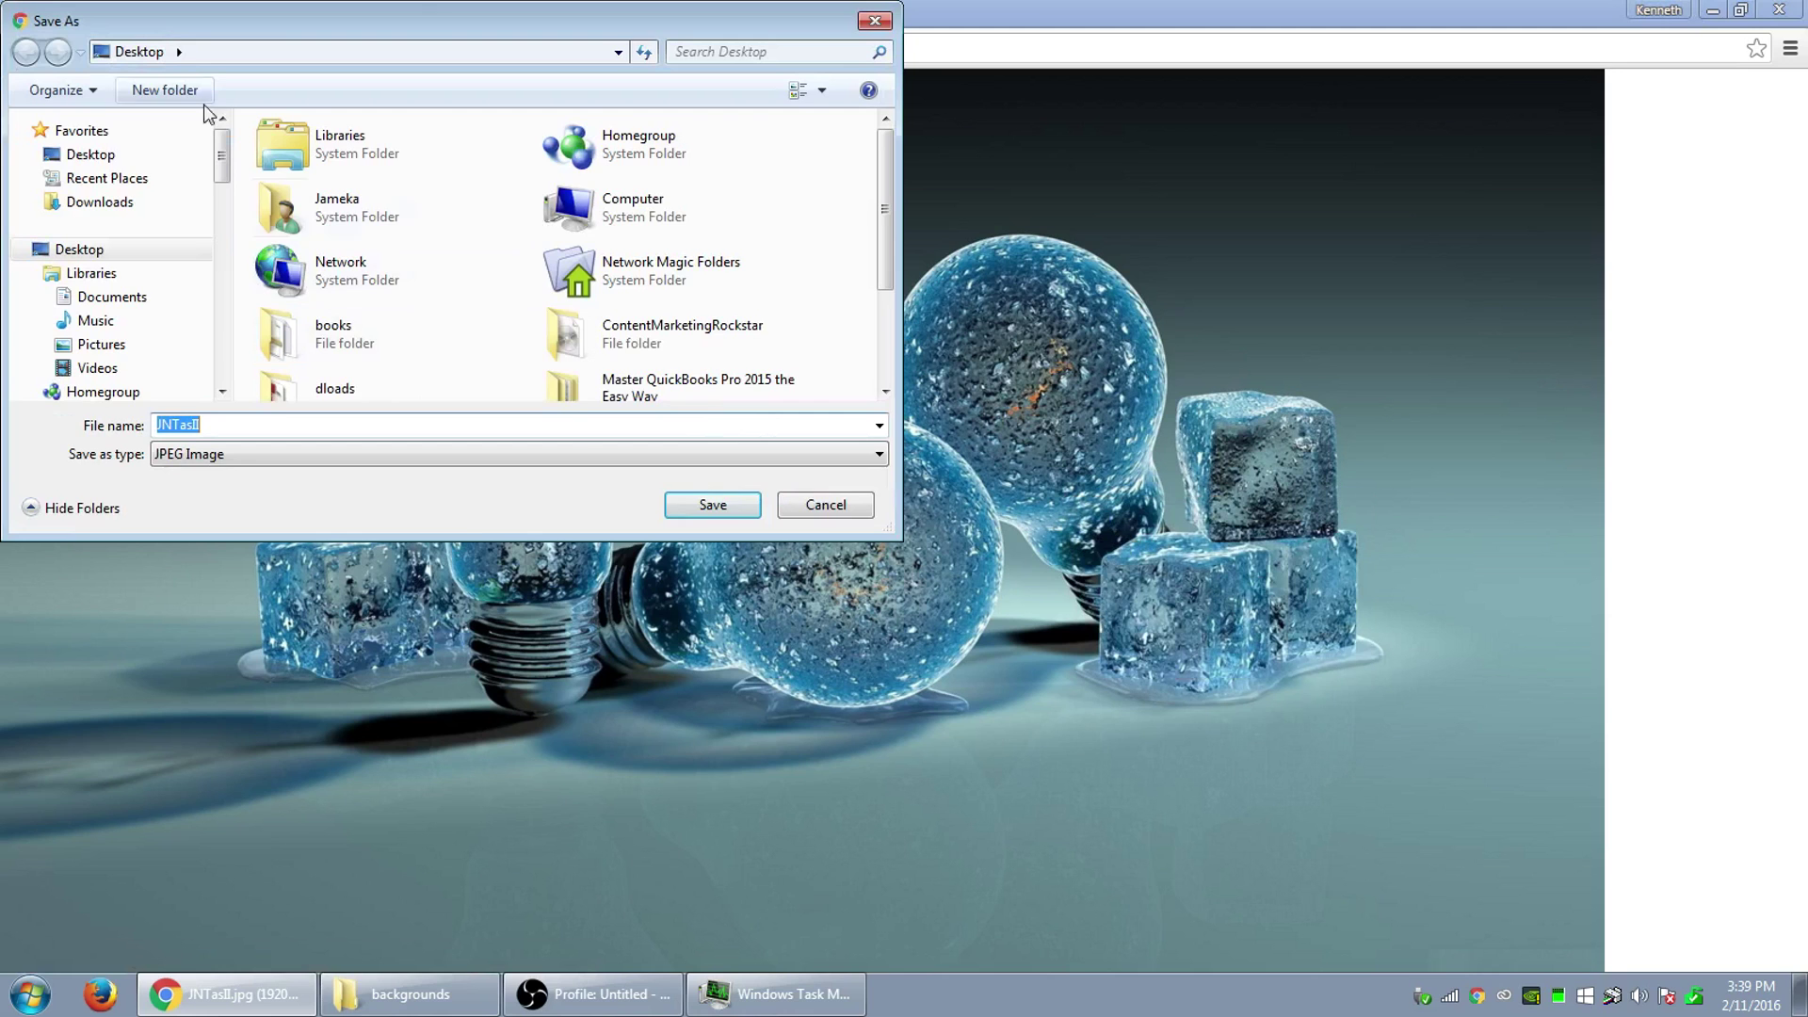
left_click(722, 500)
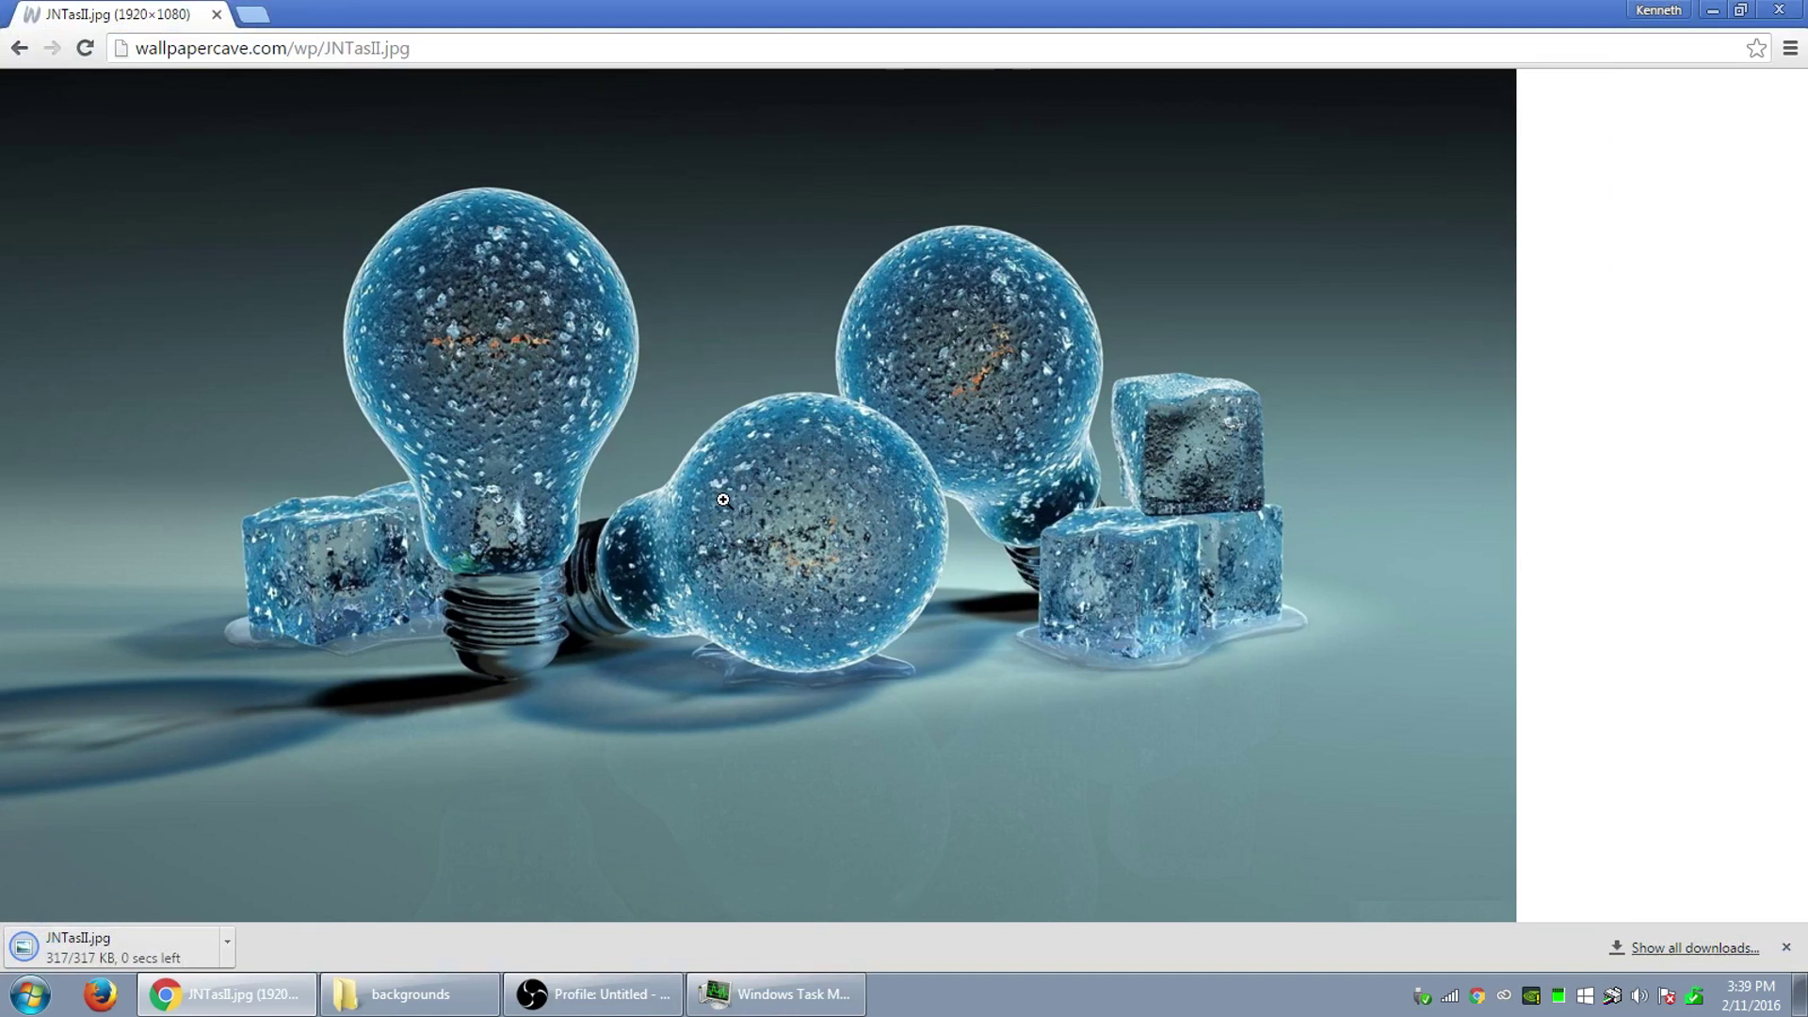
left_click(1779, 9)
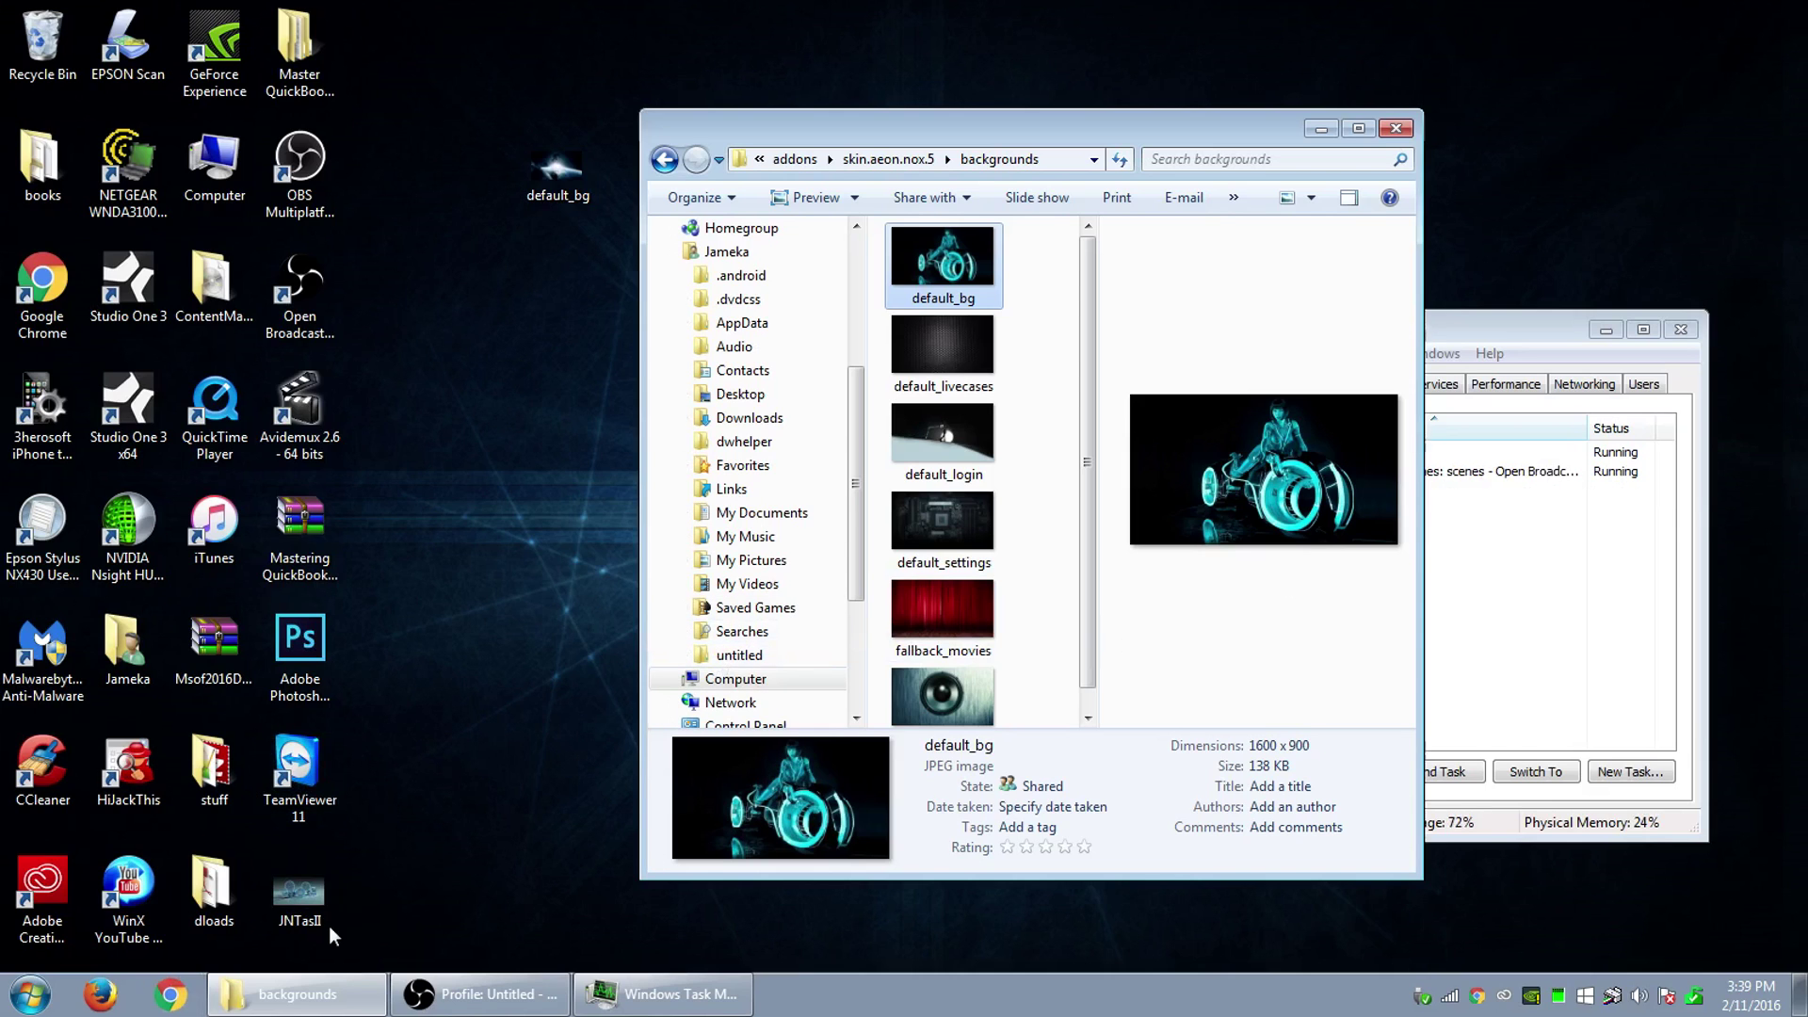
Move JNTasII into backgrounds and default_settings onto the desktop, then attempt renaming JNTasII to default_settings.
left_click_drag(296, 902, 1045, 620)
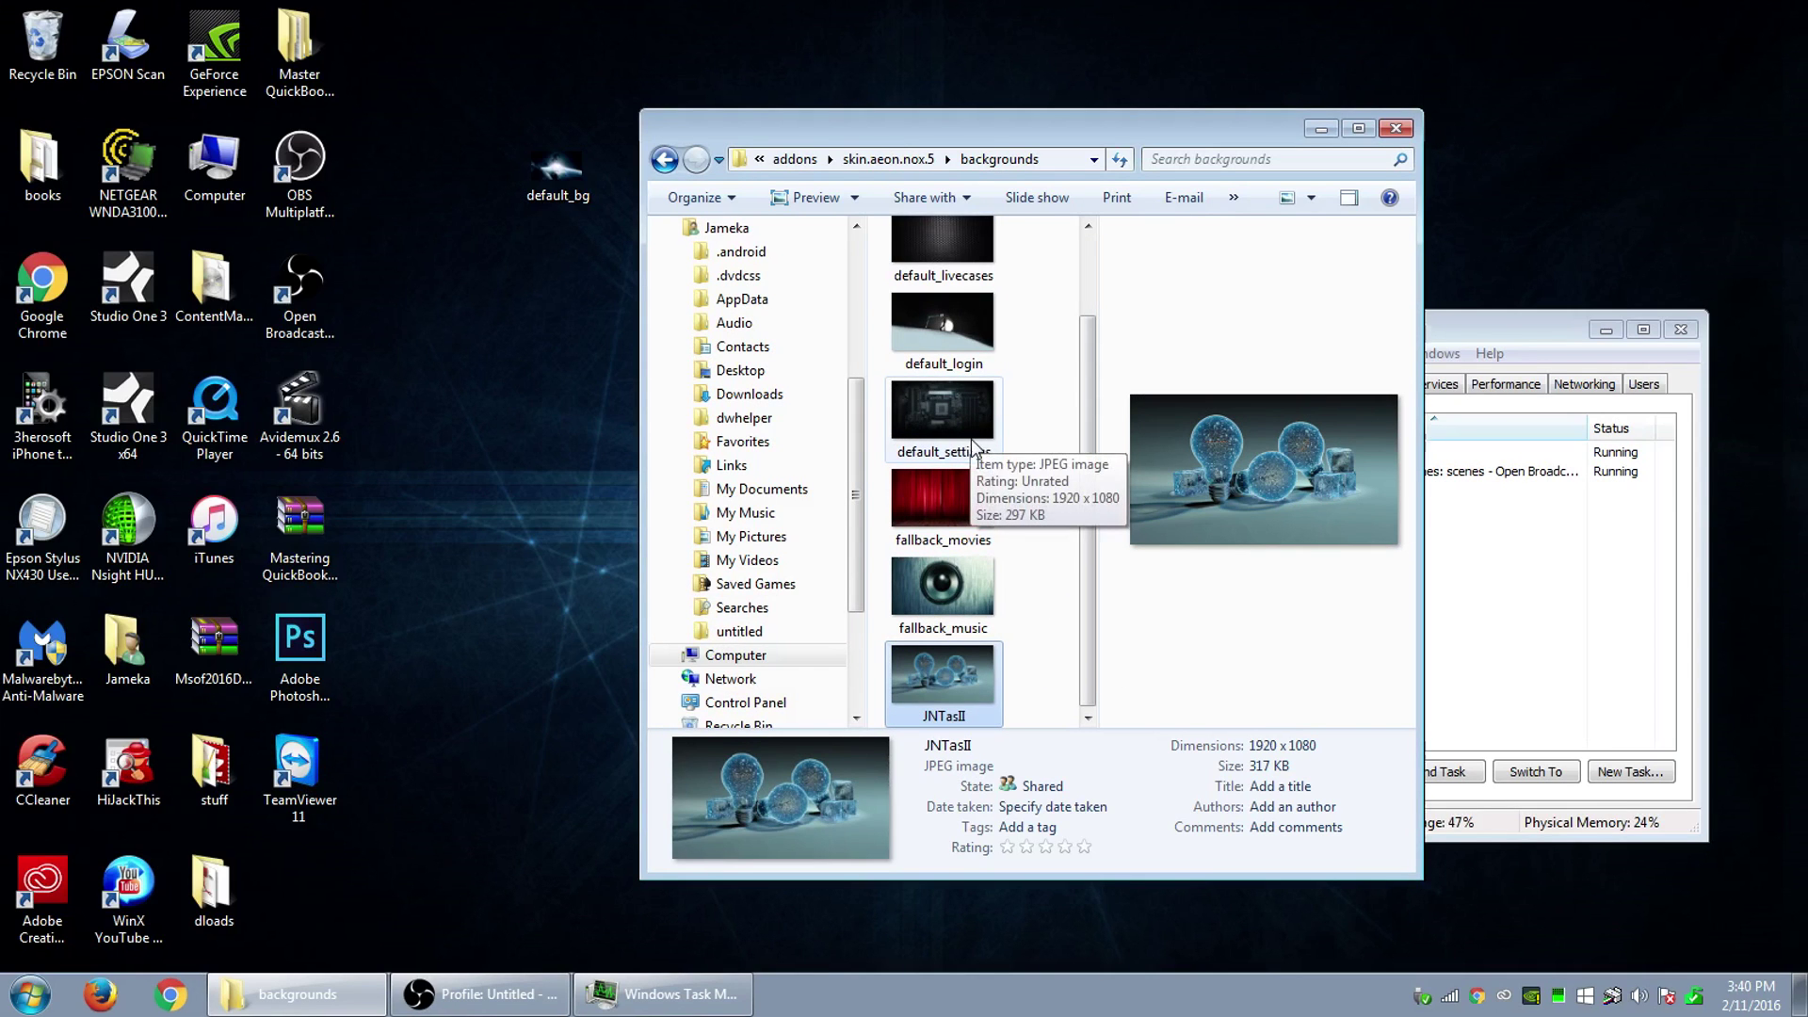
left_click_drag(985, 443, 526, 337)
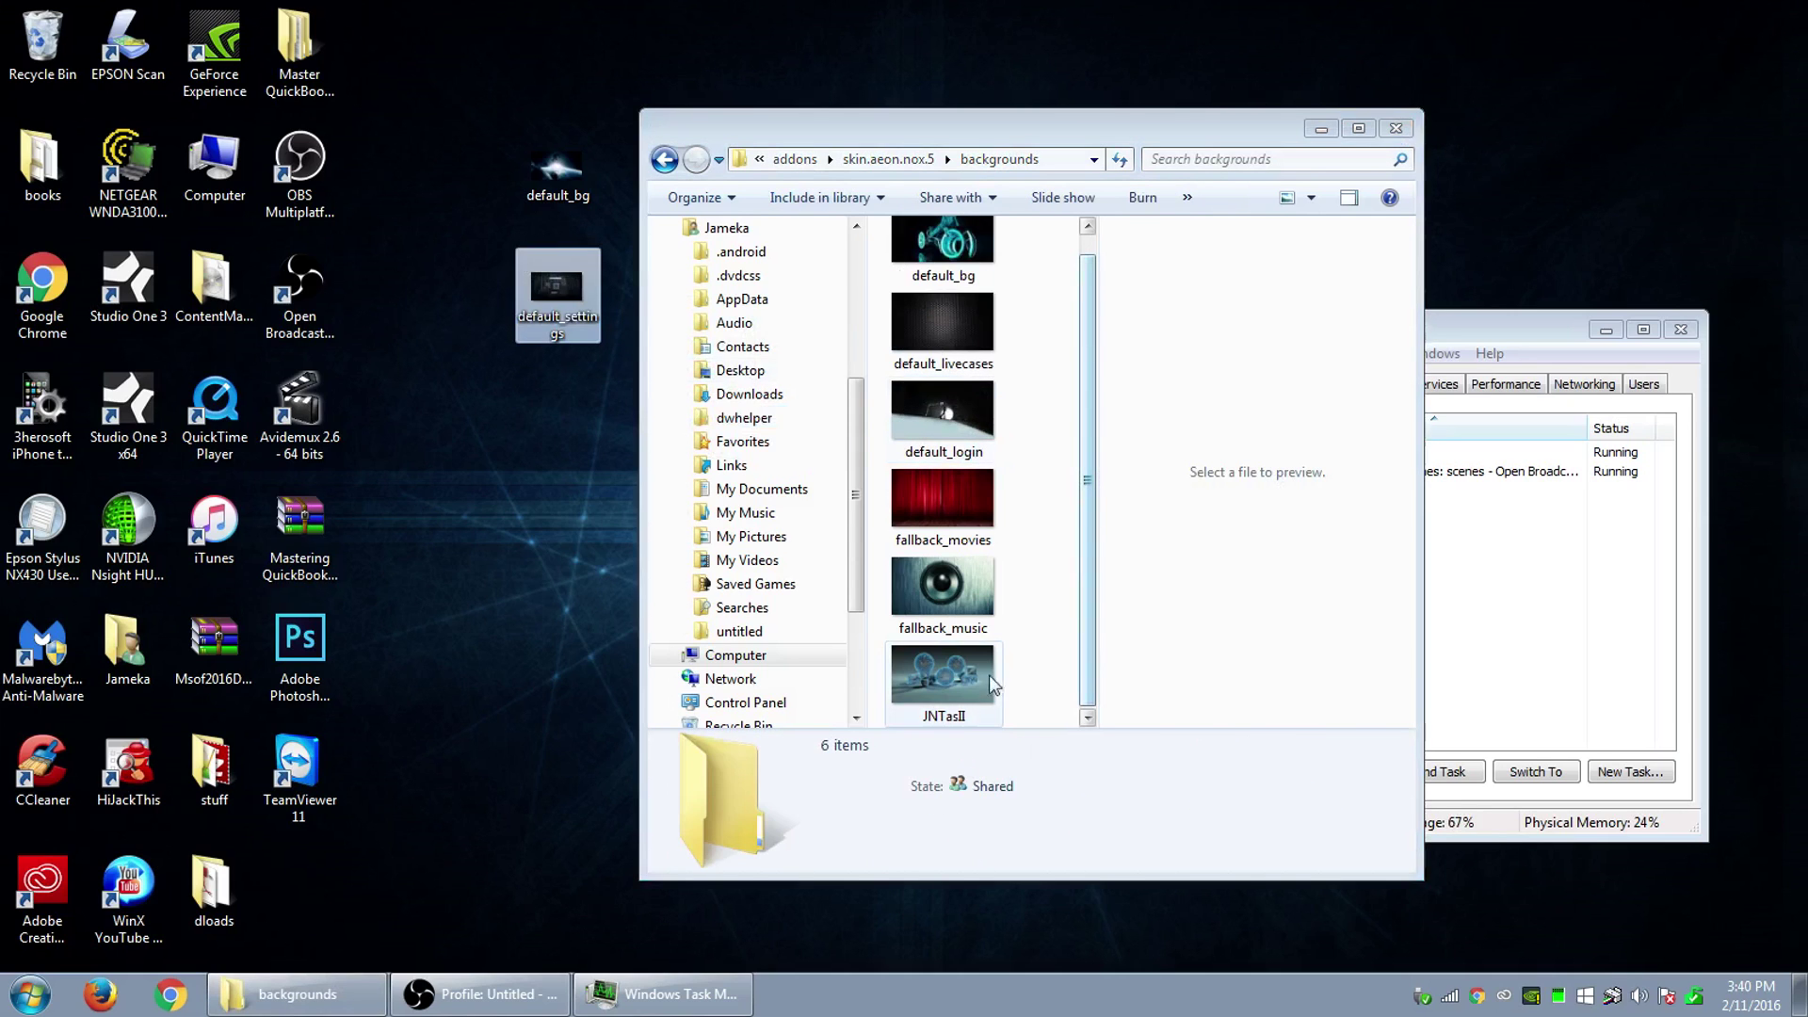
left_click(961, 720)
left_click(961, 719)
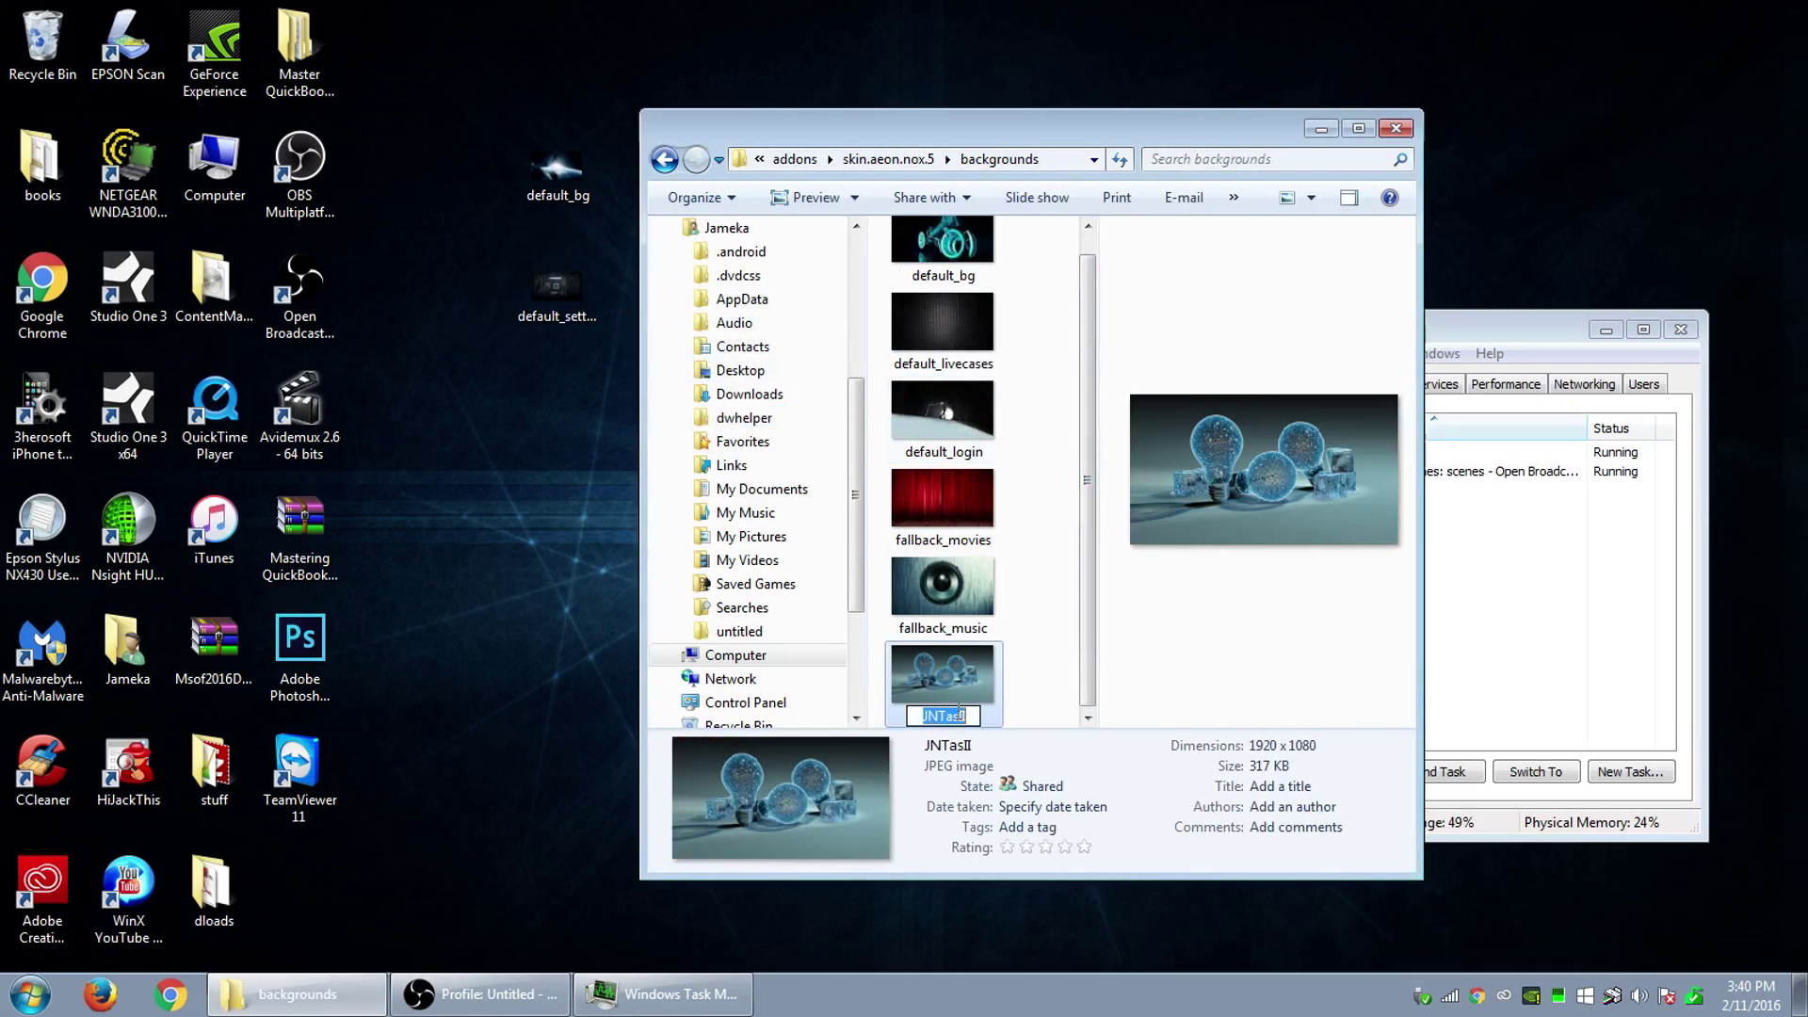
type("default")
type("_settin")
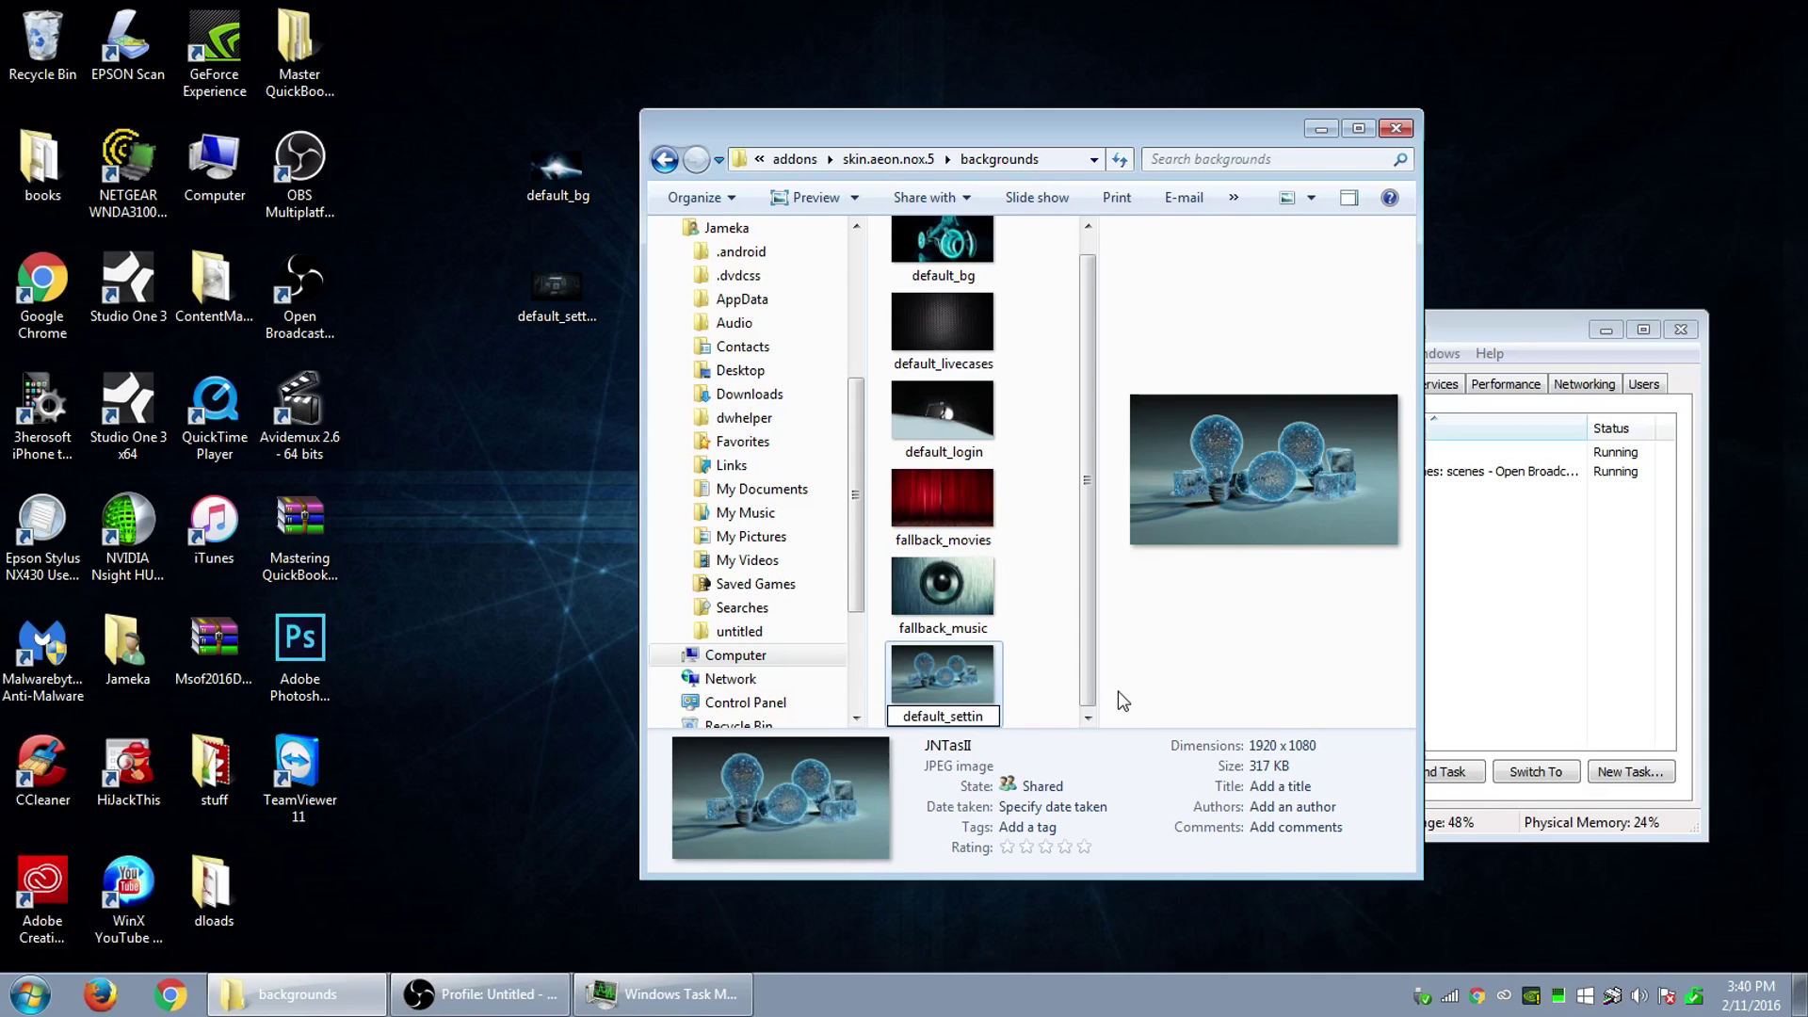
type("gs")
key("shift+semicolon")
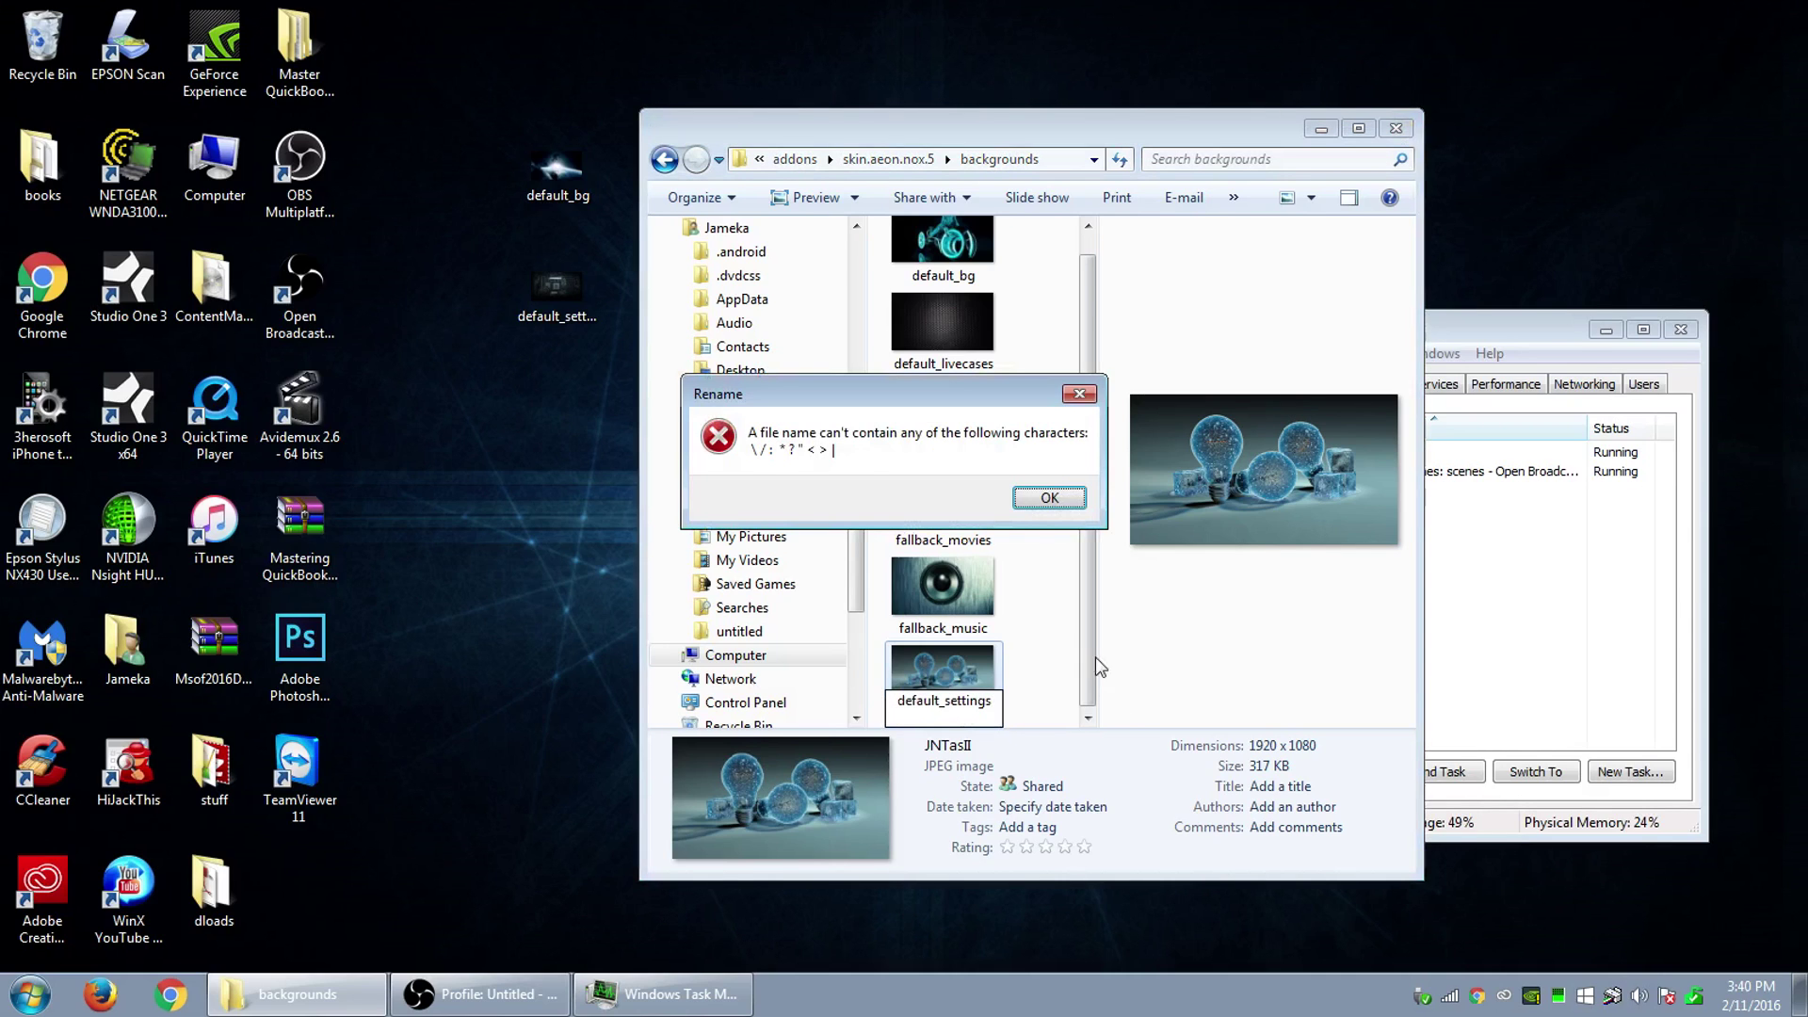
Dismiss the invalid file-name error, preview JNTasII, and rename it to default_settings.
left_click(1049, 498)
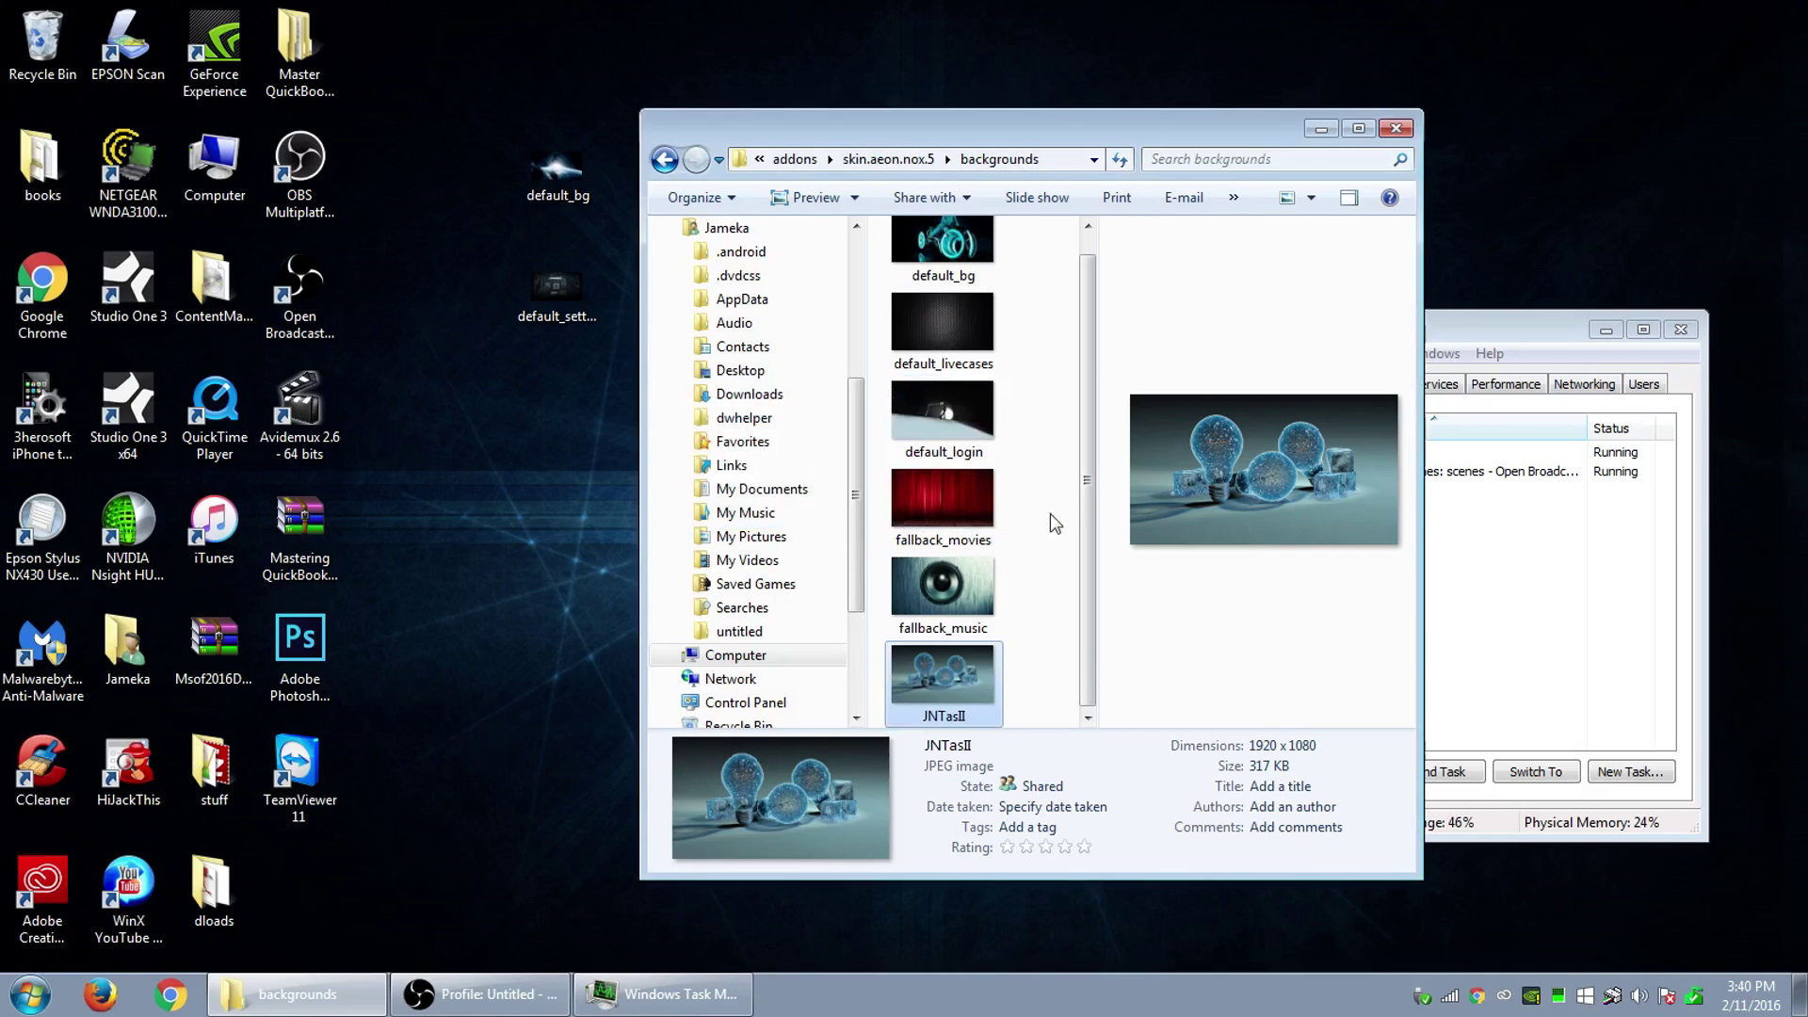
double_click(961, 718)
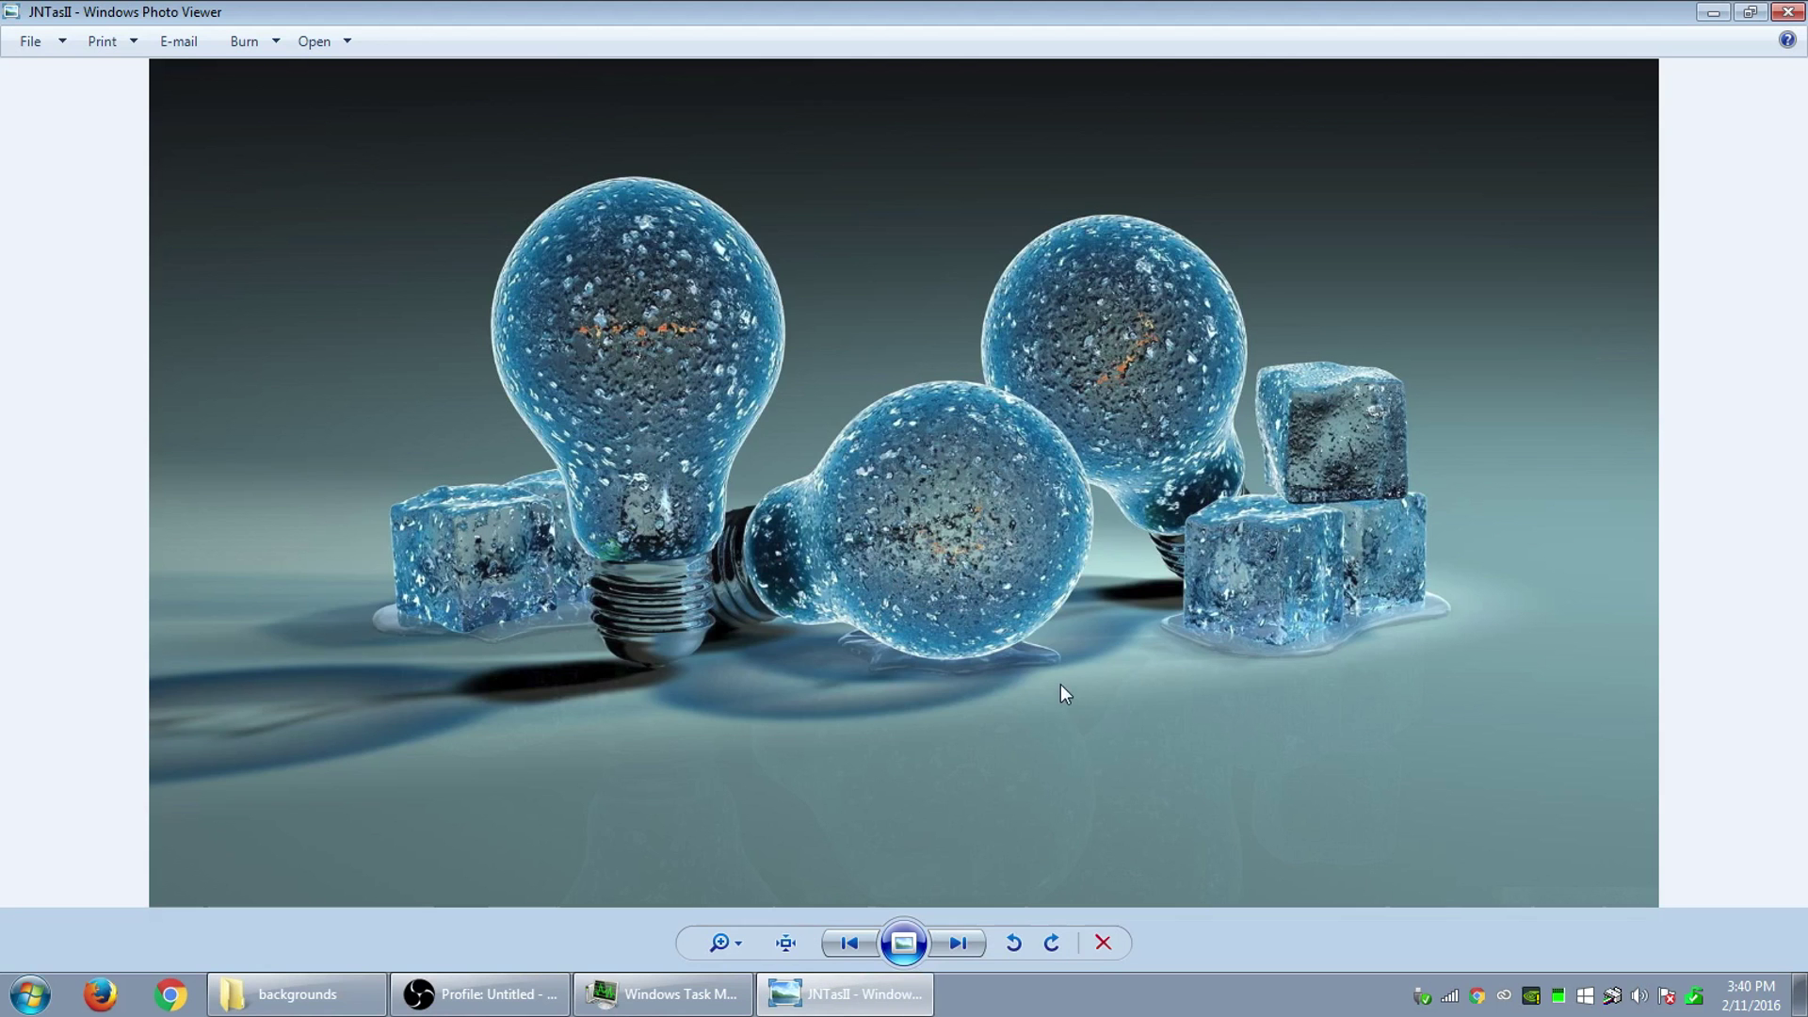
left_click(1789, 11)
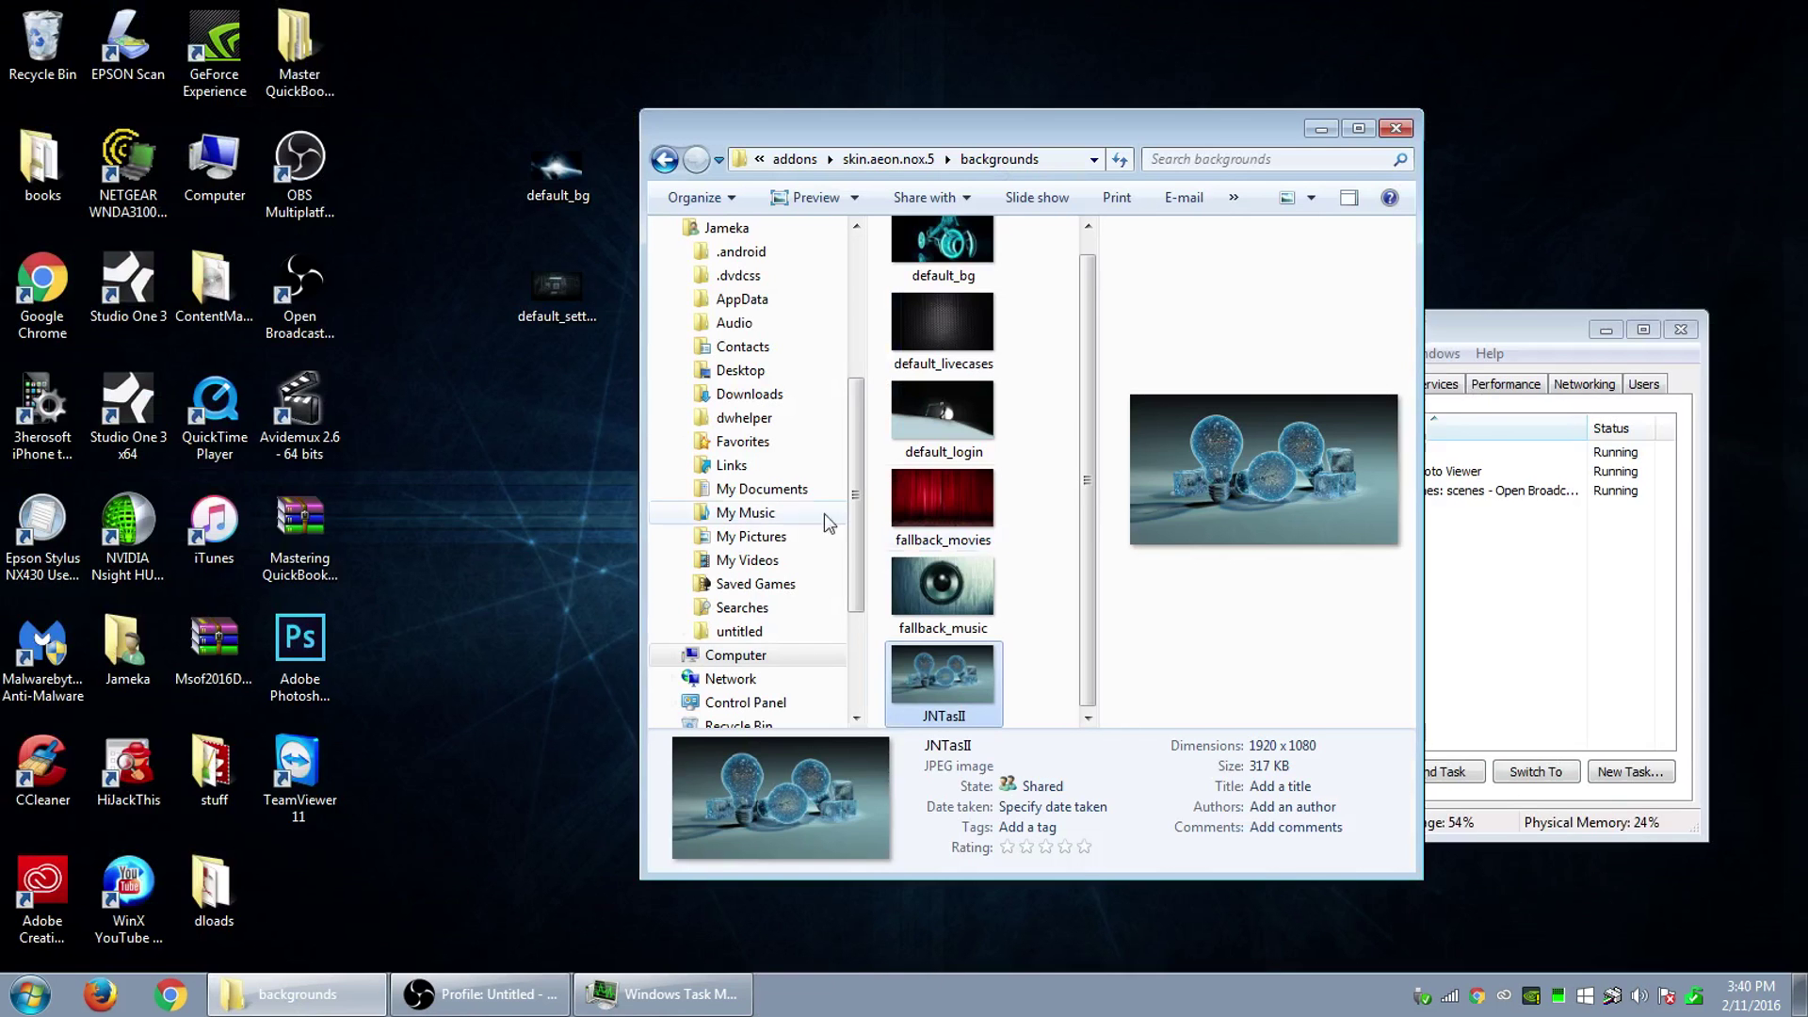
left_click(956, 720)
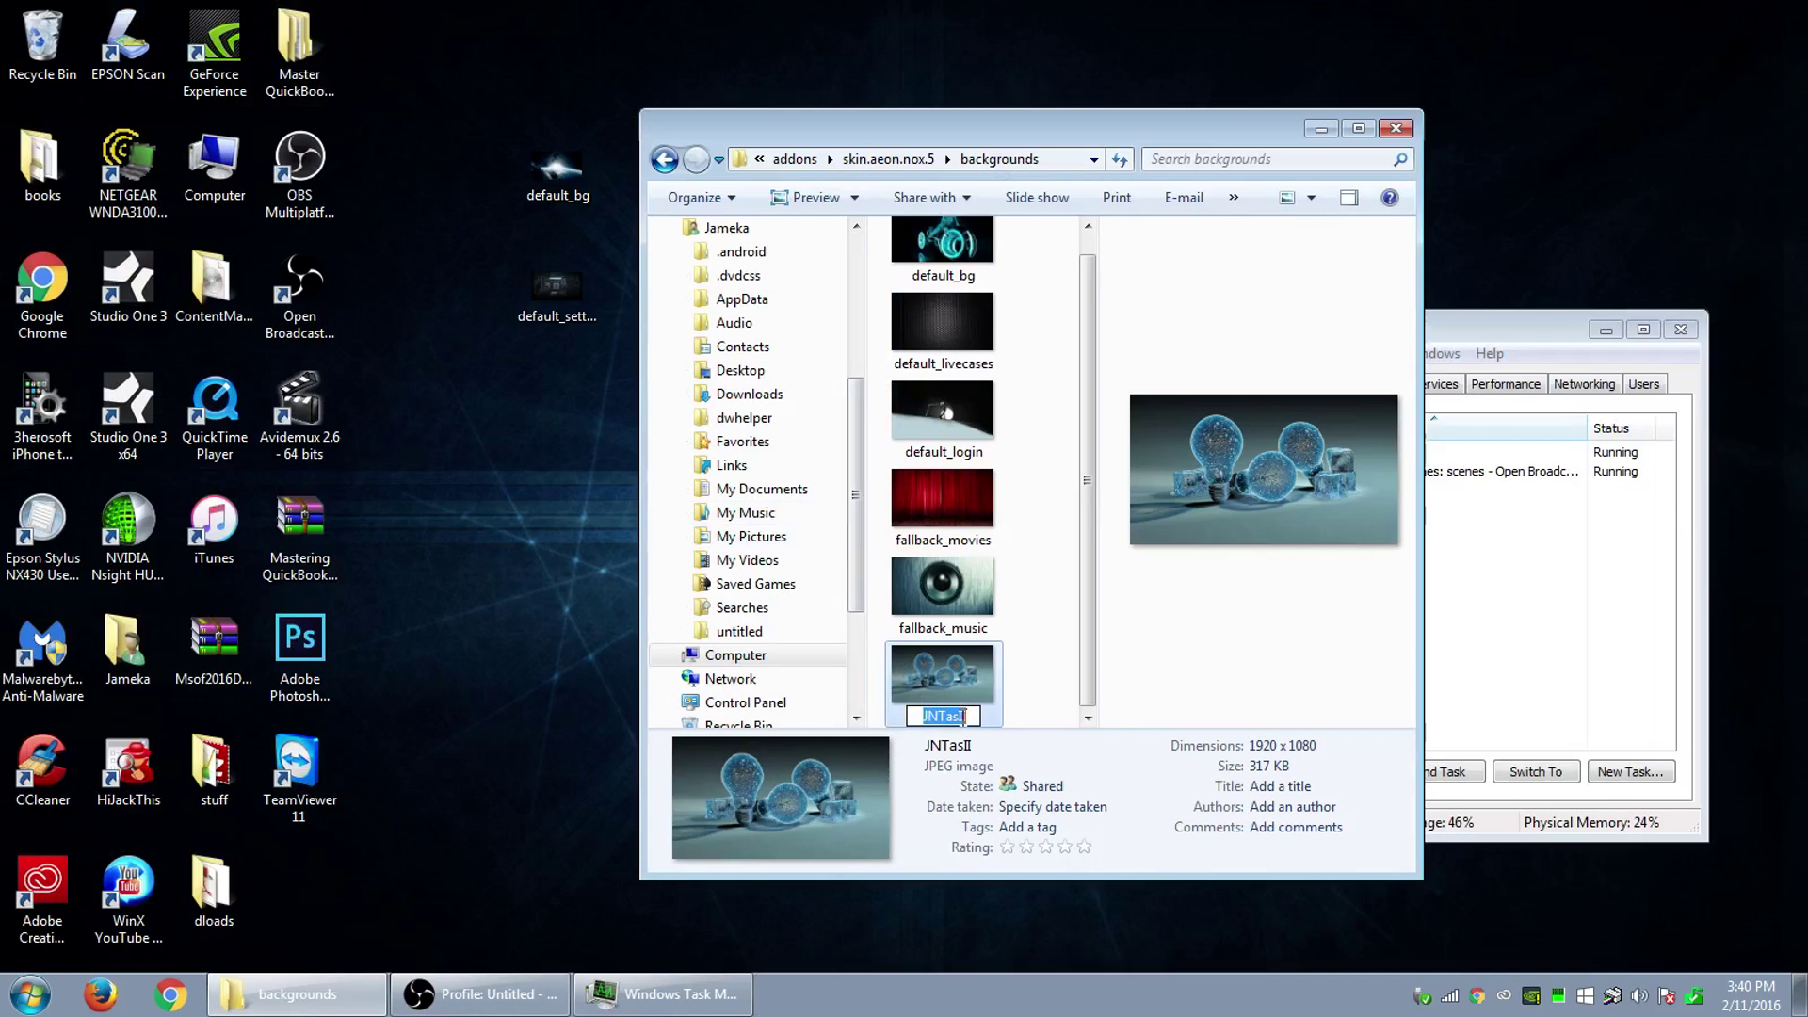
type("default_settings")
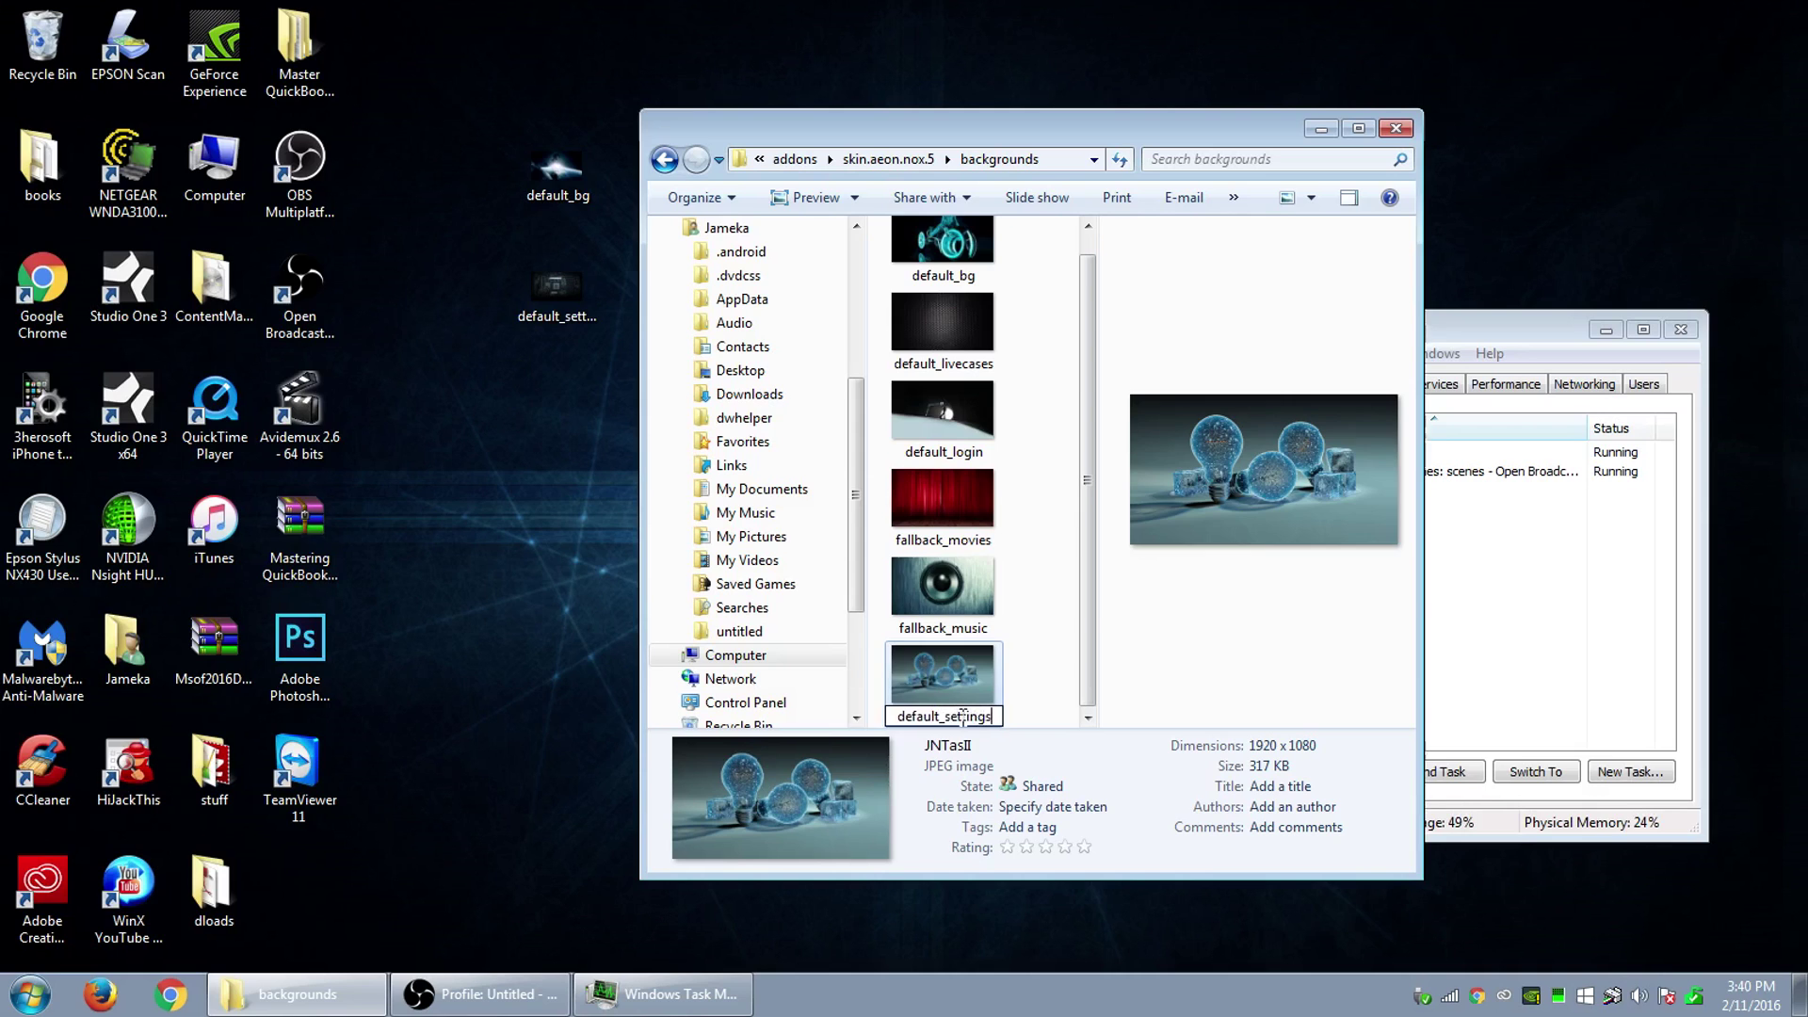
key("Return")
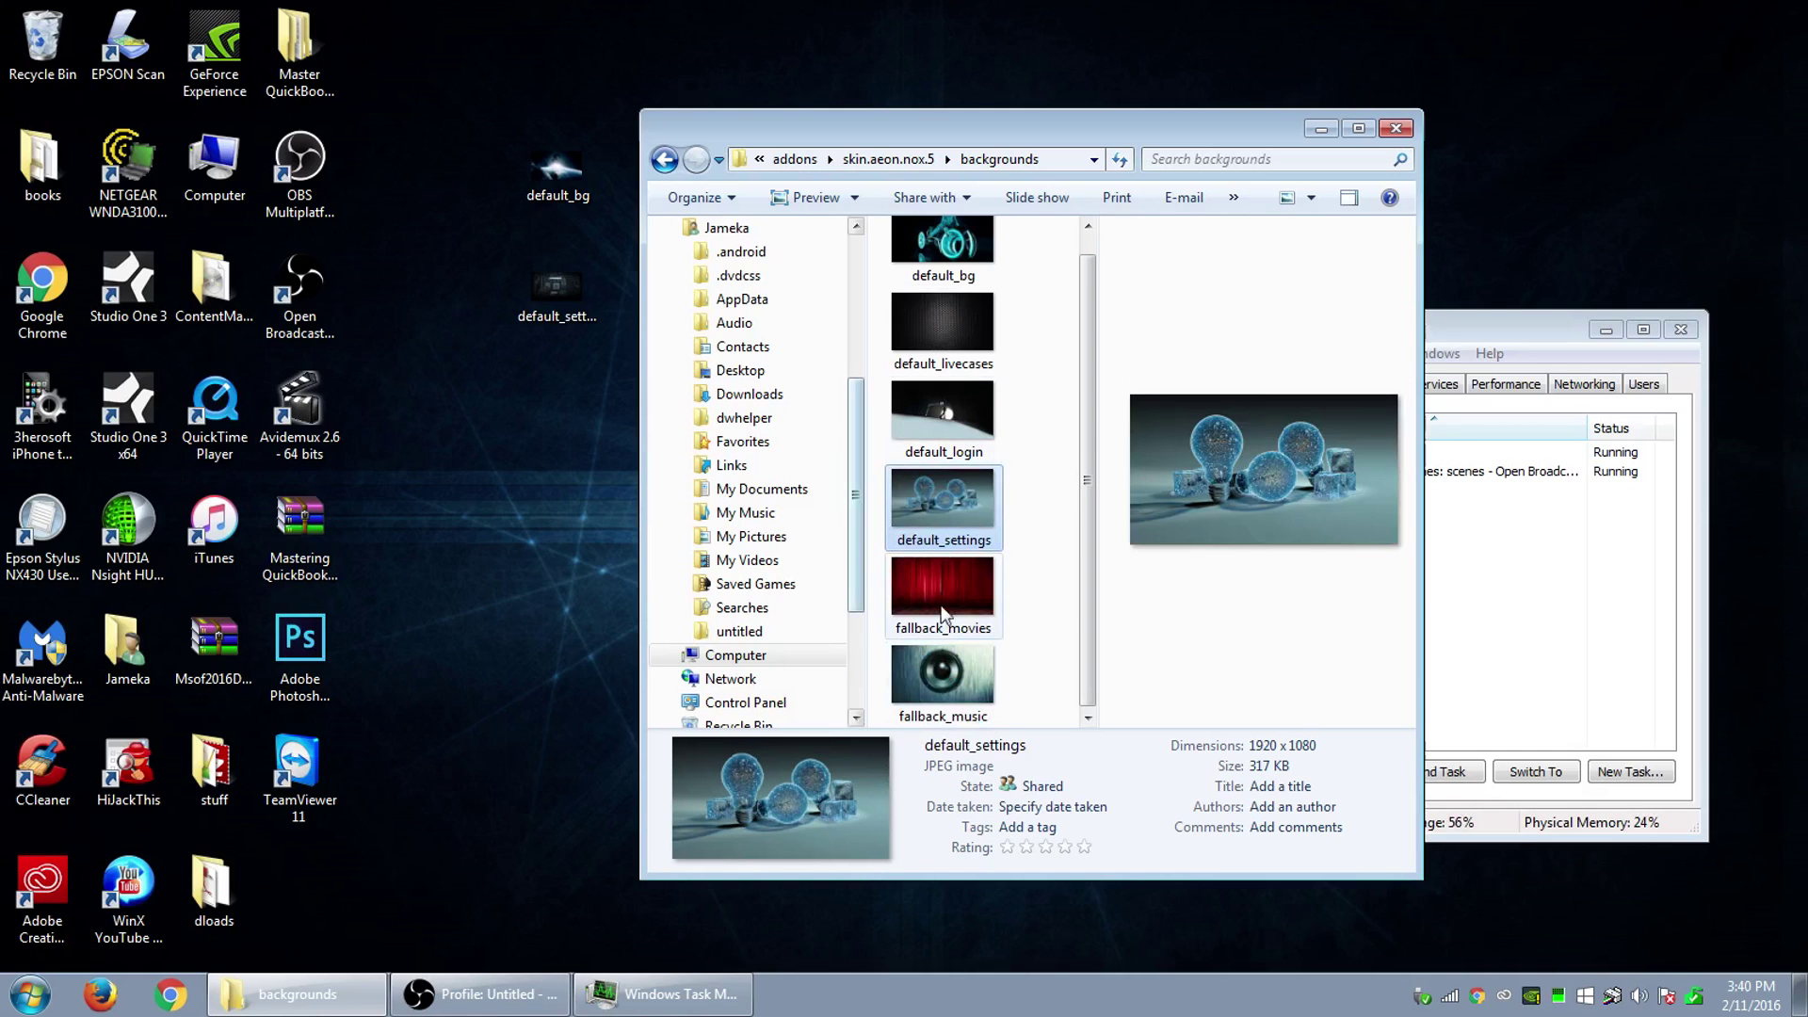
Start Kodi from the Windows Start menu's program list.
left_click(27, 995)
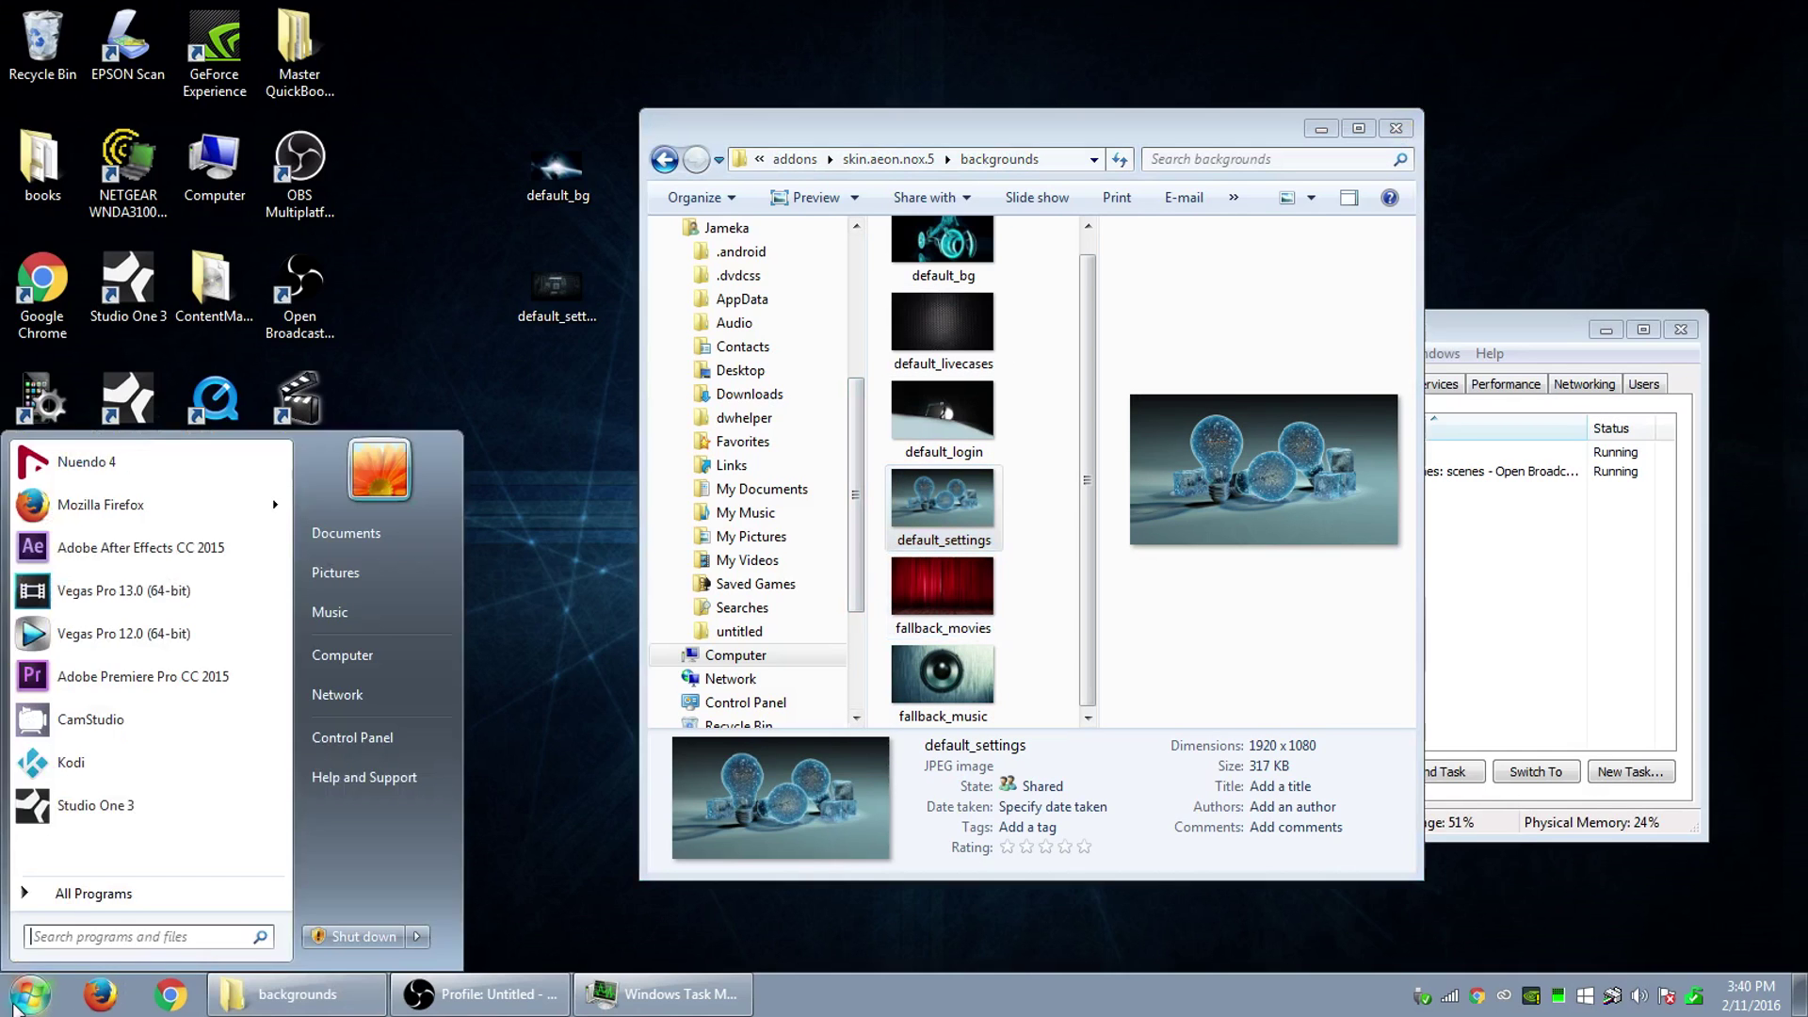
left_click(67, 774)
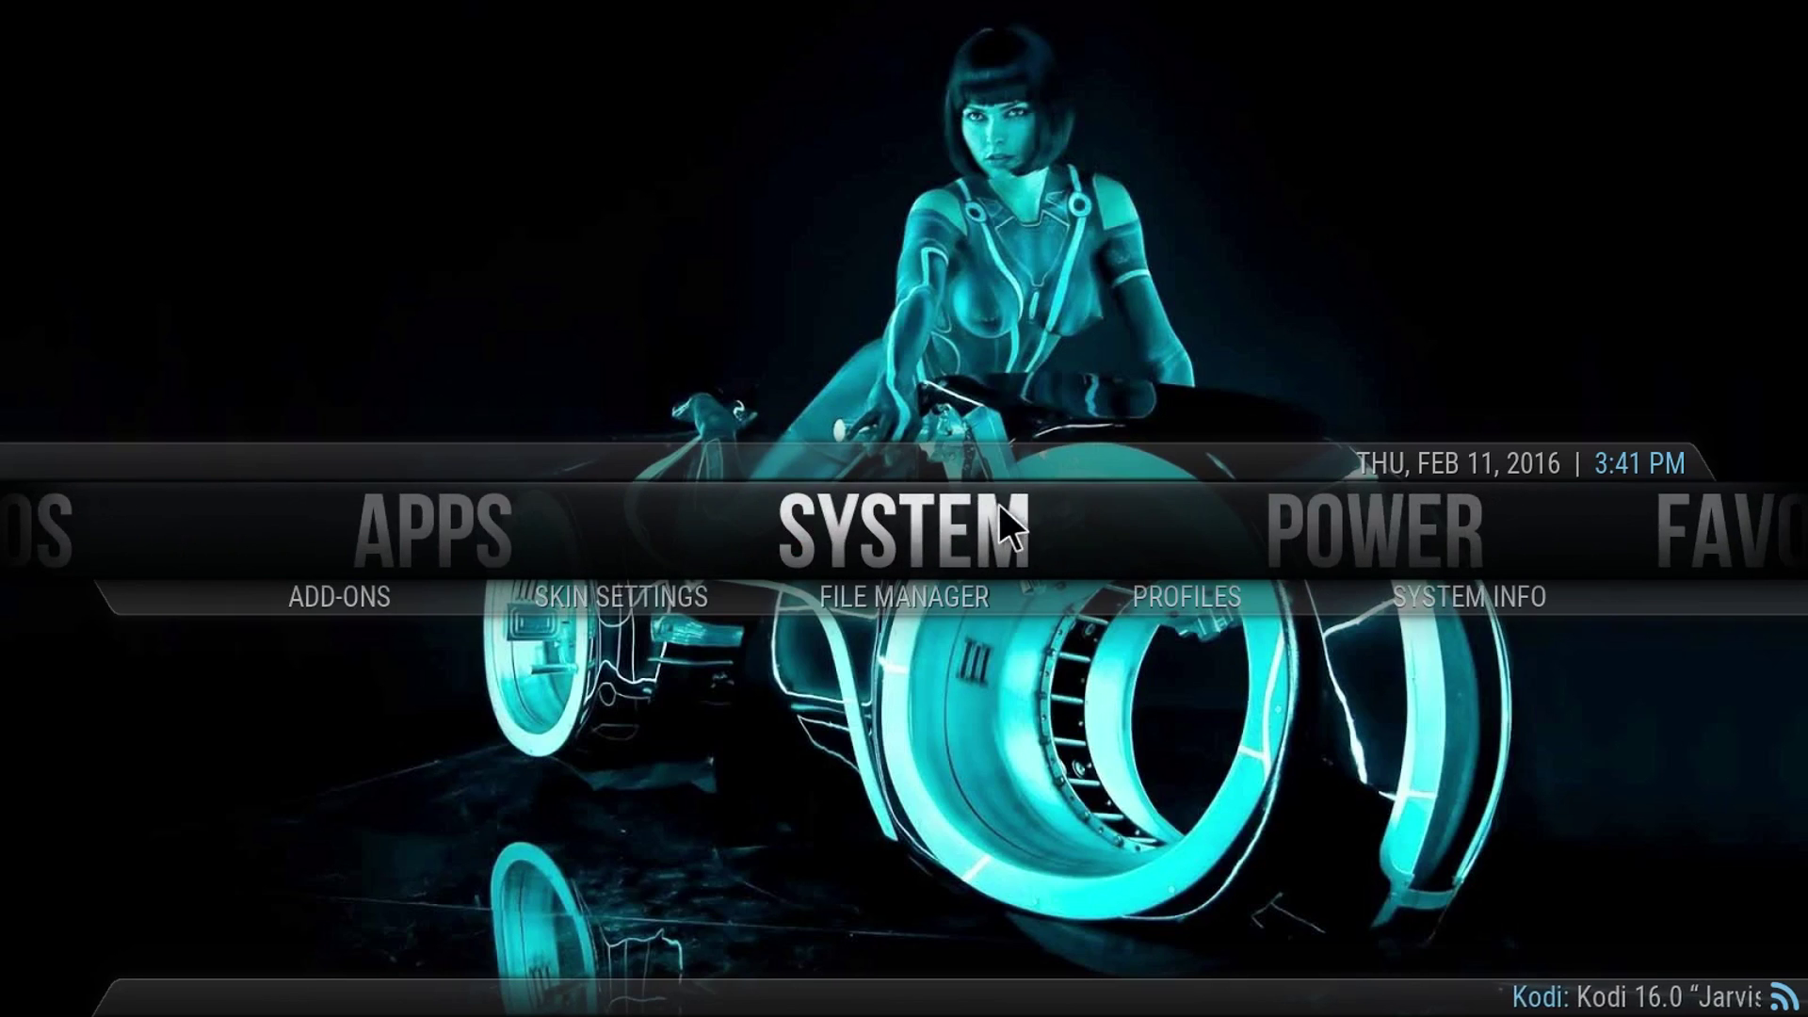
left_click(998, 509)
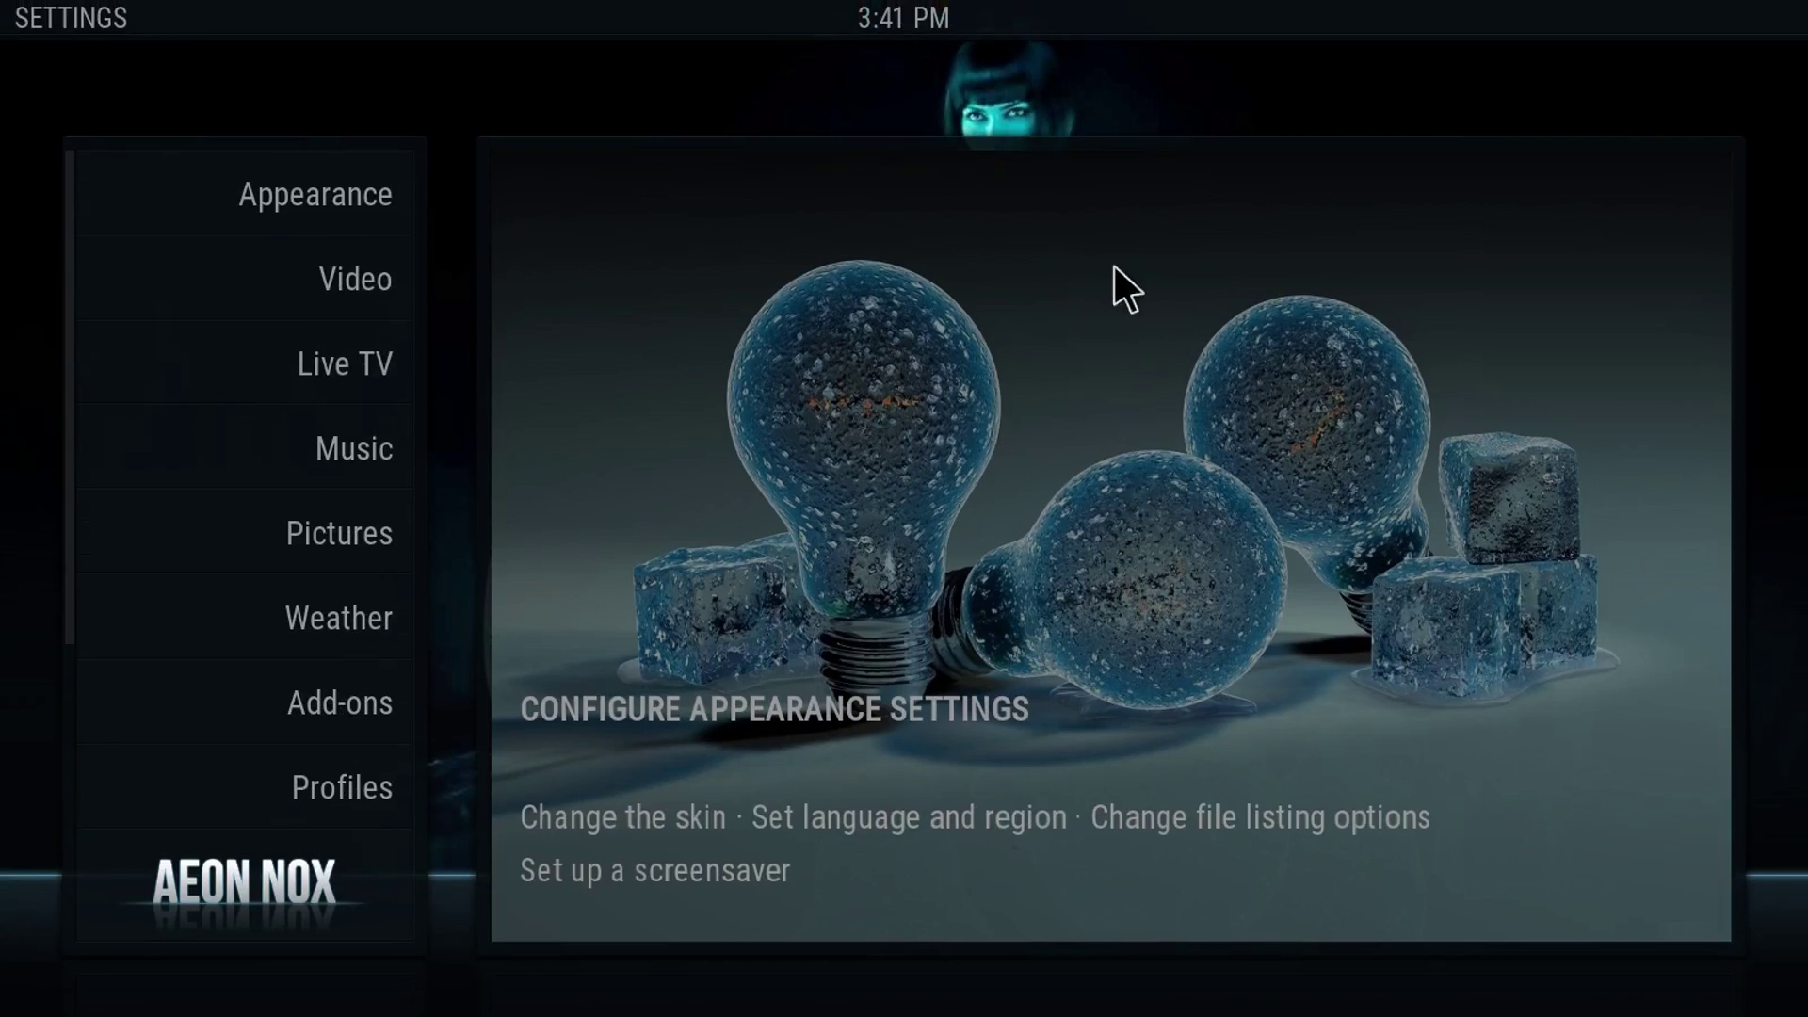
key("Escape")
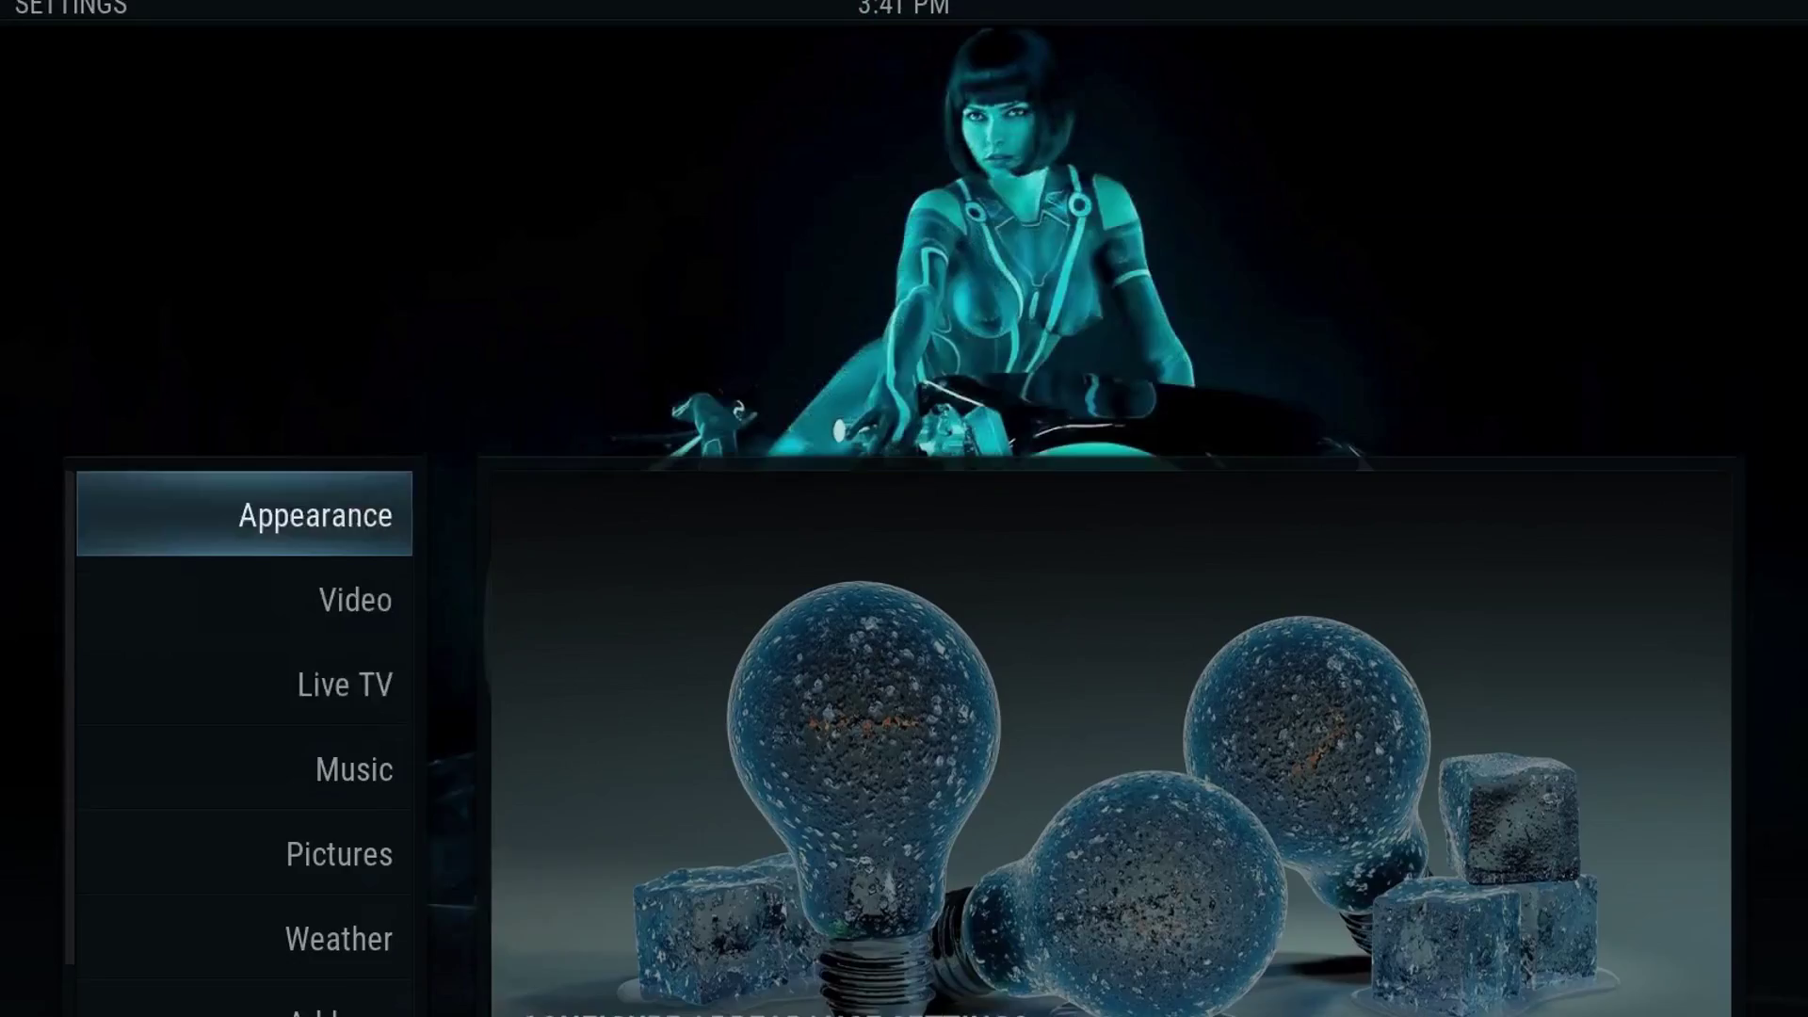